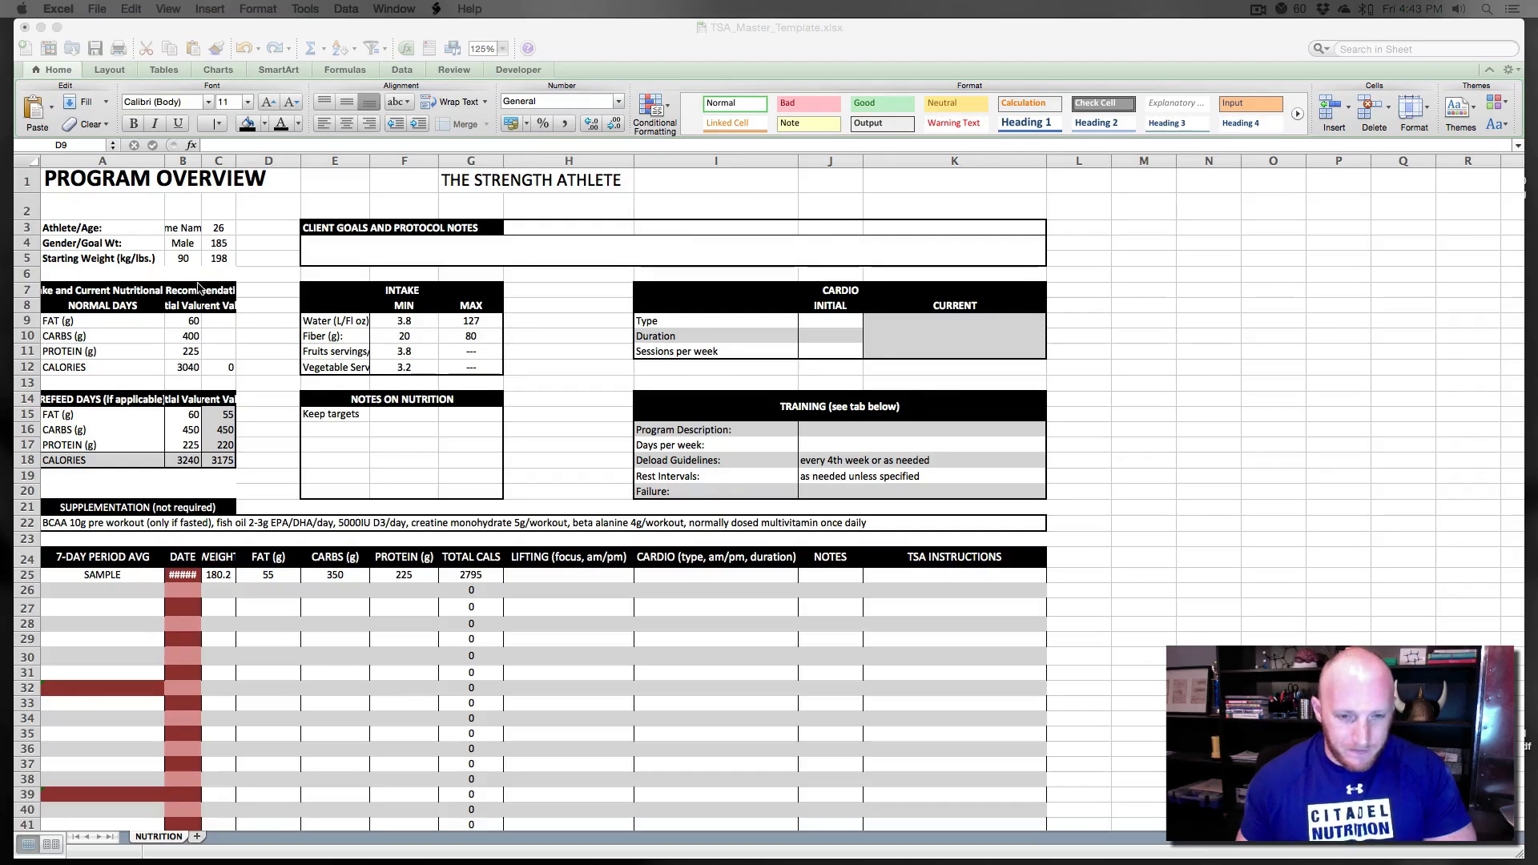
{"action": "left_click", "coordinate": [257, 383]}
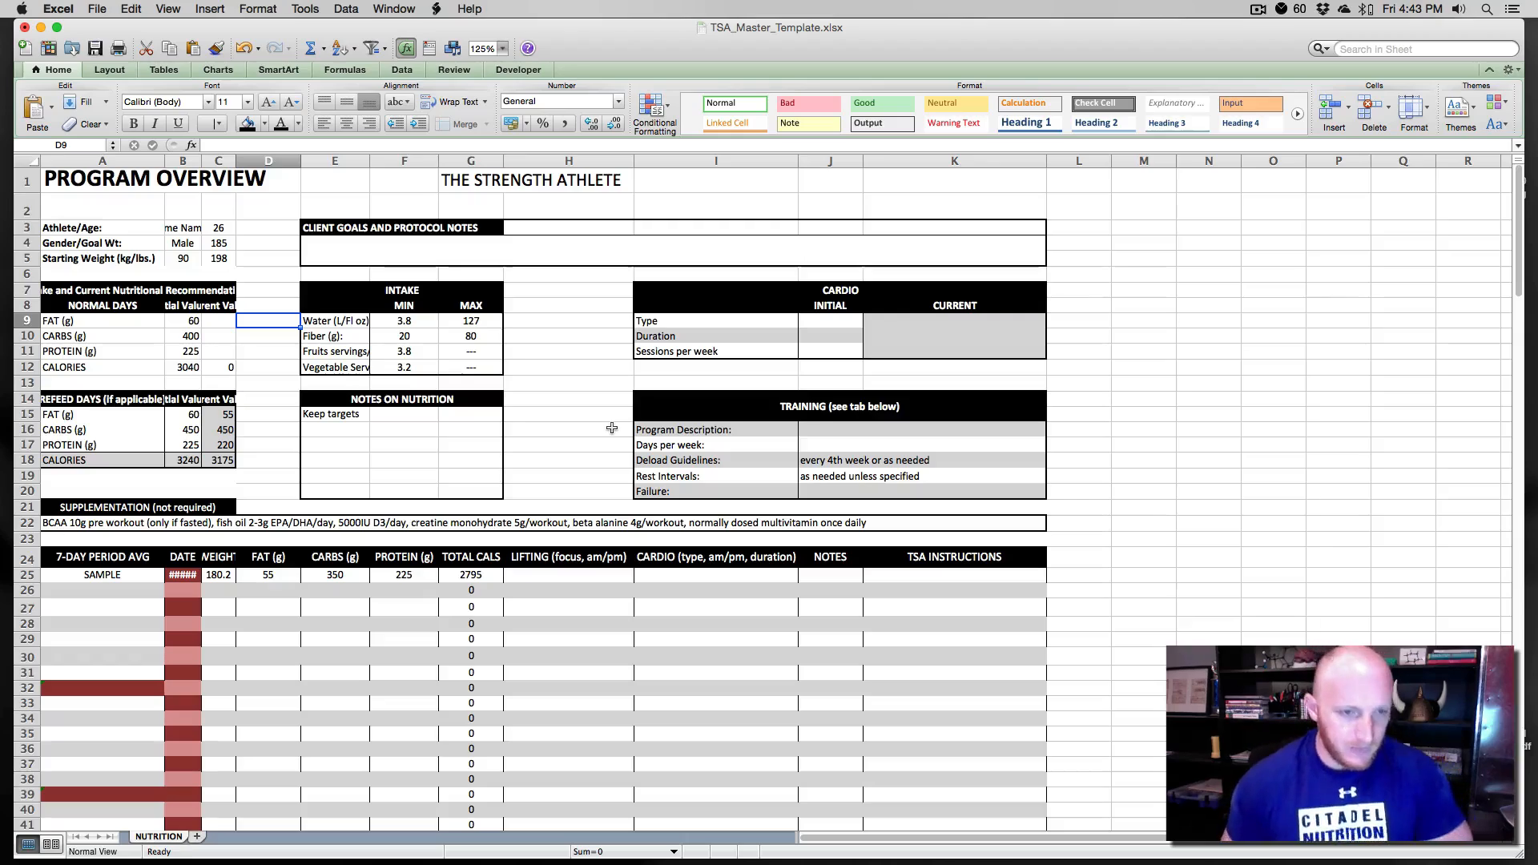
{"action": "key", "text": "ctrl+Up"}
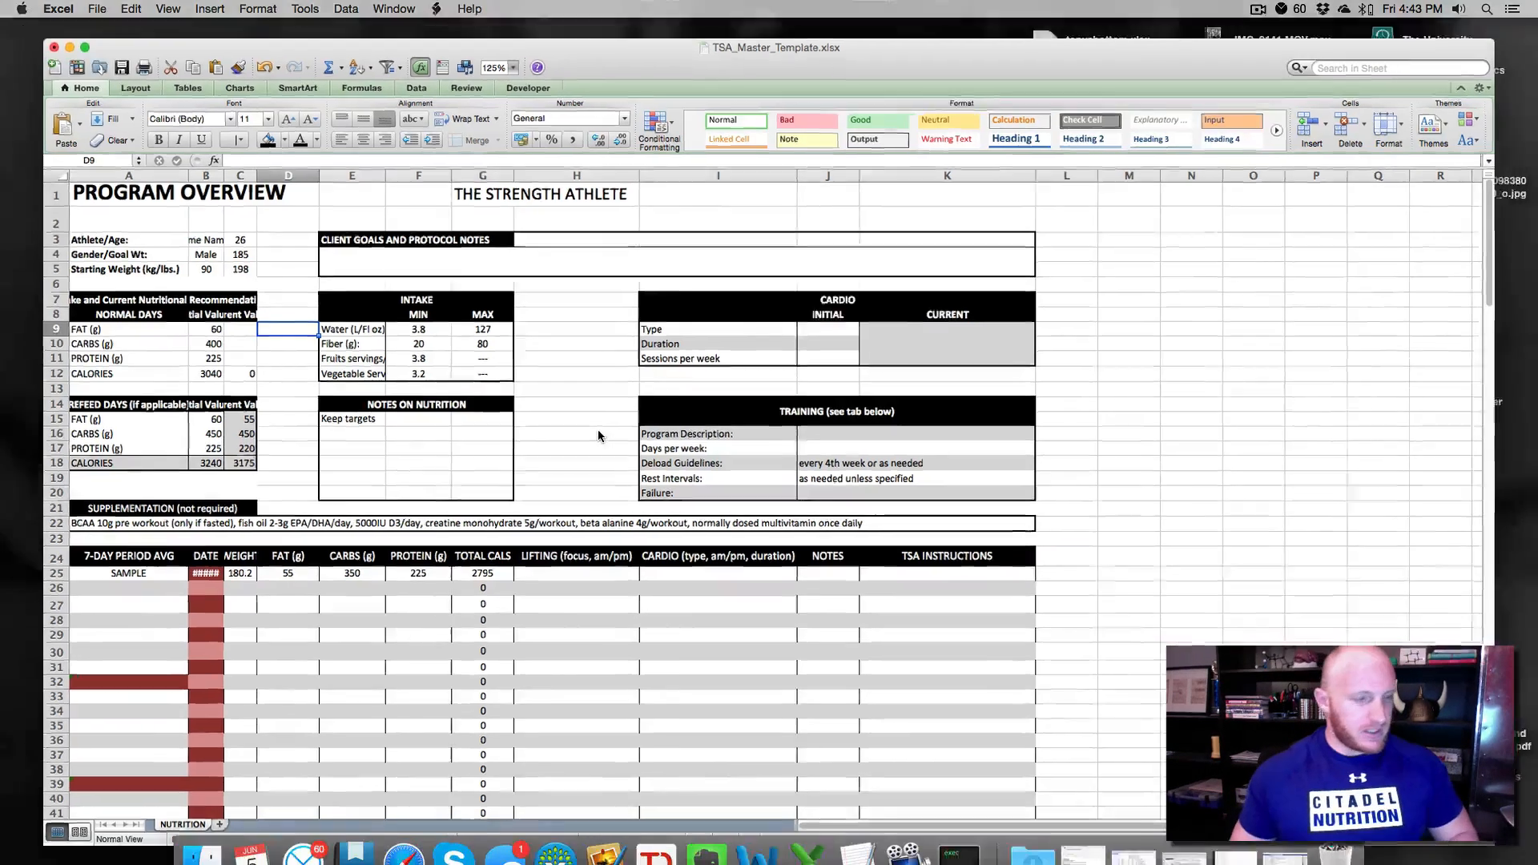
{"action": "key", "text": "ctrl+Up"}
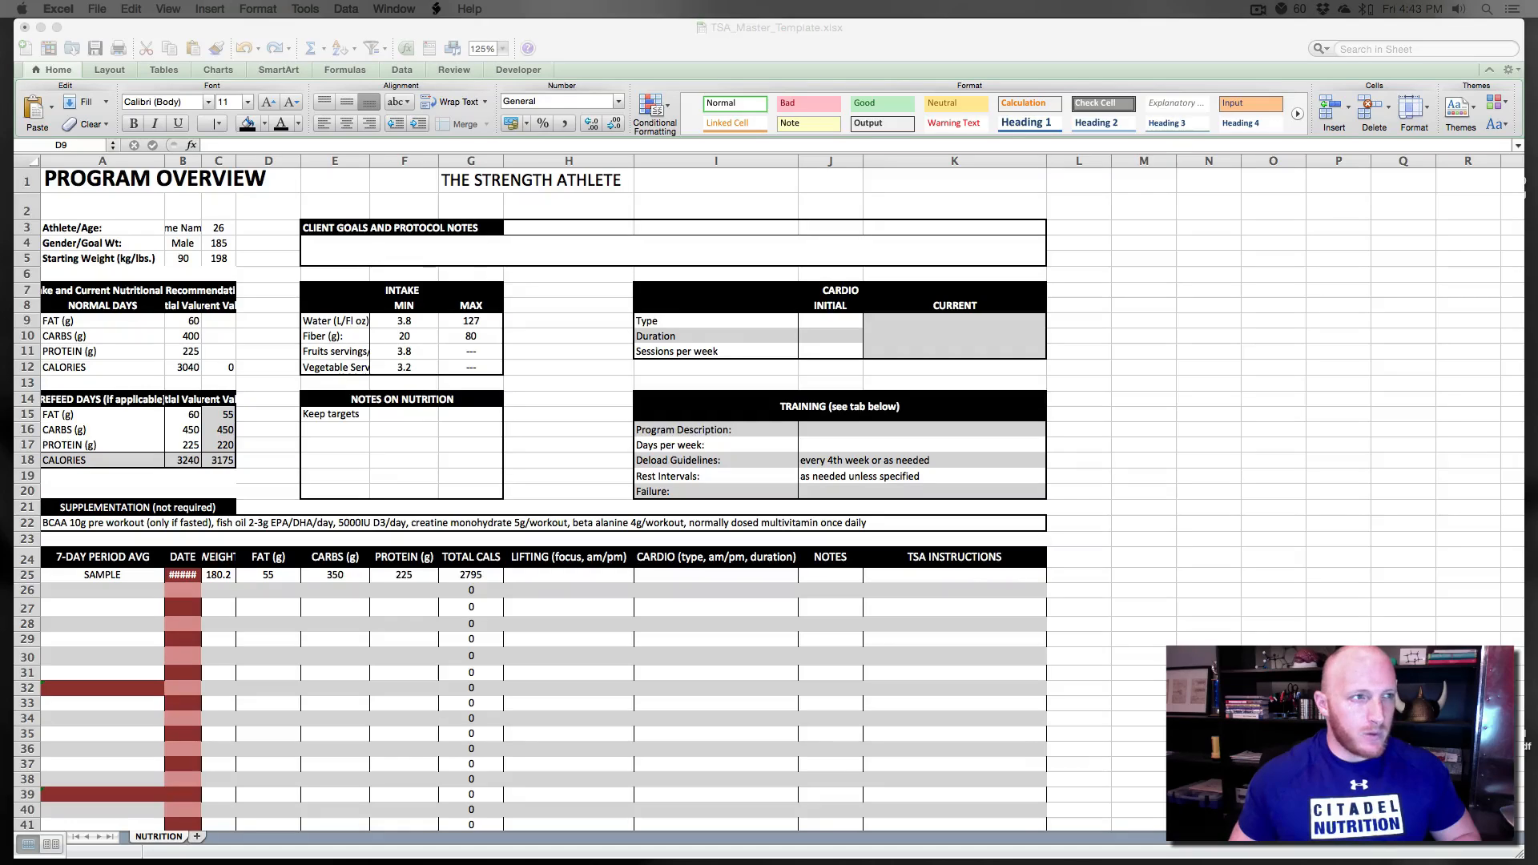
{"action": "left_click", "coordinate": [141, 328]}
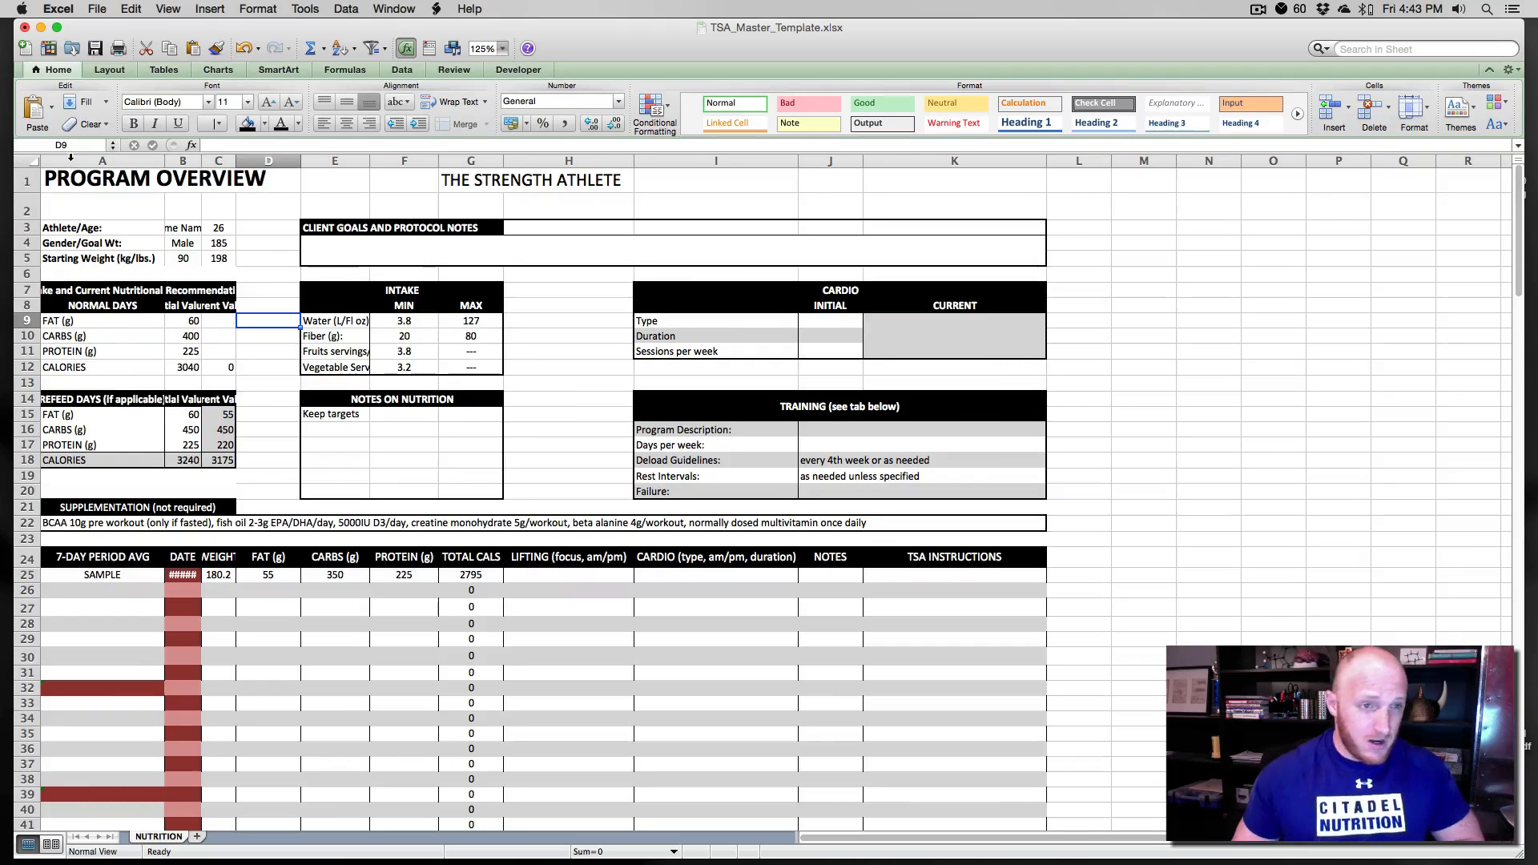
- Insert a new blank column before column A and narrow it to a width of about 7.17
{"action": "right_click", "coordinate": [68, 158]}
{"action": "left_click", "coordinate": [77, 237]}
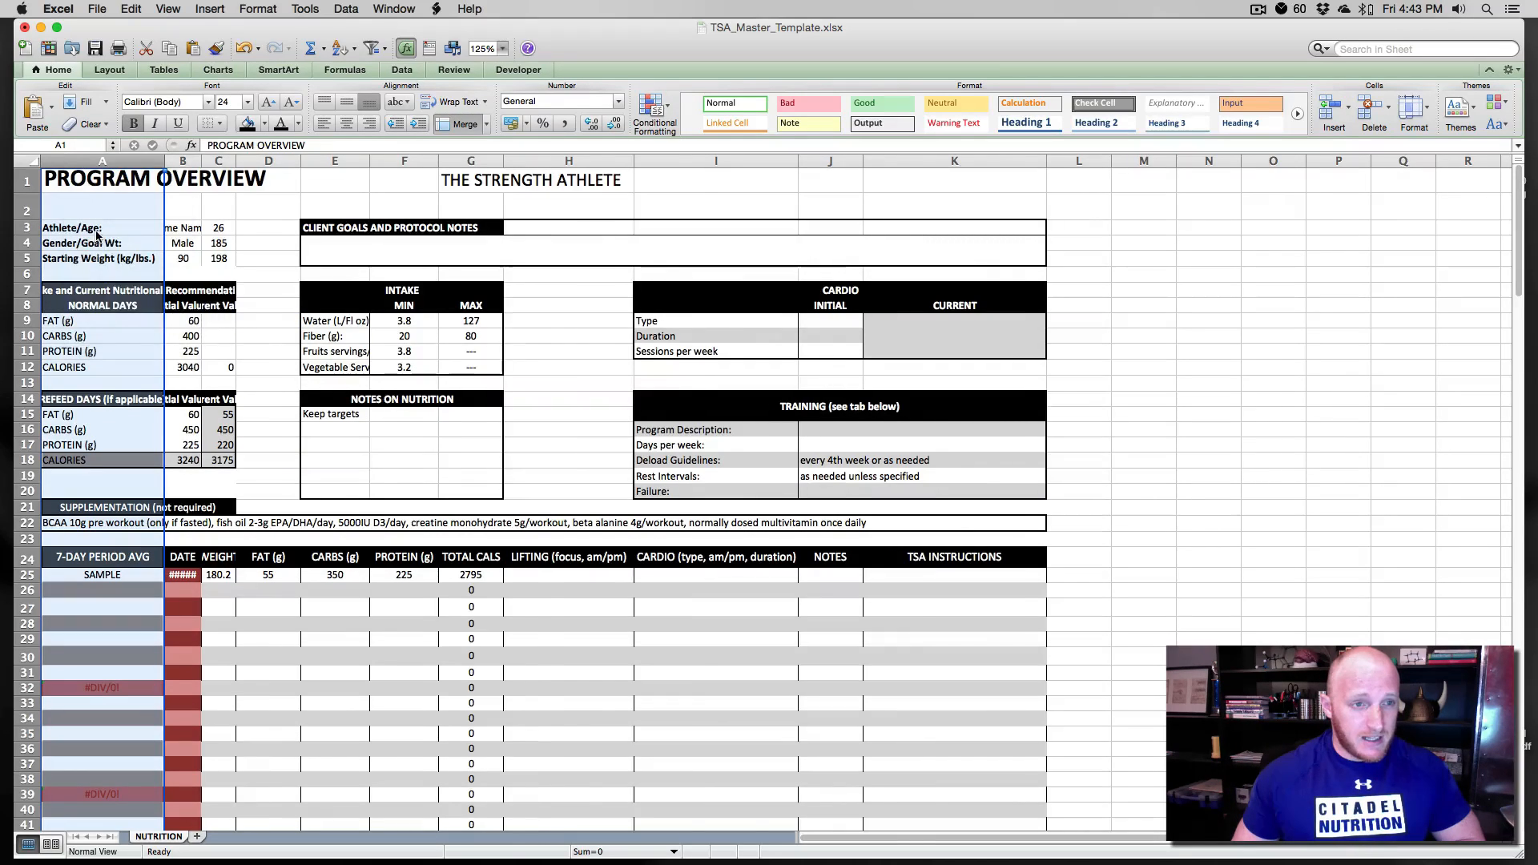
{"action": "left_click_drag", "start_coordinate": [105, 160], "coordinate": [87, 161]}
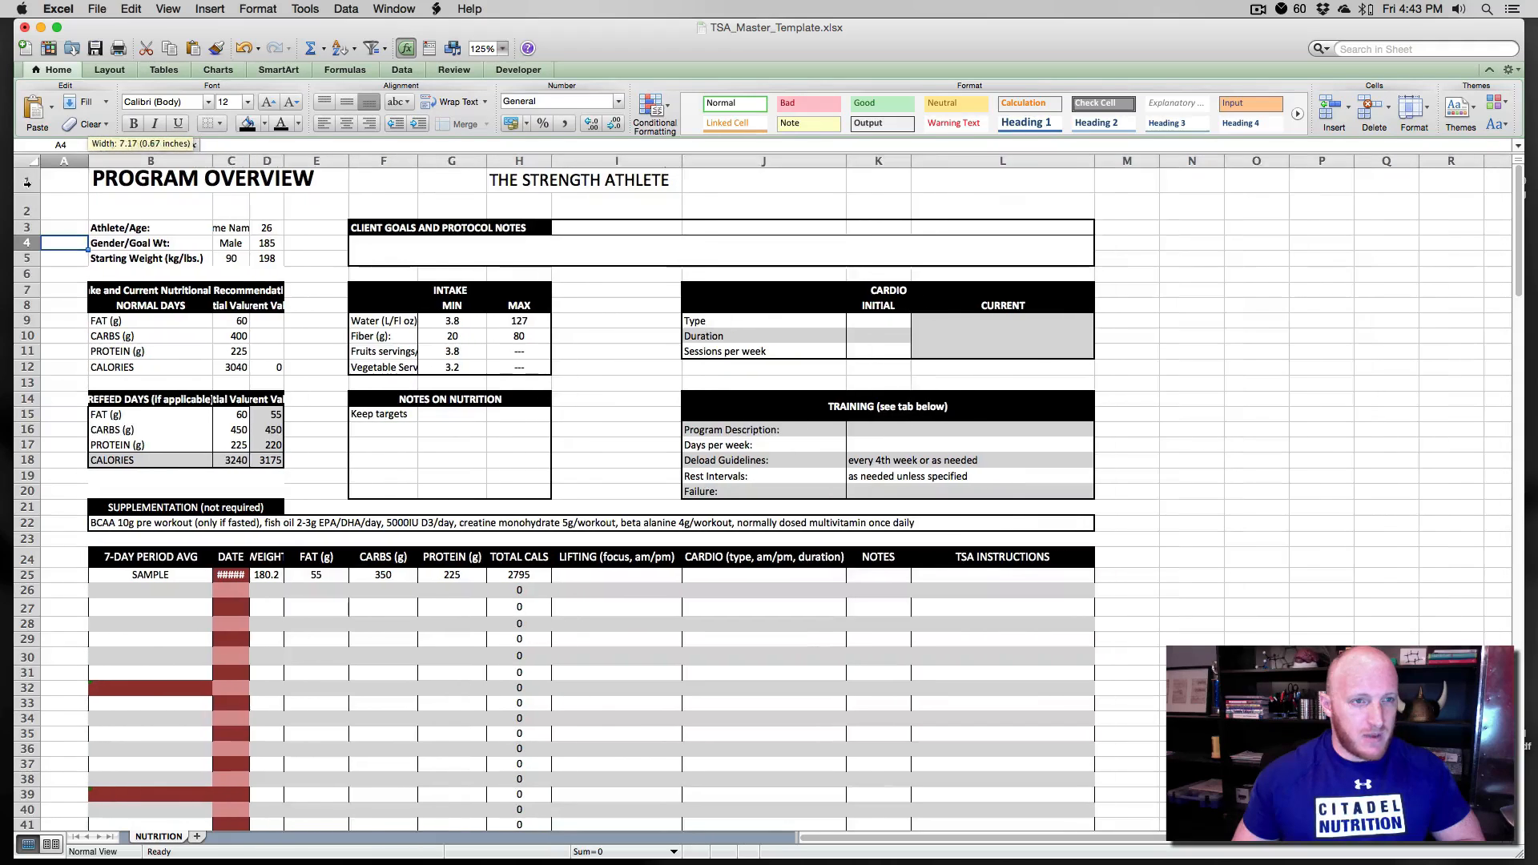
- Insert a new blank row above row 1 and increase its height
{"action": "left_click", "coordinate": [25, 183]}
{"action": "right_click", "coordinate": [26, 183]}
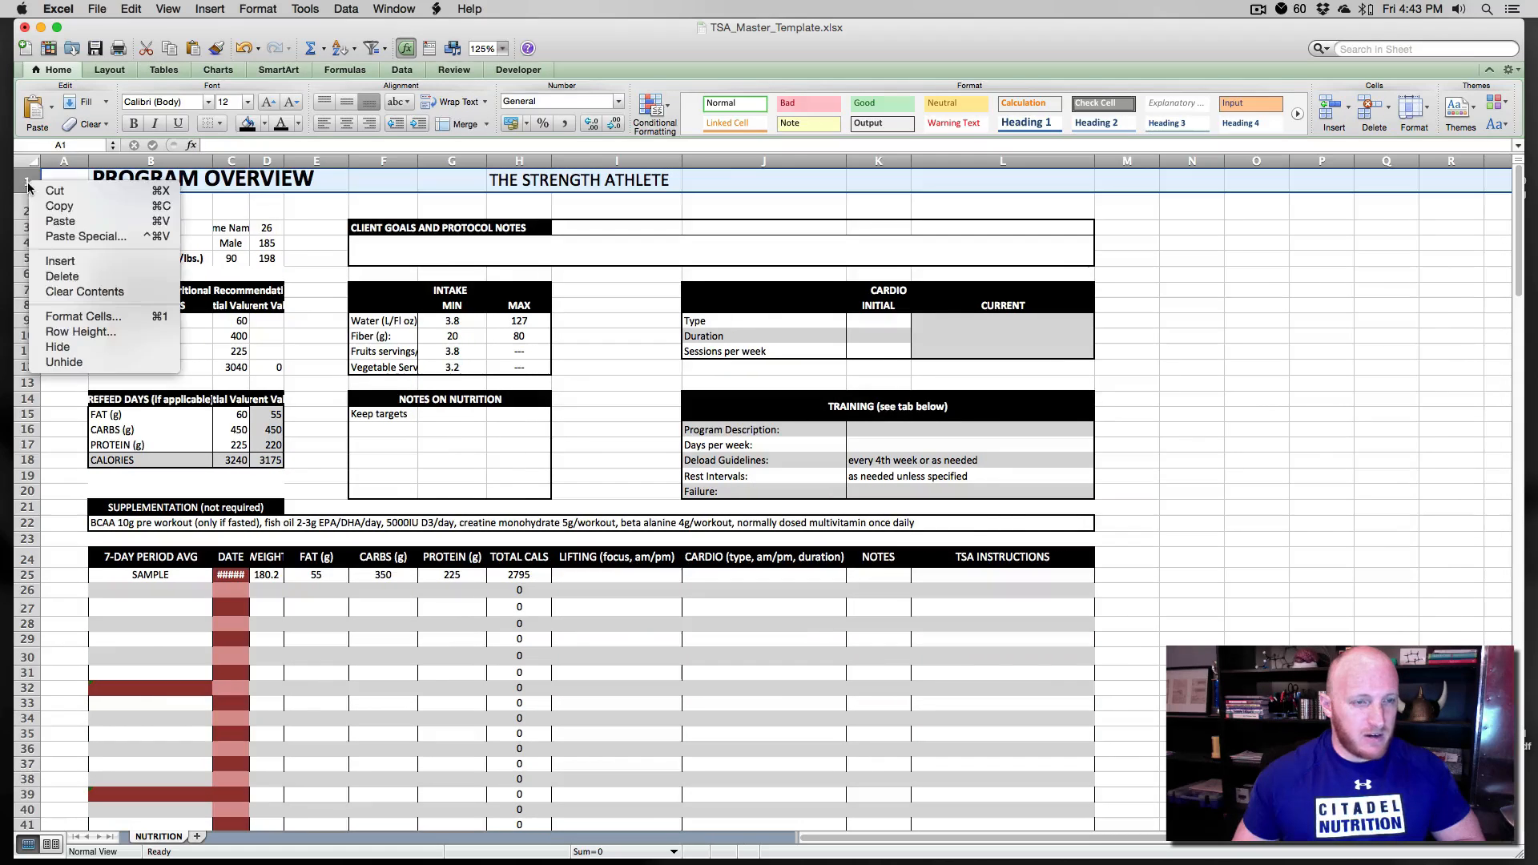
{"action": "left_click", "coordinate": [56, 262]}
{"action": "left_click", "coordinate": [150, 258]}
{"action": "left_click_drag", "start_coordinate": [28, 185], "coordinate": [28, 210]}
{"action": "left_click", "coordinate": [140, 317]}
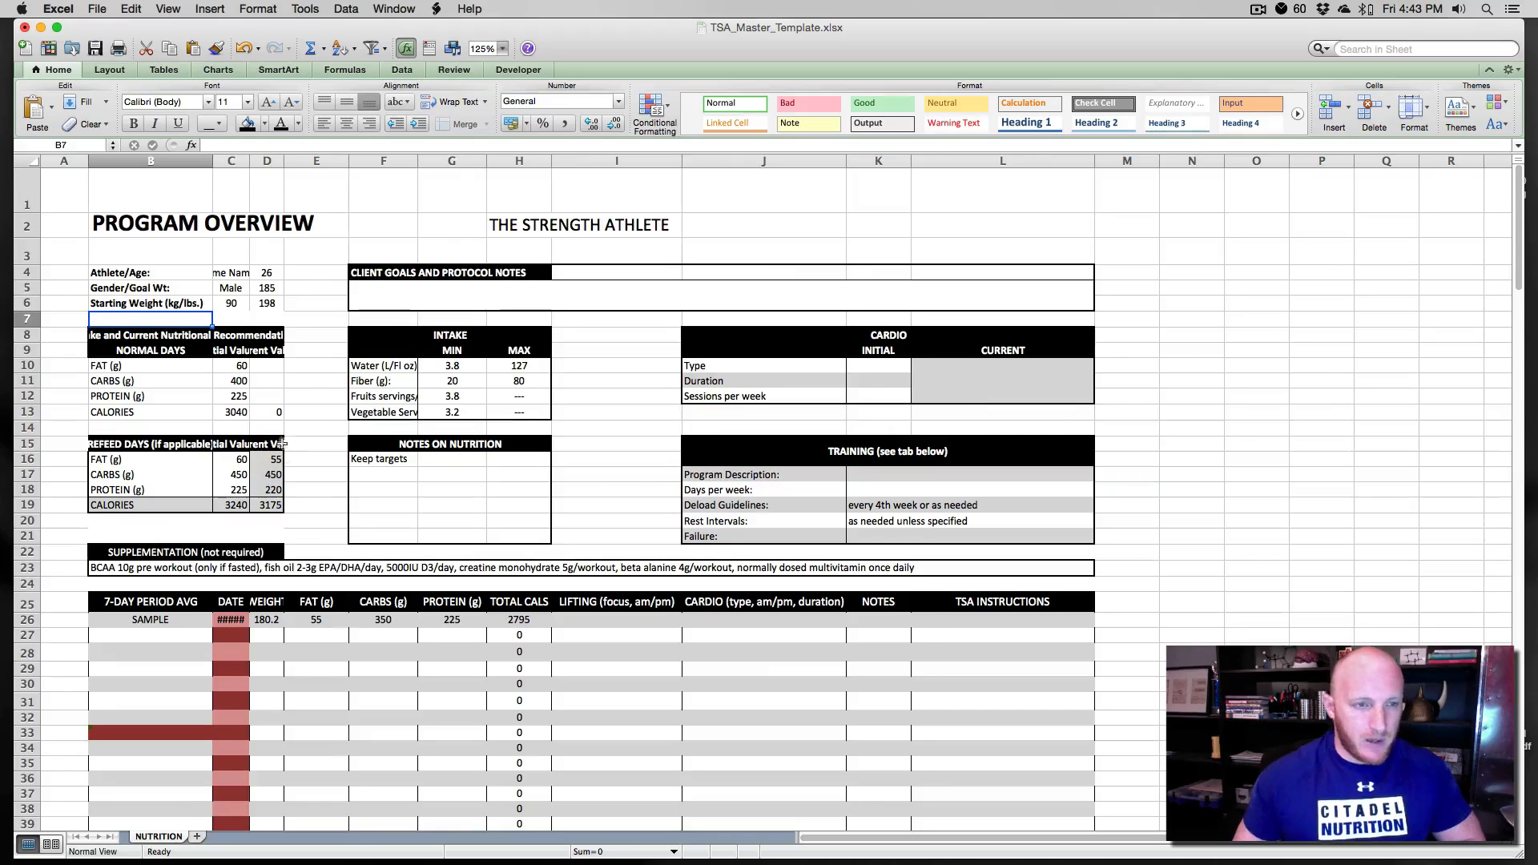
- Insert another blank column before column A to widen the left margin
{"action": "right_click", "coordinate": [72, 164]}
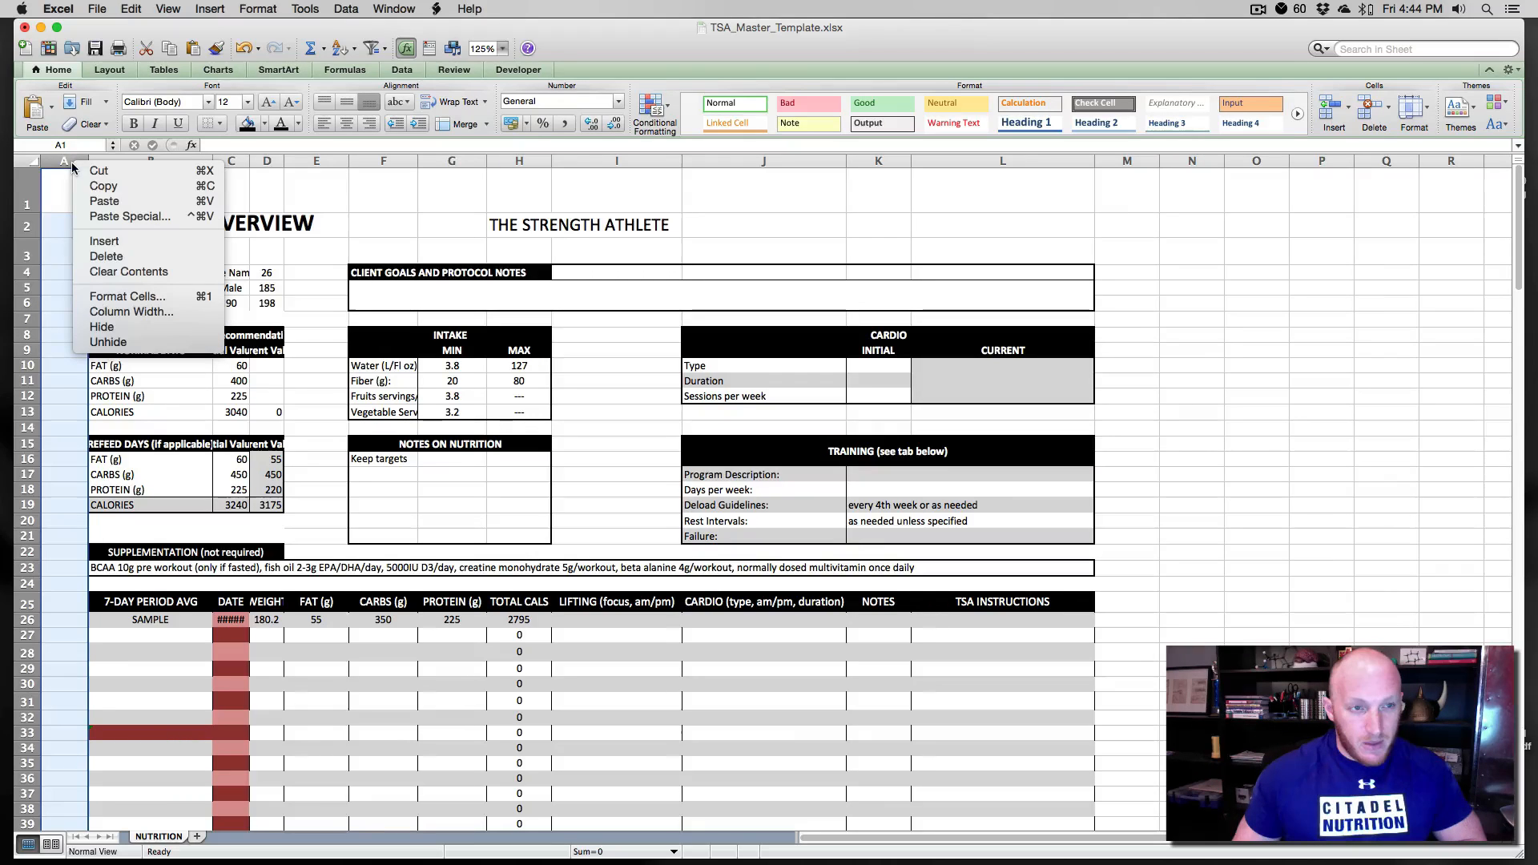
{"action": "left_click", "coordinate": [98, 243]}
{"action": "left_click", "coordinate": [74, 218]}
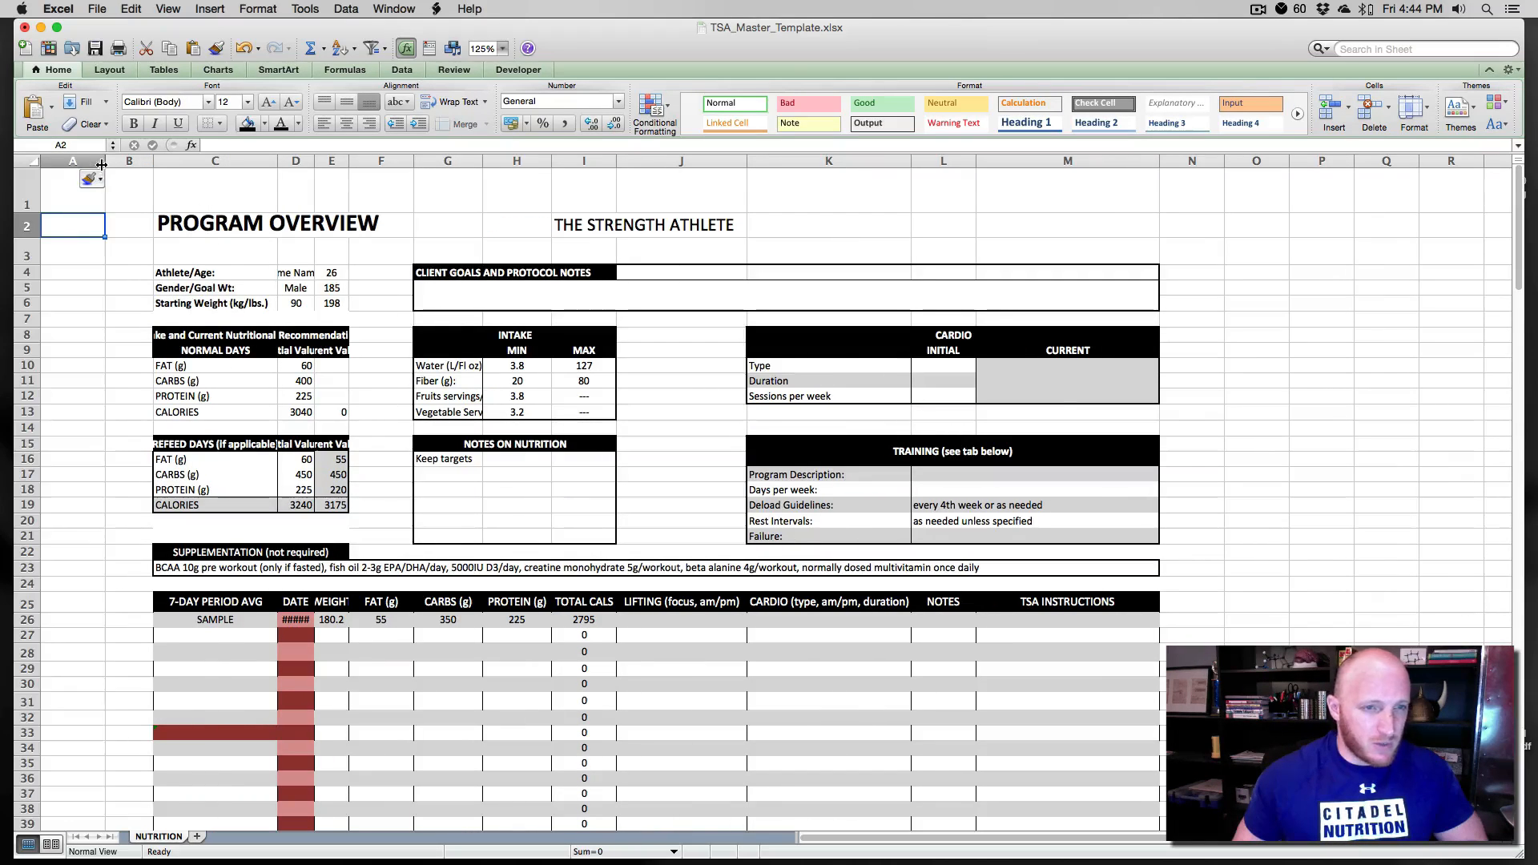
- Insert another blank row above row 1 and reduce its height, returning to cell A1
{"action": "left_click", "coordinate": [33, 181]}
{"action": "right_click", "coordinate": [30, 180]}
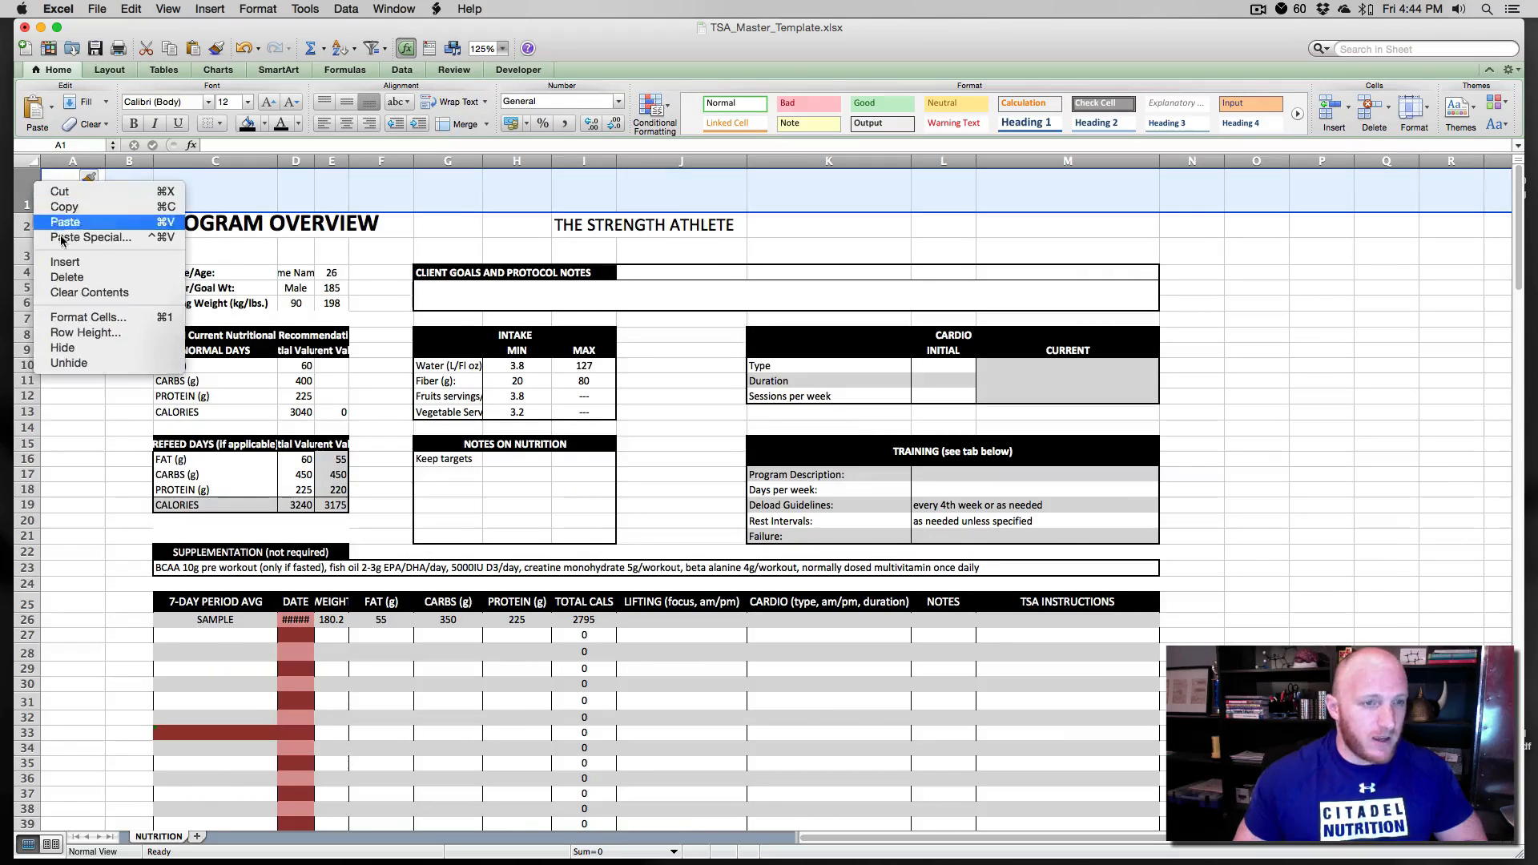
{"action": "left_click", "coordinate": [64, 263]}
{"action": "left_click", "coordinate": [68, 258]}
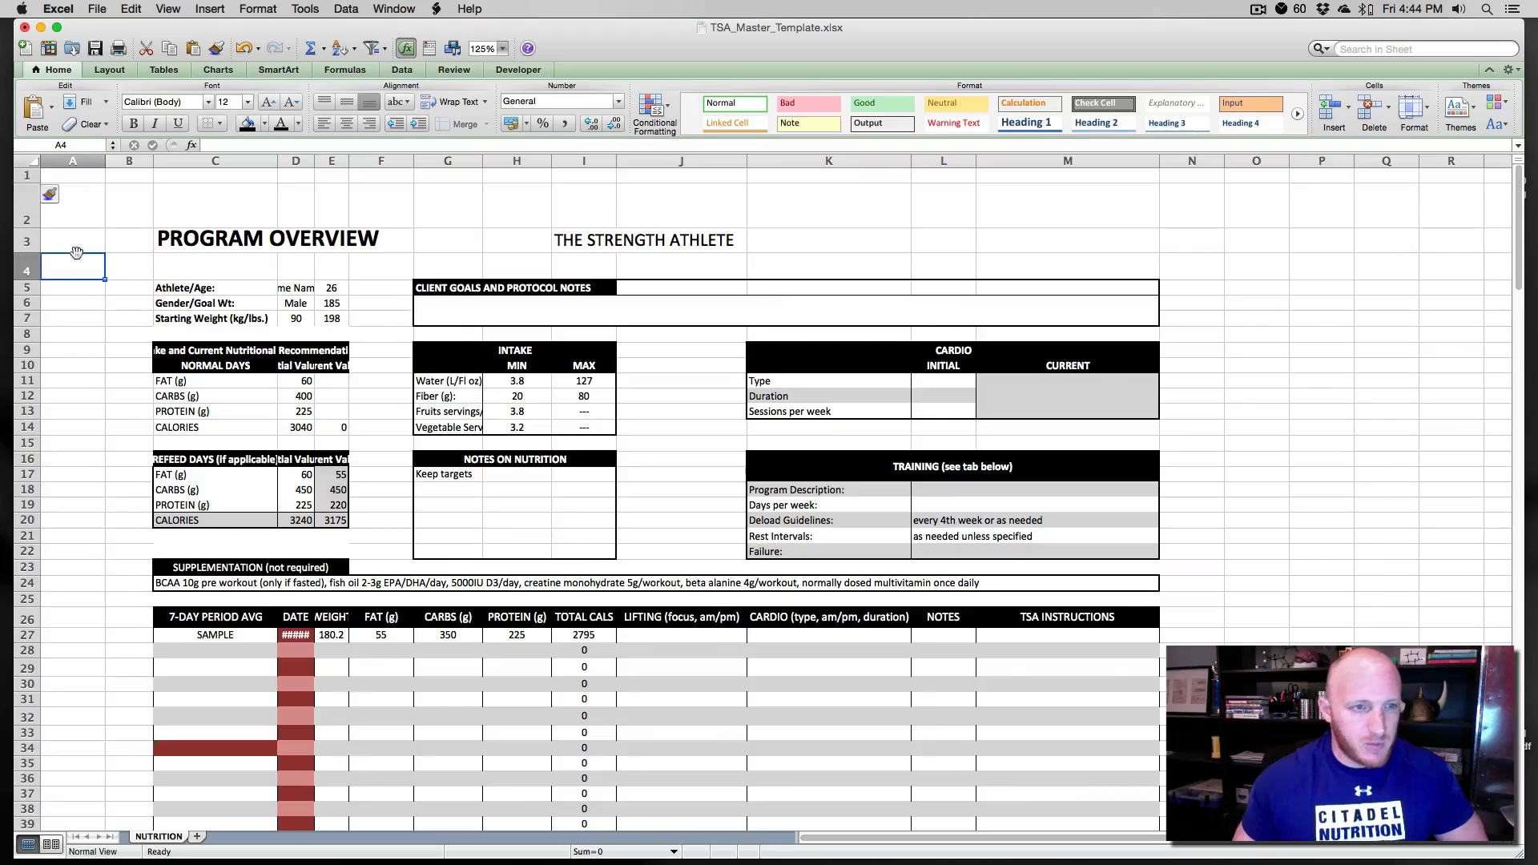
{"action": "mouse_move", "coordinate": [25, 184]}
{"action": "left_mouse_down"}
{"action": "mouse_move", "coordinate": [27, 163]}
{"action": "mouse_move", "coordinate": [105, 161]}
{"action": "mouse_move", "coordinate": [37, 162]}
{"action": "left_mouse_up"}
{"action": "left_click", "coordinate": [48, 174]}
{"action": "key", "text": "Left"}
{"action": "key", "text": "Up"}
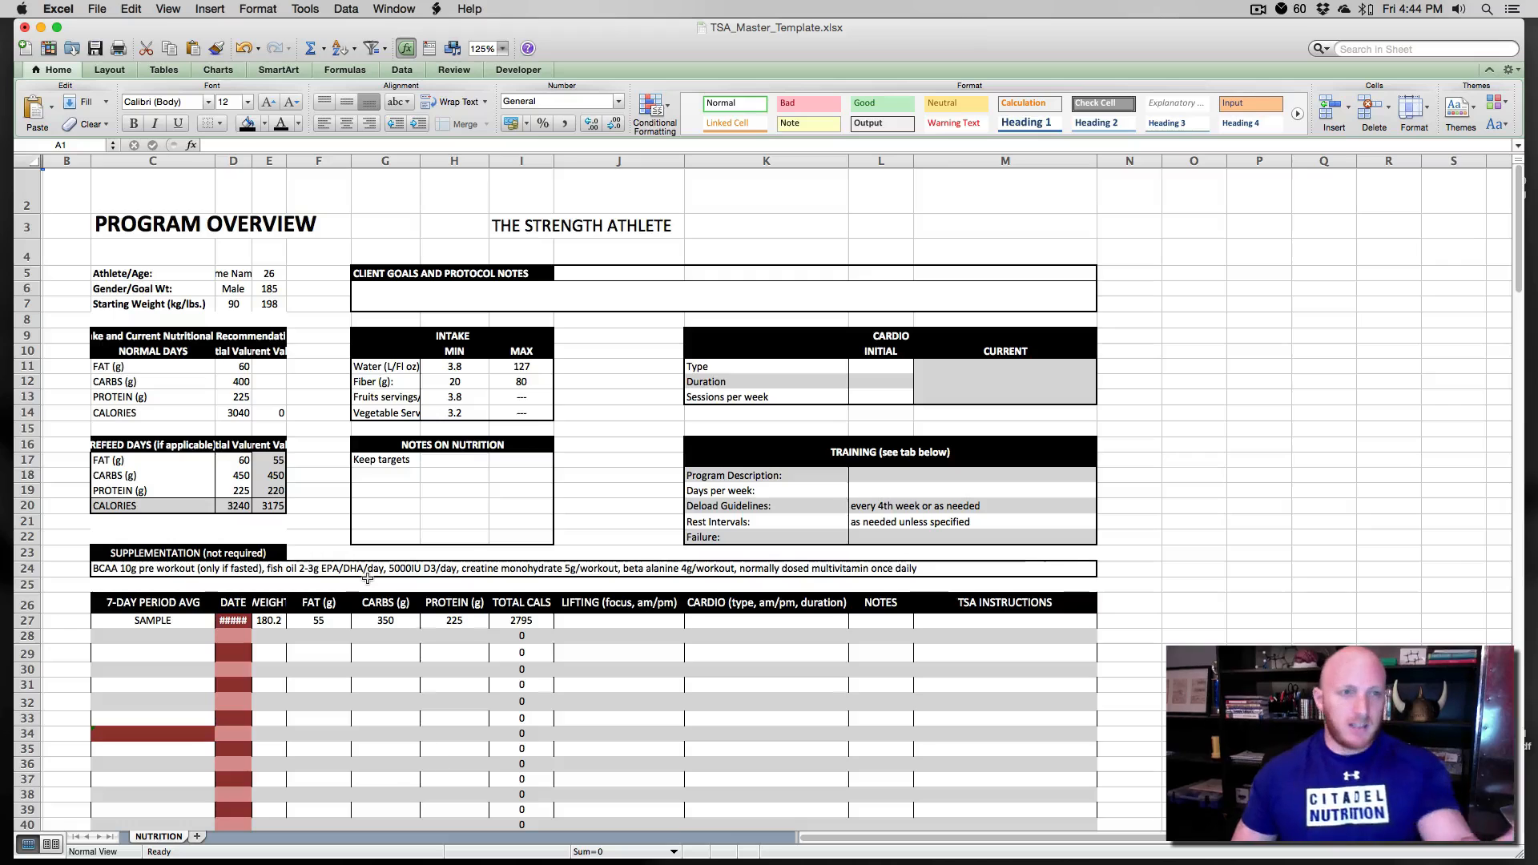
{"action": "left_click", "coordinate": [583, 399]}
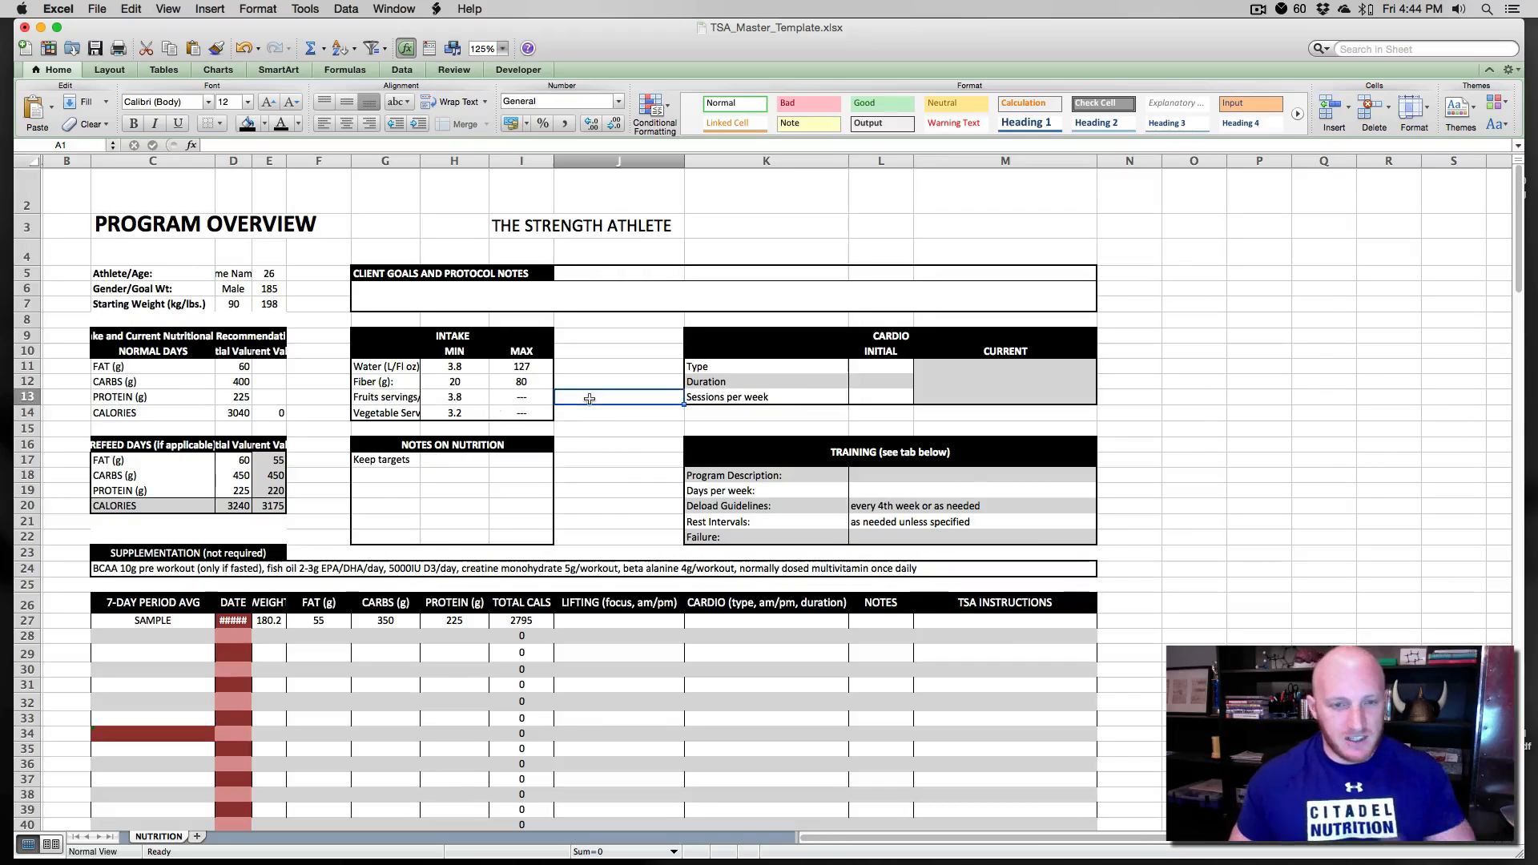
{"action": "left_click", "coordinate": [70, 175]}
{"action": "key", "text": "Left"}
{"action": "key", "text": "Up"}
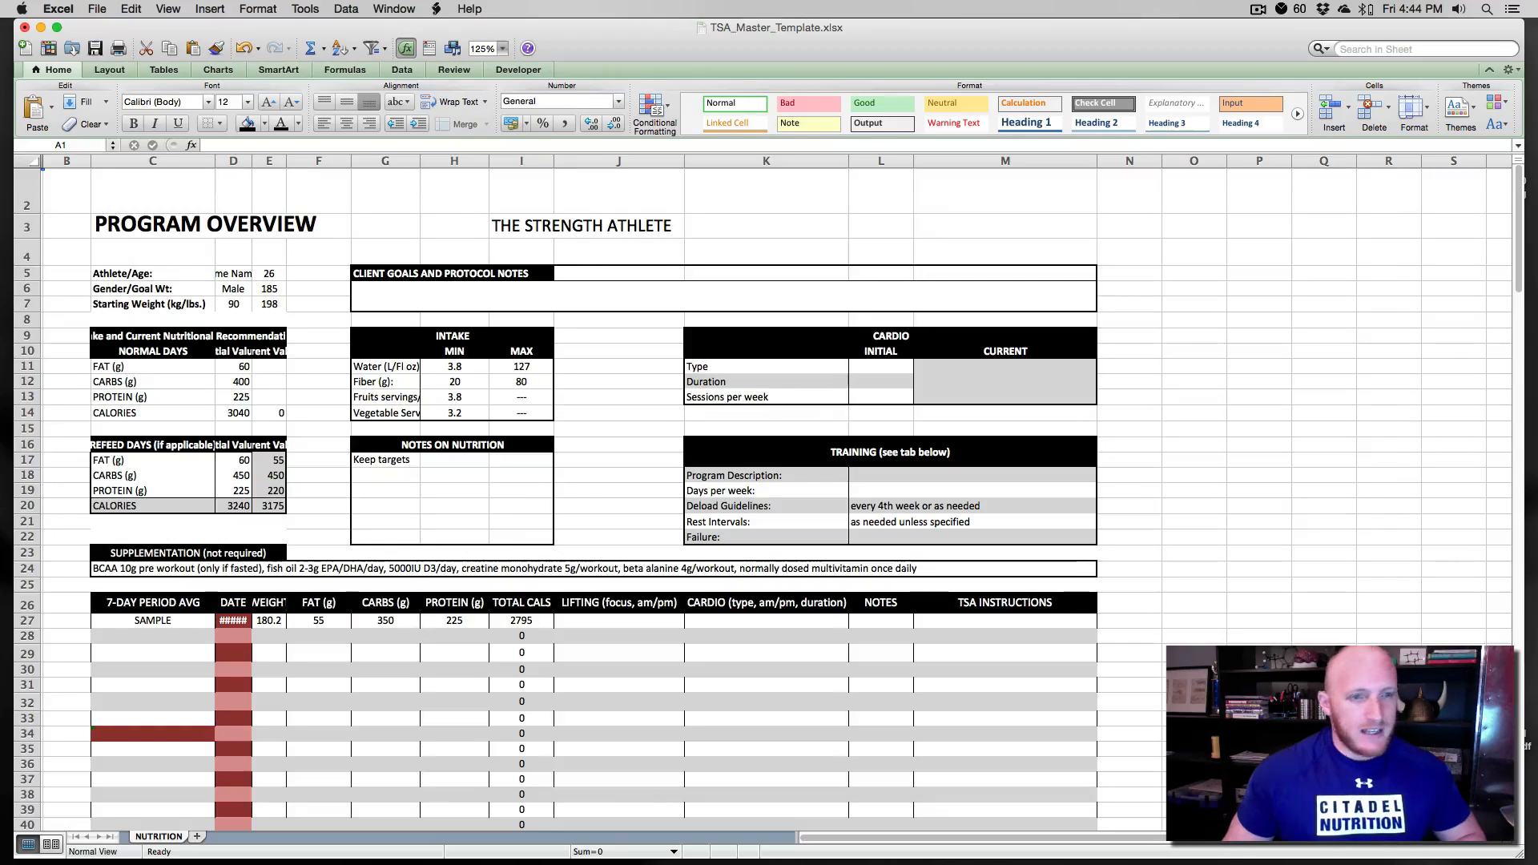
{"action": "key", "text": "super+Tab"}
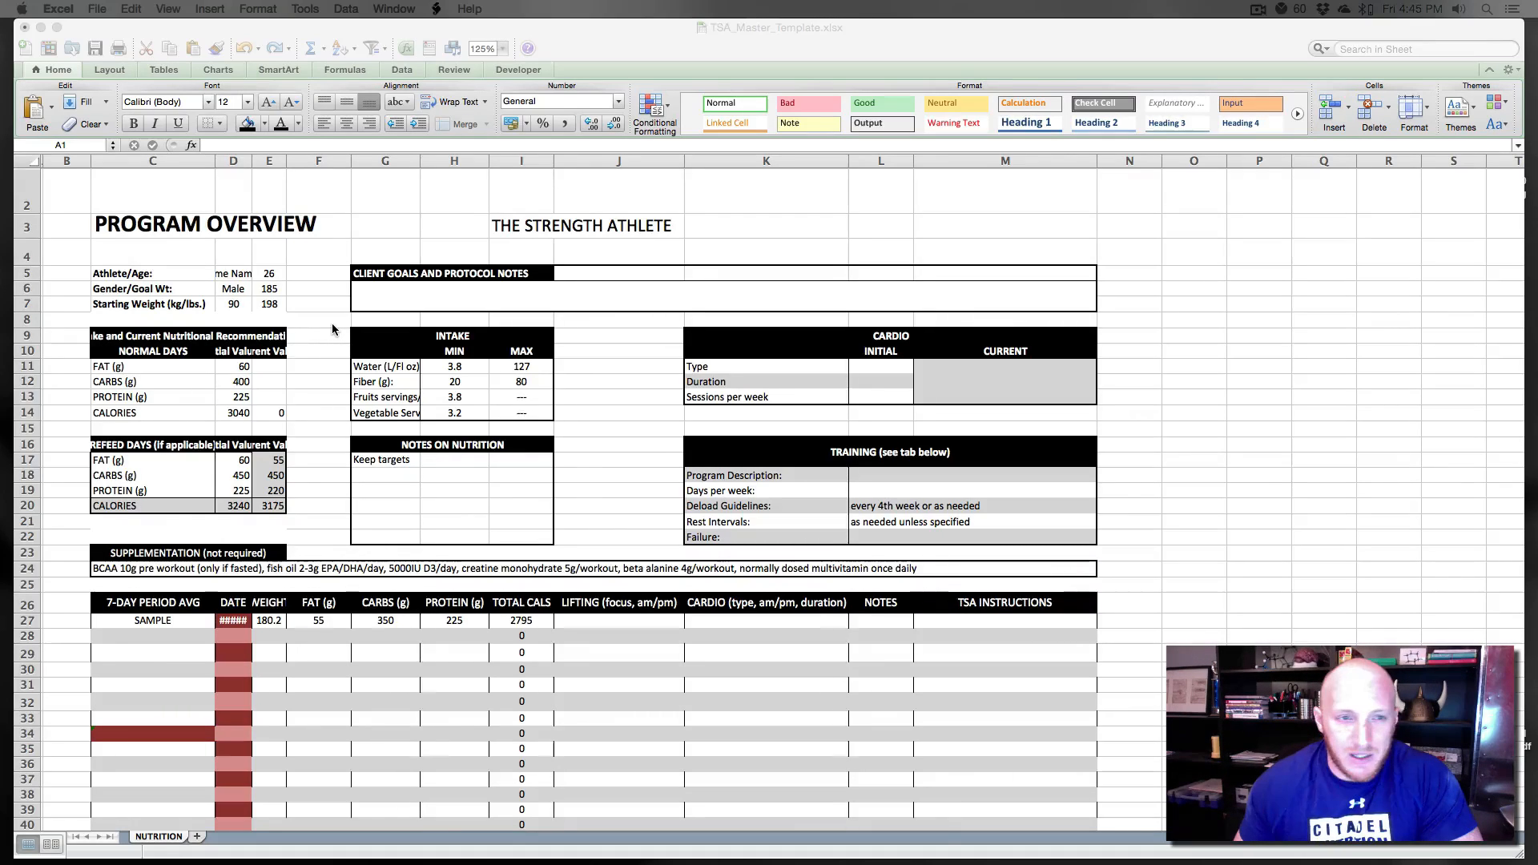
{"action": "left_click", "coordinate": [269, 129]}
{"action": "left_click", "coordinate": [267, 129]}
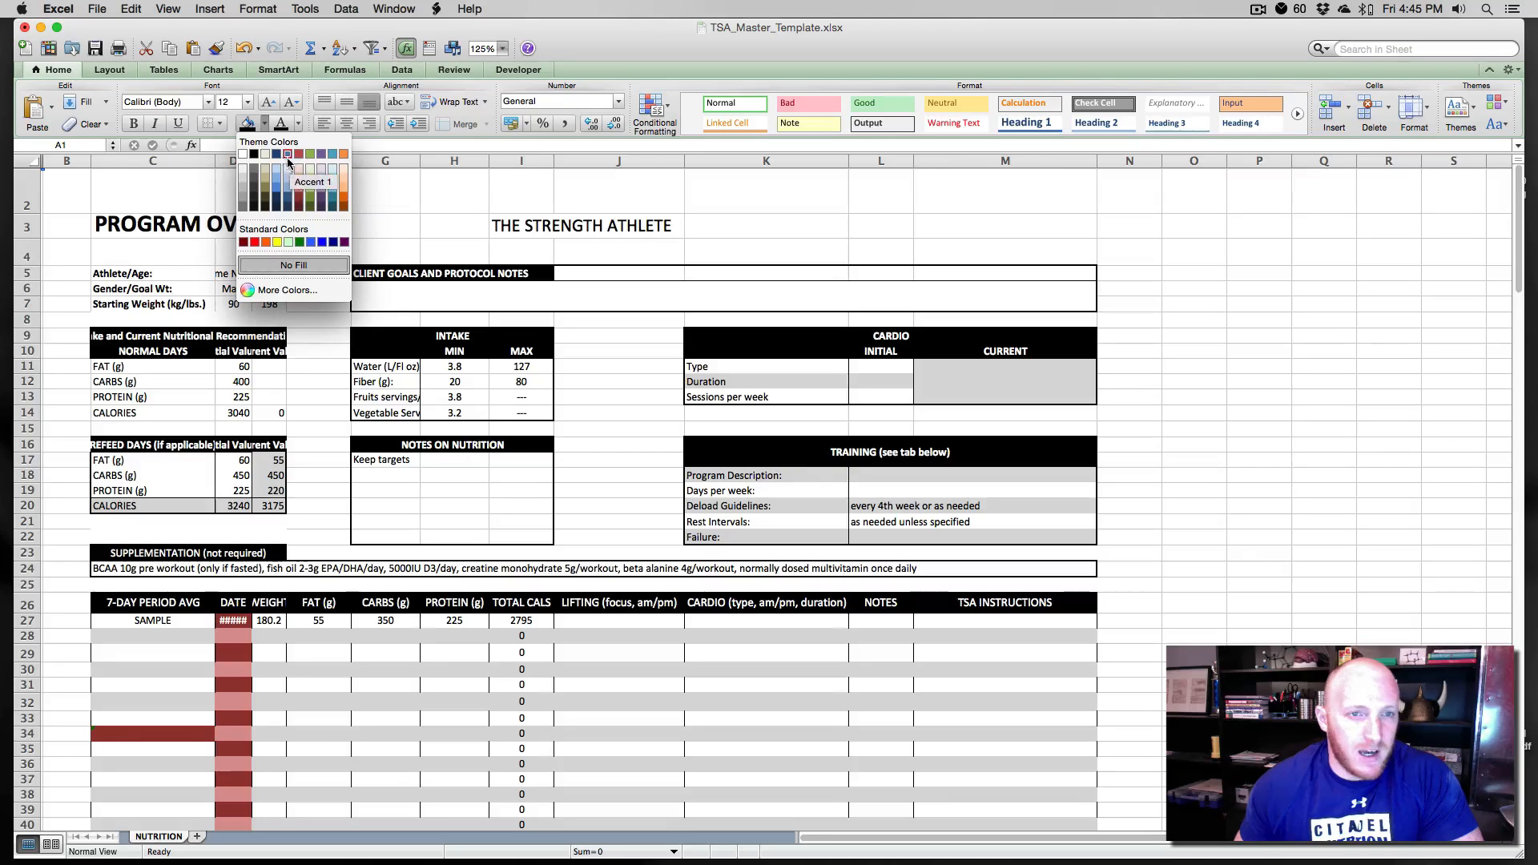
{"action": "left_click", "coordinate": [383, 206]}
- Fill the CLIENT GOALS AND PROTOCOL NOTES header cells with dark red
{"action": "left_click", "coordinate": [377, 273]}
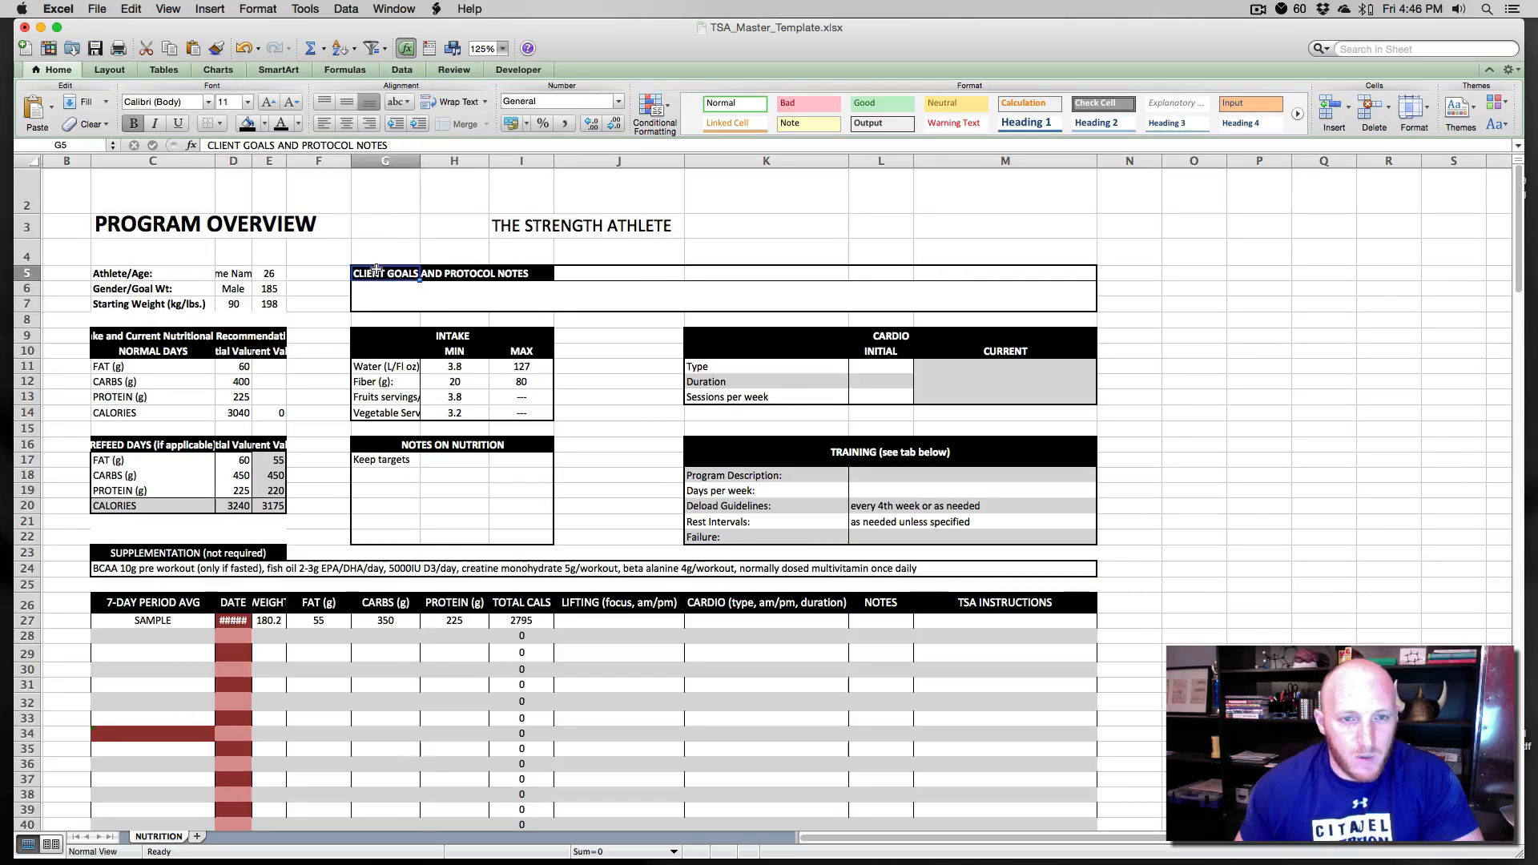
{"action": "left_click_drag", "start_coordinate": [376, 272], "coordinate": [525, 273]}
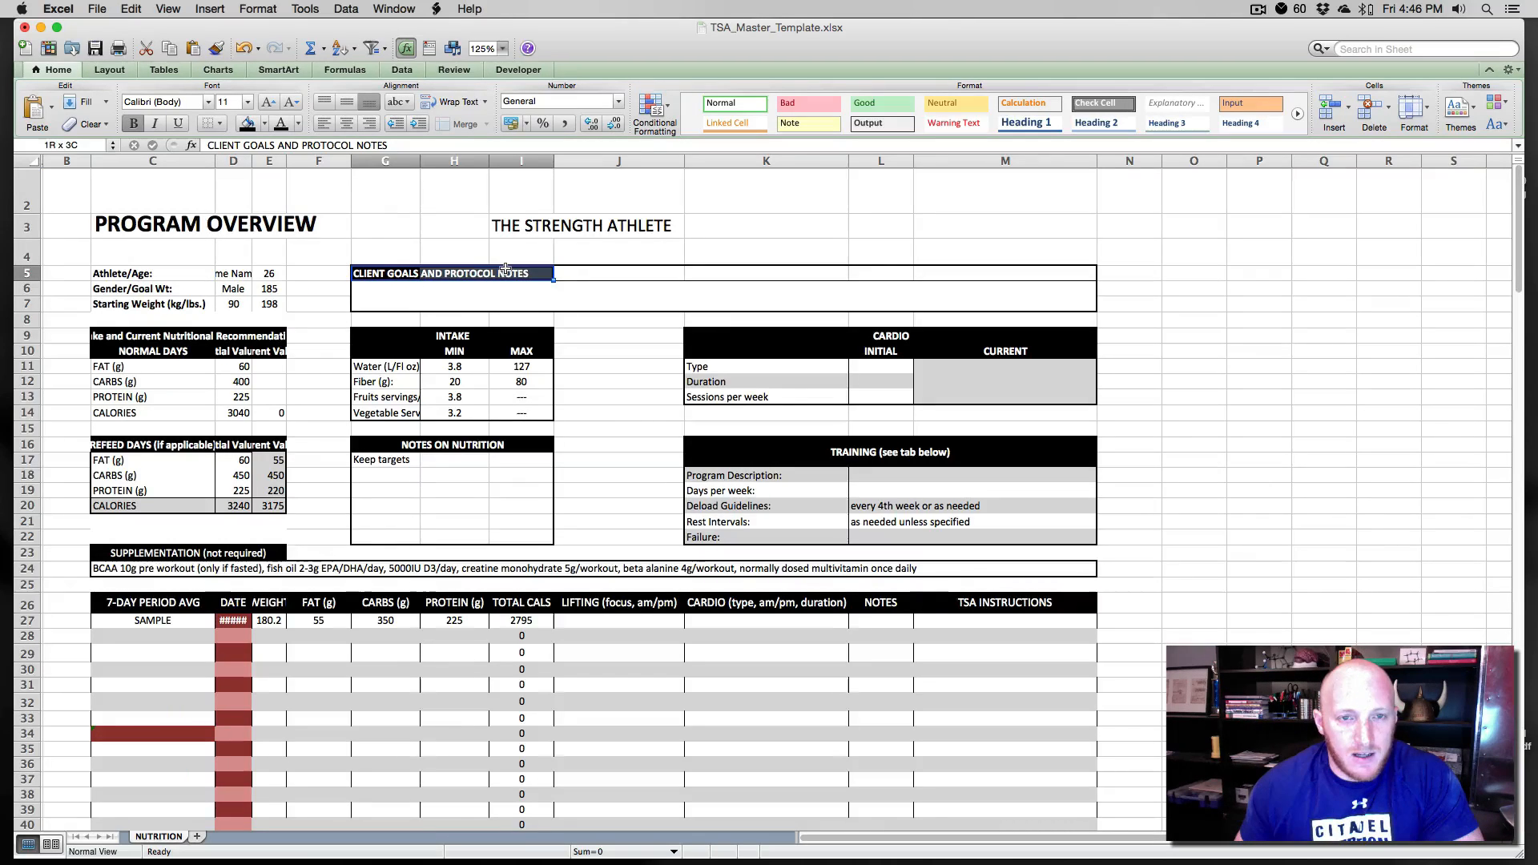
{"action": "left_click", "coordinate": [265, 131]}
{"action": "left_click", "coordinate": [306, 200]}
- Fill the two INTAKE header rows, including MIN and MAX, with dark red
{"action": "left_click", "coordinate": [394, 339]}
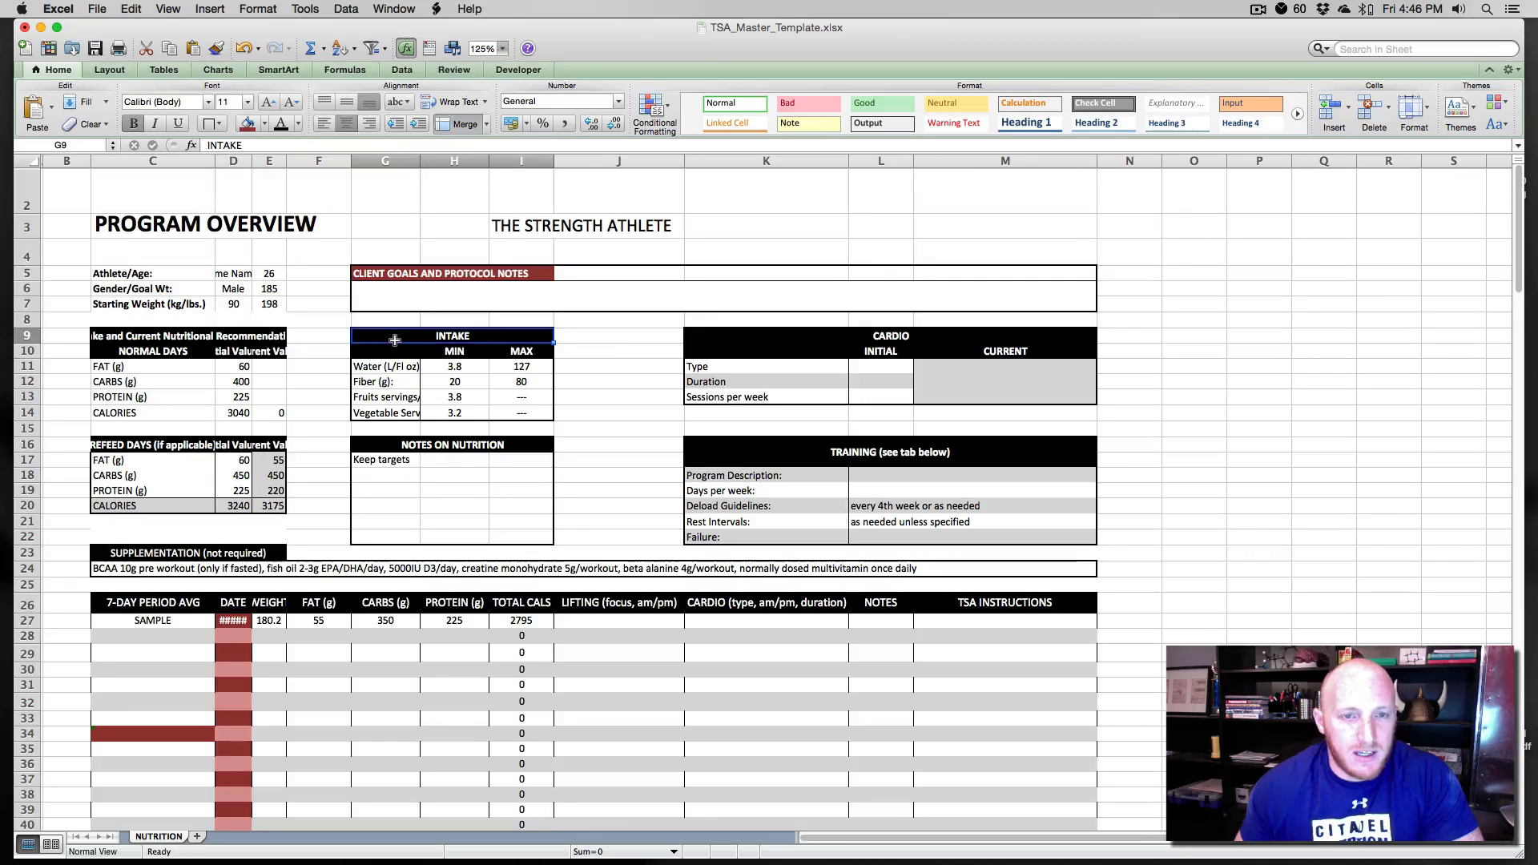
{"action": "left_click_drag", "start_coordinate": [389, 338], "coordinate": [517, 355]}
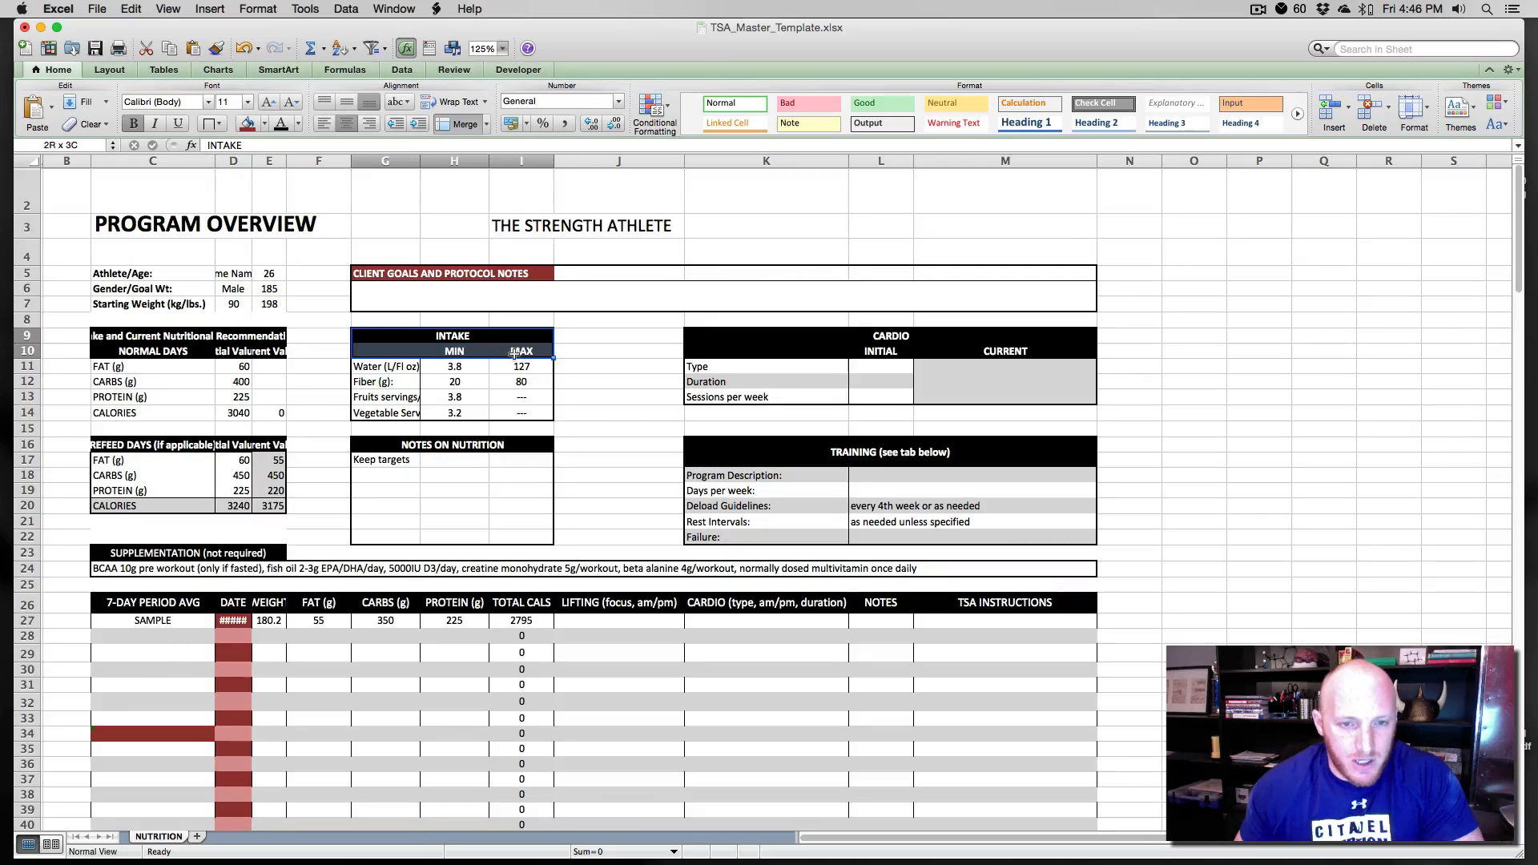
{"action": "left_click", "coordinate": [250, 124]}
{"action": "left_click", "coordinate": [329, 351]}
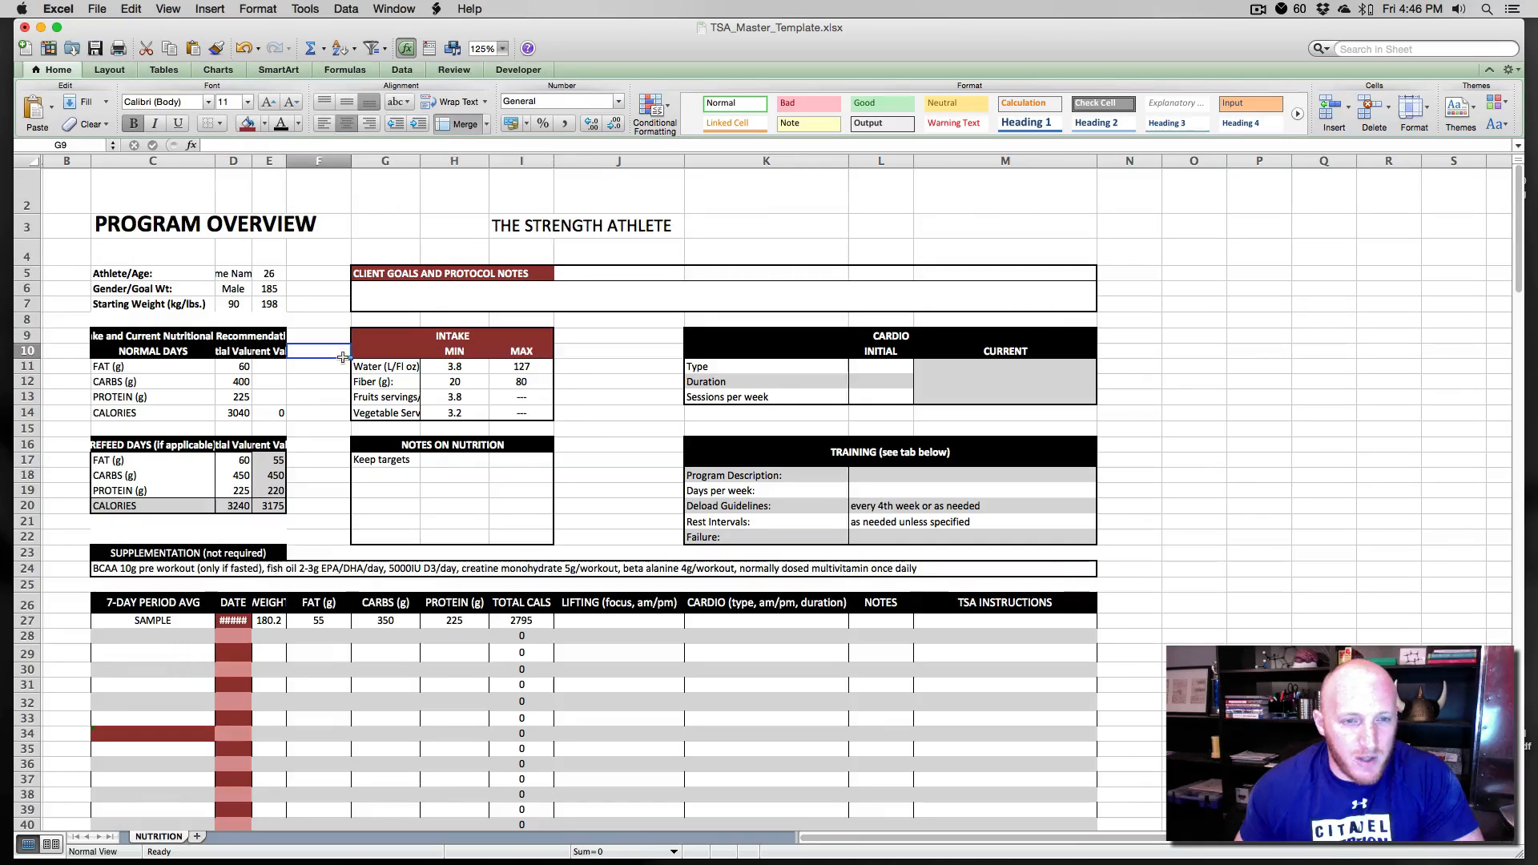
- Apply the dark red font color to the INTAKE title
{"action": "left_click", "coordinate": [483, 343]}
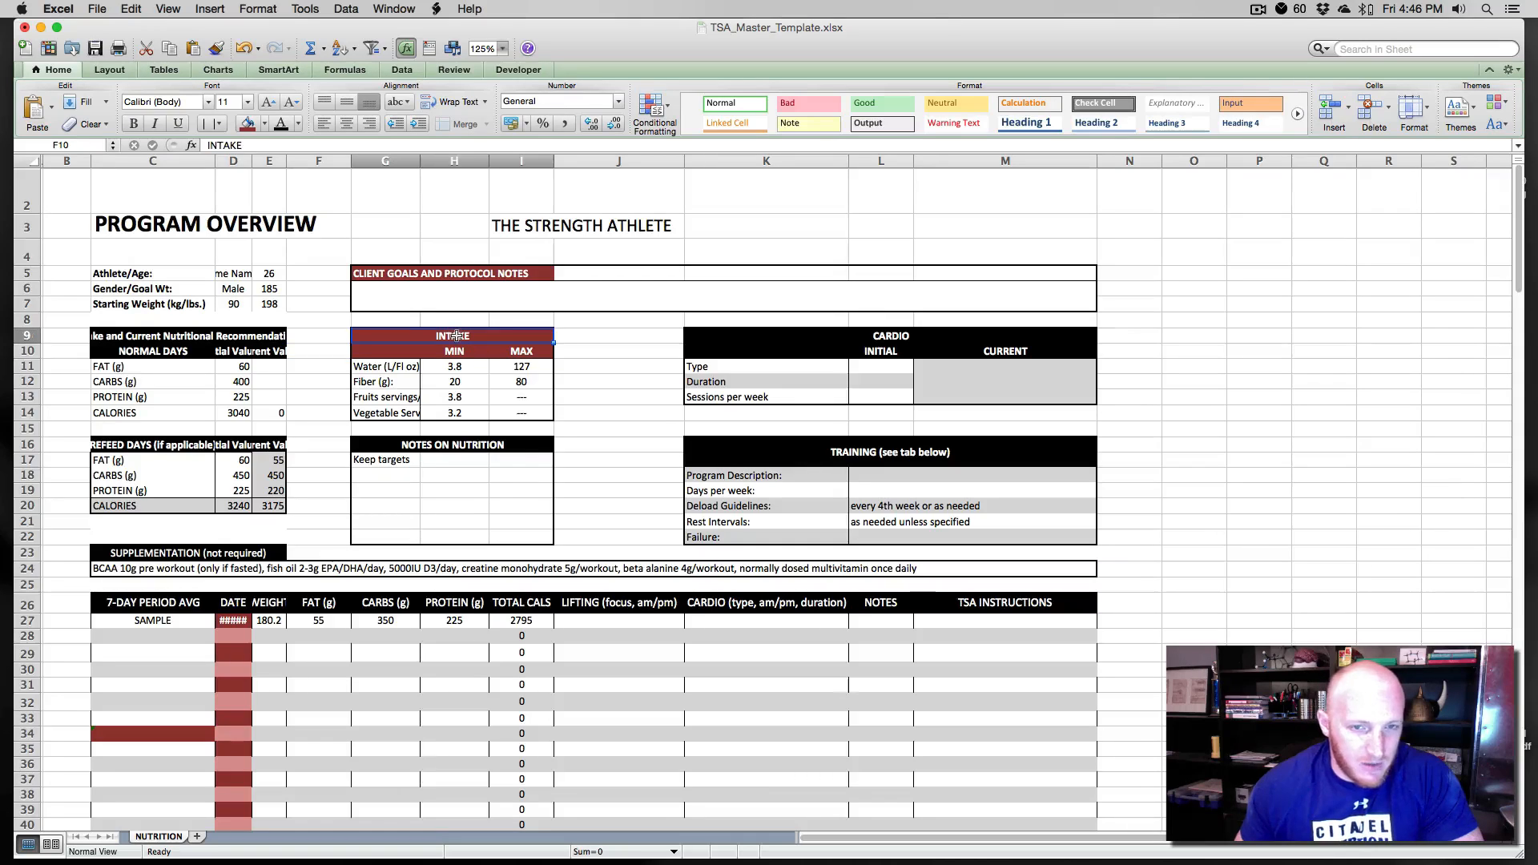
{"action": "left_click", "coordinate": [285, 122]}
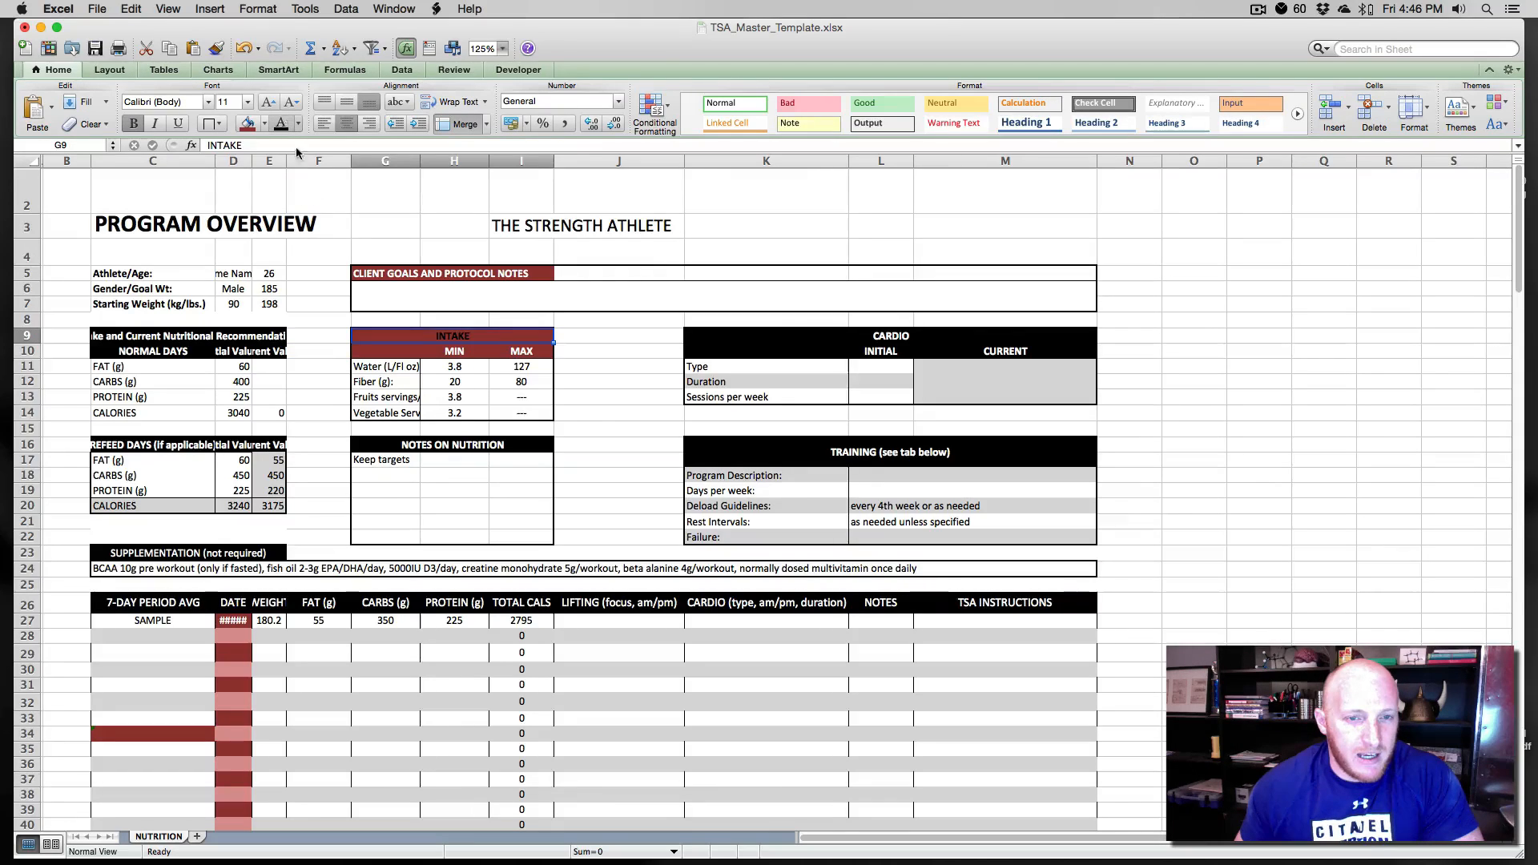
{"action": "left_click", "coordinate": [328, 351]}
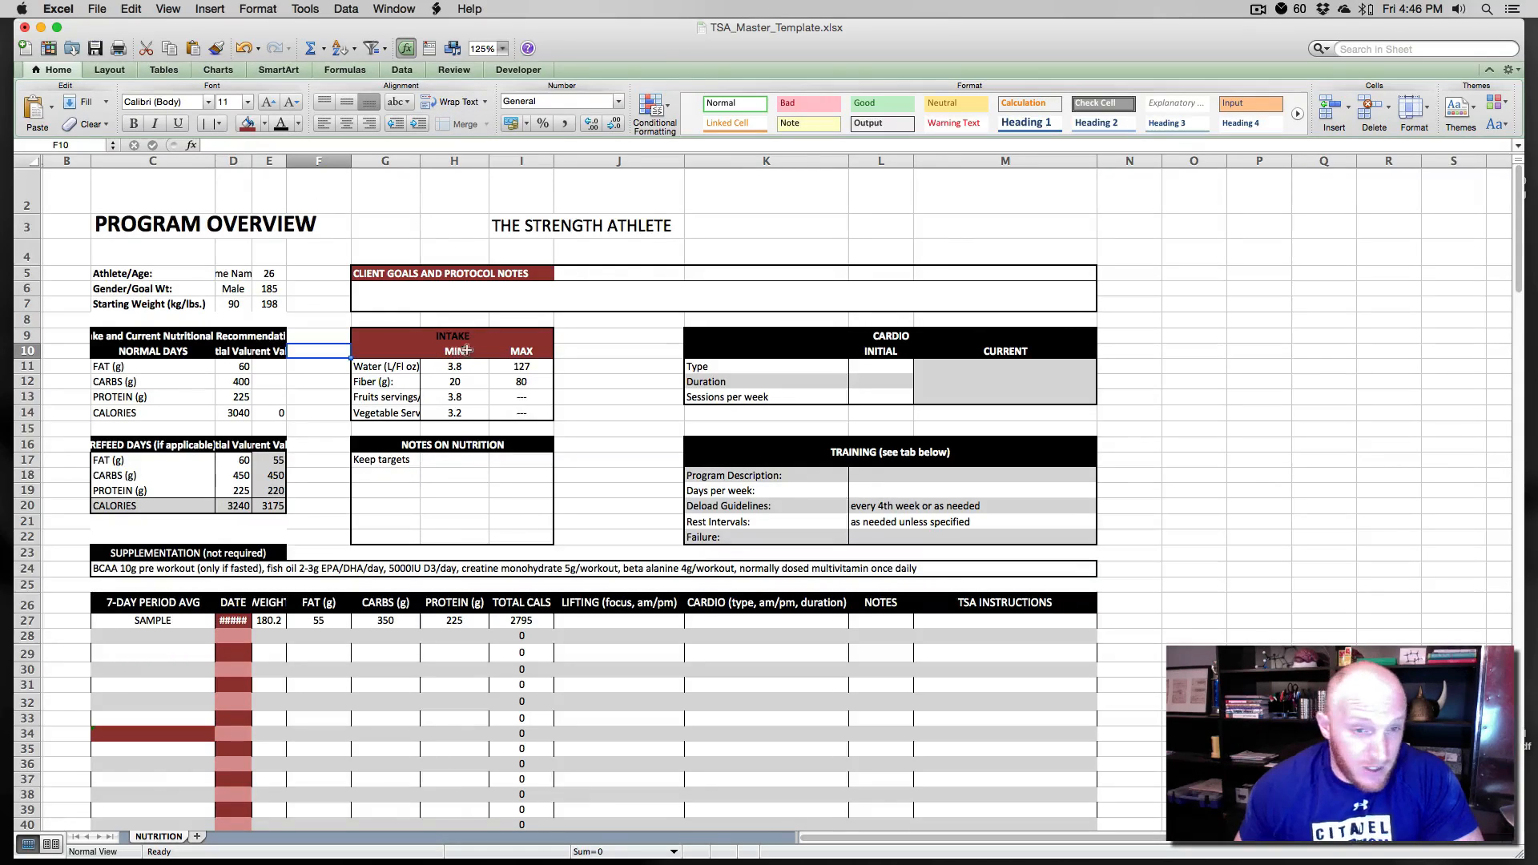
- Set the INTAKE title's font color to white
{"action": "left_click", "coordinate": [298, 124]}
{"action": "left_click", "coordinate": [278, 177]}
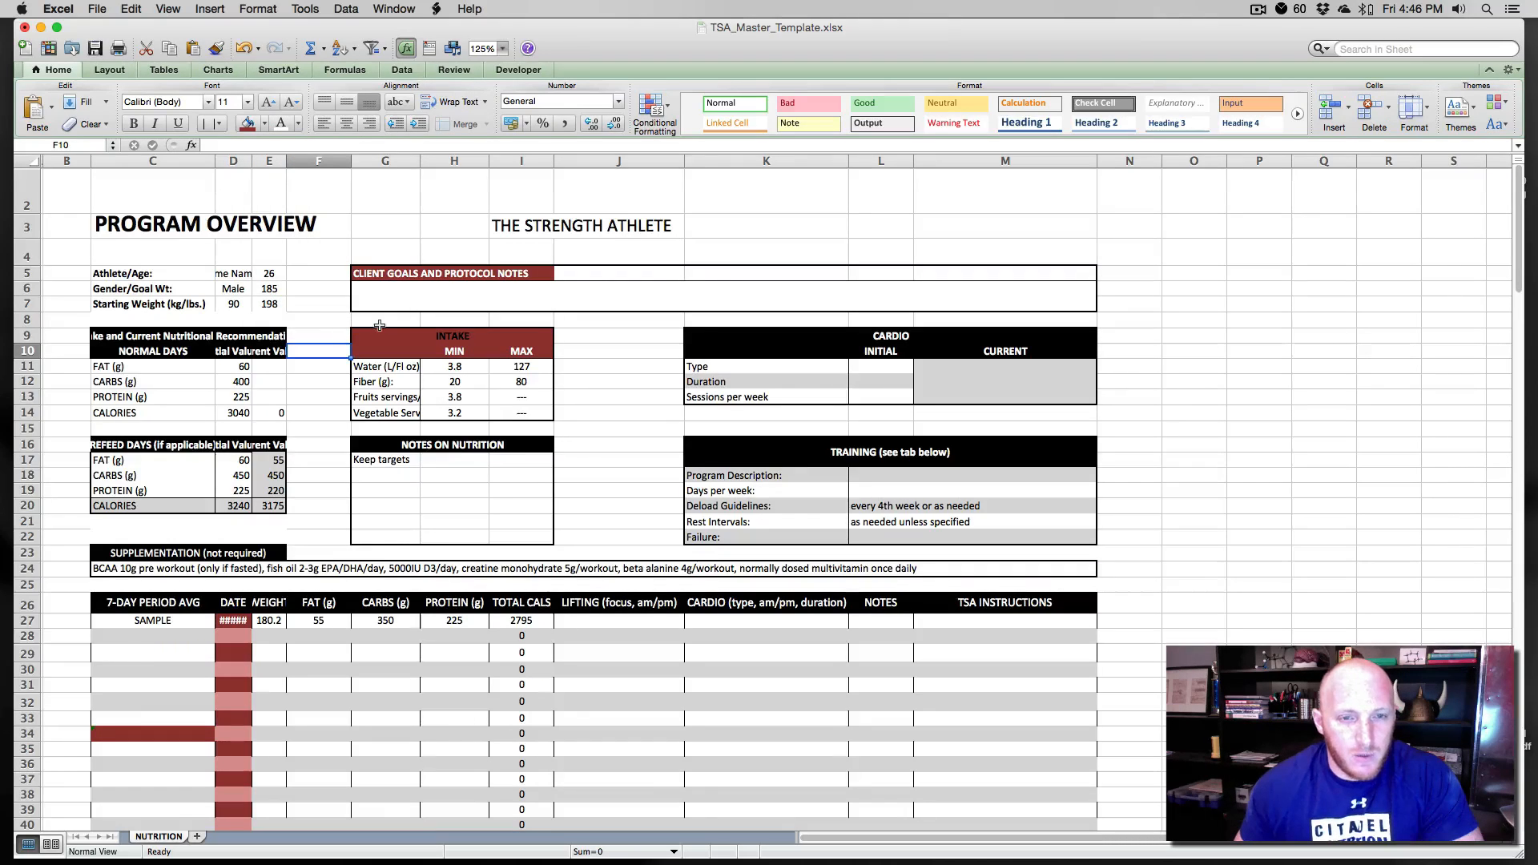
{"action": "left_click", "coordinate": [380, 332]}
{"action": "left_click", "coordinate": [282, 123]}
{"action": "left_click", "coordinate": [343, 339]}
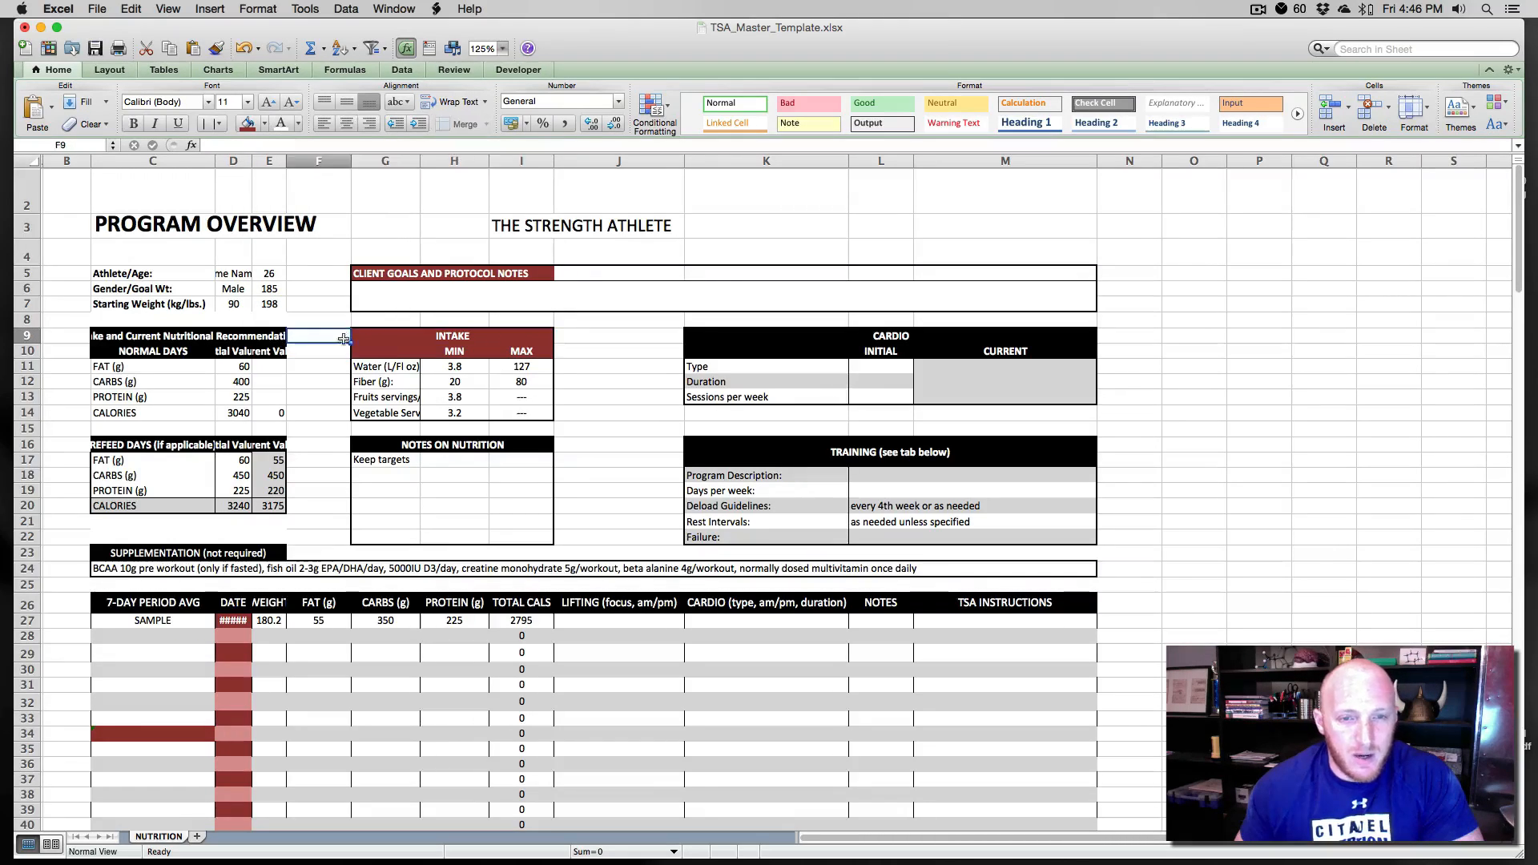
- Fill the nutritional recommendations and REFEED DAYS header rows with dark red
{"action": "left_click_drag", "start_coordinate": [109, 333], "coordinate": [240, 352]}
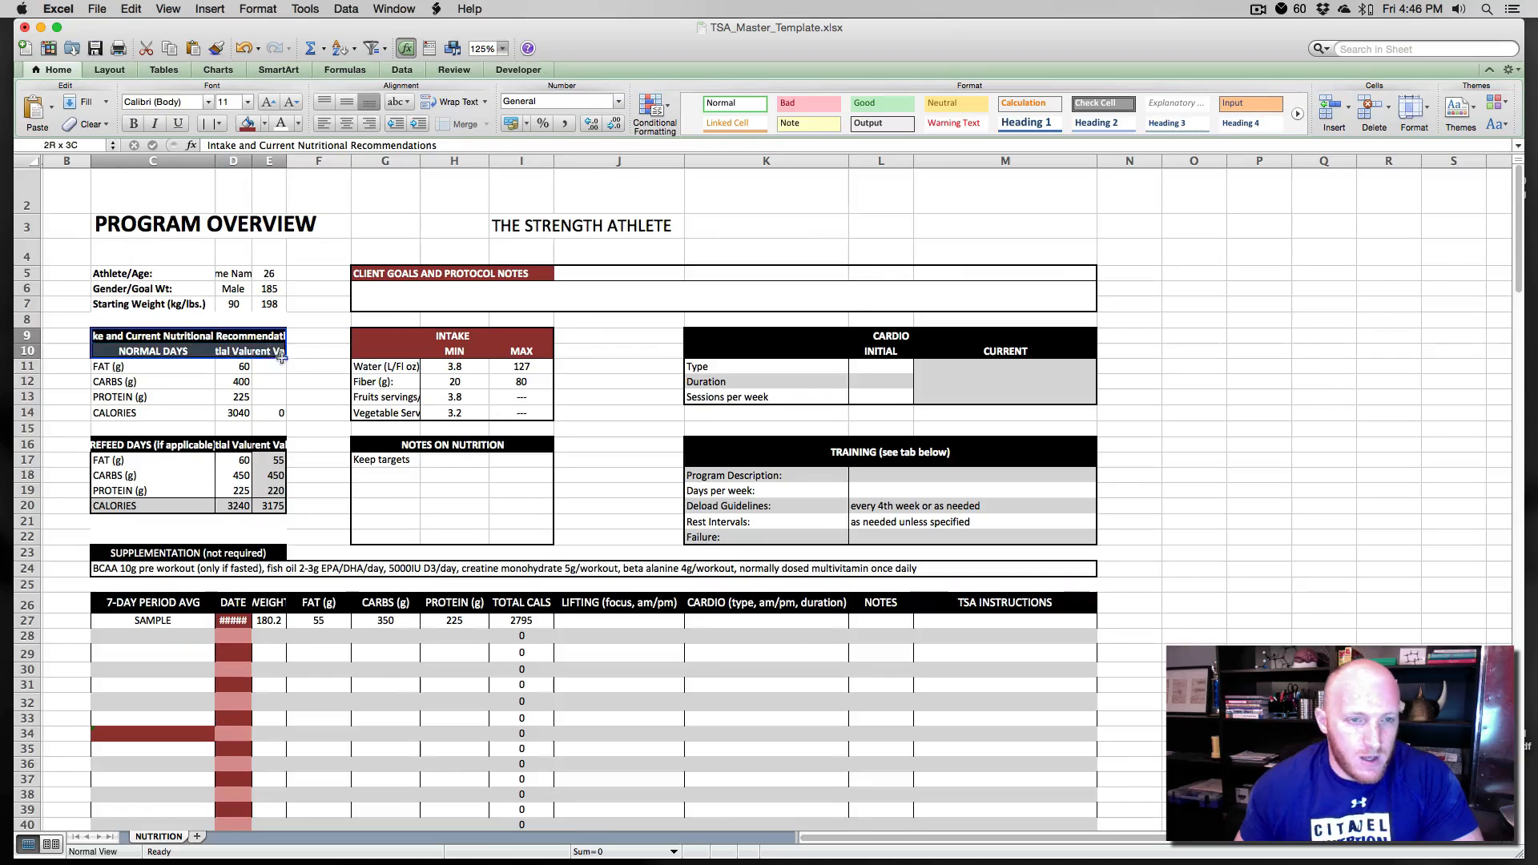
{"action": "left_click", "coordinate": [248, 122]}
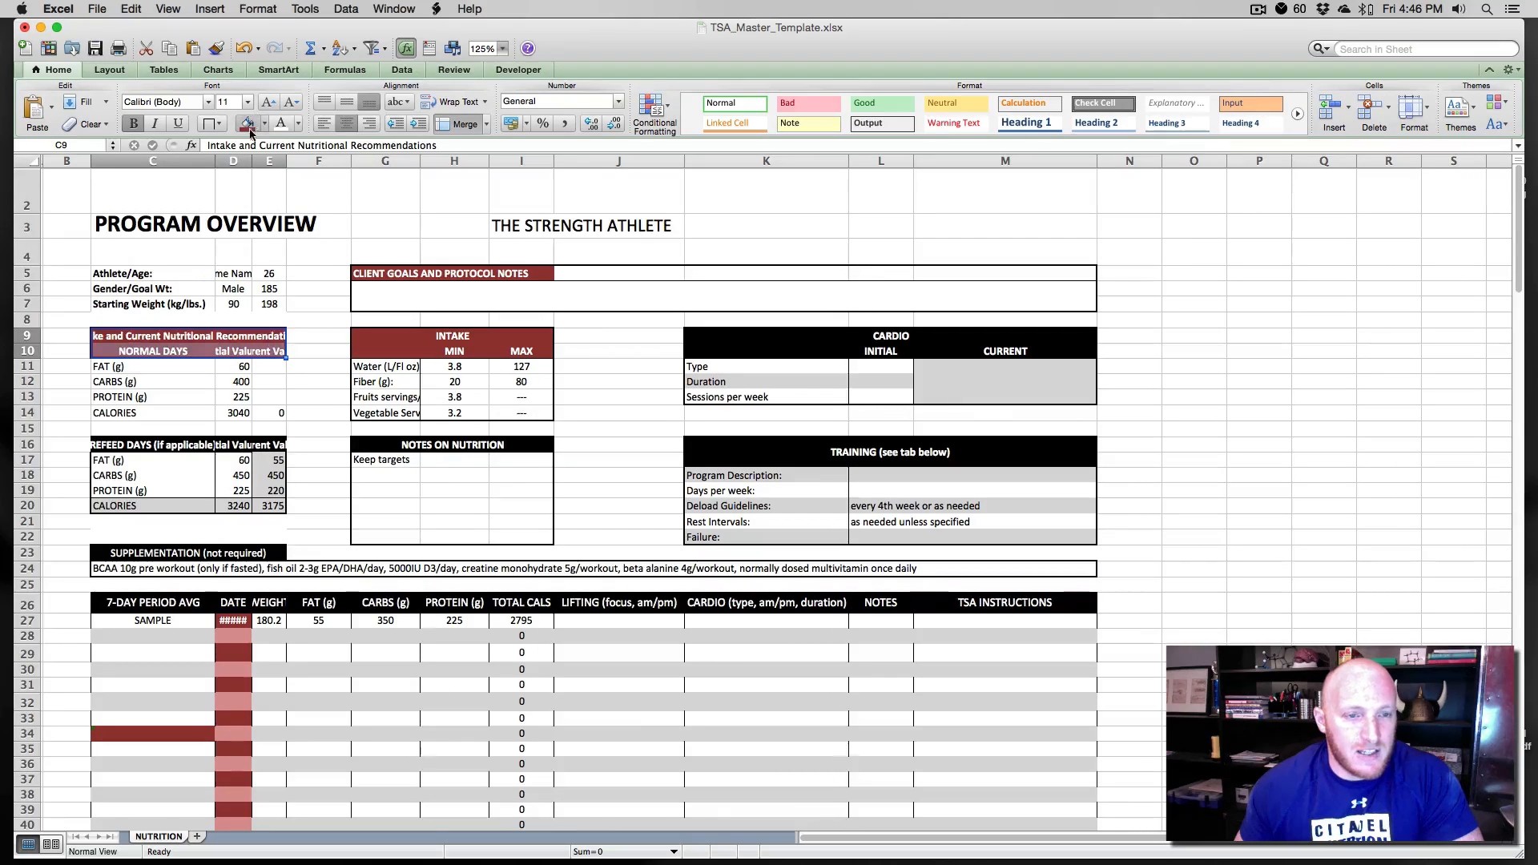
{"action": "left_click_drag", "start_coordinate": [100, 446], "coordinate": [272, 445]}
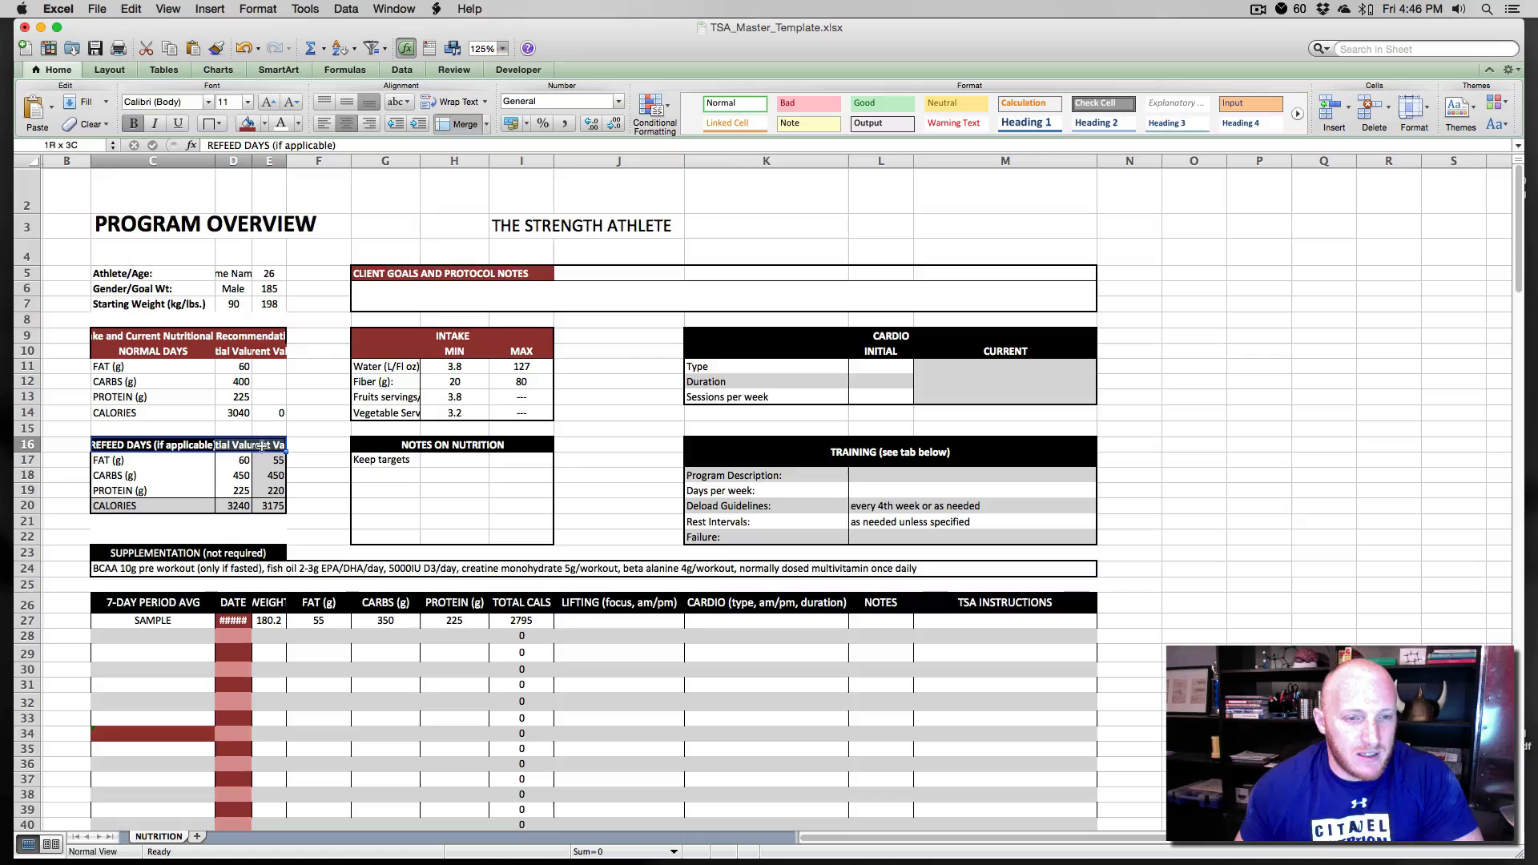
- Fill the SUPPLEMENTATION header and the CARDIO header rows with dark red
{"action": "left_click", "coordinate": [130, 553]}
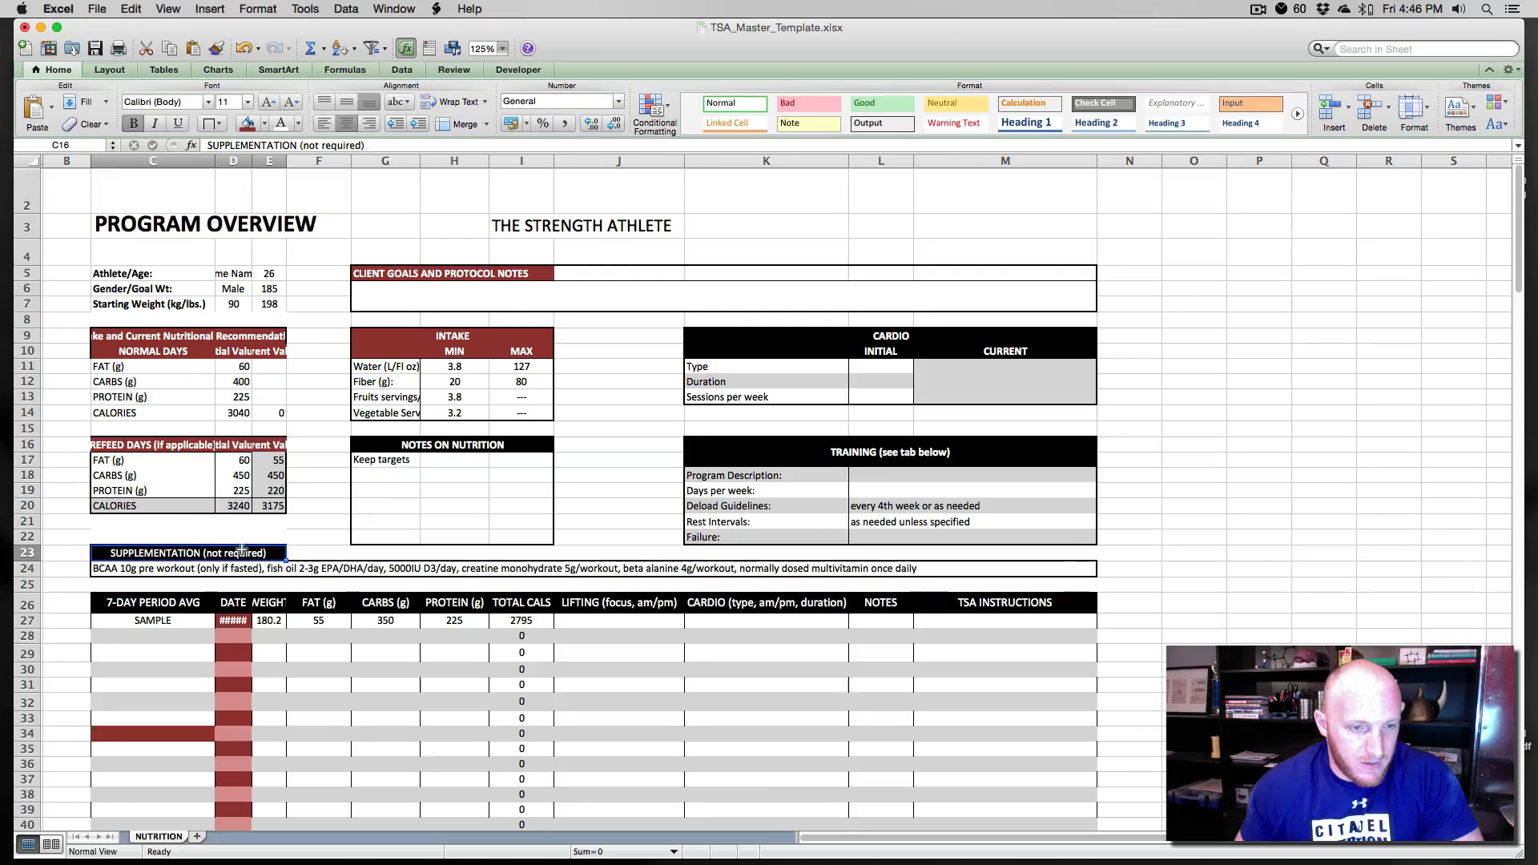
{"action": "left_click", "coordinate": [248, 122]}
{"action": "left_click_drag", "start_coordinate": [711, 338], "coordinate": [1091, 354]}
{"action": "left_click", "coordinate": [255, 123]}
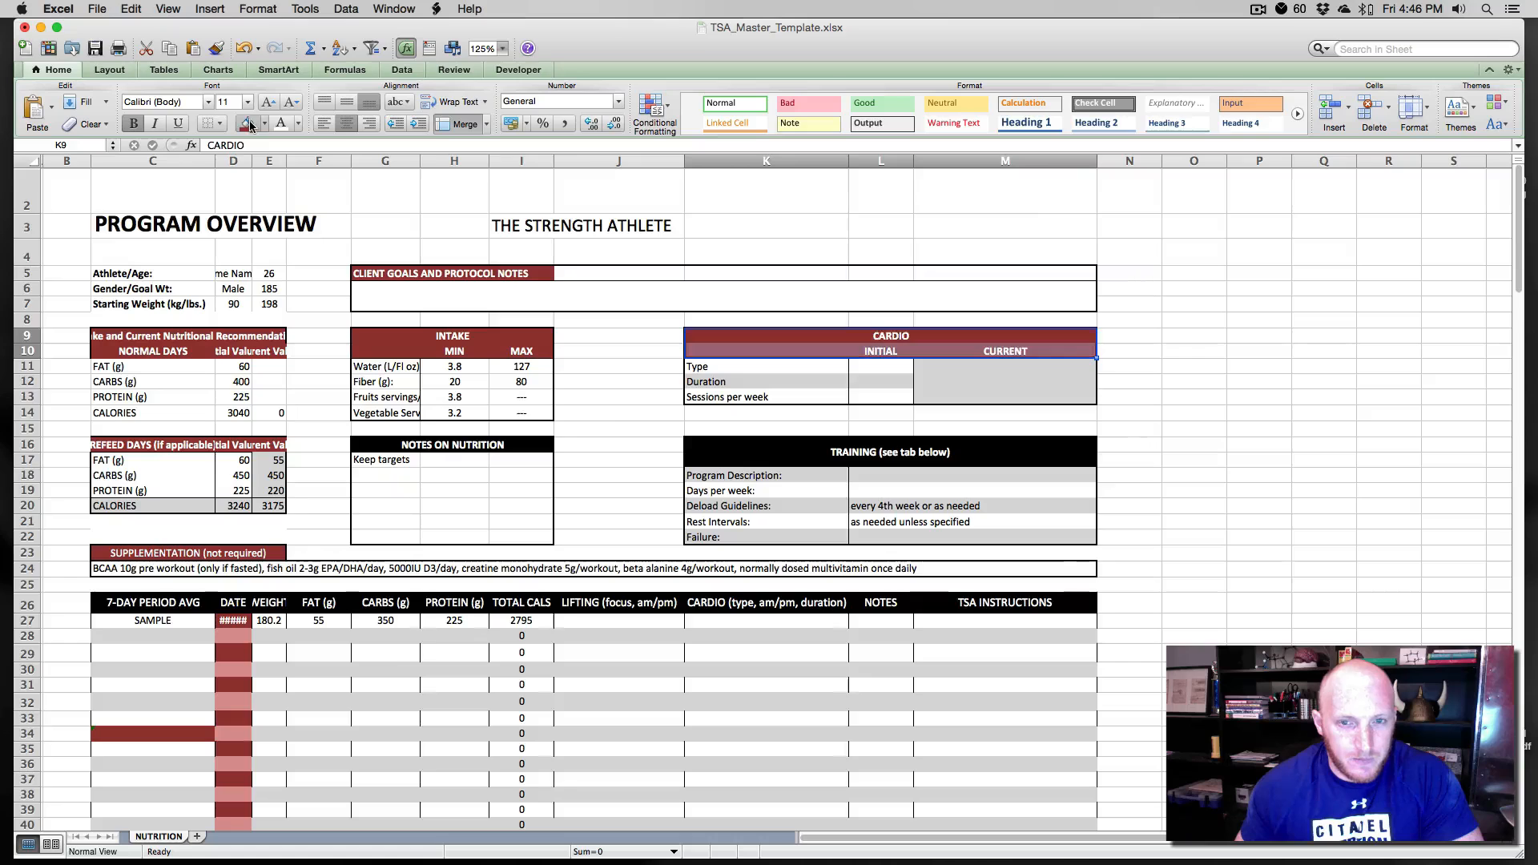
- Fill the TRAINING and NOTES ON NUTRITION headers with dark red
{"action": "left_click", "coordinate": [689, 441]}
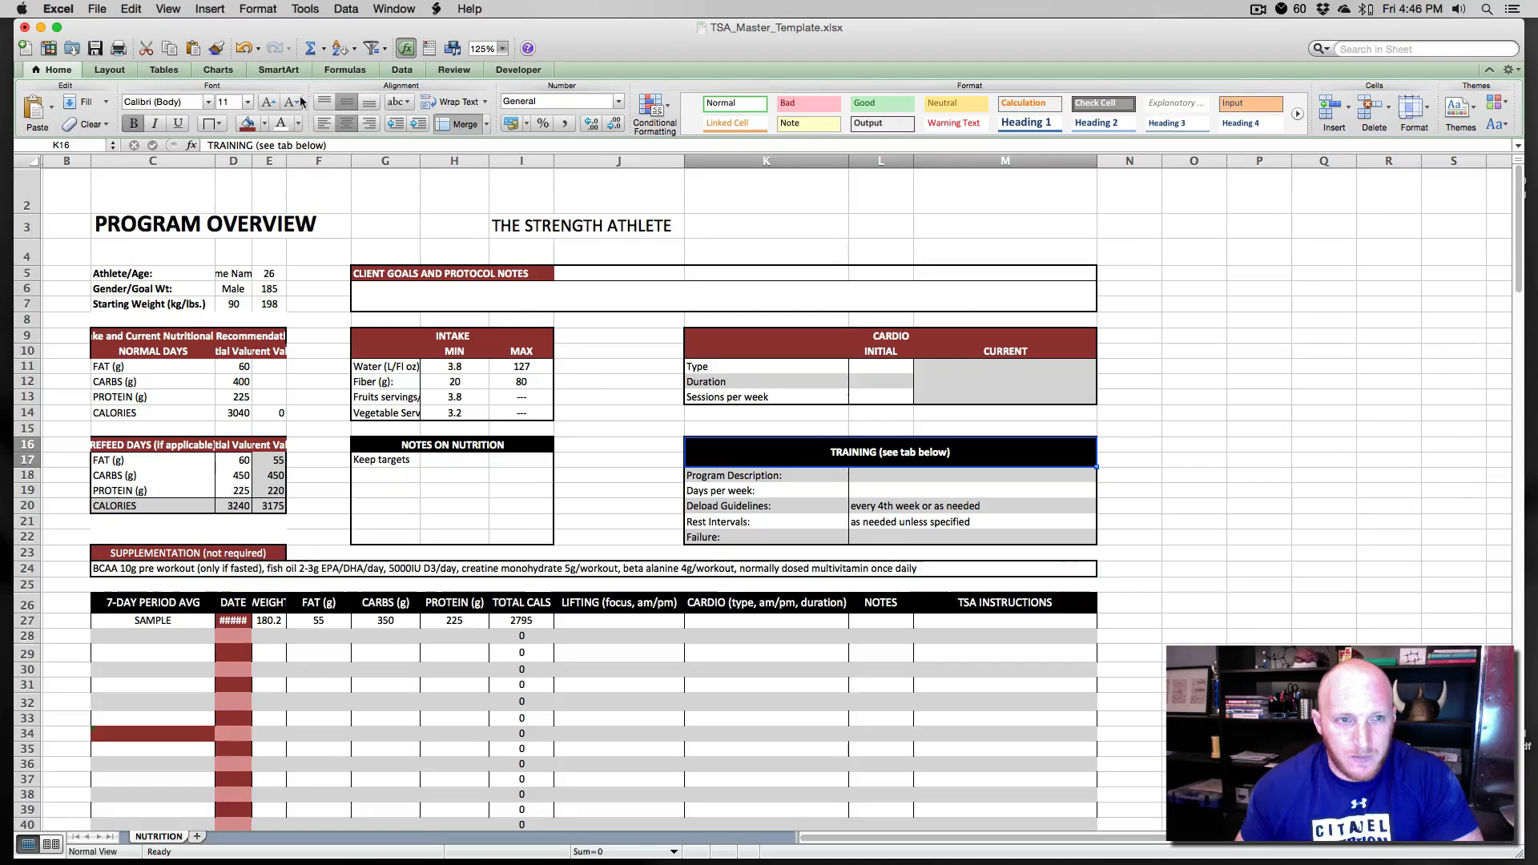
{"action": "left_click", "coordinate": [249, 124]}
{"action": "left_click", "coordinate": [366, 440]}
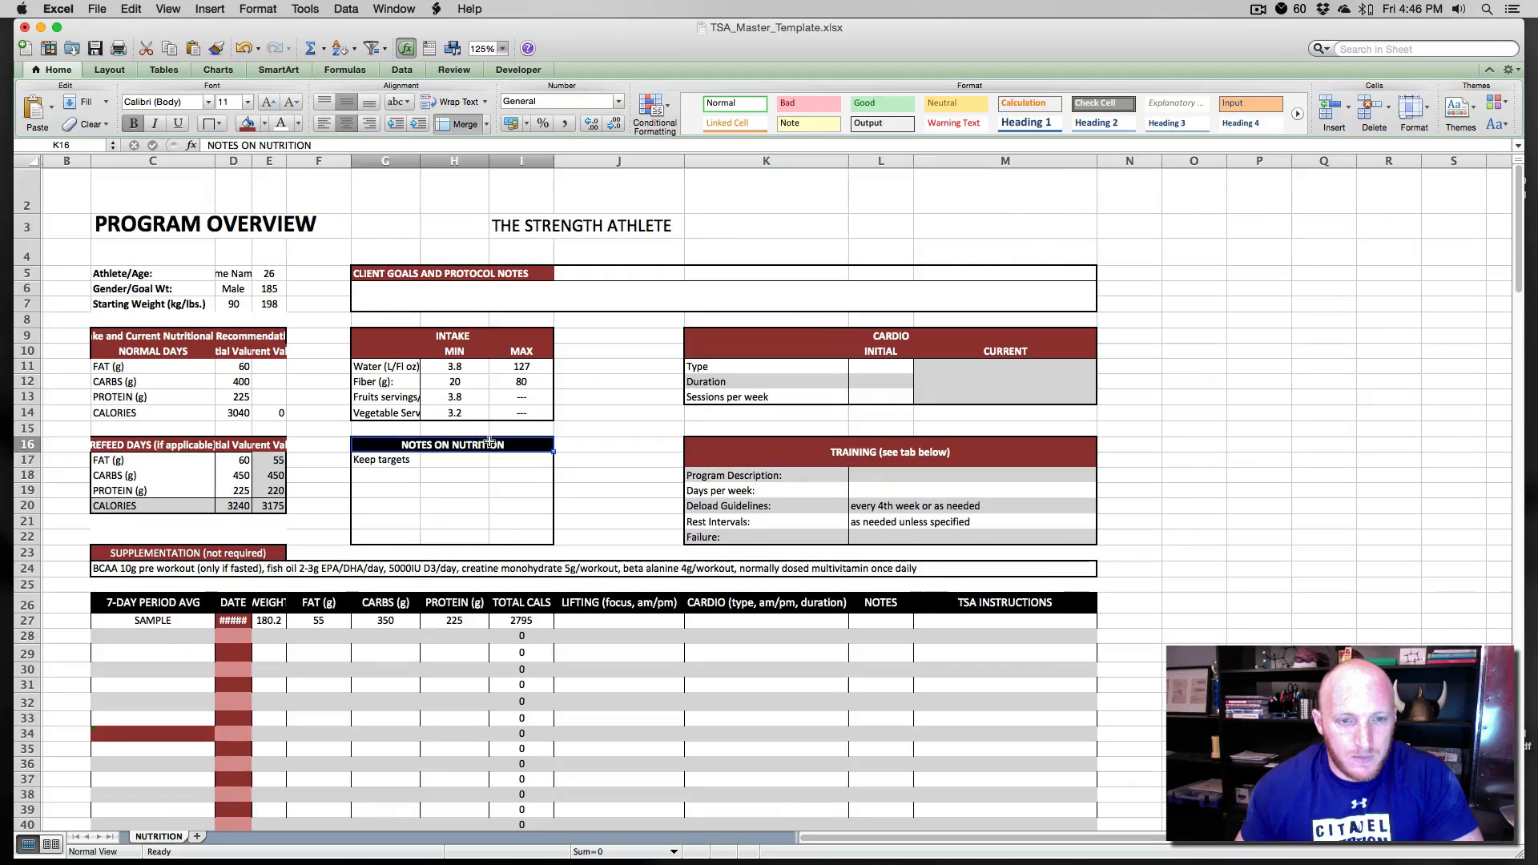
{"action": "left_click", "coordinate": [249, 123]}
- Fill the 7-DAY PERIOD AVG header row with dark red
{"action": "left_click_drag", "start_coordinate": [105, 602], "coordinate": [1041, 605]}
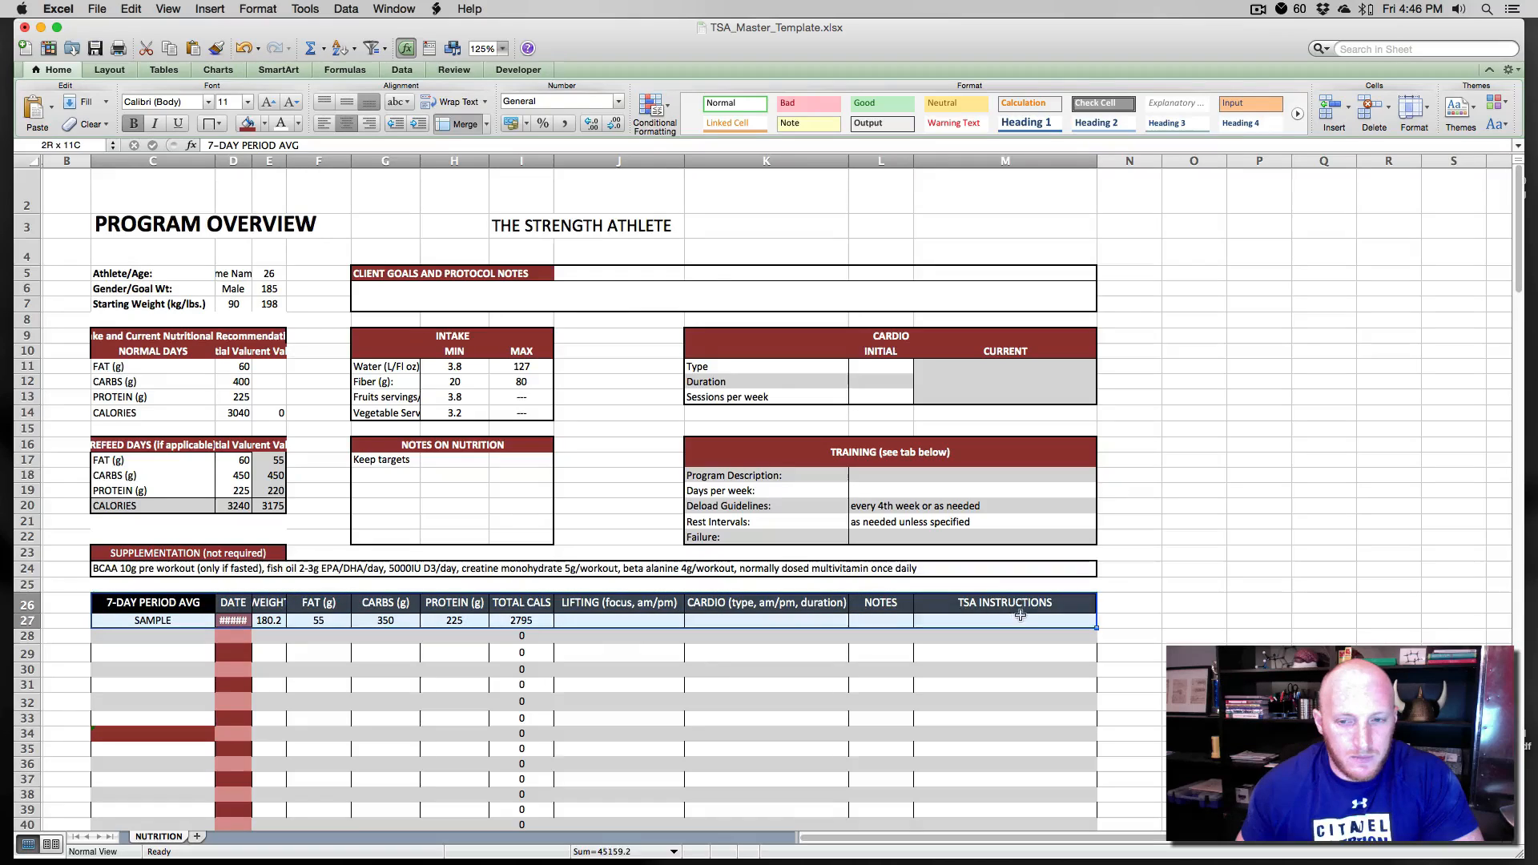
{"action": "left_click", "coordinate": [249, 123]}
{"action": "left_click", "coordinate": [312, 407]}
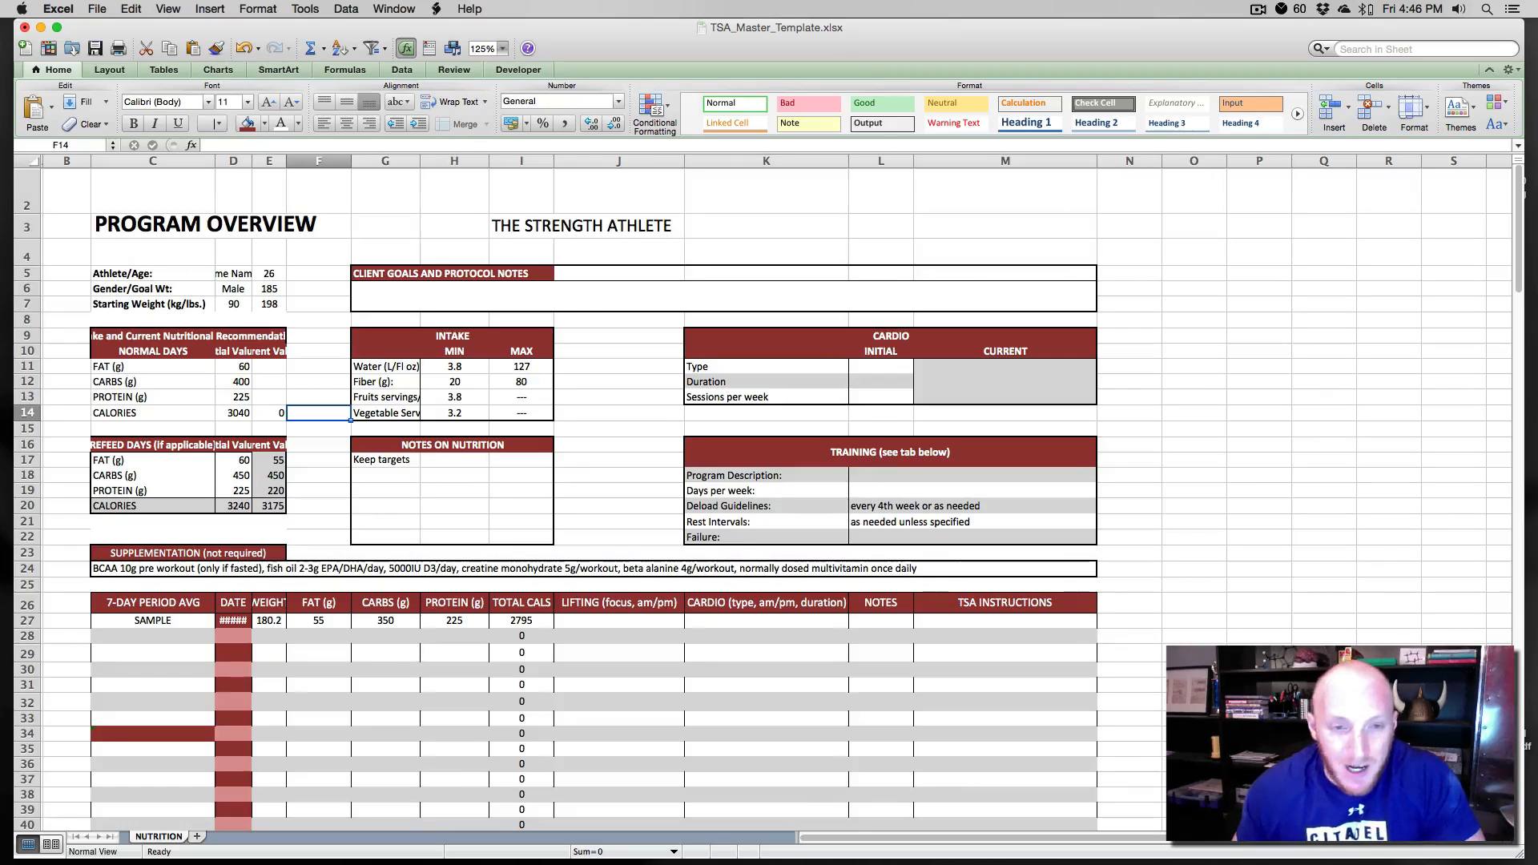
{"action": "left_click", "coordinate": [265, 124]}
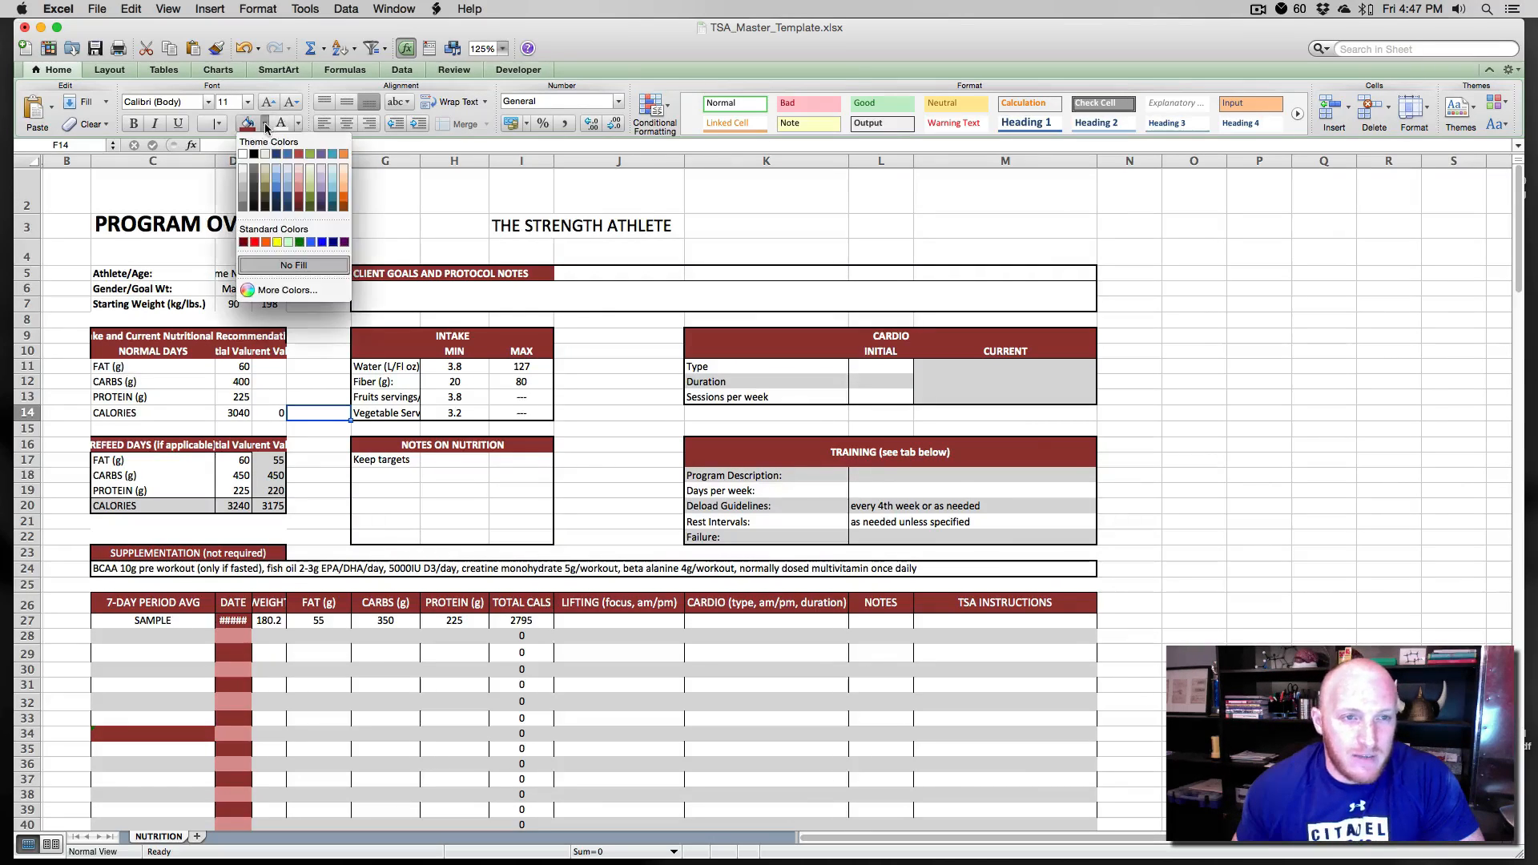
{"action": "left_click", "coordinate": [270, 291]}
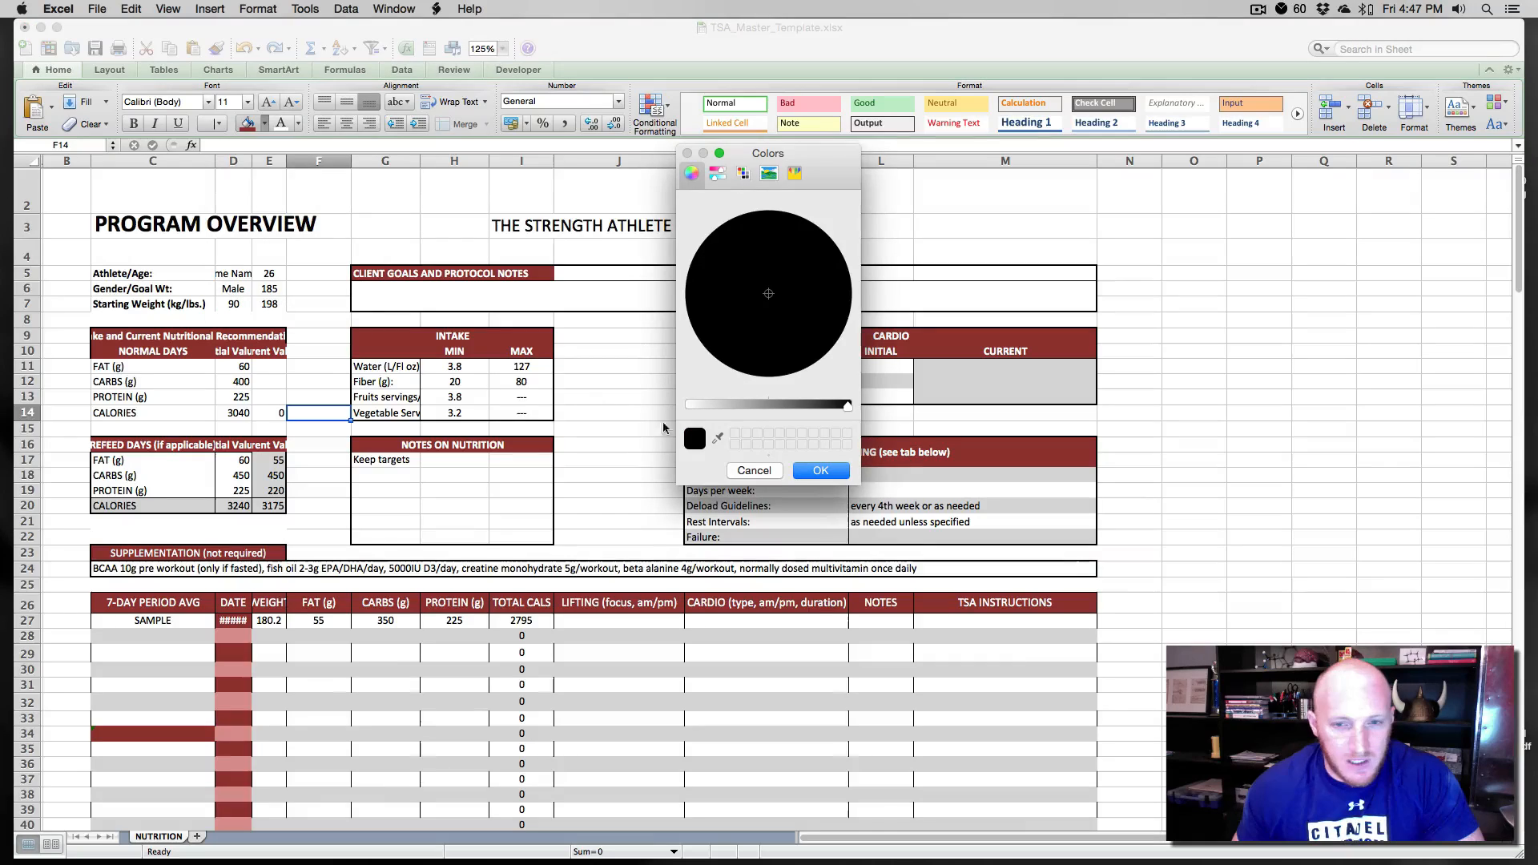
{"action": "left_click_drag", "start_coordinate": [752, 336], "coordinate": [790, 365]}
{"action": "left_click", "coordinate": [718, 176]}
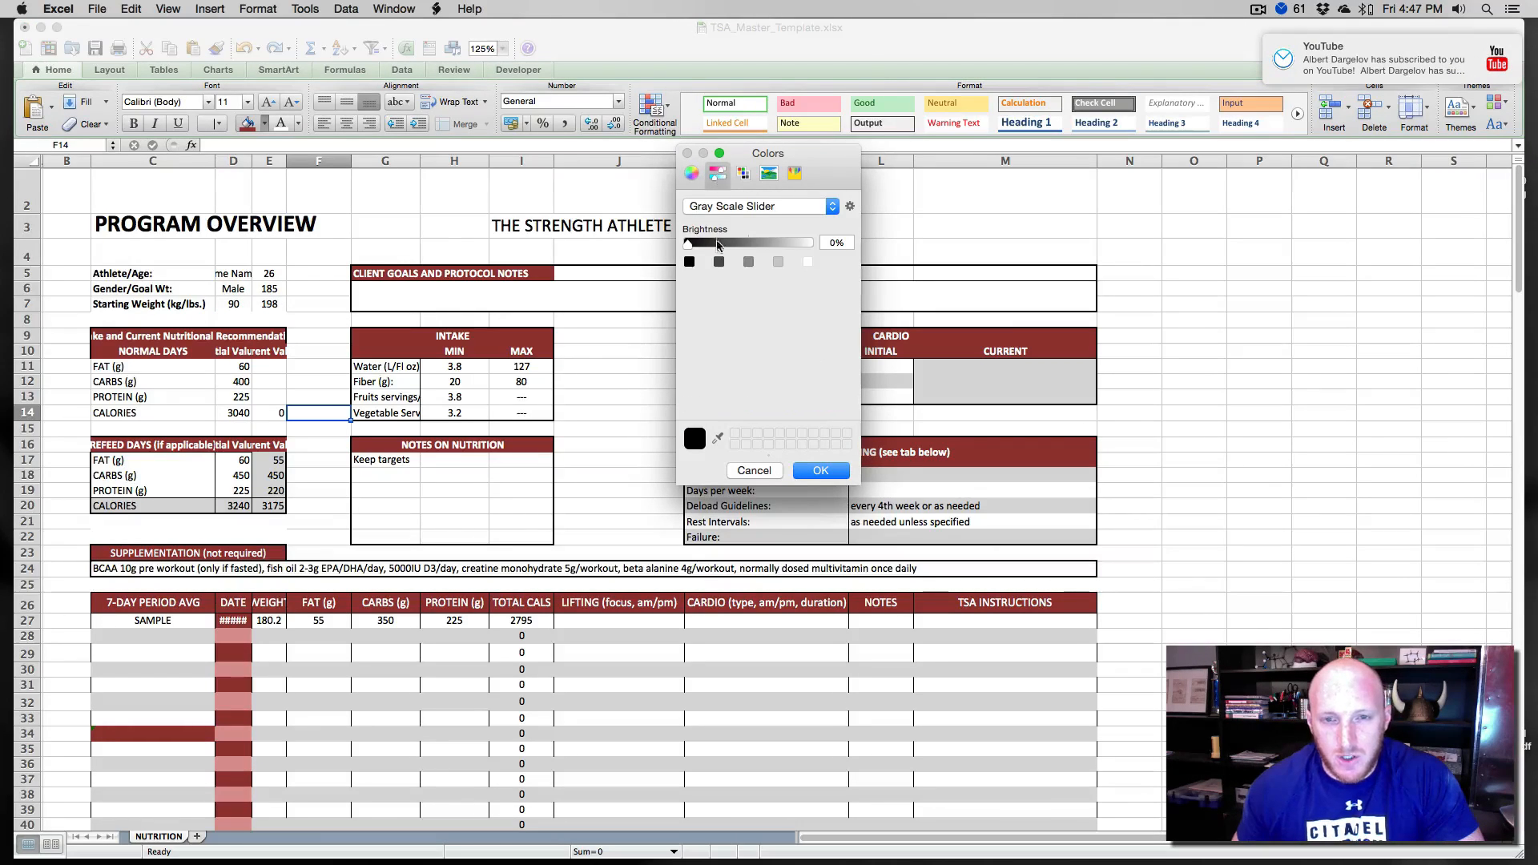
{"action": "left_click", "coordinate": [745, 174]}
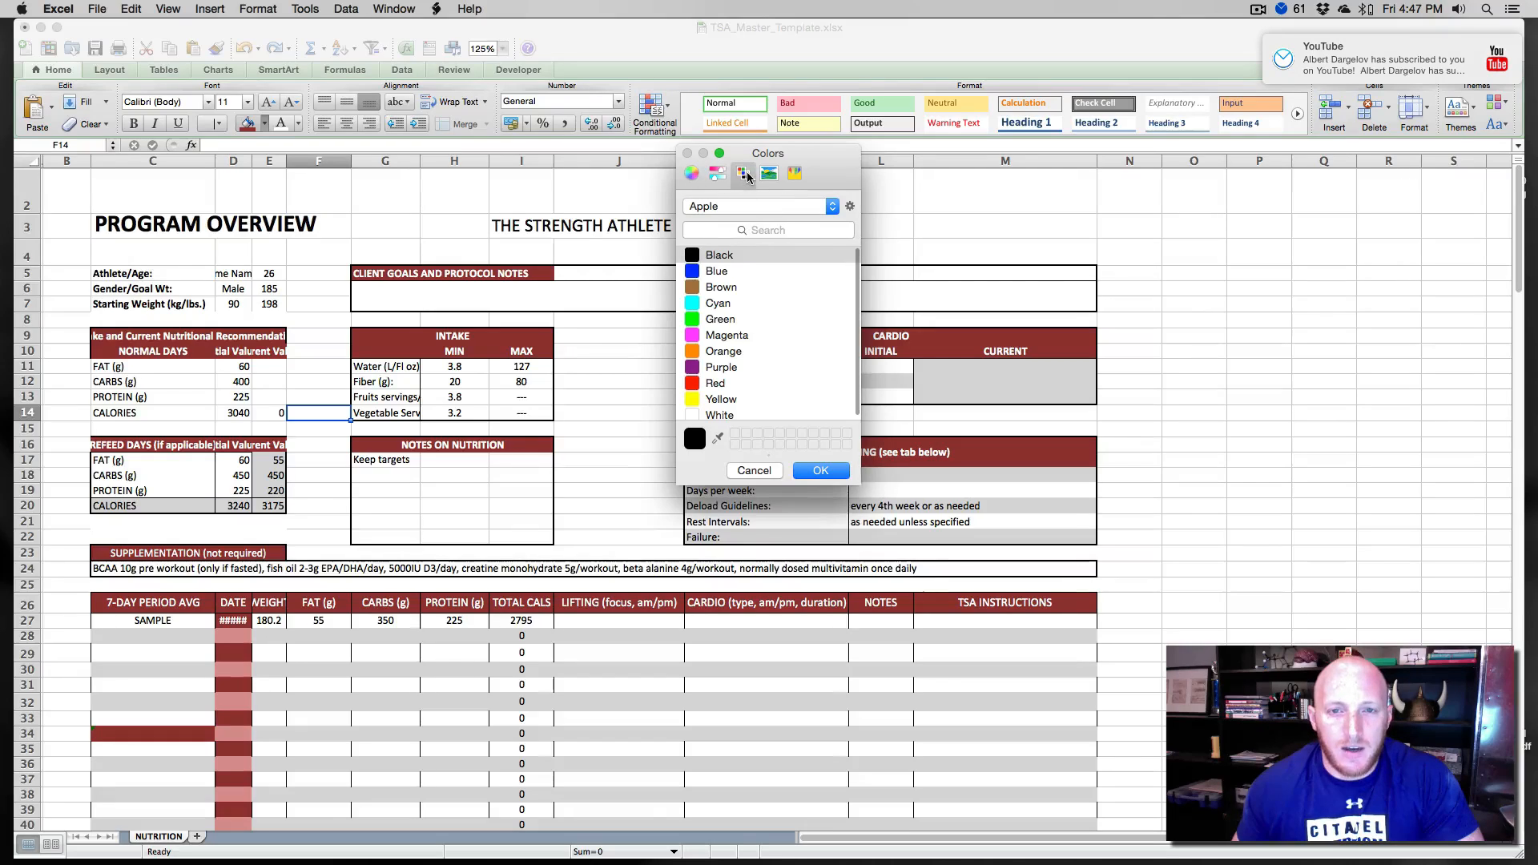
{"action": "left_click", "coordinate": [769, 174]}
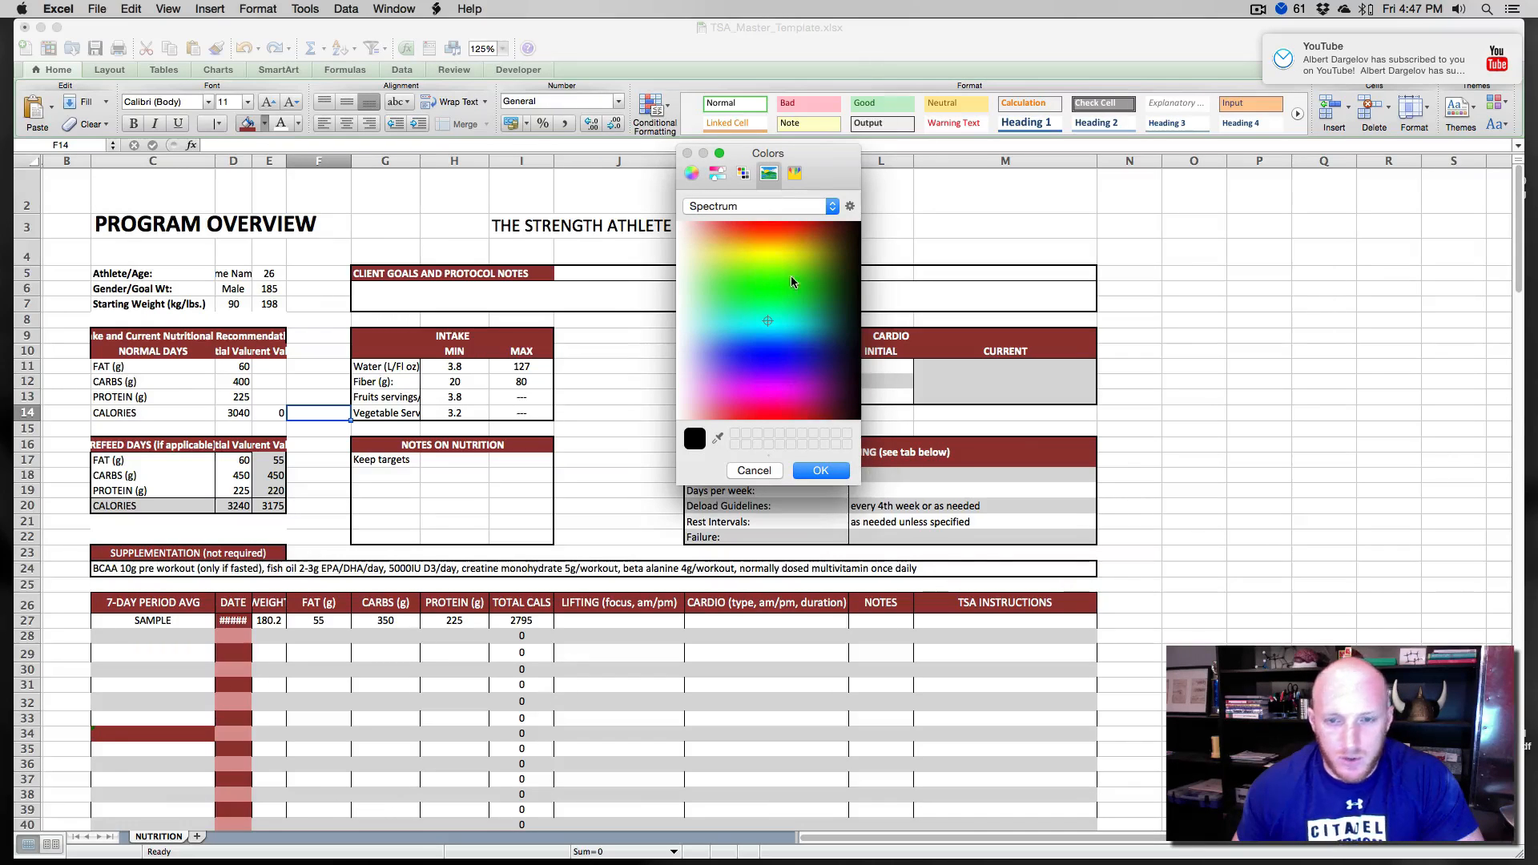
{"action": "left_click", "coordinate": [795, 174]}
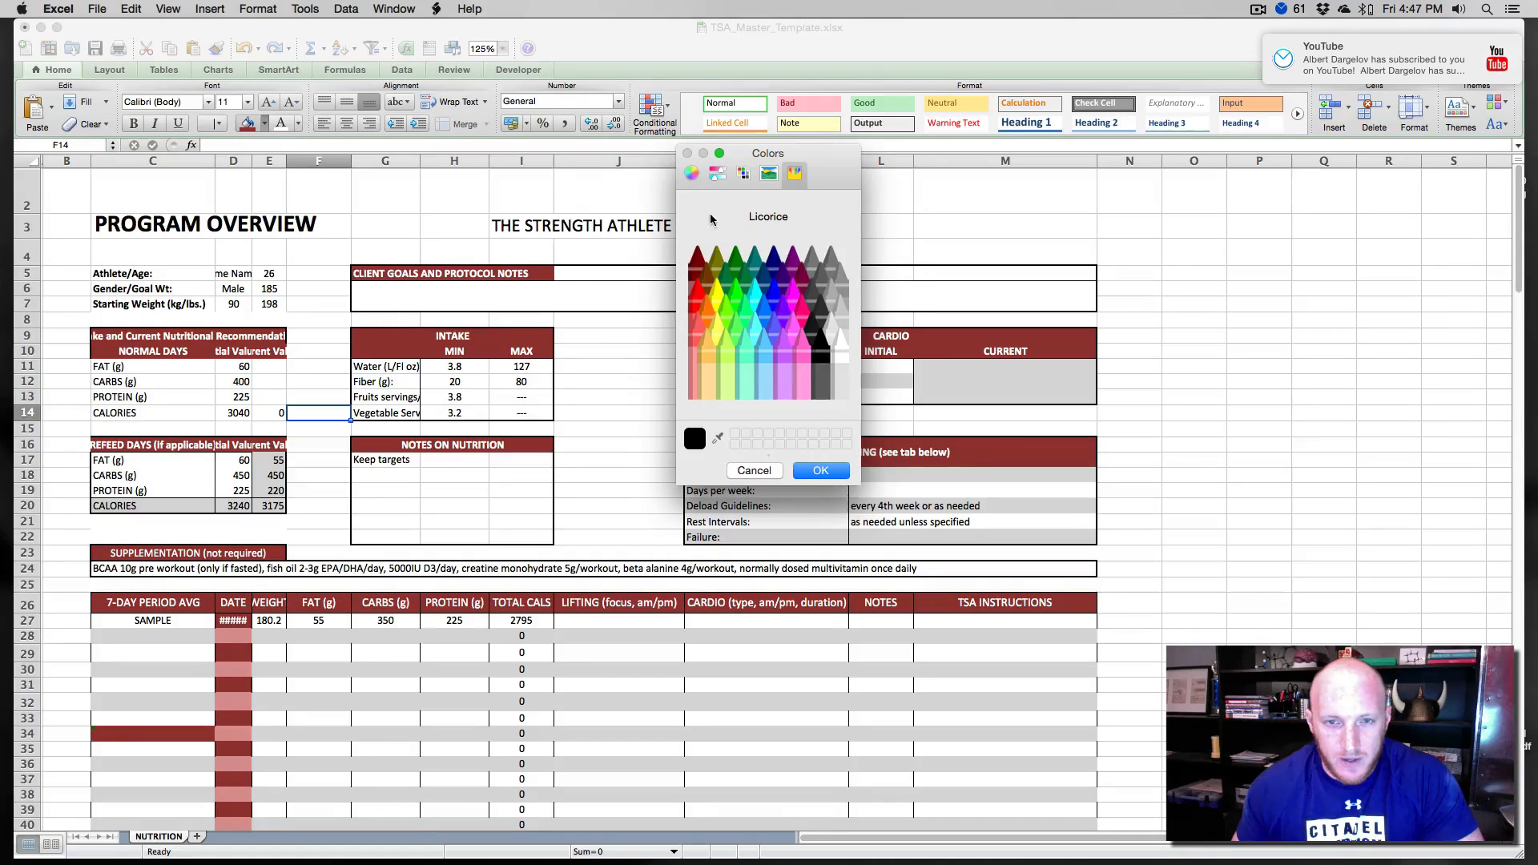
{"action": "left_click", "coordinate": [754, 471]}
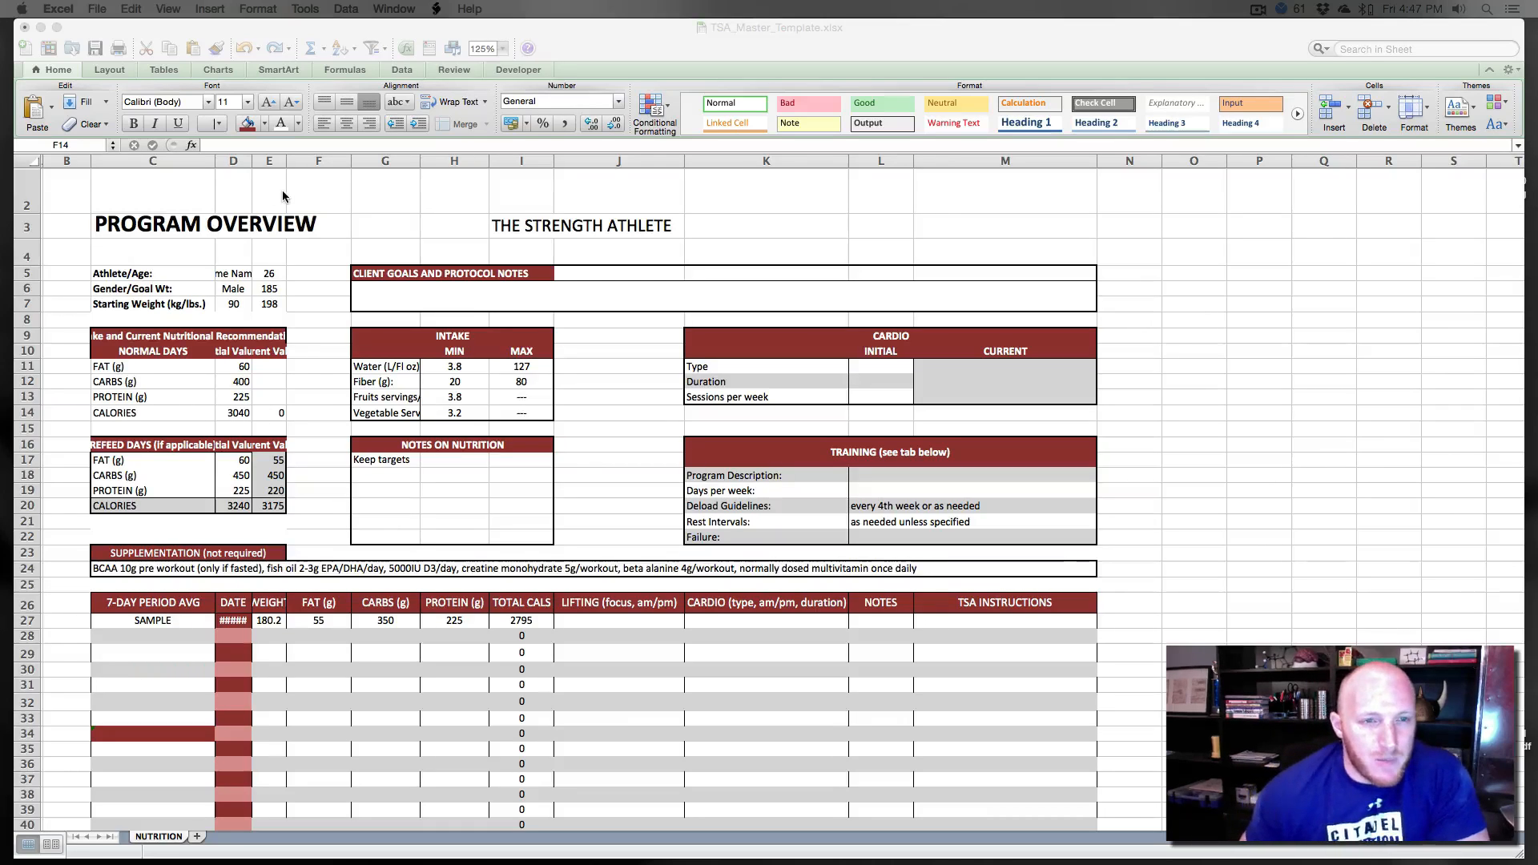
- Unmerge and re-merge the client goals notes cells spanning columns G to M across rows 6 and 7
{"action": "left_click", "coordinate": [319, 286]}
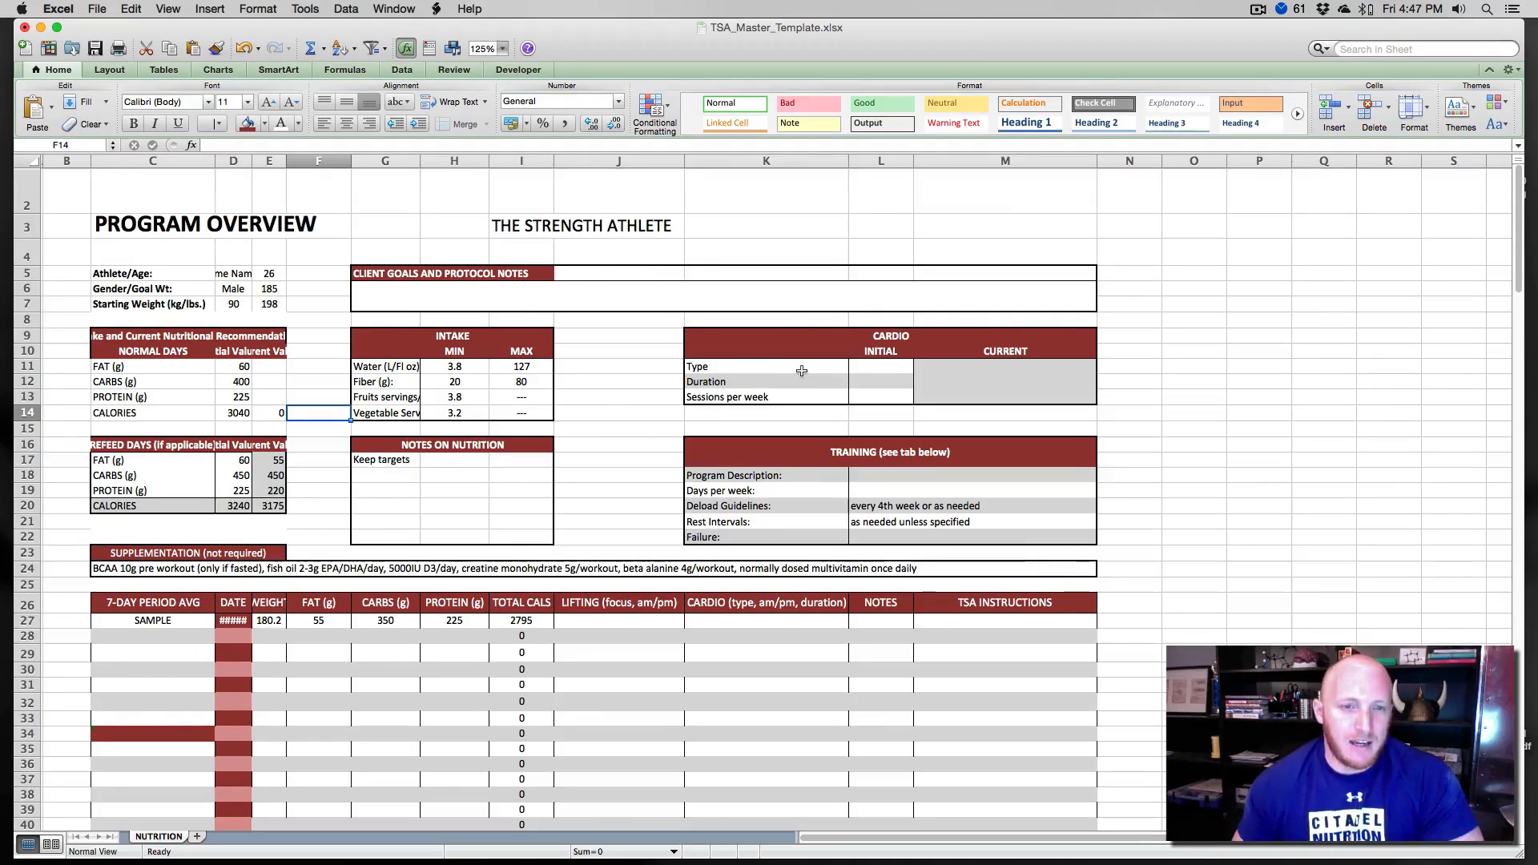
{"action": "left_click", "coordinate": [625, 288]}
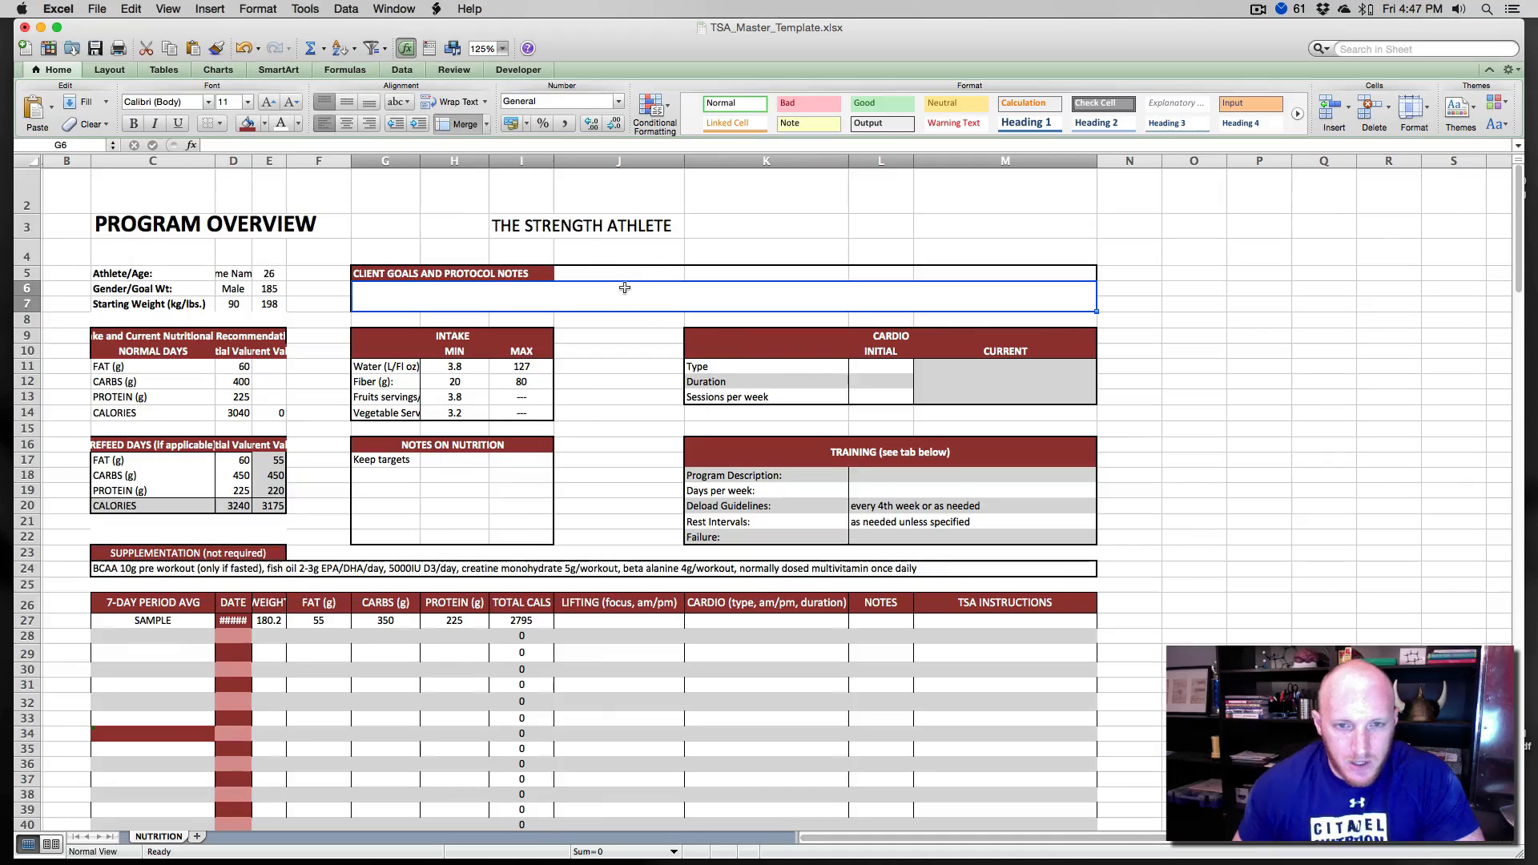
{"action": "left_click", "coordinate": [455, 128]}
{"action": "left_click", "coordinate": [396, 197]}
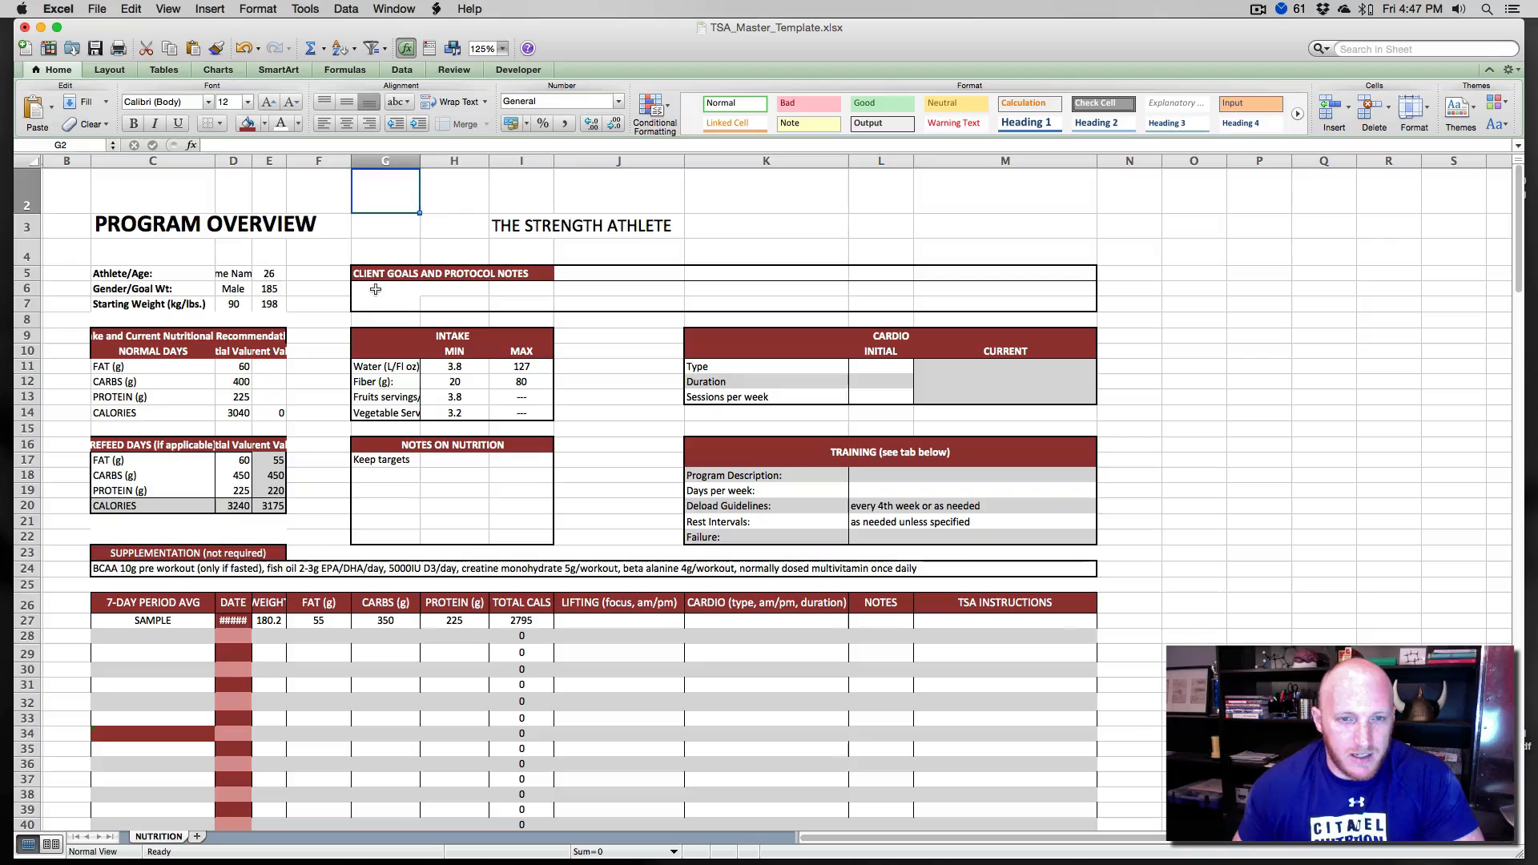
{"action": "left_click_drag", "start_coordinate": [376, 289], "coordinate": [617, 291]}
{"action": "left_click", "coordinate": [617, 300]}
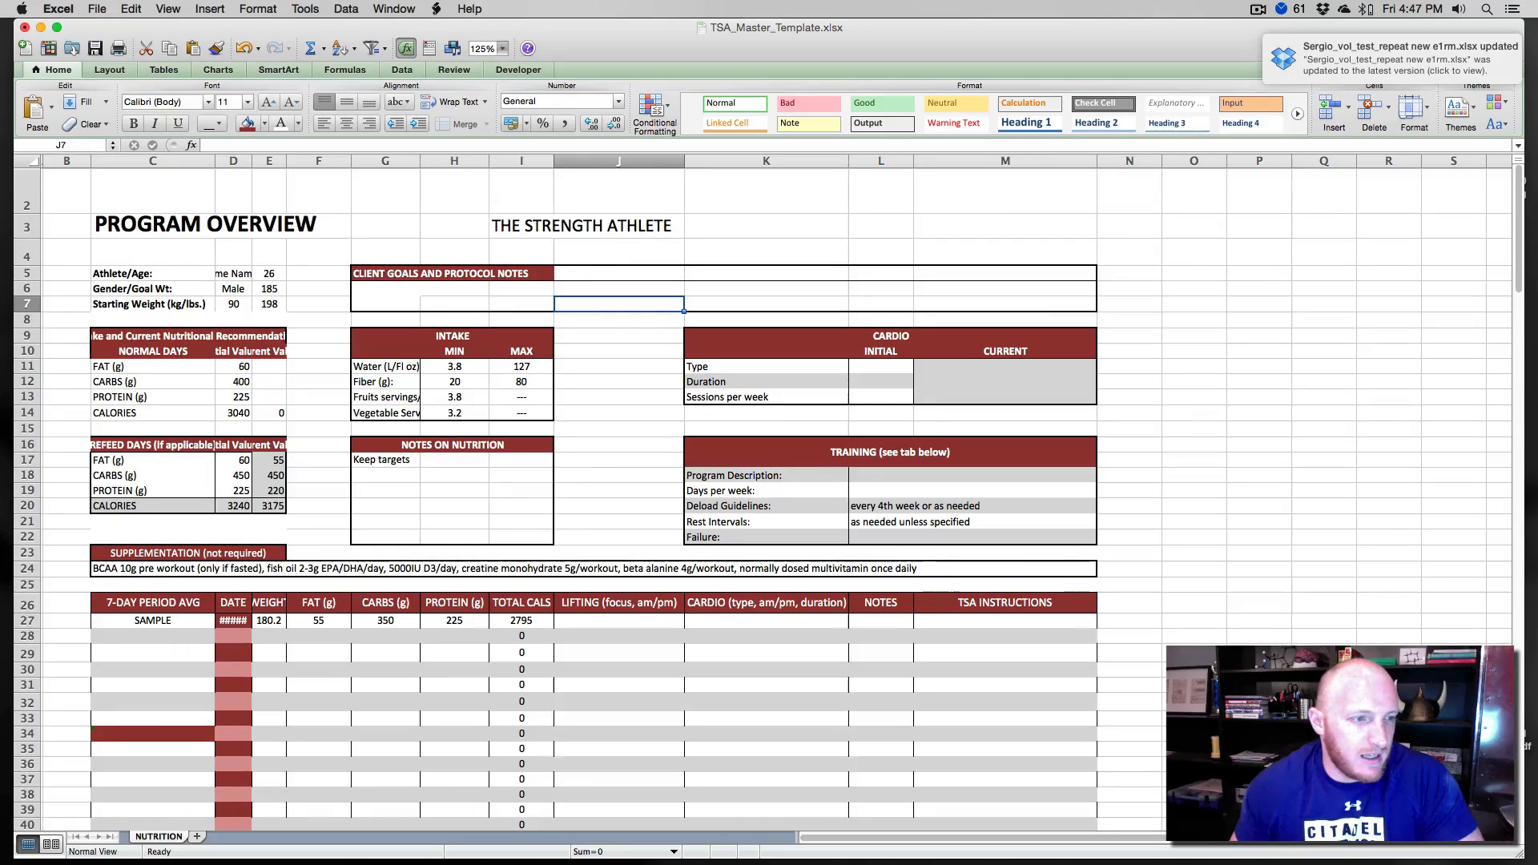
{"action": "left_click_drag", "start_coordinate": [391, 288], "coordinate": [999, 302]}
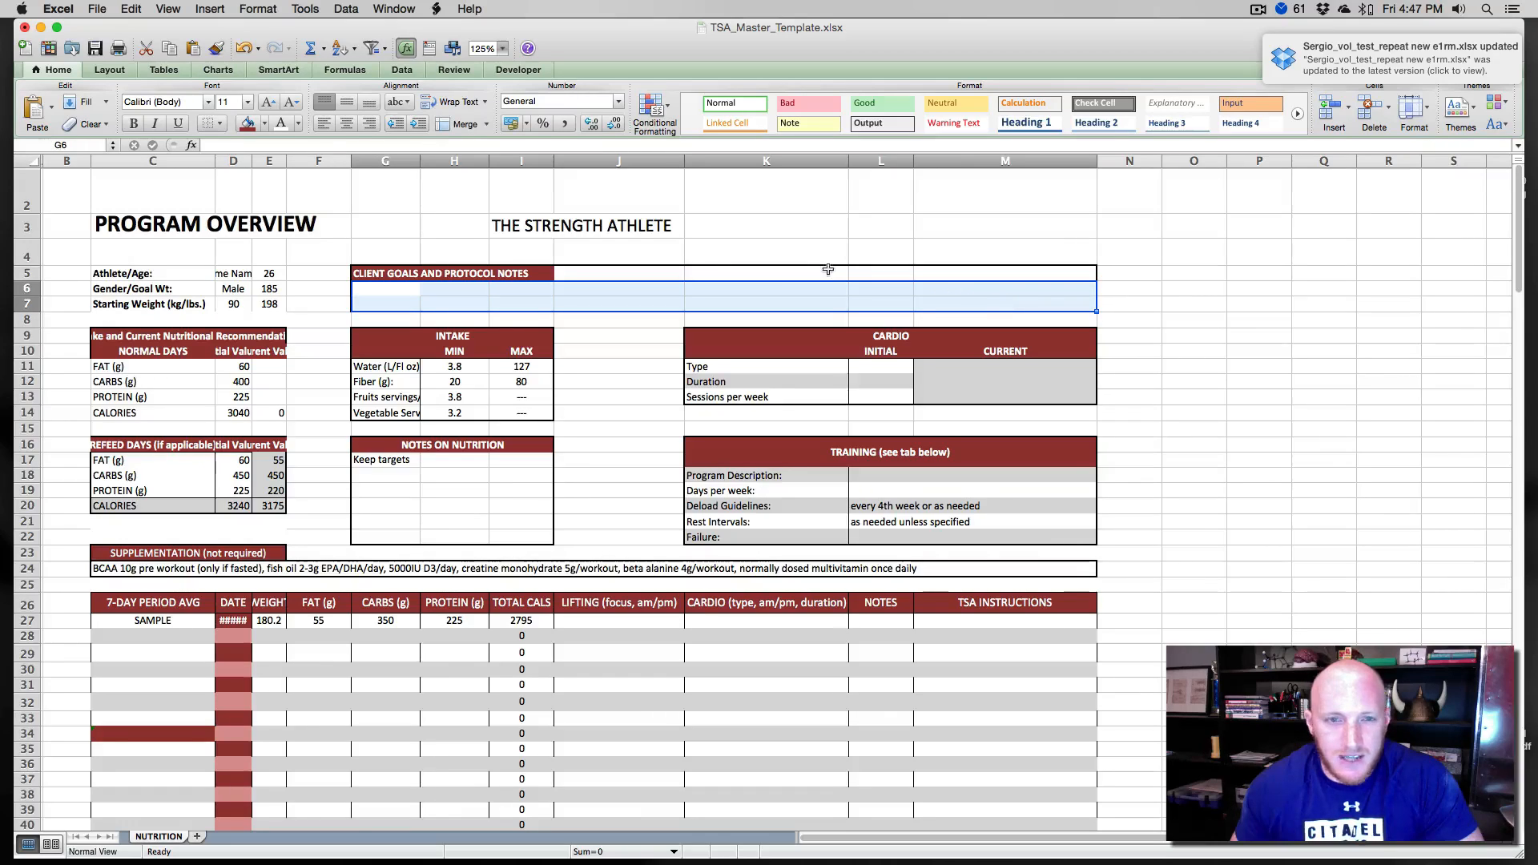
{"action": "left_click", "coordinate": [457, 125]}
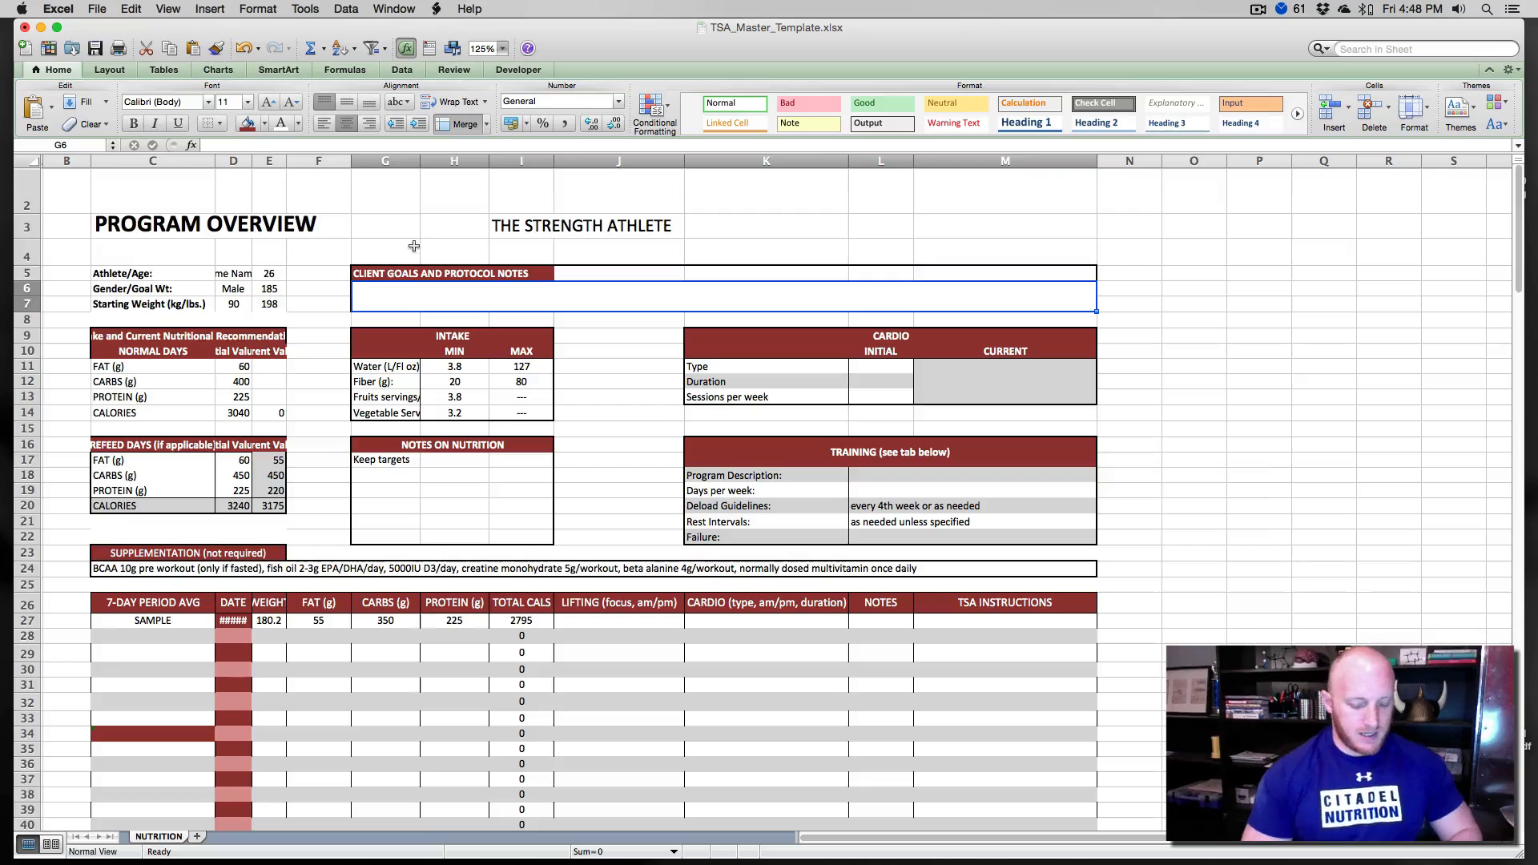
- Enter a long sample sentence beginning 'This is some great text...man I really really like this text.' in the notes area
{"action": "type", "text": "This is some"}
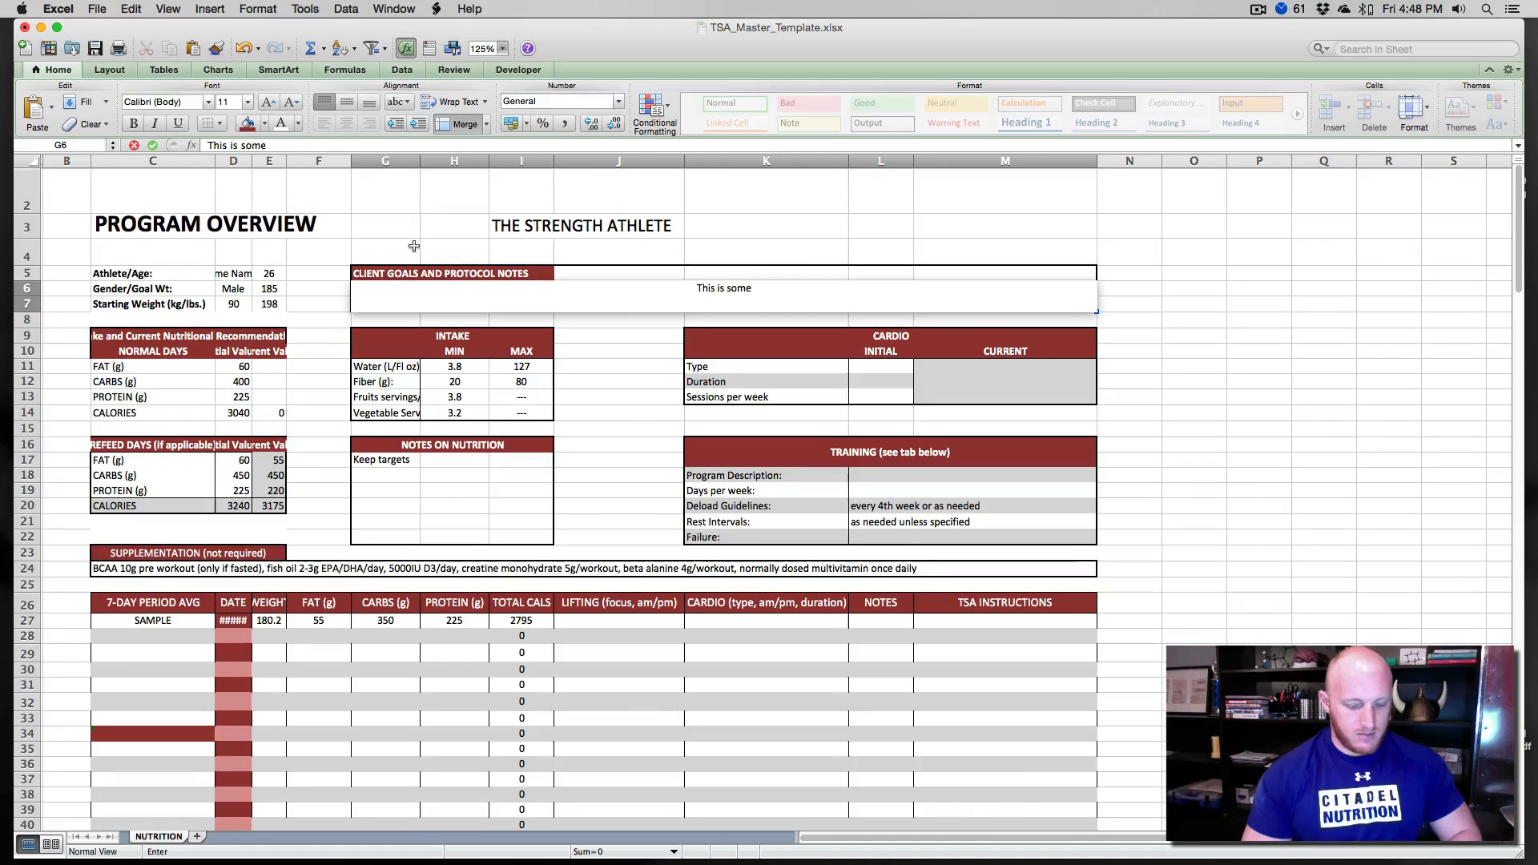
{"action": "type", "text": " great text...ma"}
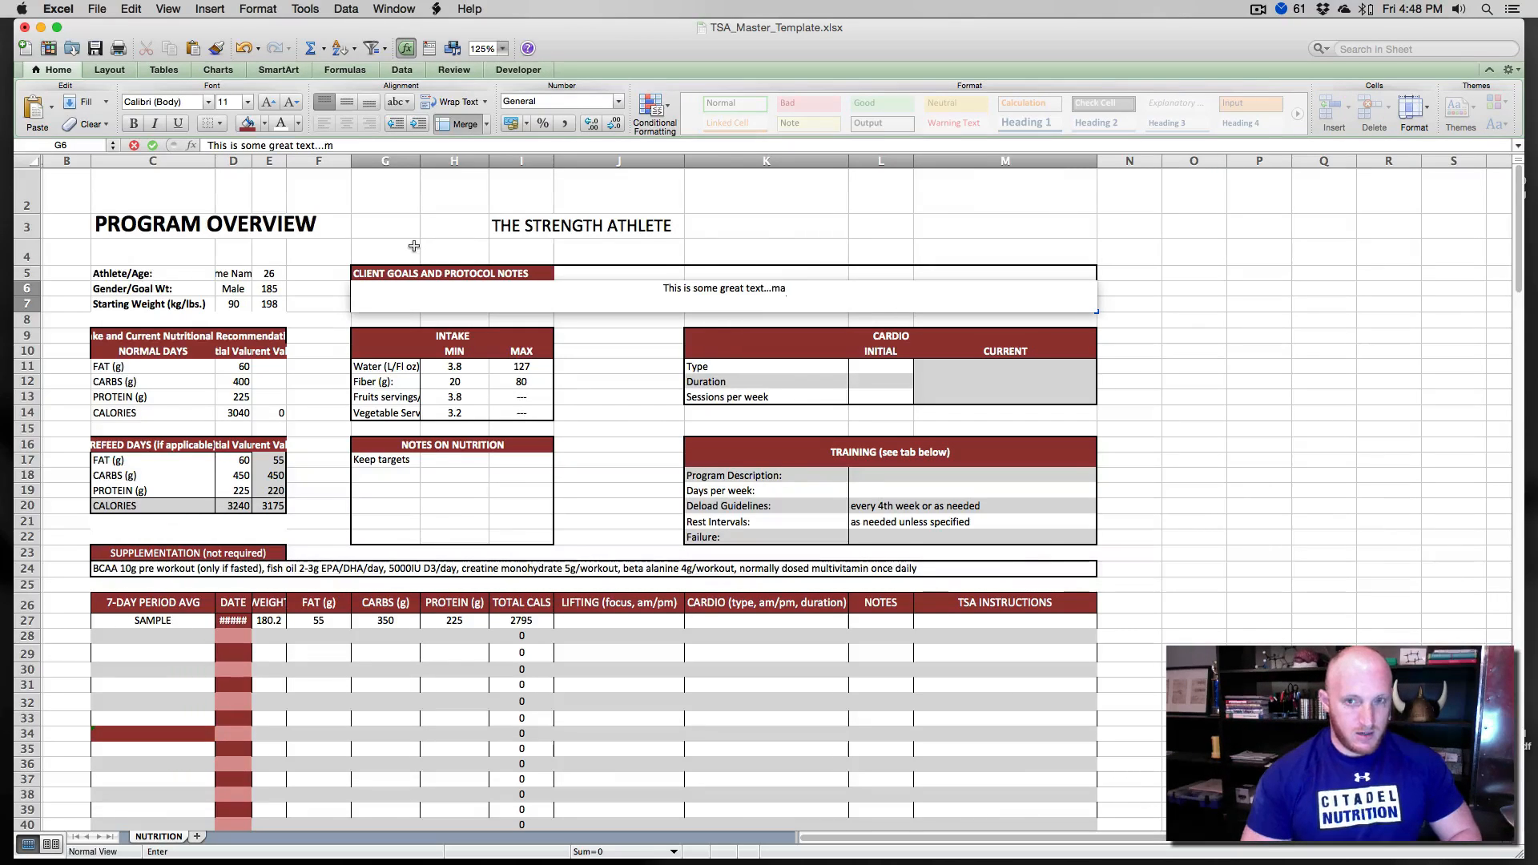
{"action": "type", "text": "n I really real"}
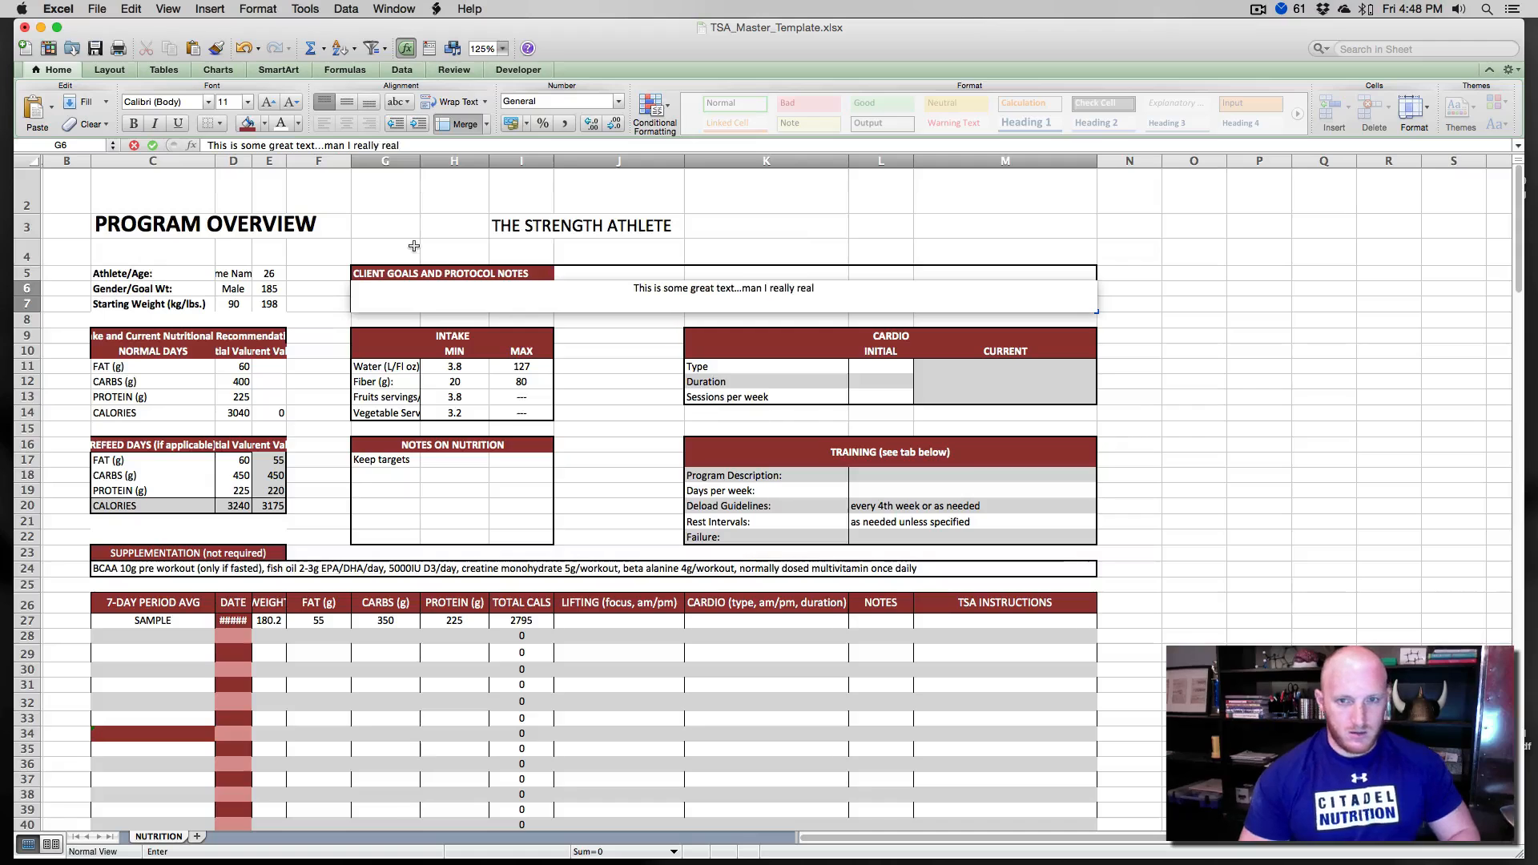
{"action": "type", "text": "ly like this text."}
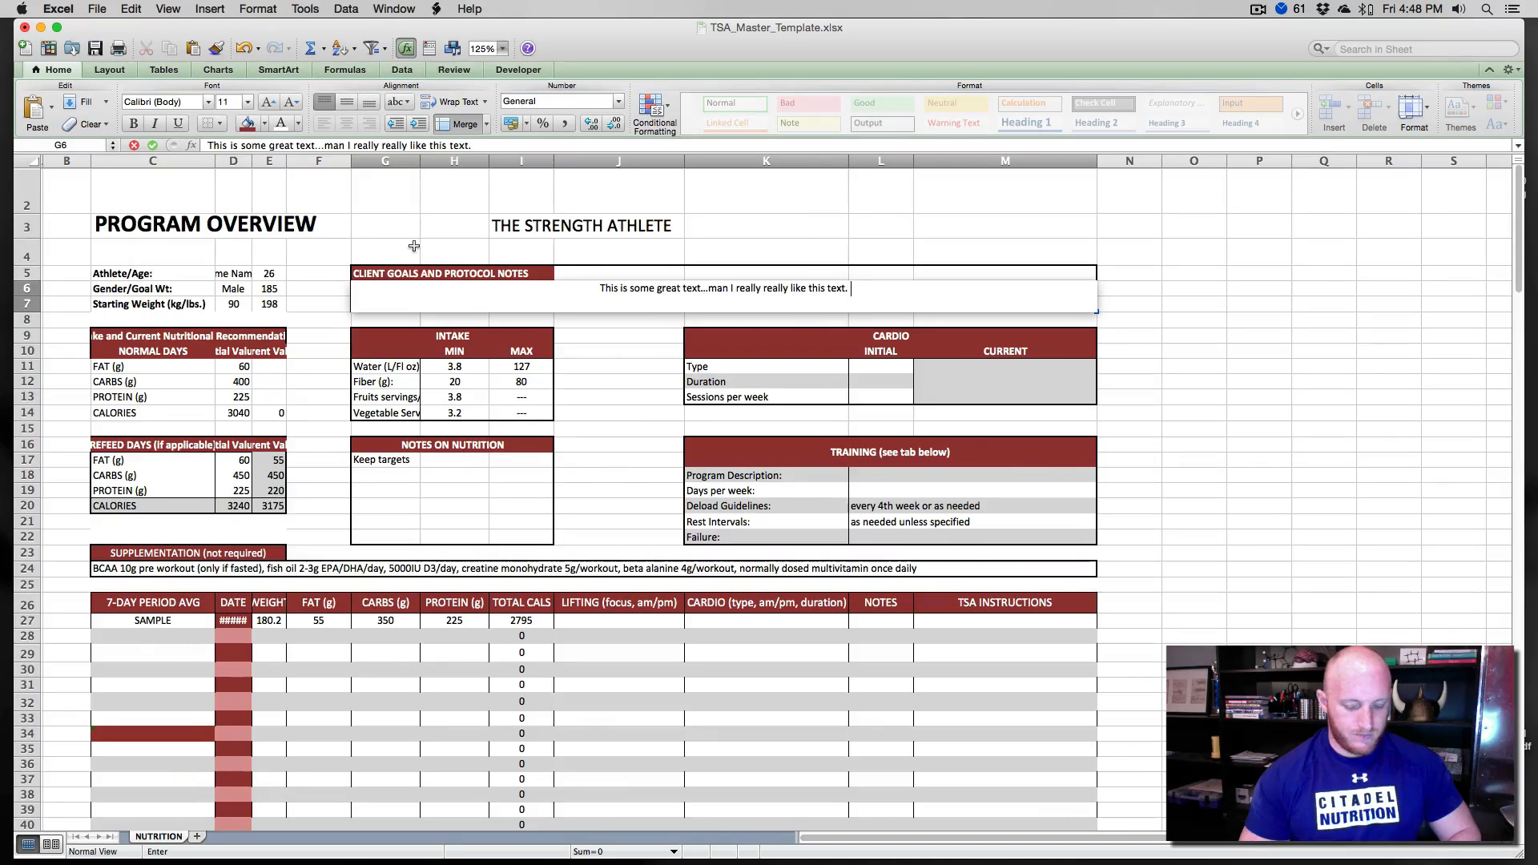
{"action": "type", "text": " A+ fo"}
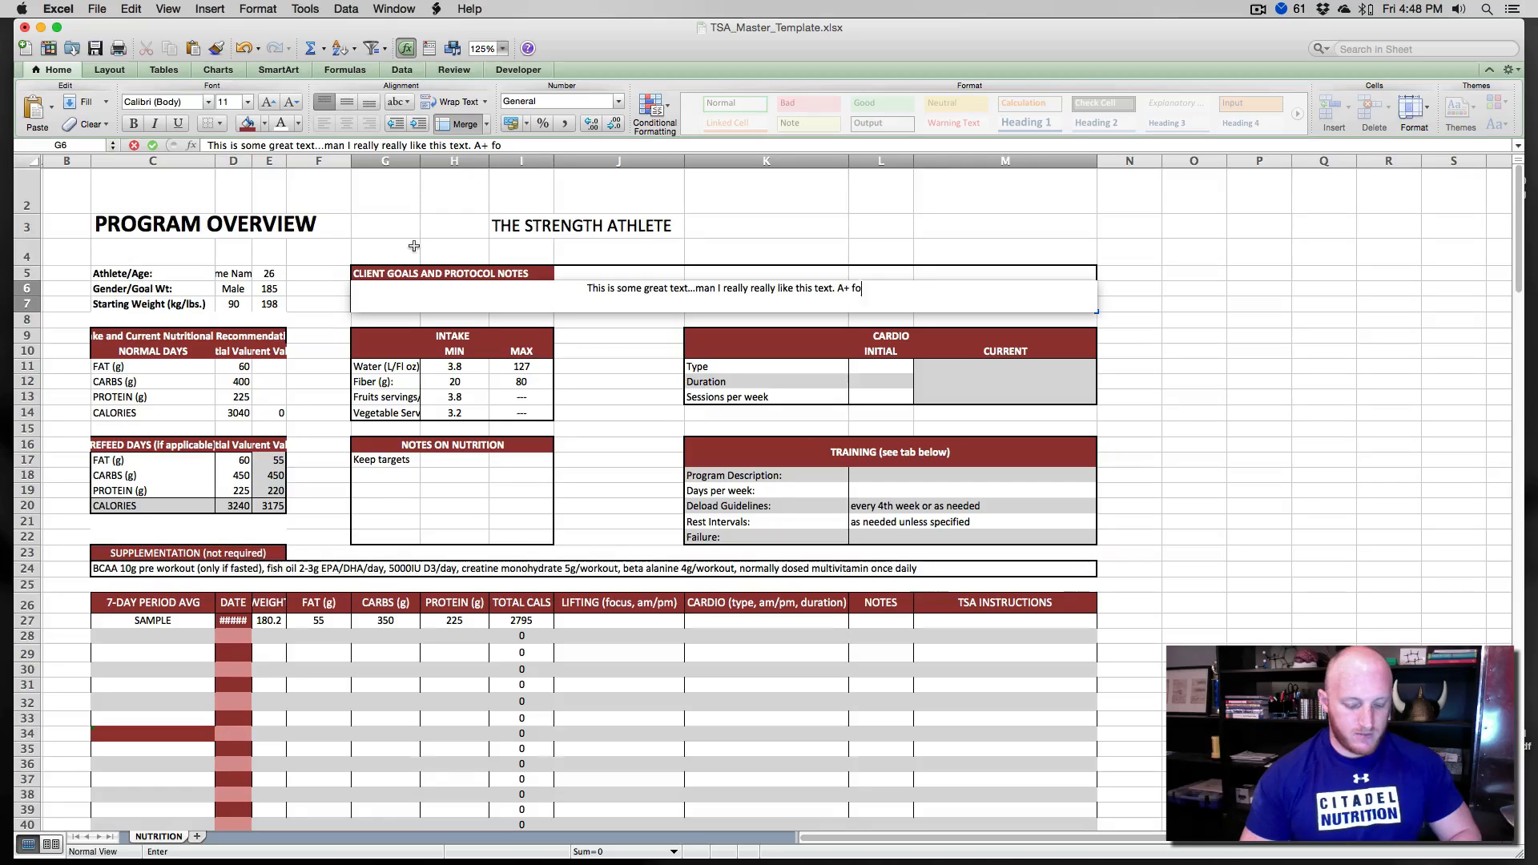
{"action": "type", "text": "r originality"}
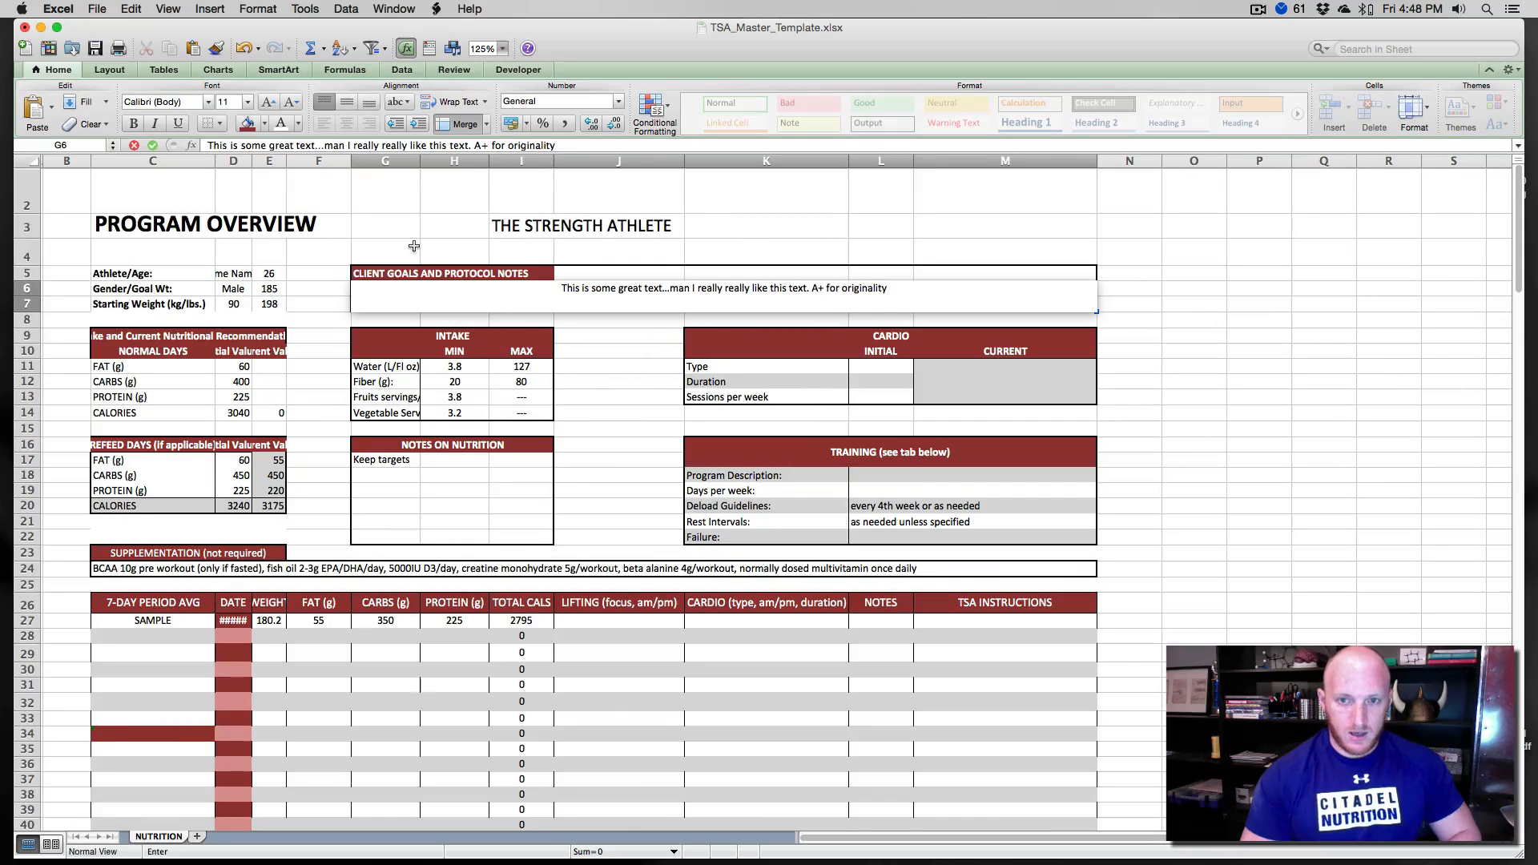
{"action": "type", "text": ". We want"}
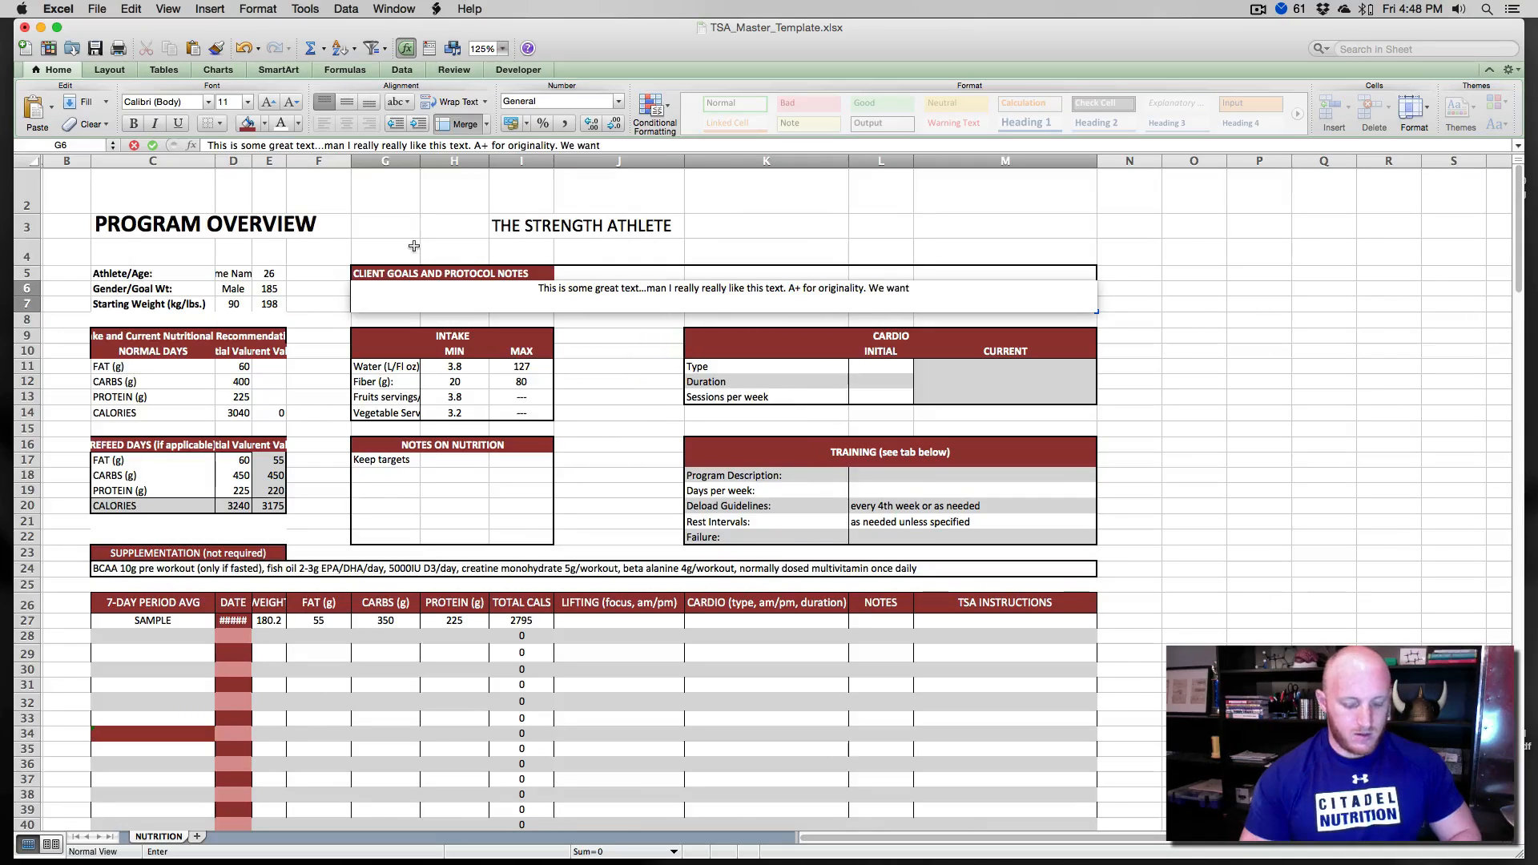
{"action": "type", "text": " this text to wrap"}
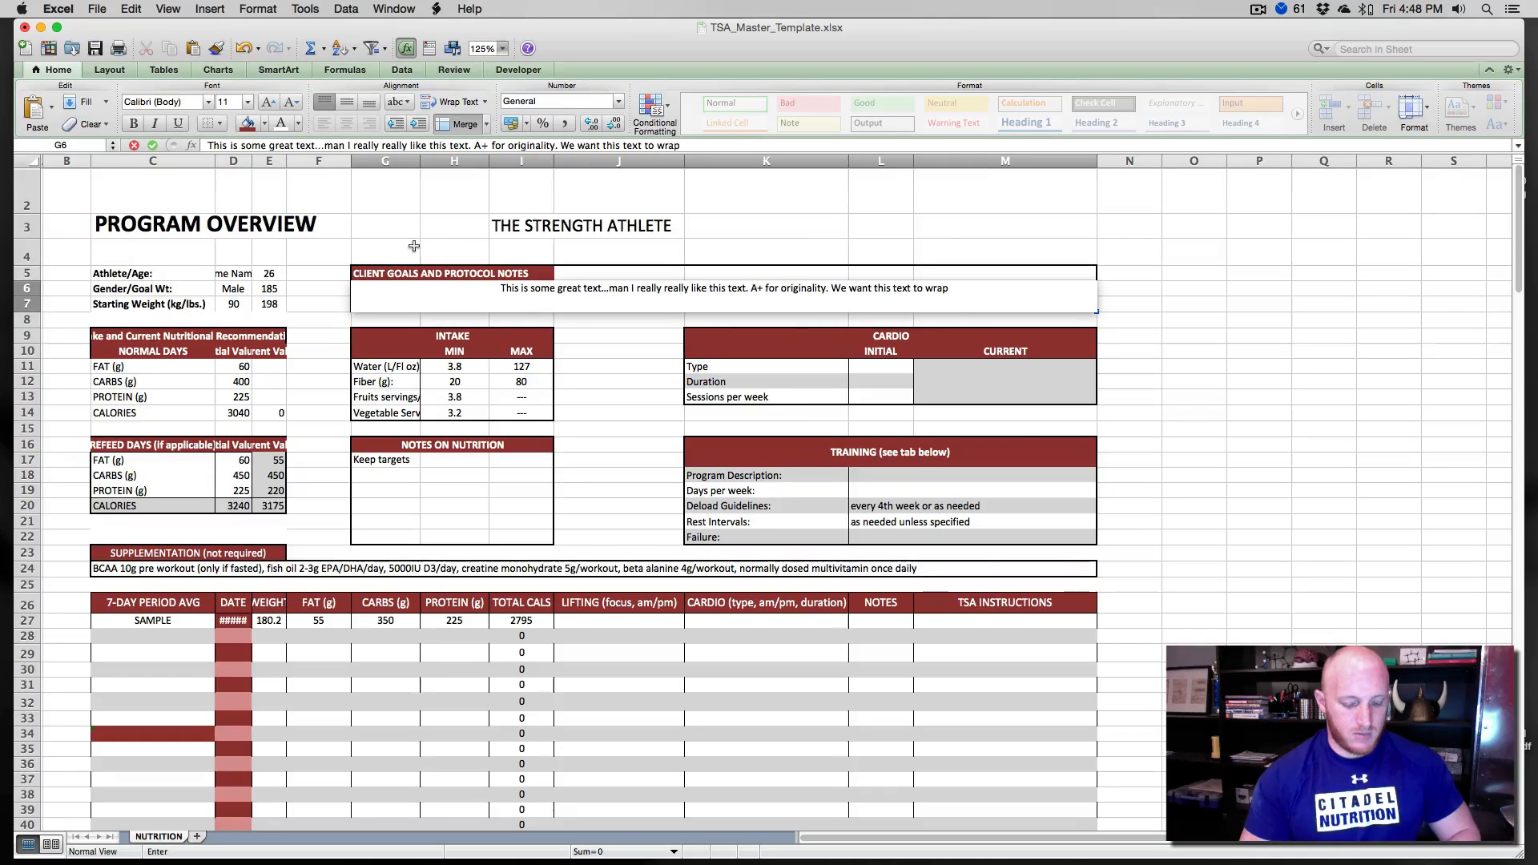
{"action": "type", "text": " around the frame"}
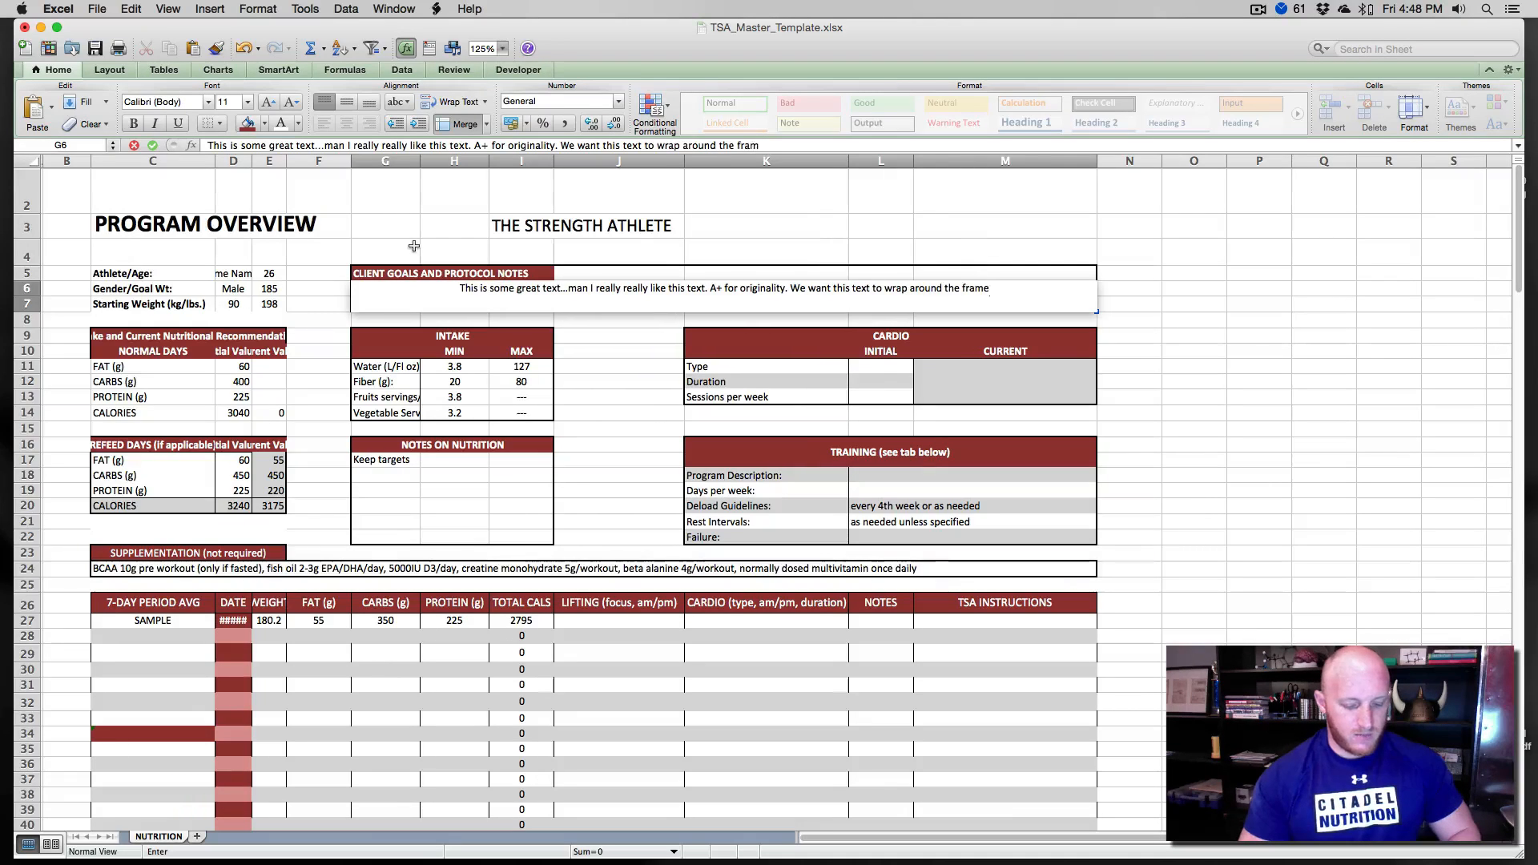
{"action": "type", "text": " at least once a"}
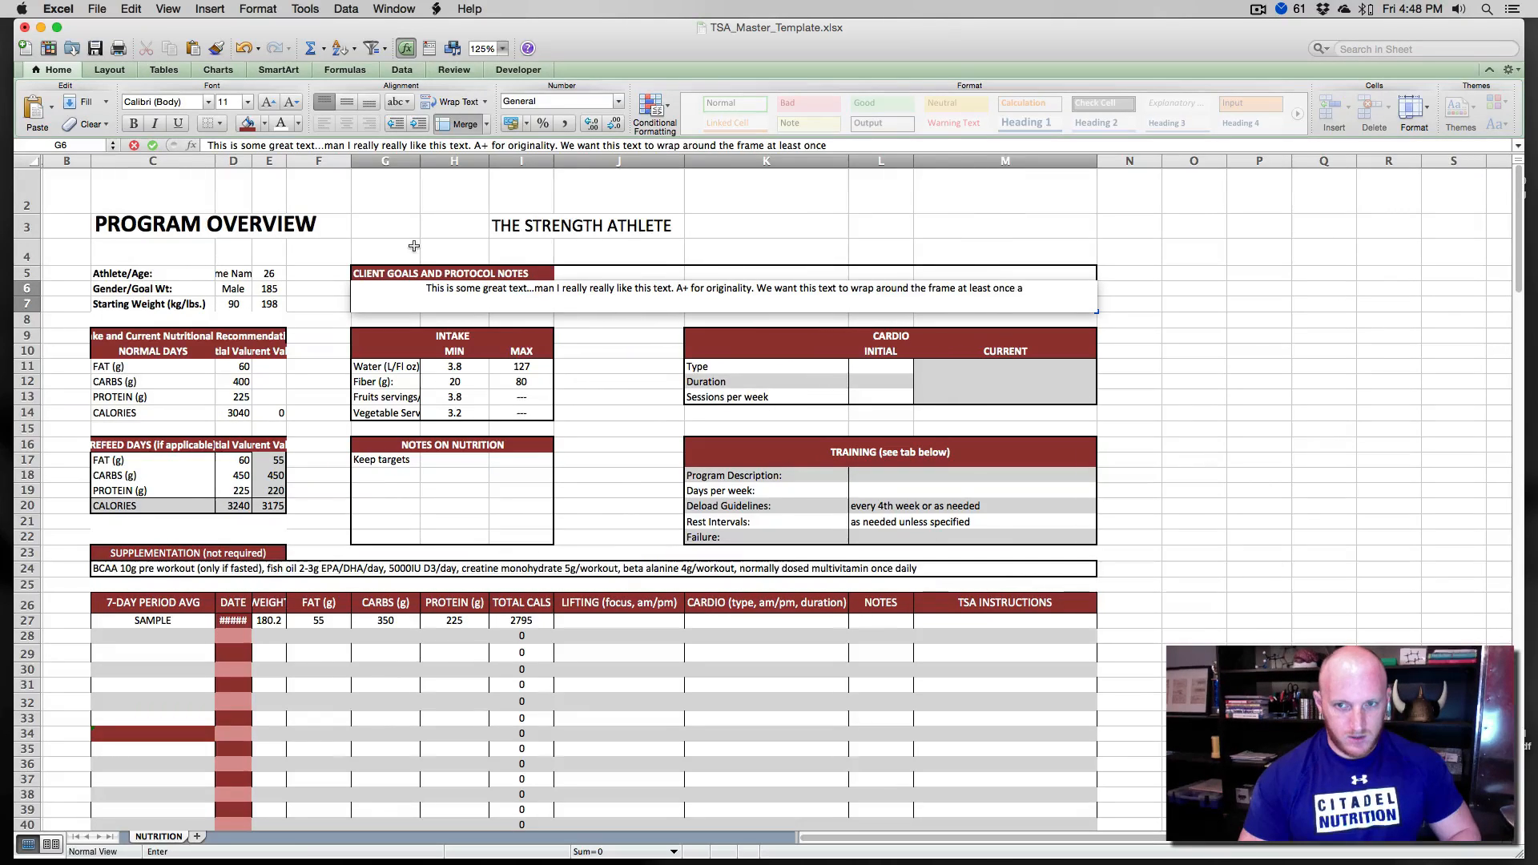
{"action": "type", "text": "nd see what happens "}
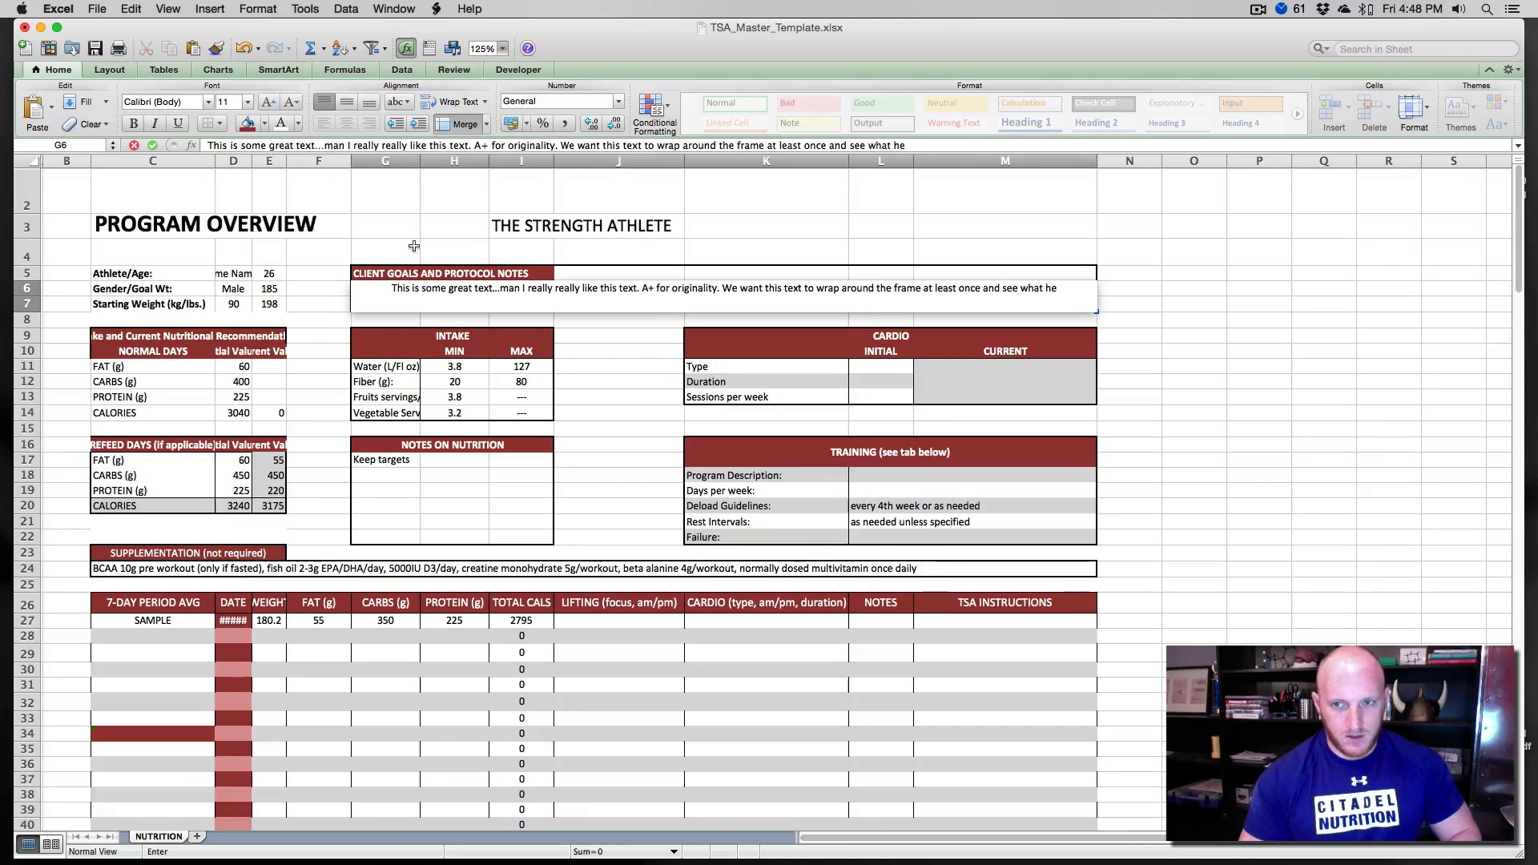
{"action": "type", "text": "when that"}
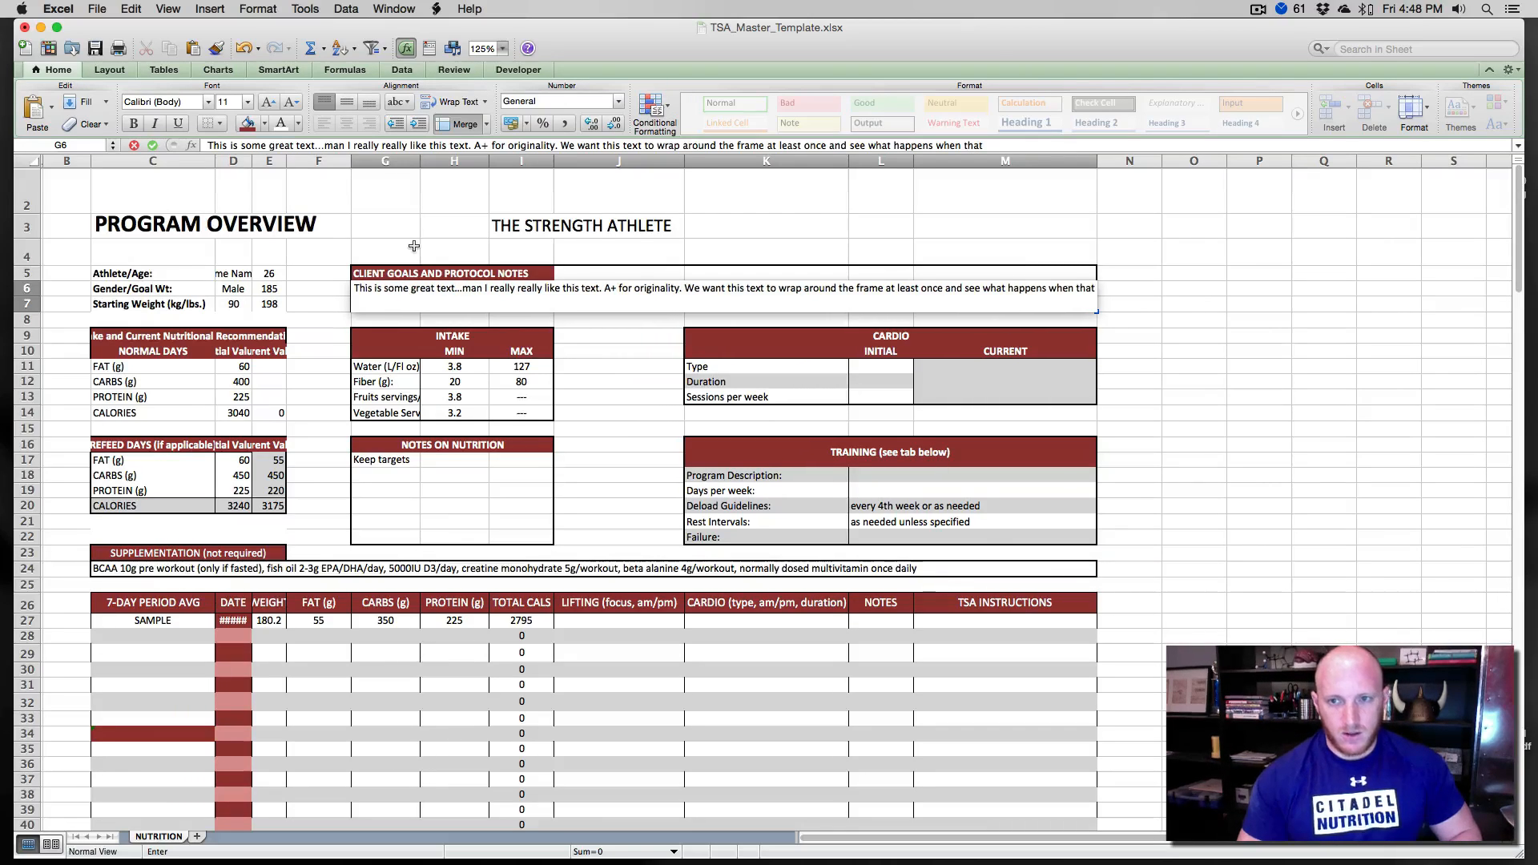
{"action": "type", "text": " doesn't ha"}
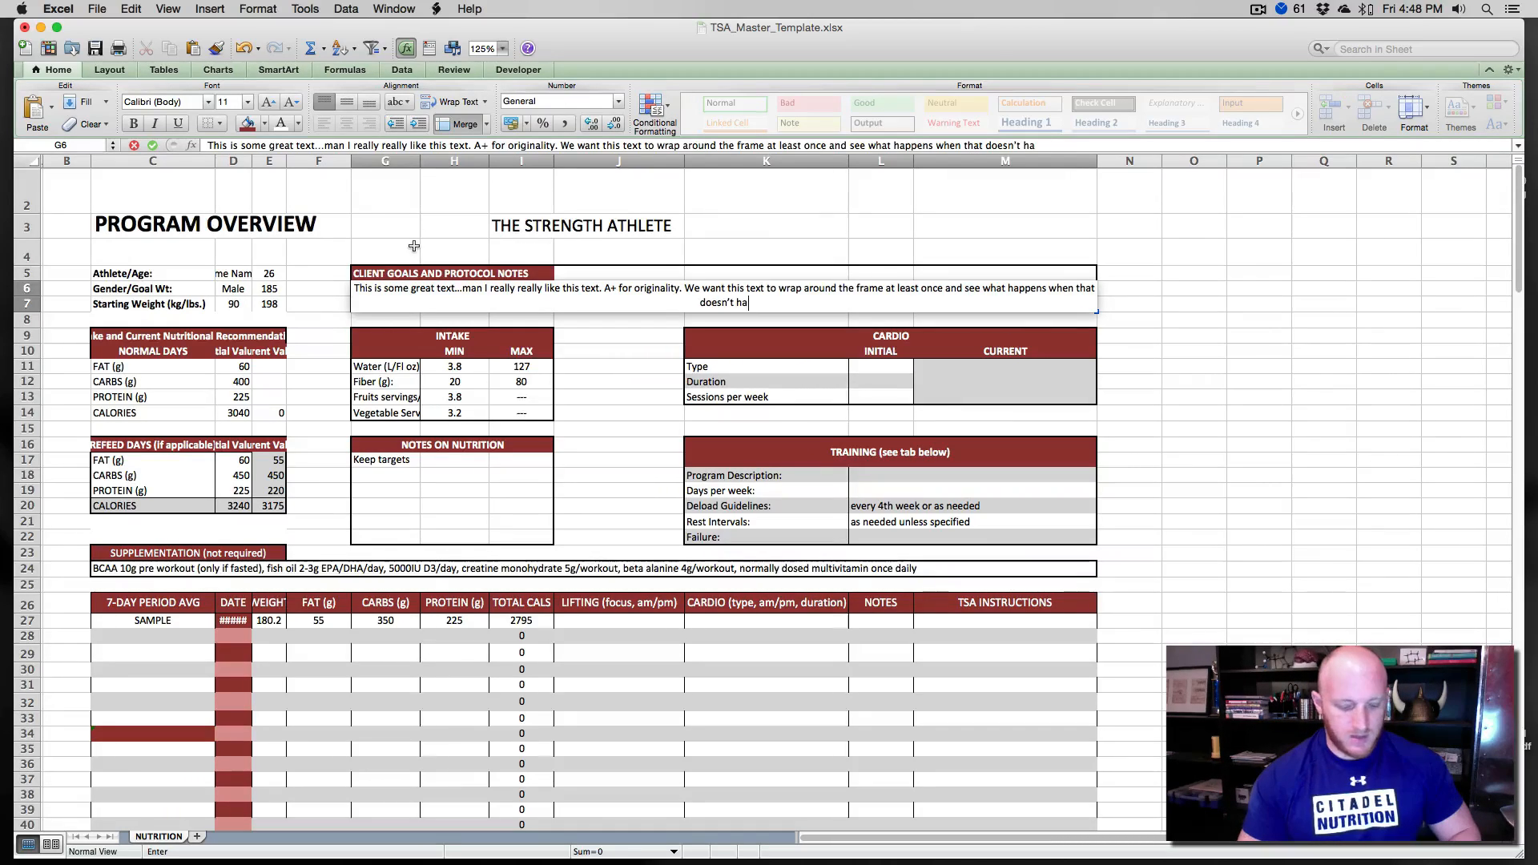
{"action": "type", "text": "ppen"}
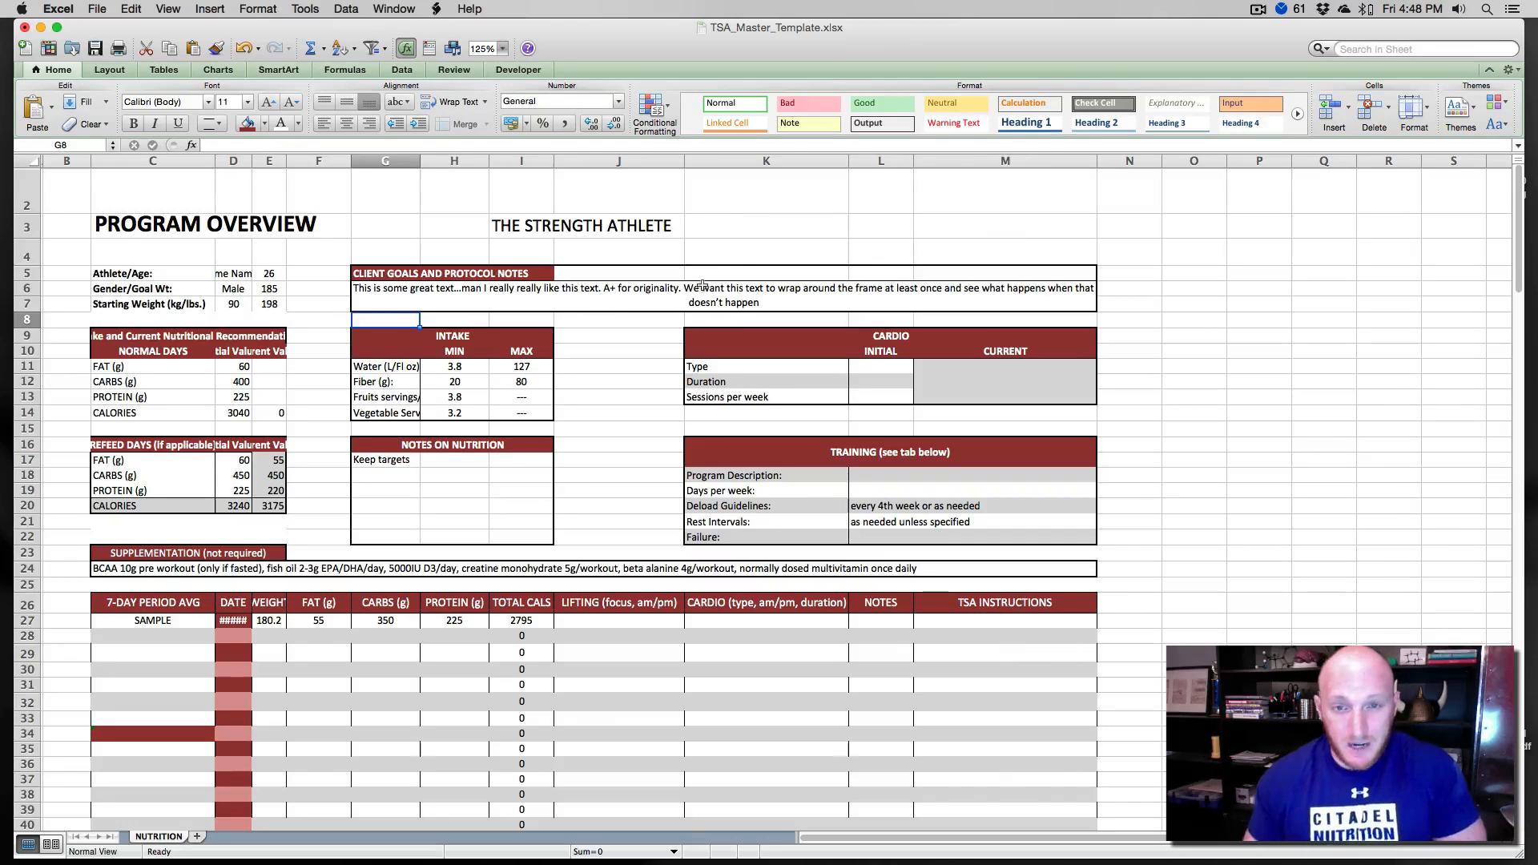
{"action": "key", "text": "Return"}
- Turn off text wrapping for the client goals notes area
{"action": "left_click", "coordinate": [440, 110]}
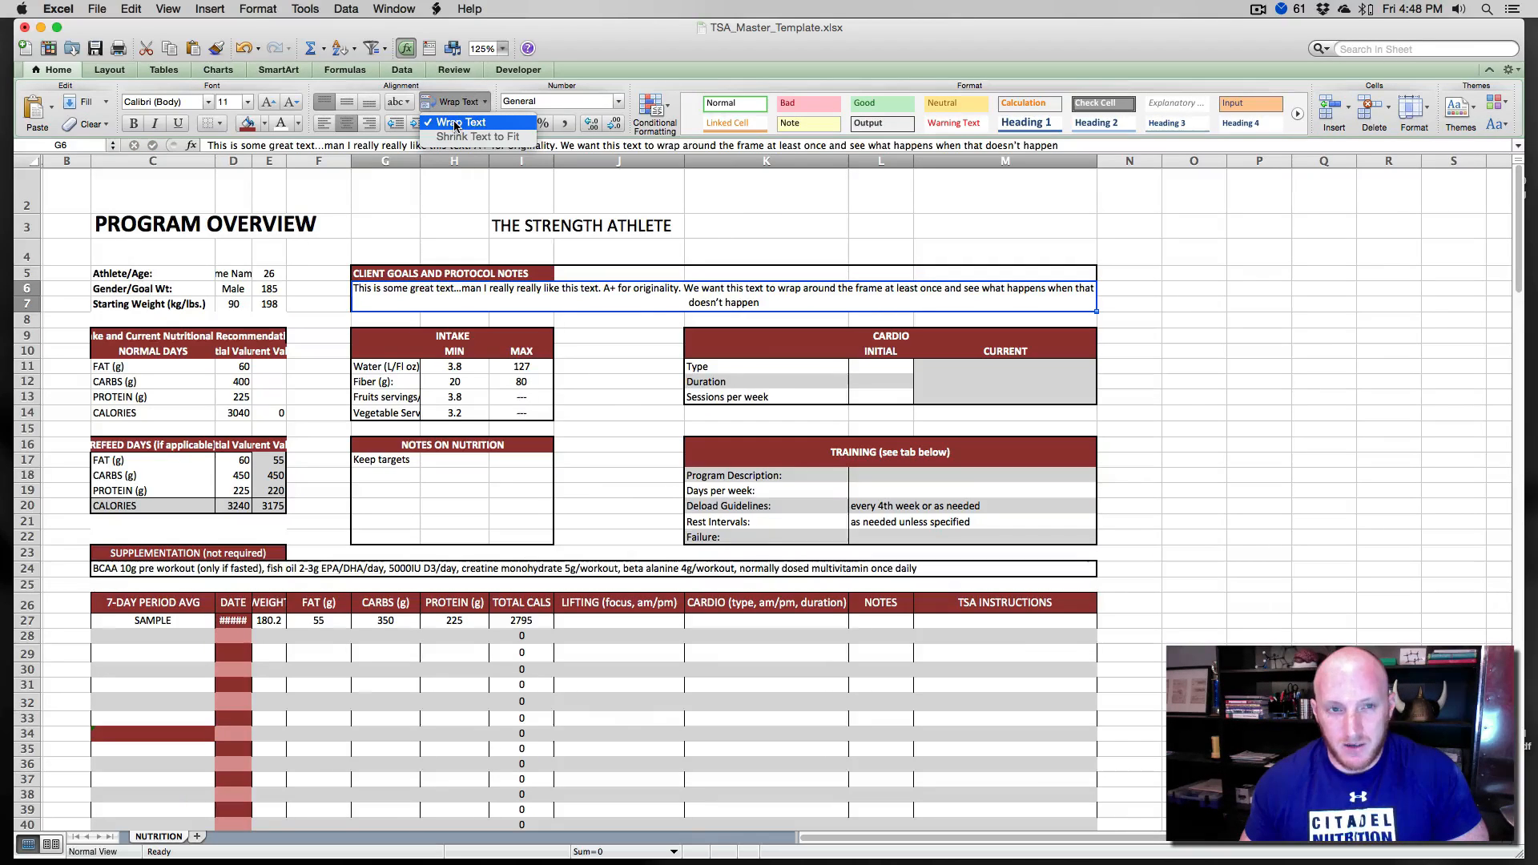
{"action": "left_click", "coordinate": [454, 126]}
{"action": "left_click", "coordinate": [413, 204]}
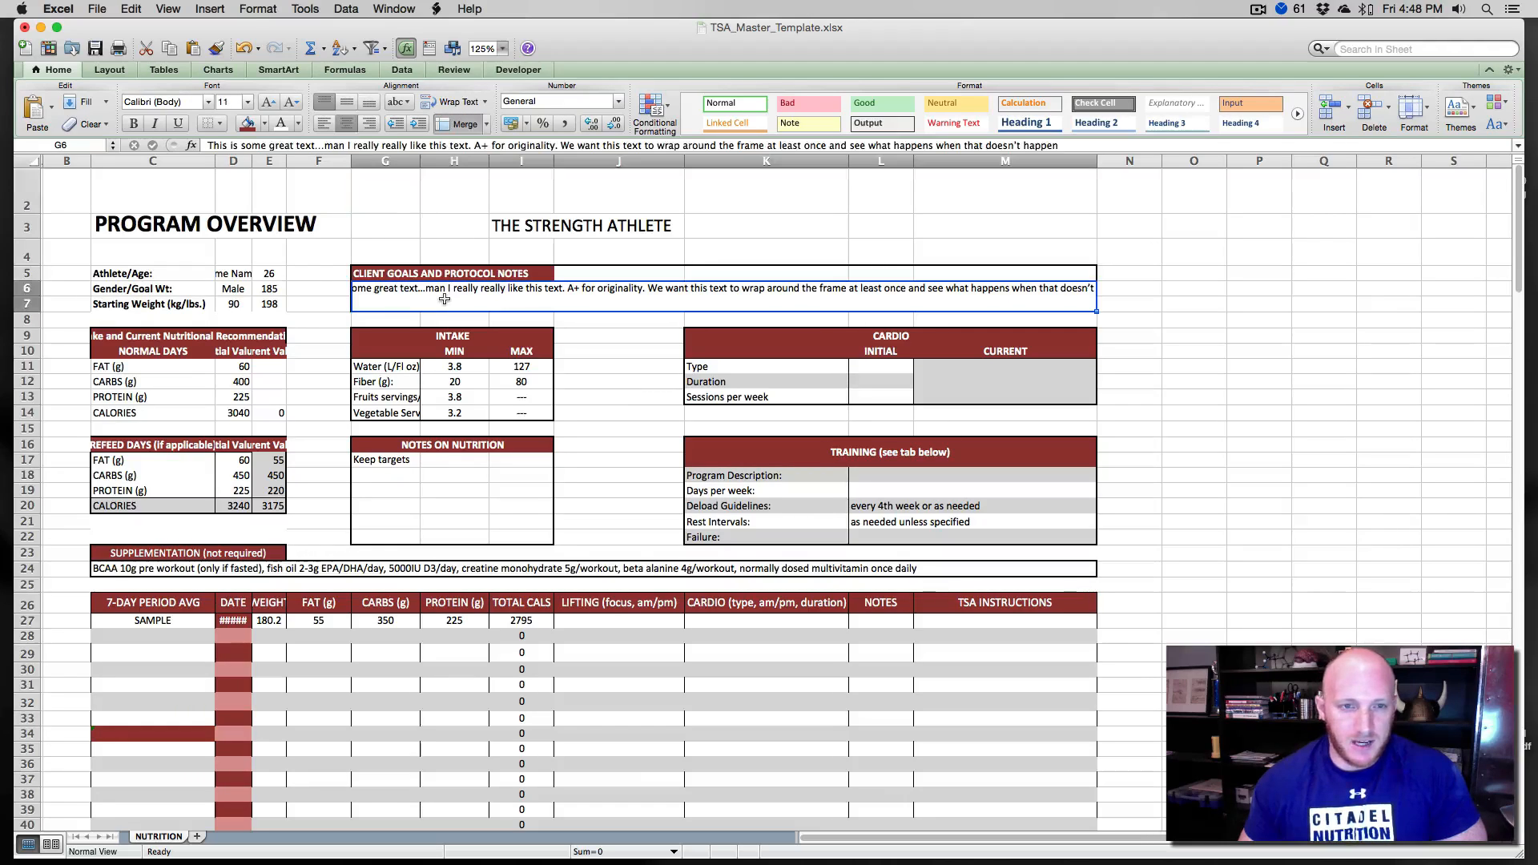
- Left-align the client goals notes text and switch Wrap Text back on so it wraps within the box
{"action": "left_click", "coordinate": [433, 293]}
{"action": "left_click", "coordinate": [325, 126]}
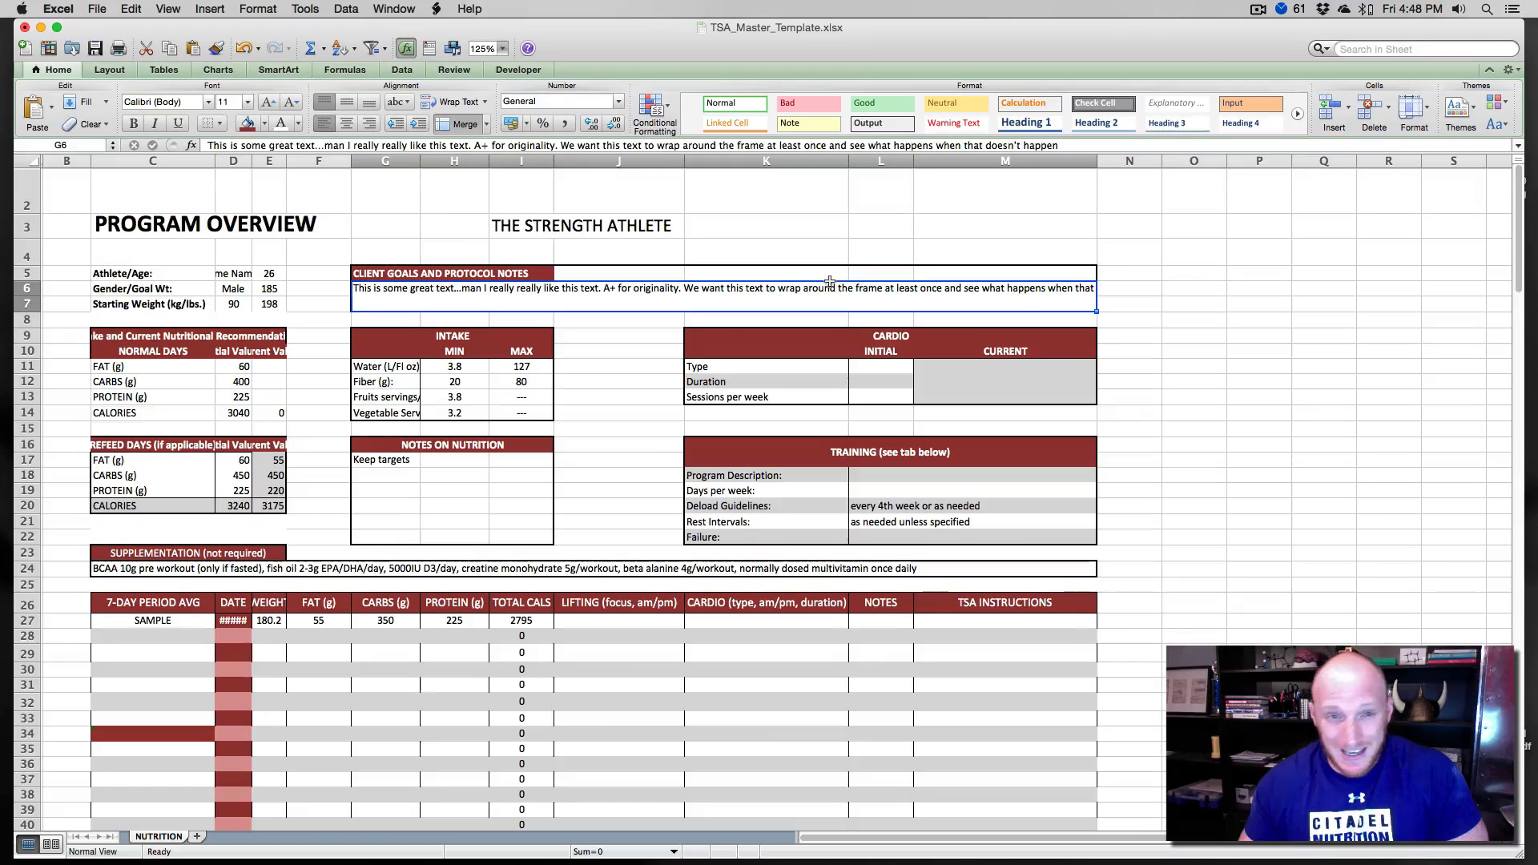
{"action": "left_click", "coordinate": [466, 108]}
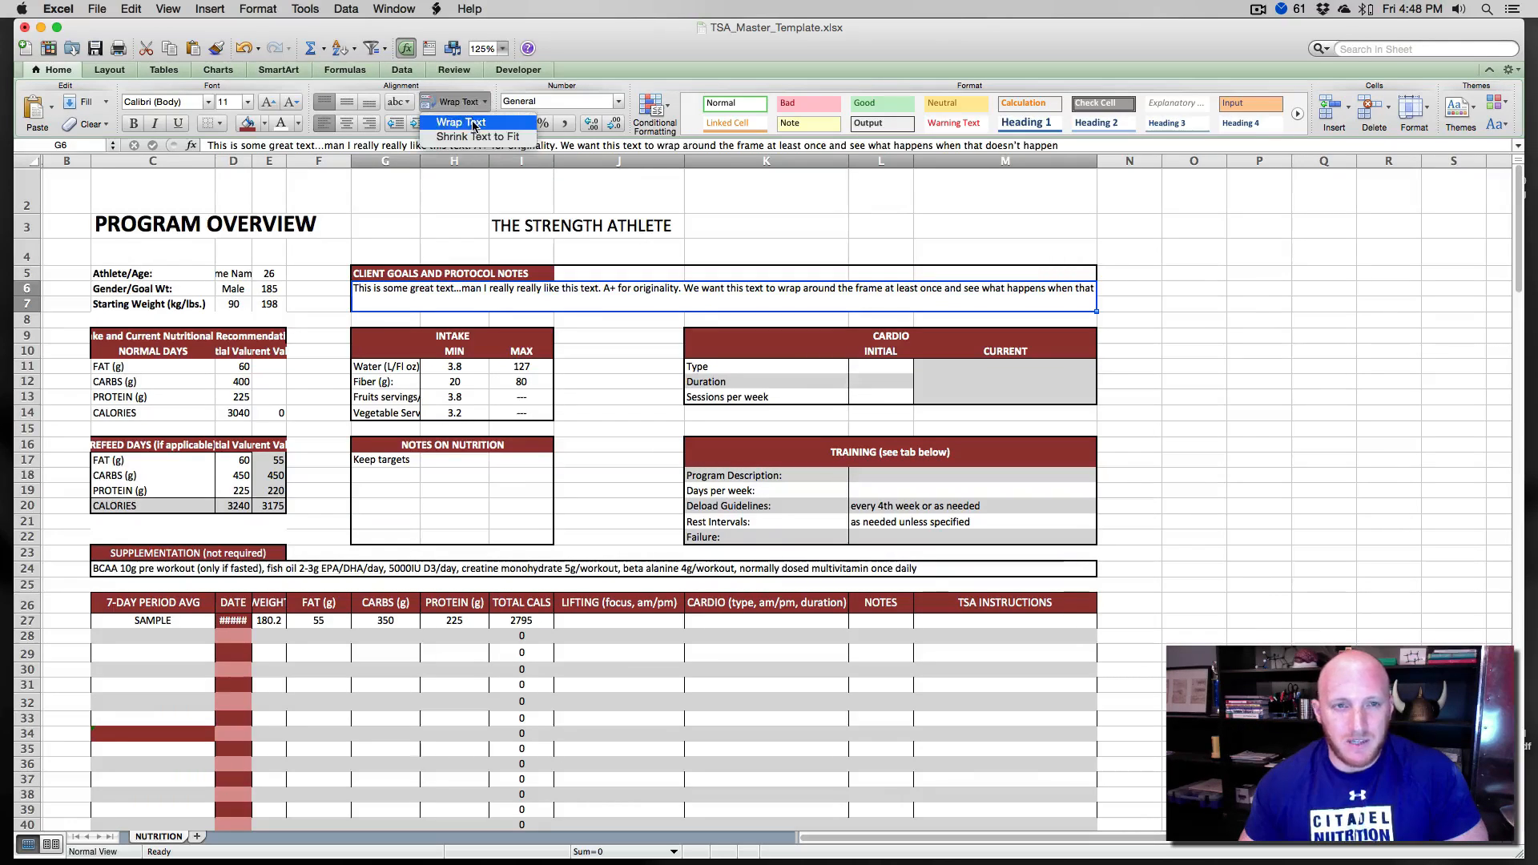
{"action": "left_click", "coordinate": [457, 104]}
{"action": "left_click", "coordinate": [429, 218]}
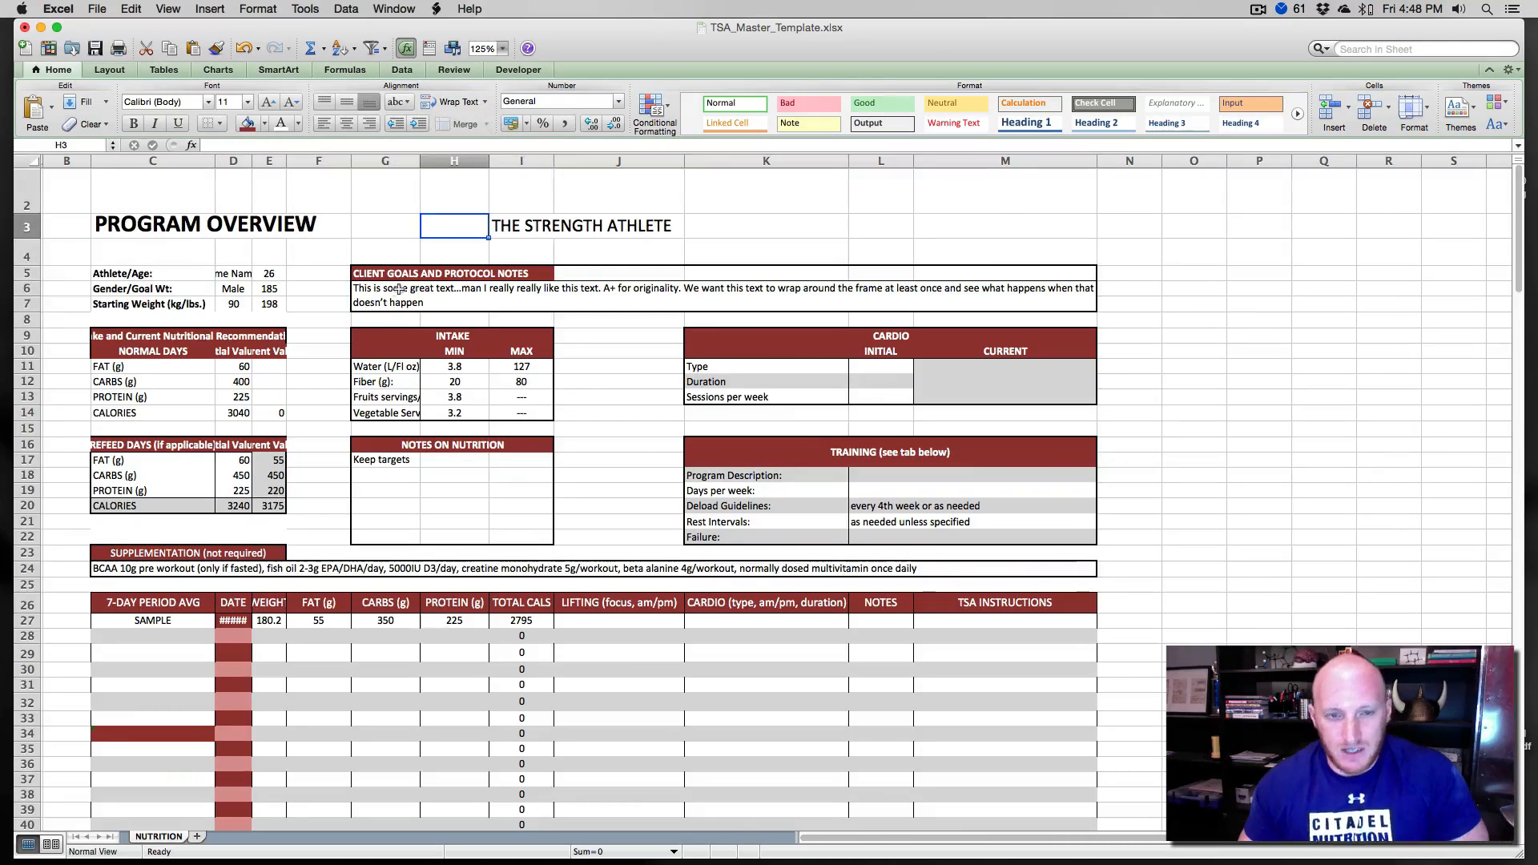
{"action": "left_click", "coordinate": [860, 306]}
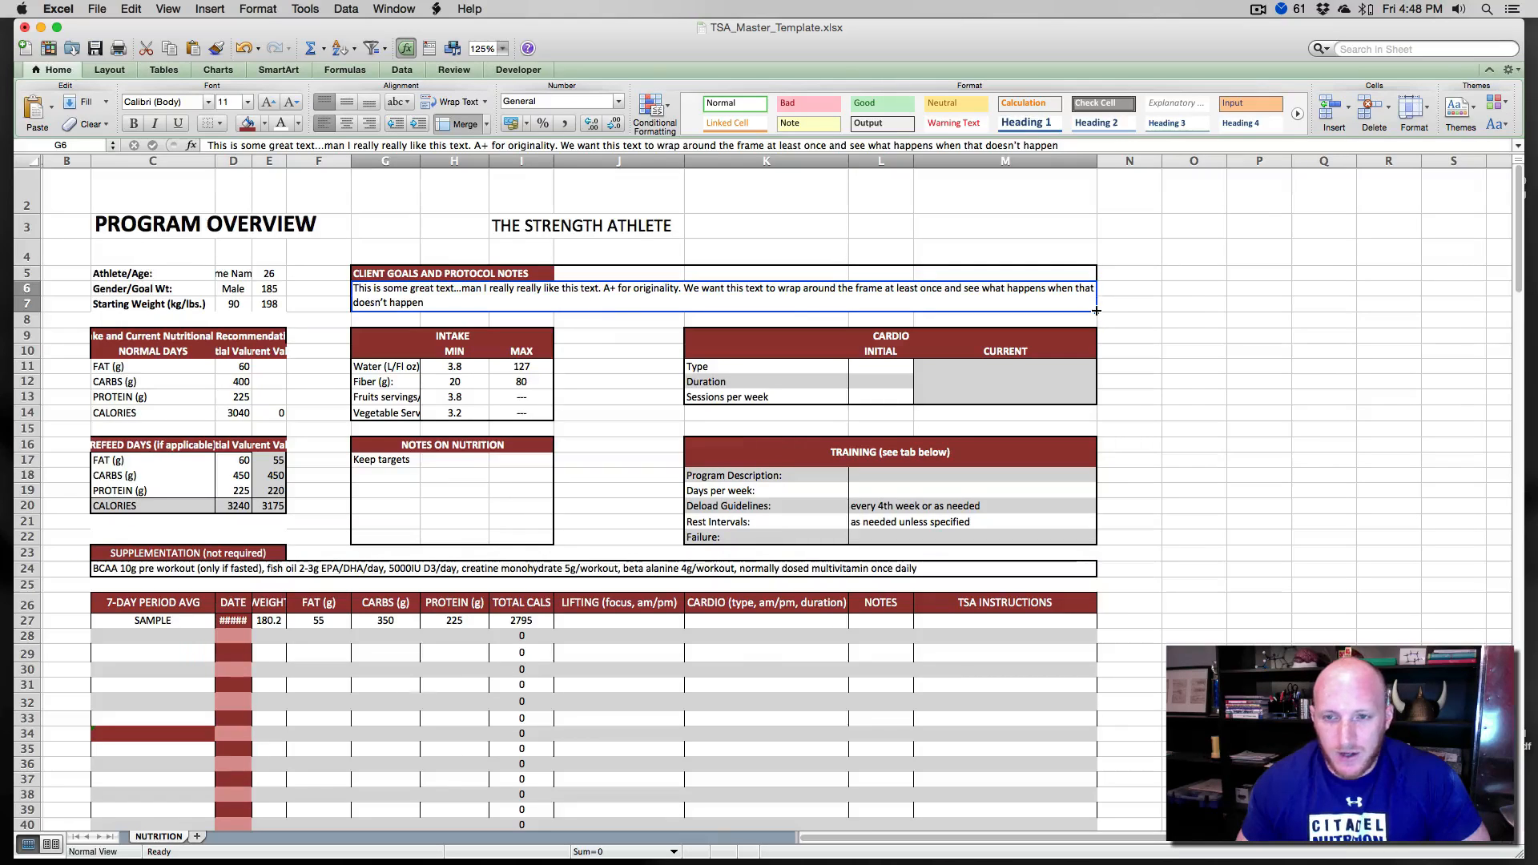
- Extend the dark red header fill across row 5 to column M for the client goals header
{"action": "left_click_drag", "start_coordinate": [1096, 311], "coordinate": [1110, 311]}
{"action": "left_click", "coordinate": [623, 321]}
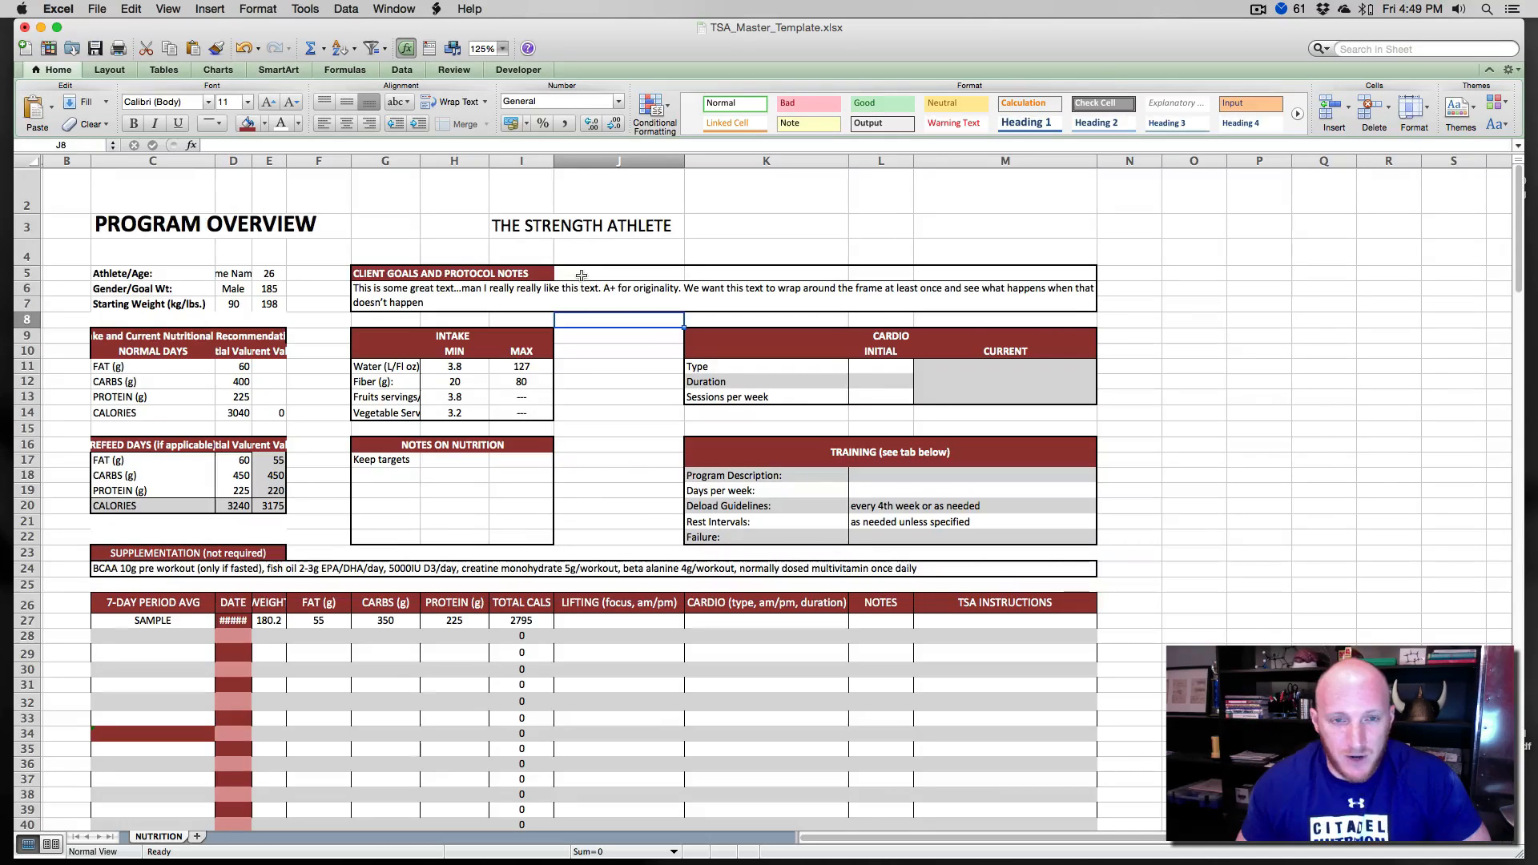
{"action": "left_click_drag", "start_coordinate": [582, 275], "coordinate": [1078, 276]}
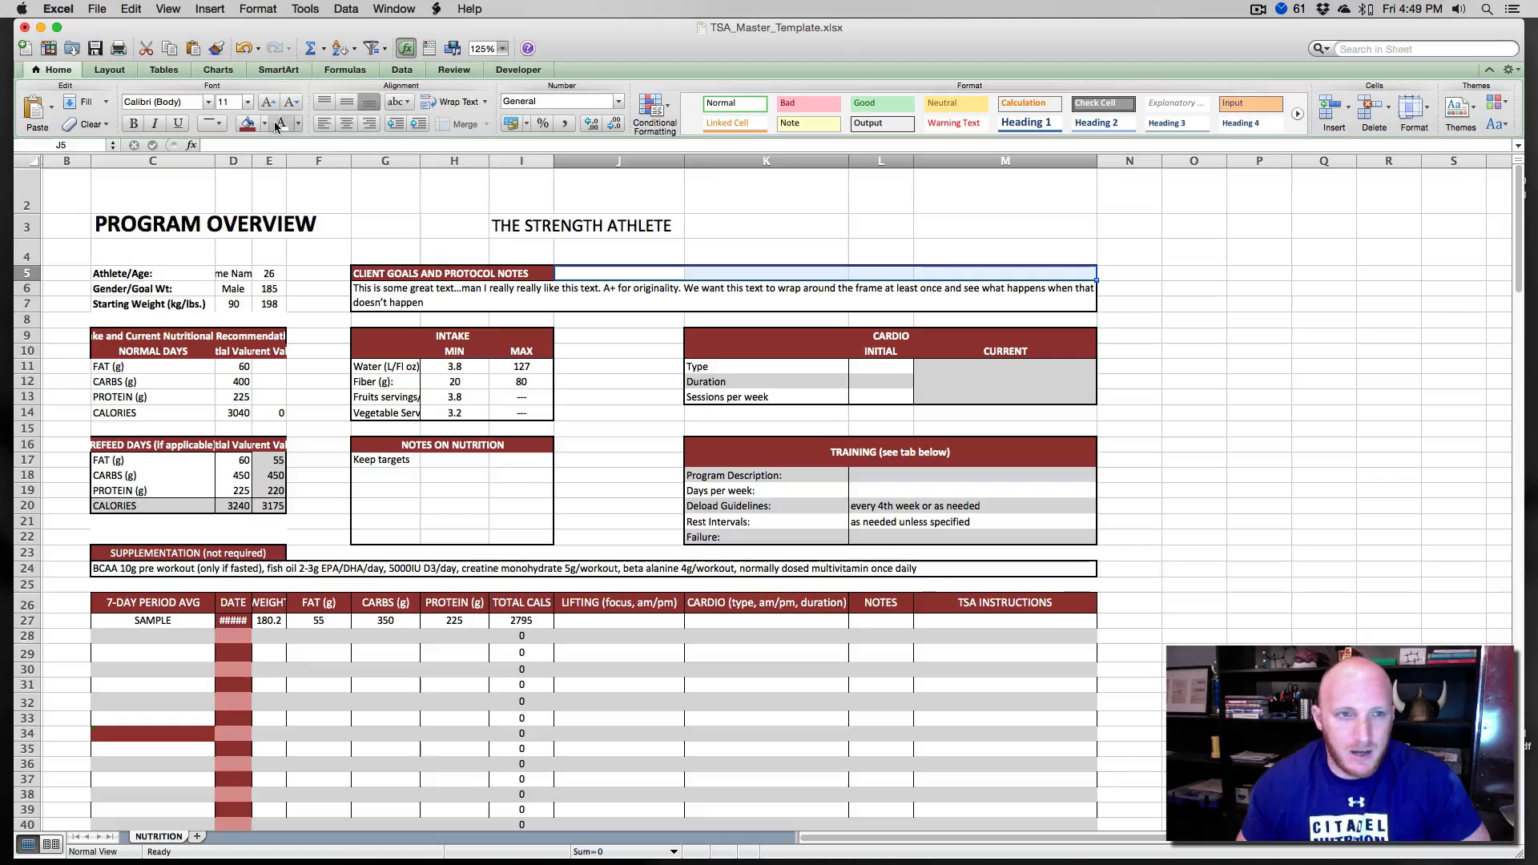
{"action": "left_click", "coordinate": [247, 124]}
- Center the CLIENT GOALS AND PROTOCOL NOTES title across columns G to M using Center Across Selection
{"action": "left_click", "coordinate": [393, 268]}
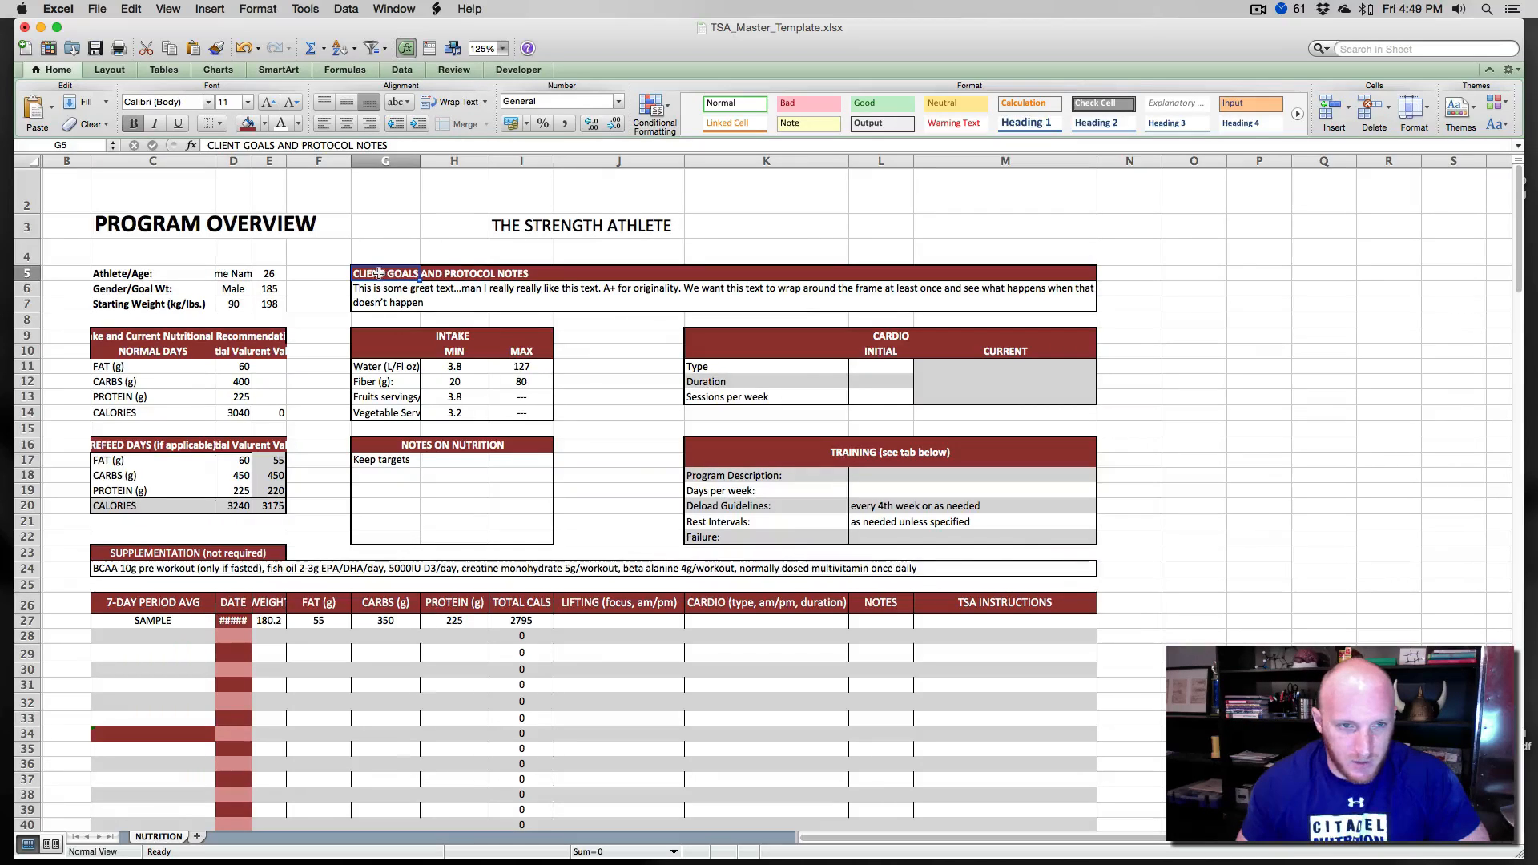
{"action": "left_click_drag", "start_coordinate": [380, 274], "coordinate": [1003, 274]}
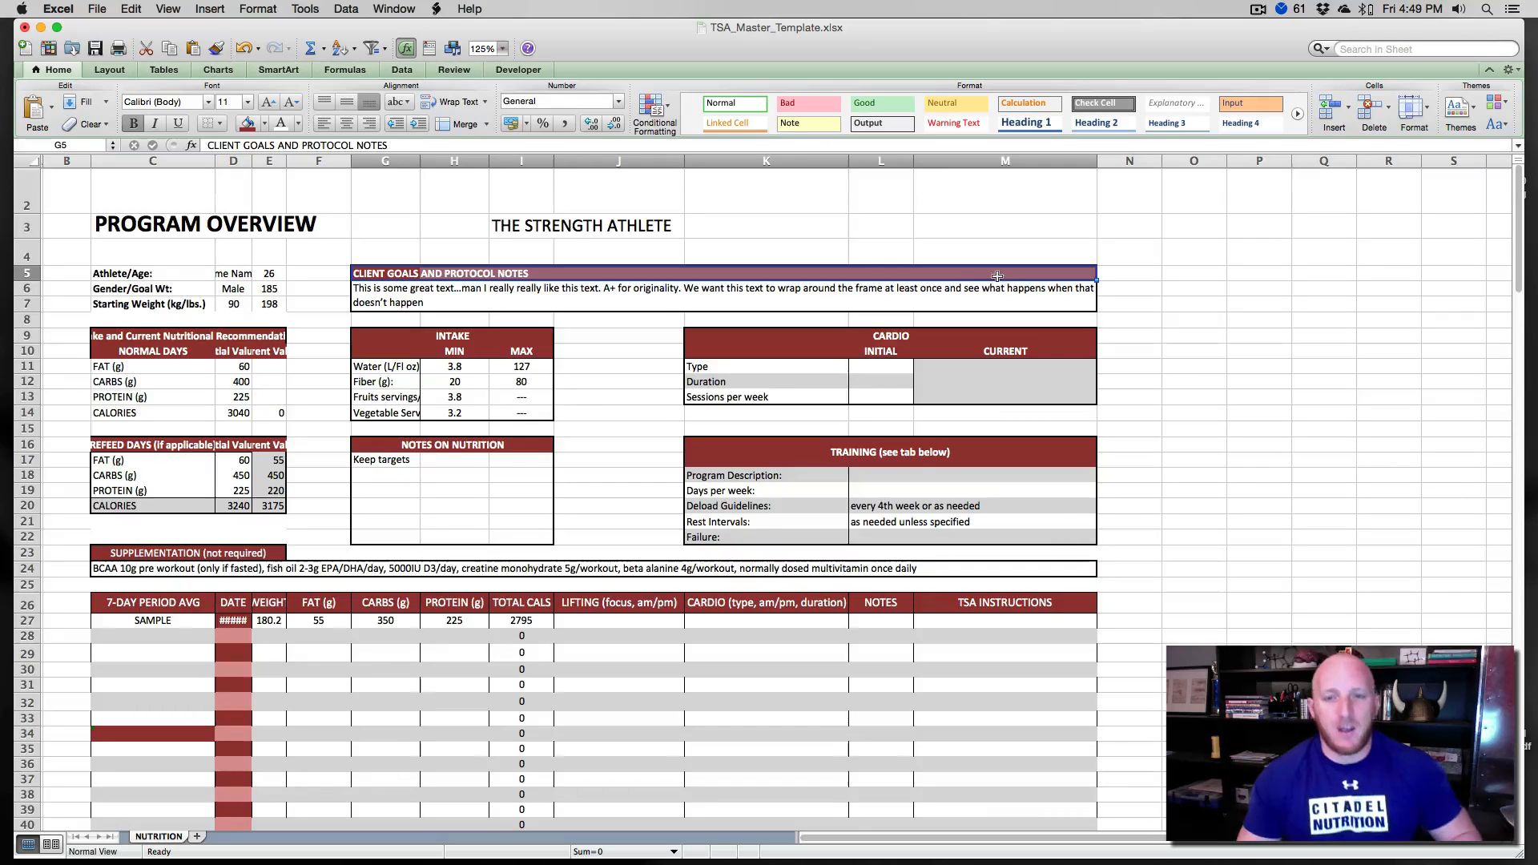
{"action": "left_click", "coordinate": [256, 9]}
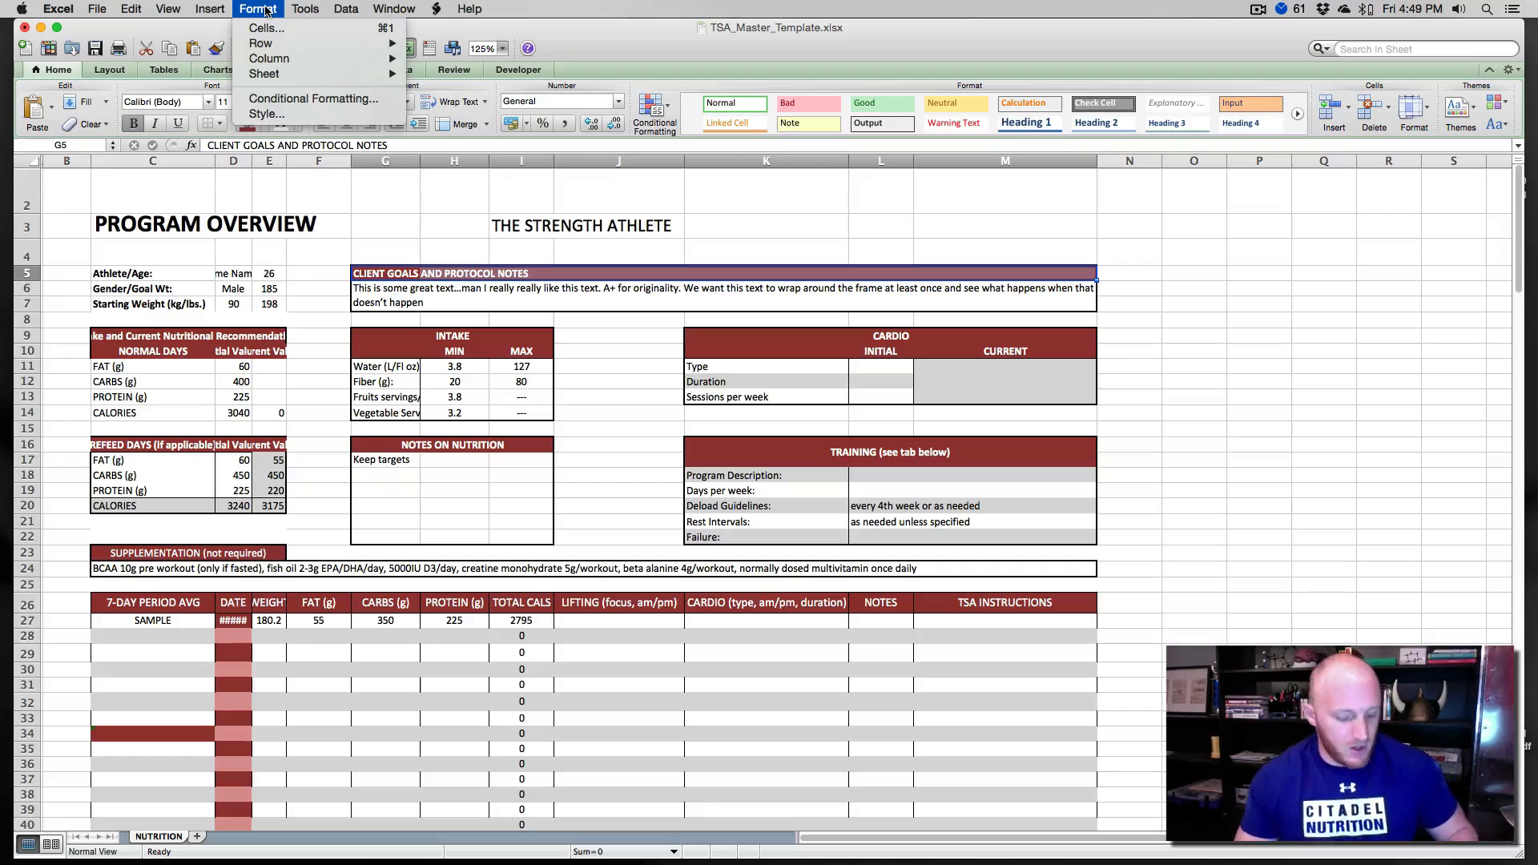
{"action": "key", "text": "super+1"}
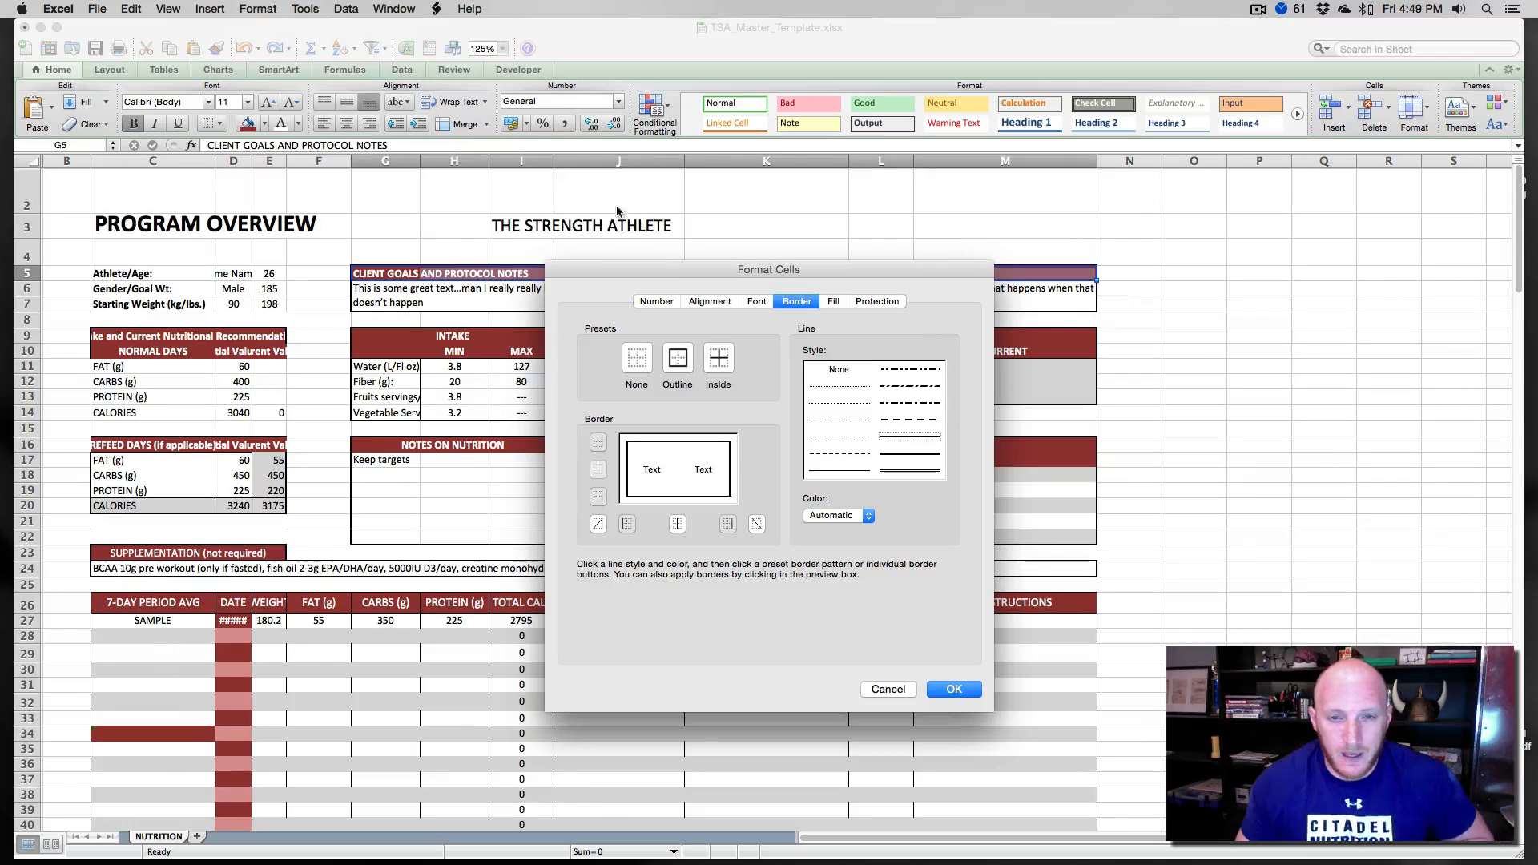
{"action": "left_click", "coordinate": [704, 301]}
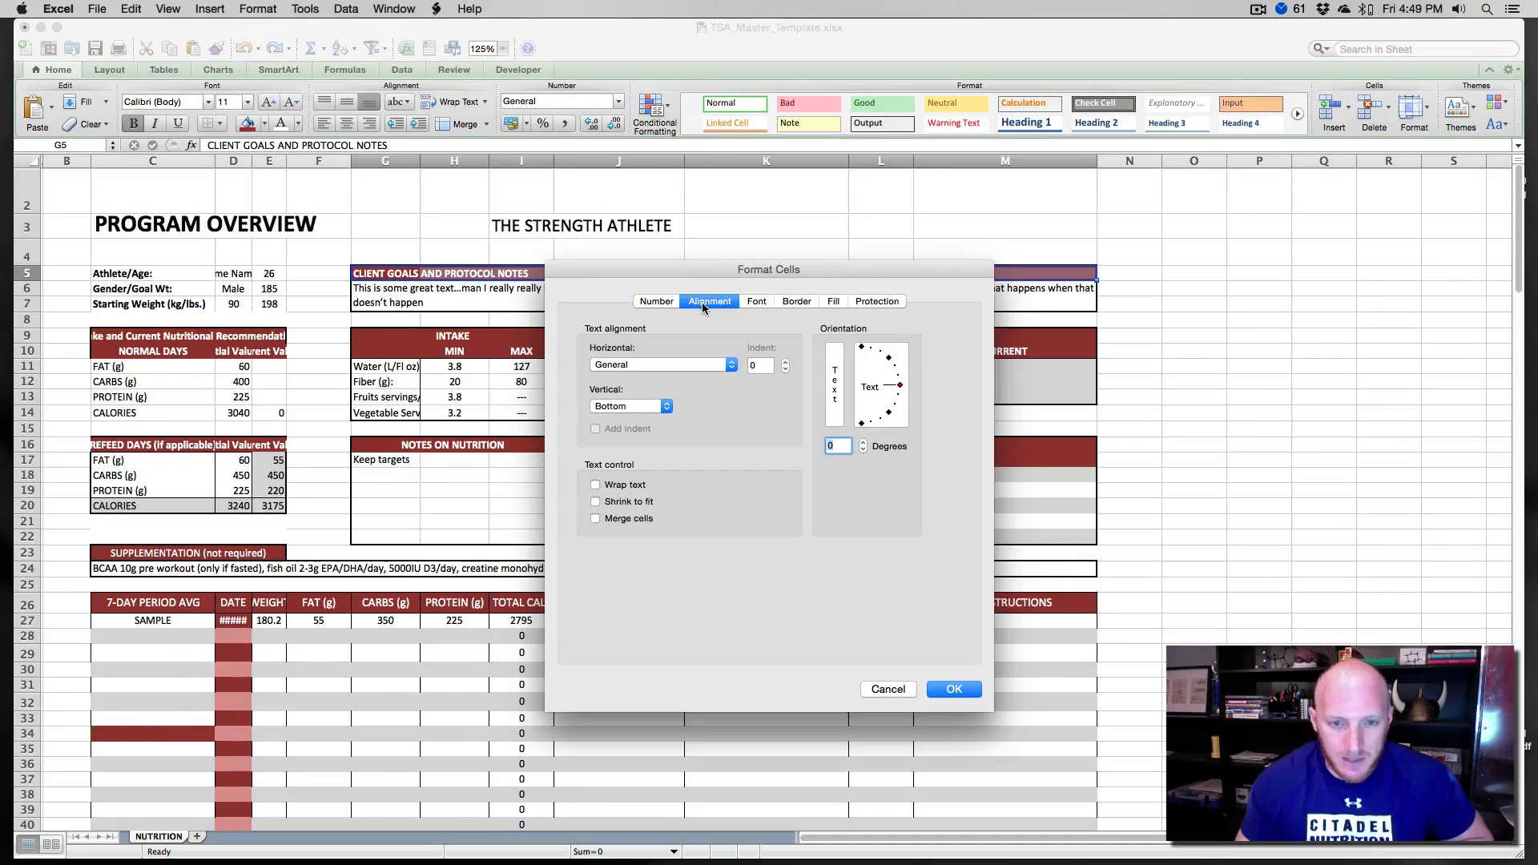
{"action": "left_click", "coordinate": [637, 364]}
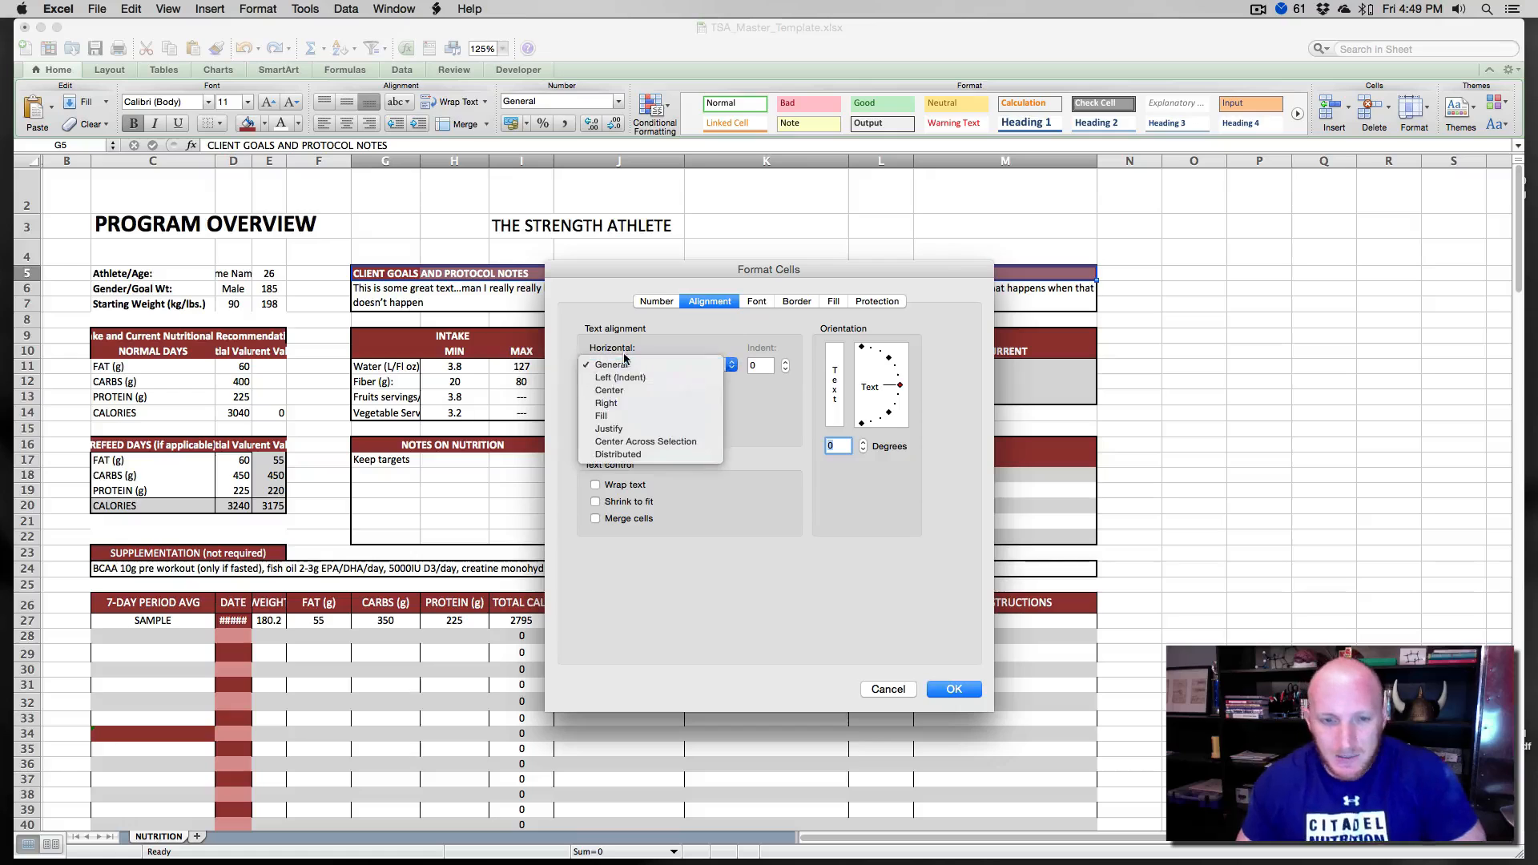
{"action": "left_click", "coordinate": [646, 441]}
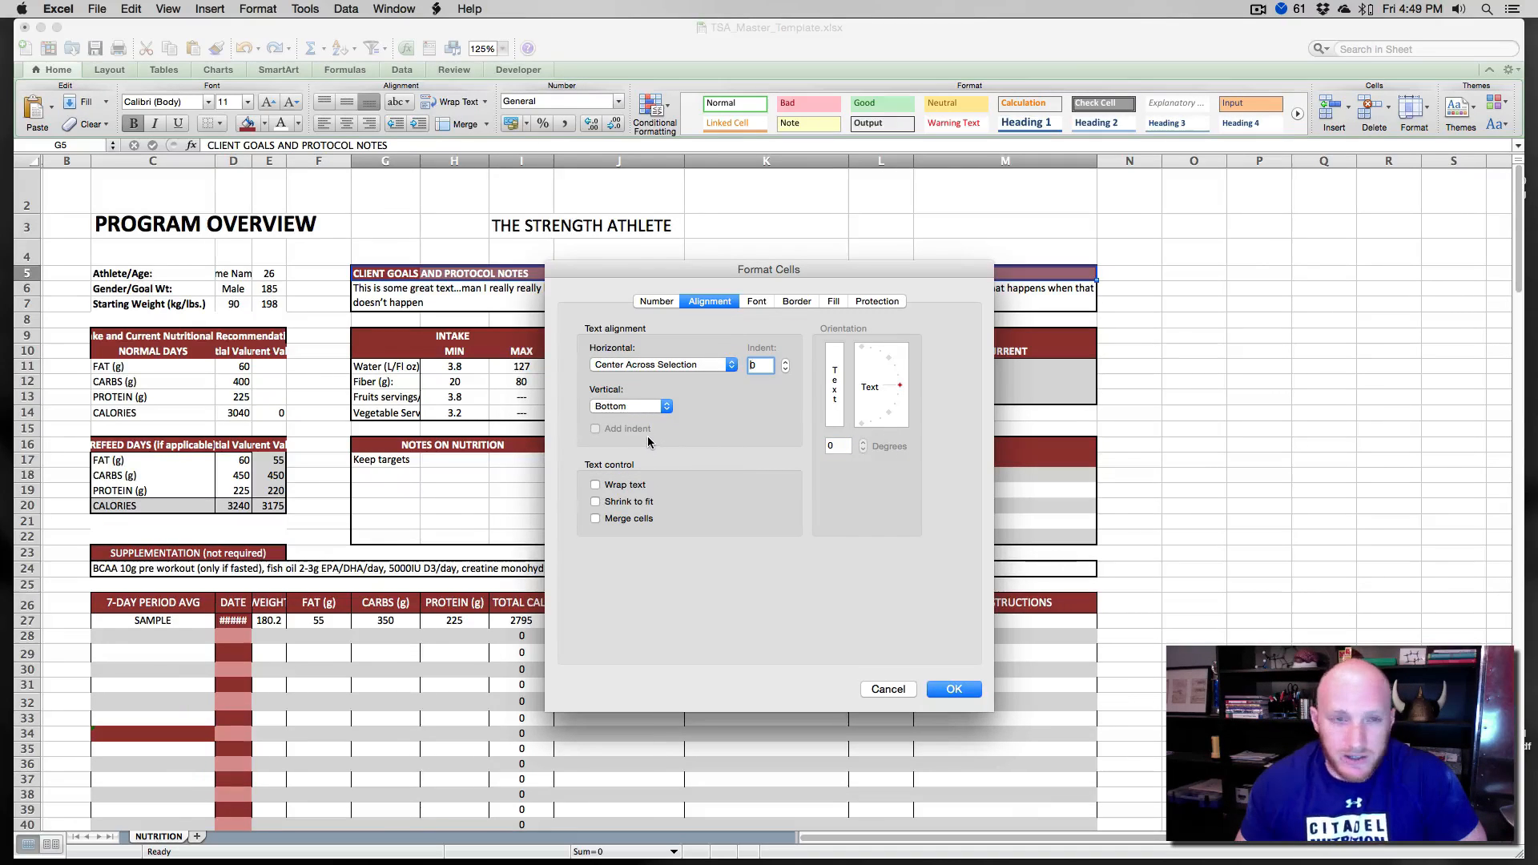
{"action": "left_click", "coordinate": [947, 689]}
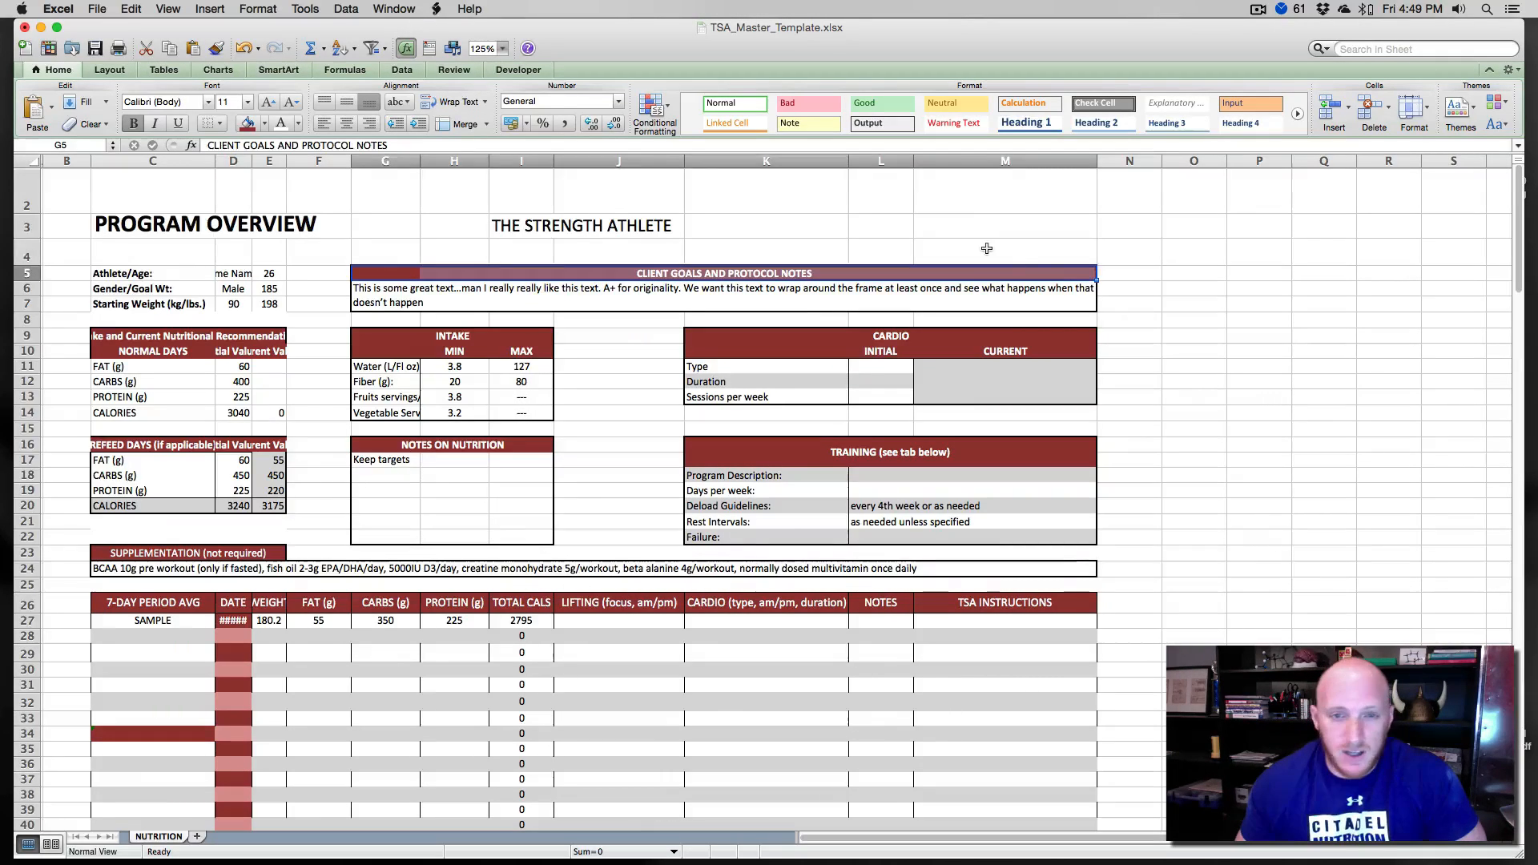
- Inspect the individual cells along the client goals header row to check how the centred title spans them
{"action": "left_click", "coordinate": [810, 273]}
{"action": "left_click", "coordinate": [862, 276]}
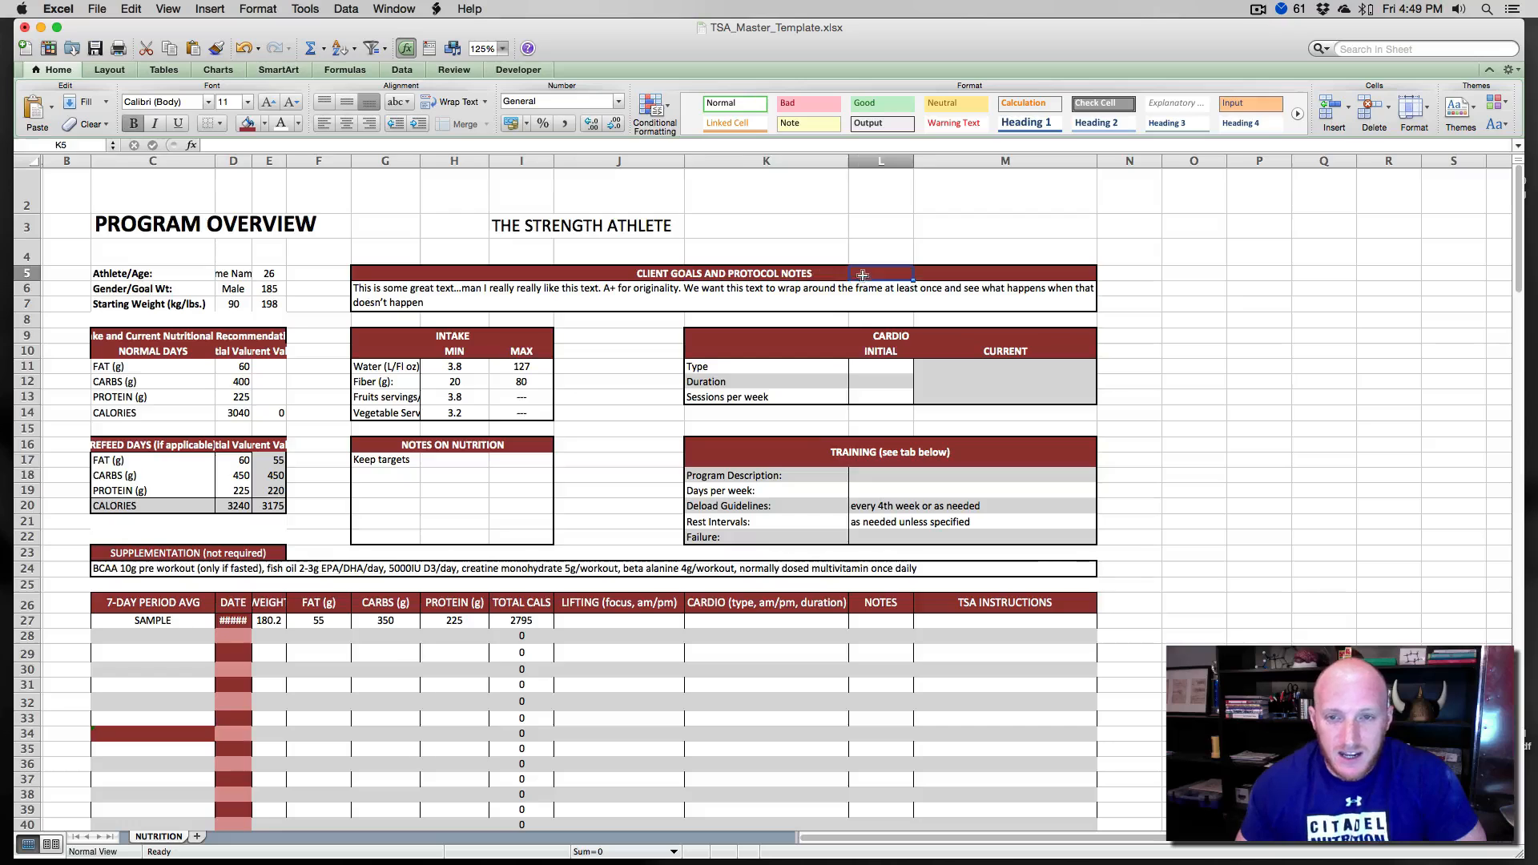
{"action": "left_click", "coordinate": [952, 278]}
{"action": "left_click", "coordinate": [596, 277]}
{"action": "left_click", "coordinate": [531, 274]}
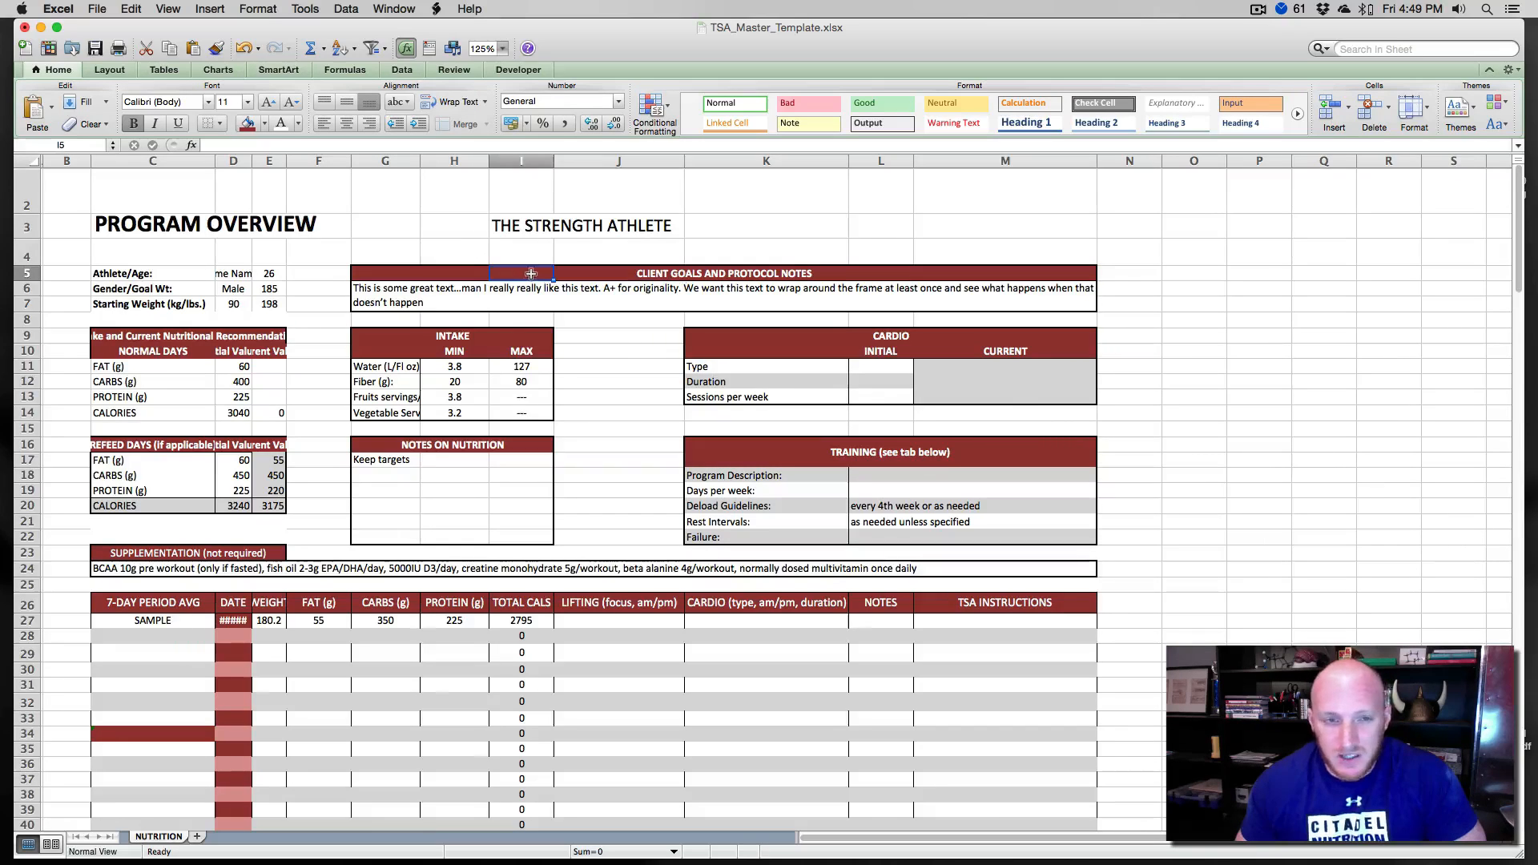
{"action": "left_click", "coordinate": [461, 276]}
{"action": "left_click", "coordinate": [409, 275]}
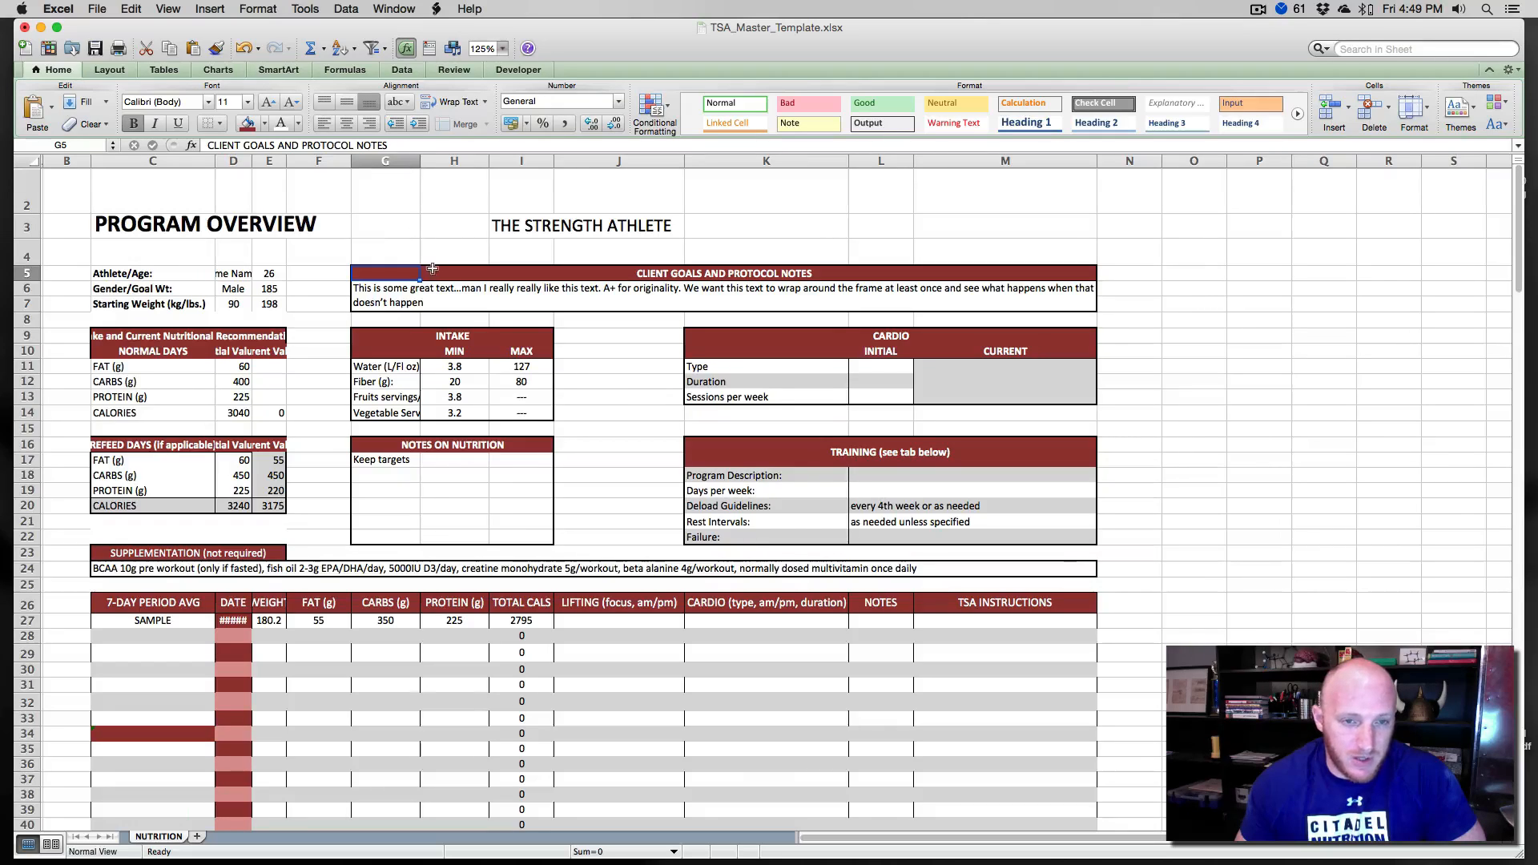
{"action": "left_click", "coordinate": [439, 273]}
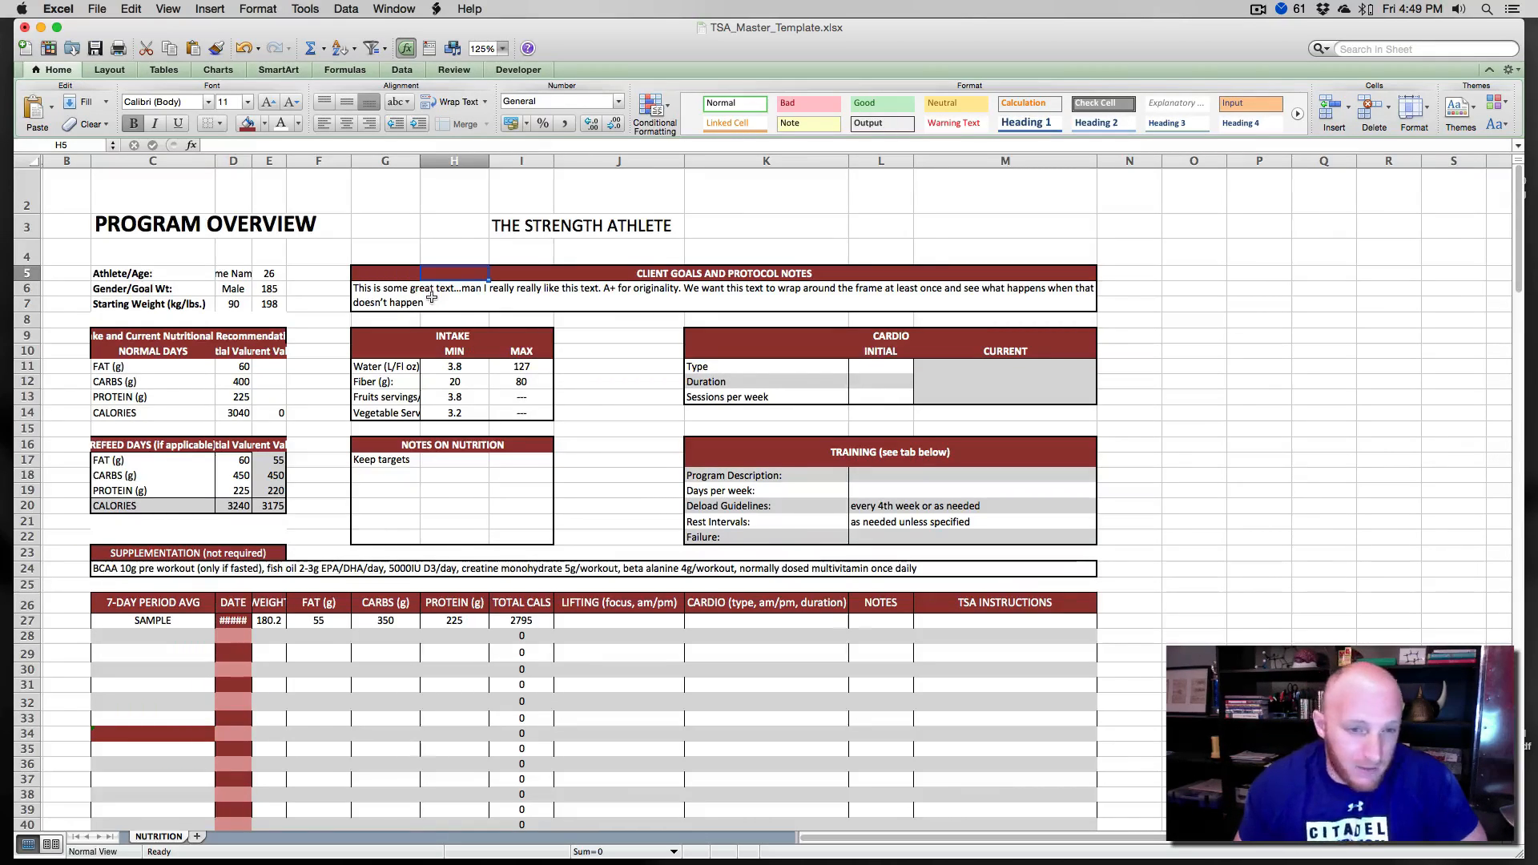
- Merge the Notes on Nutrition box cells G17 to I22 and left-align the wrapped text
{"action": "left_click_drag", "start_coordinate": [370, 455], "coordinate": [551, 541]}
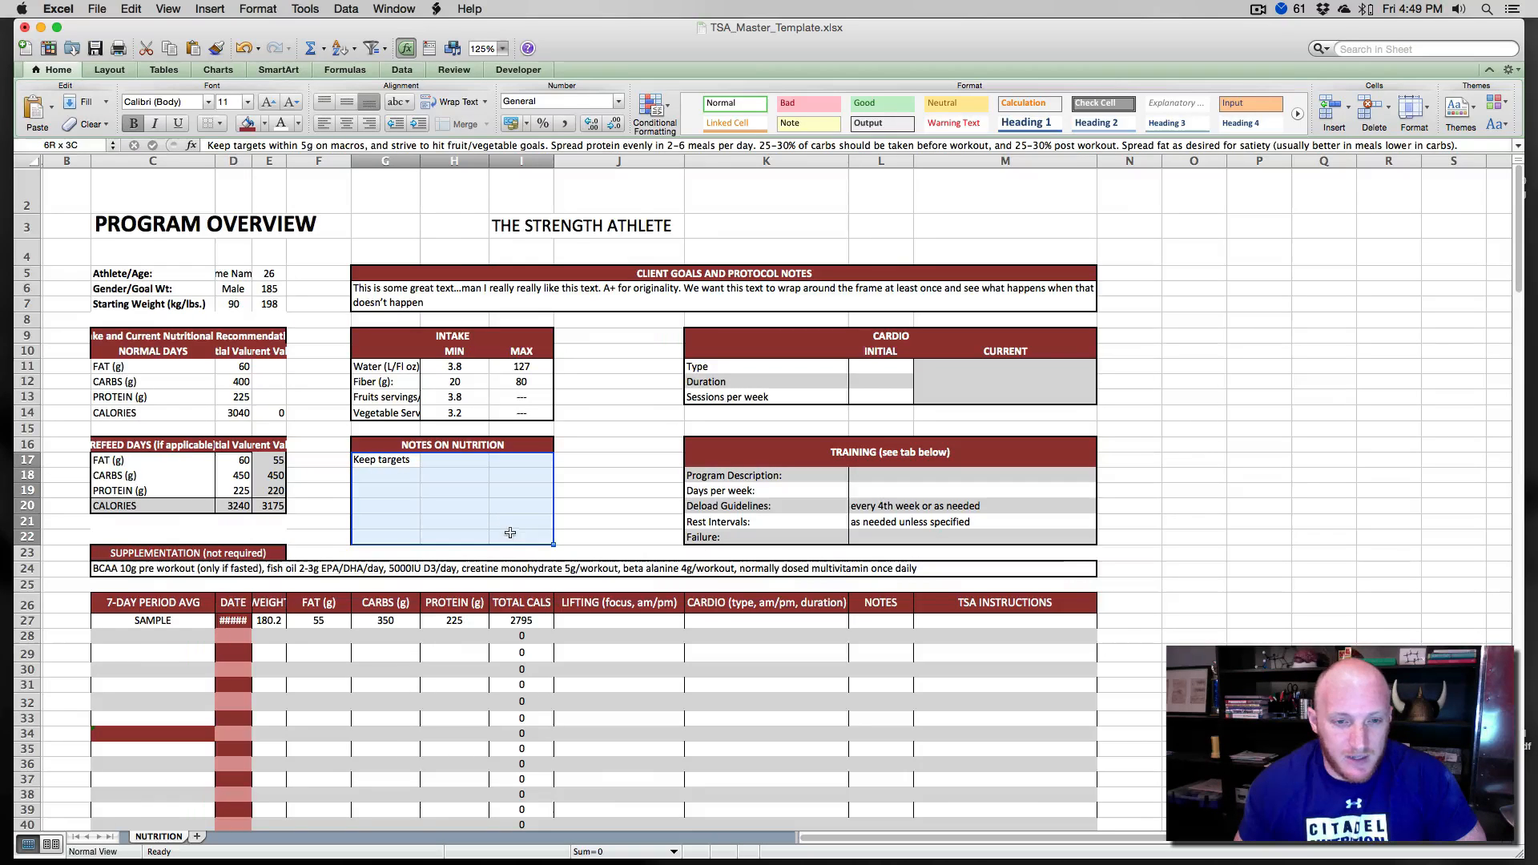
{"action": "left_click", "coordinate": [462, 124]}
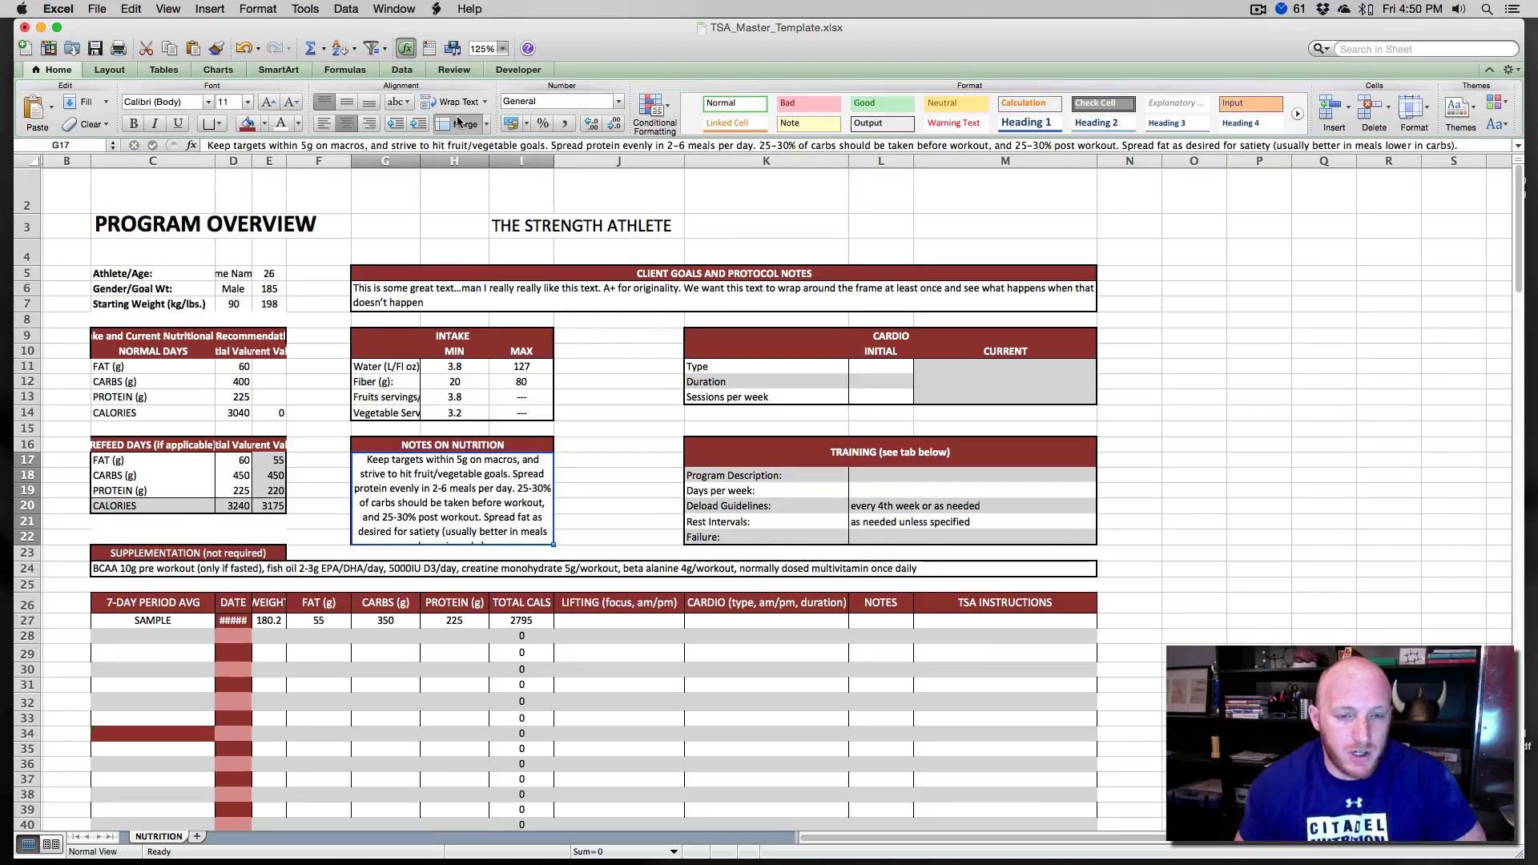
{"action": "left_click", "coordinate": [323, 124]}
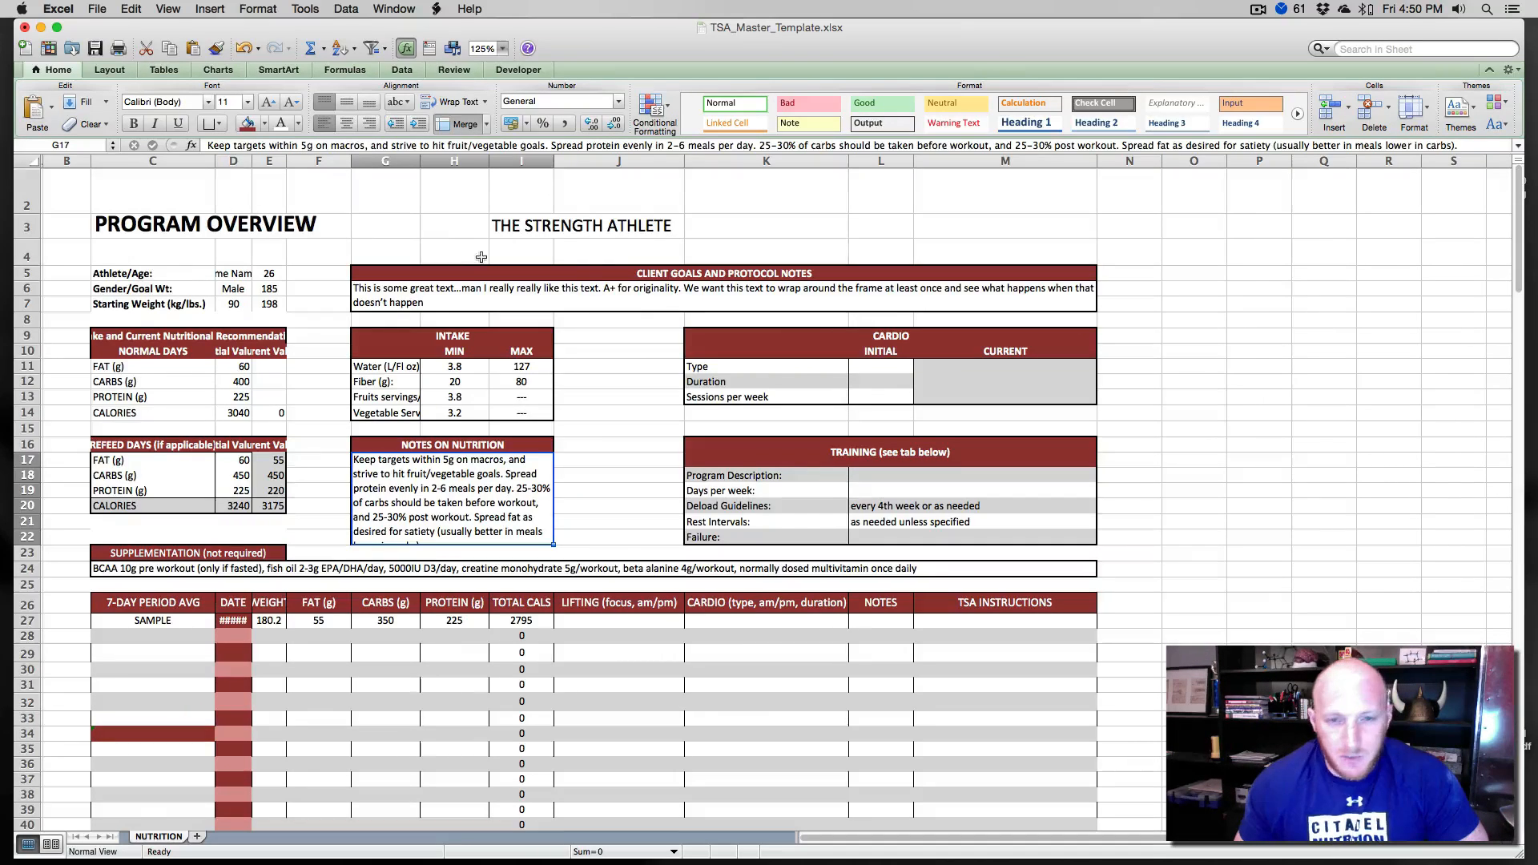
- Left-align the normal days values in columns D and E, rows 11 to 14
{"action": "left_click", "coordinate": [596, 279]}
{"action": "left_click", "coordinate": [383, 274]}
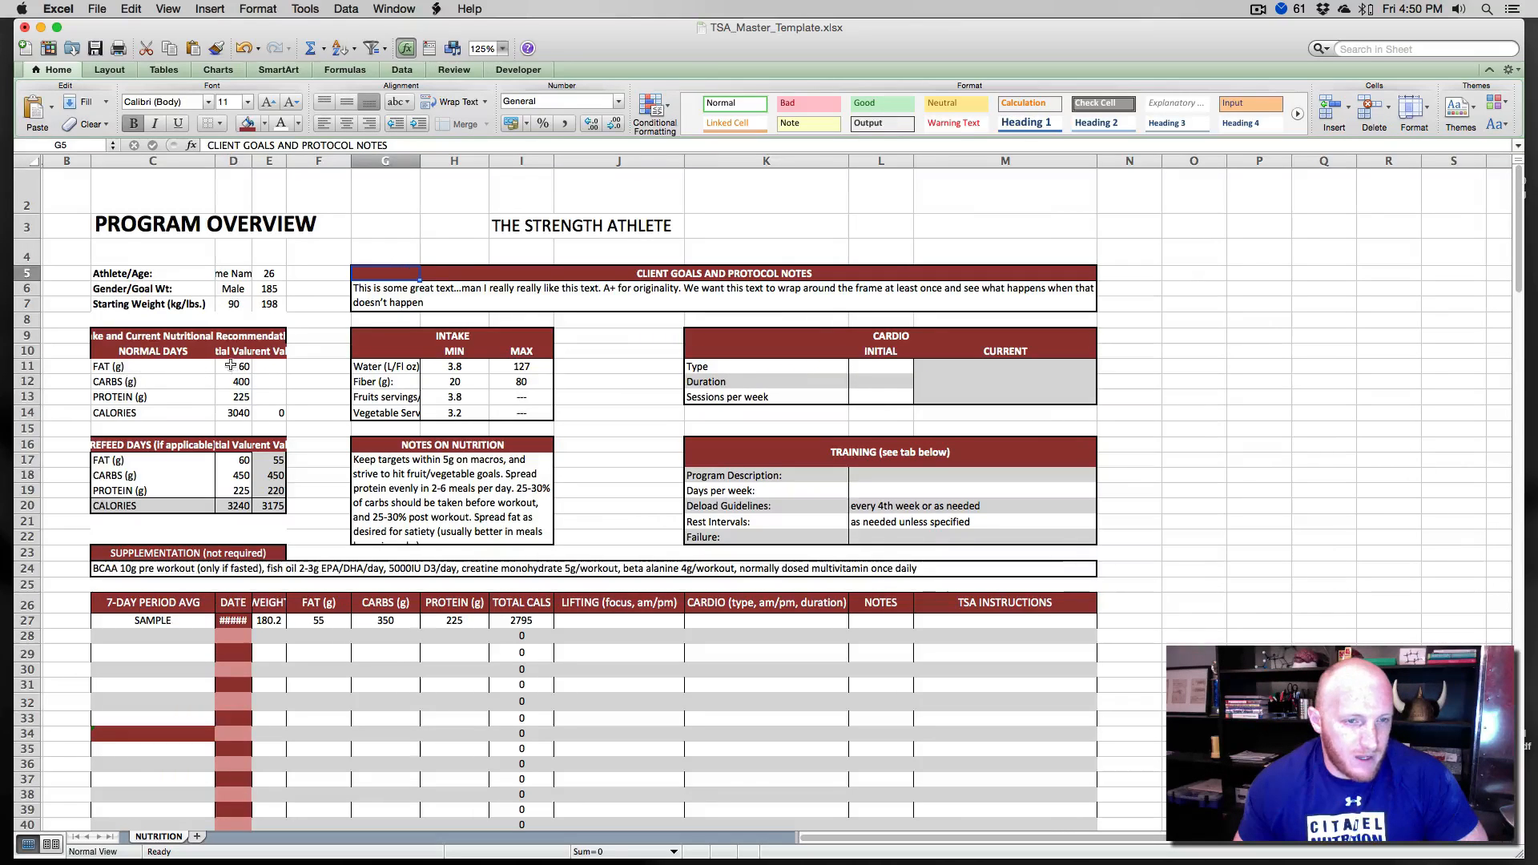
{"action": "left_click_drag", "start_coordinate": [226, 369], "coordinate": [235, 413]}
{"action": "left_click", "coordinate": [346, 124]}
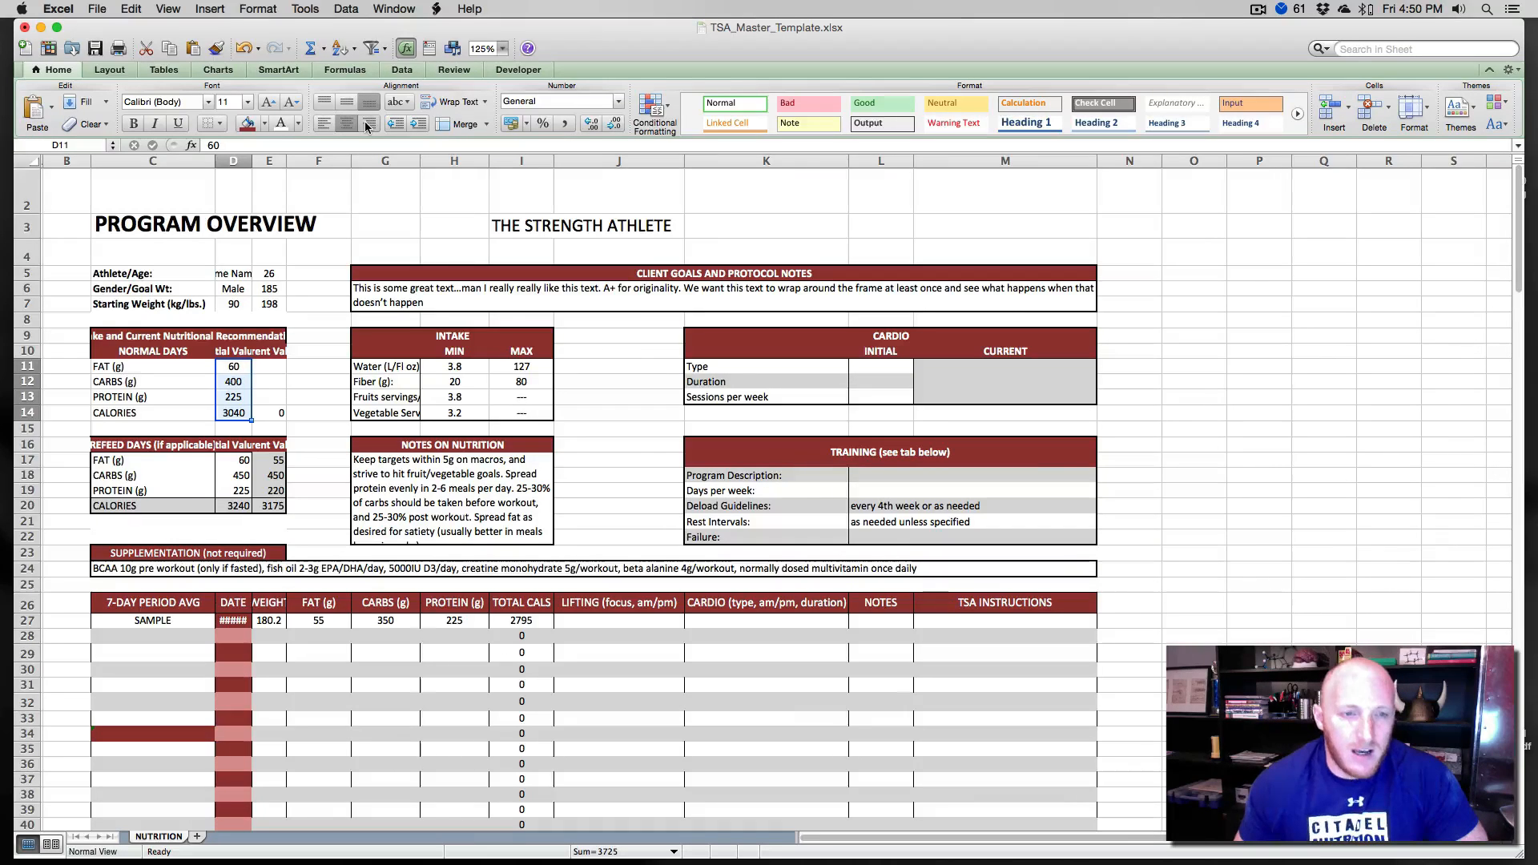
{"action": "left_click", "coordinate": [318, 125]}
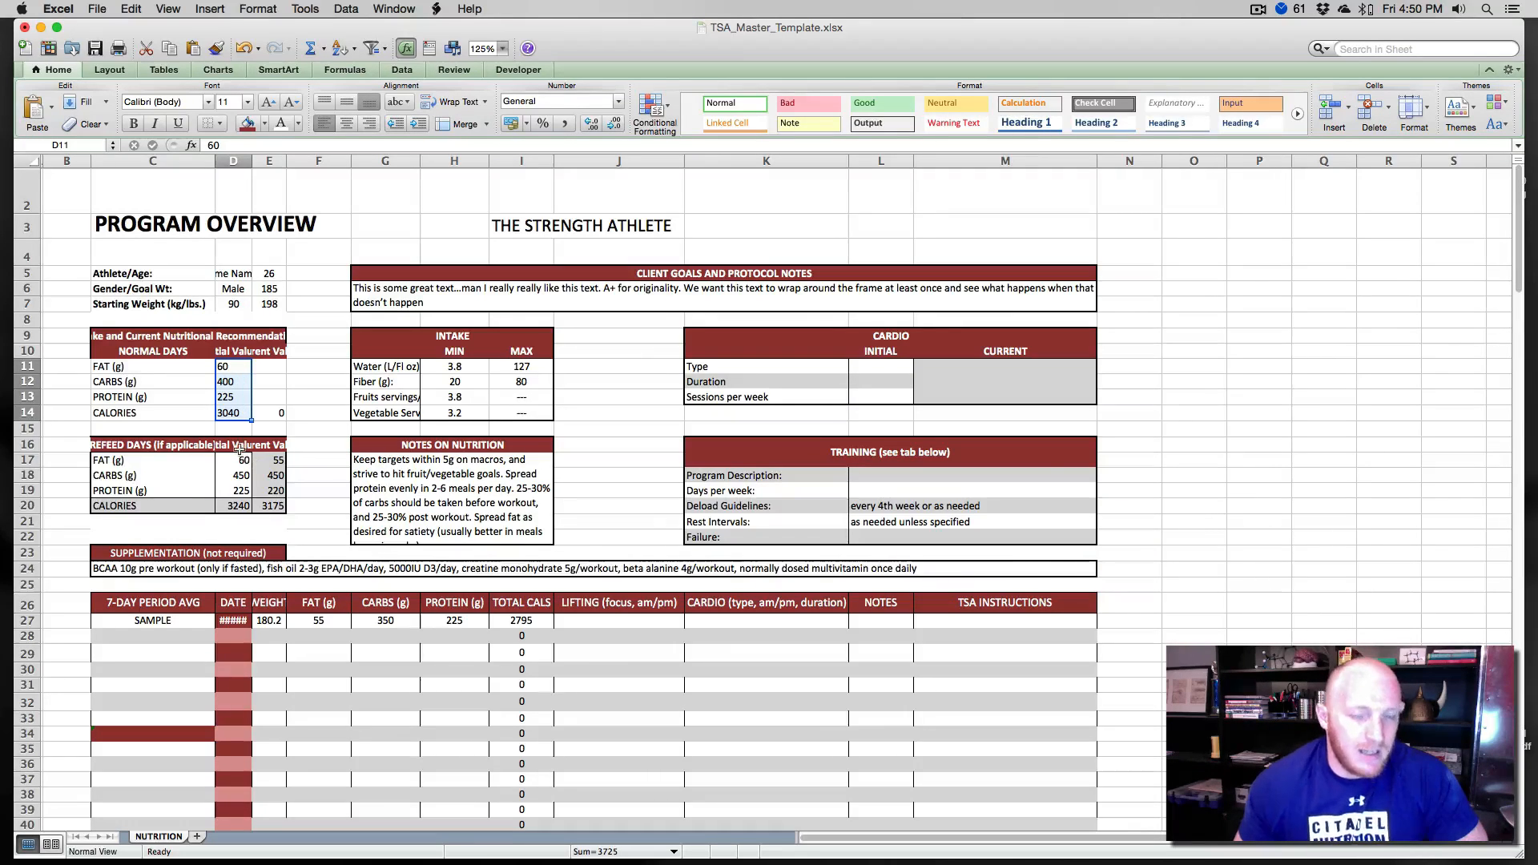
{"action": "left_click_drag", "start_coordinate": [269, 366], "coordinate": [269, 413]}
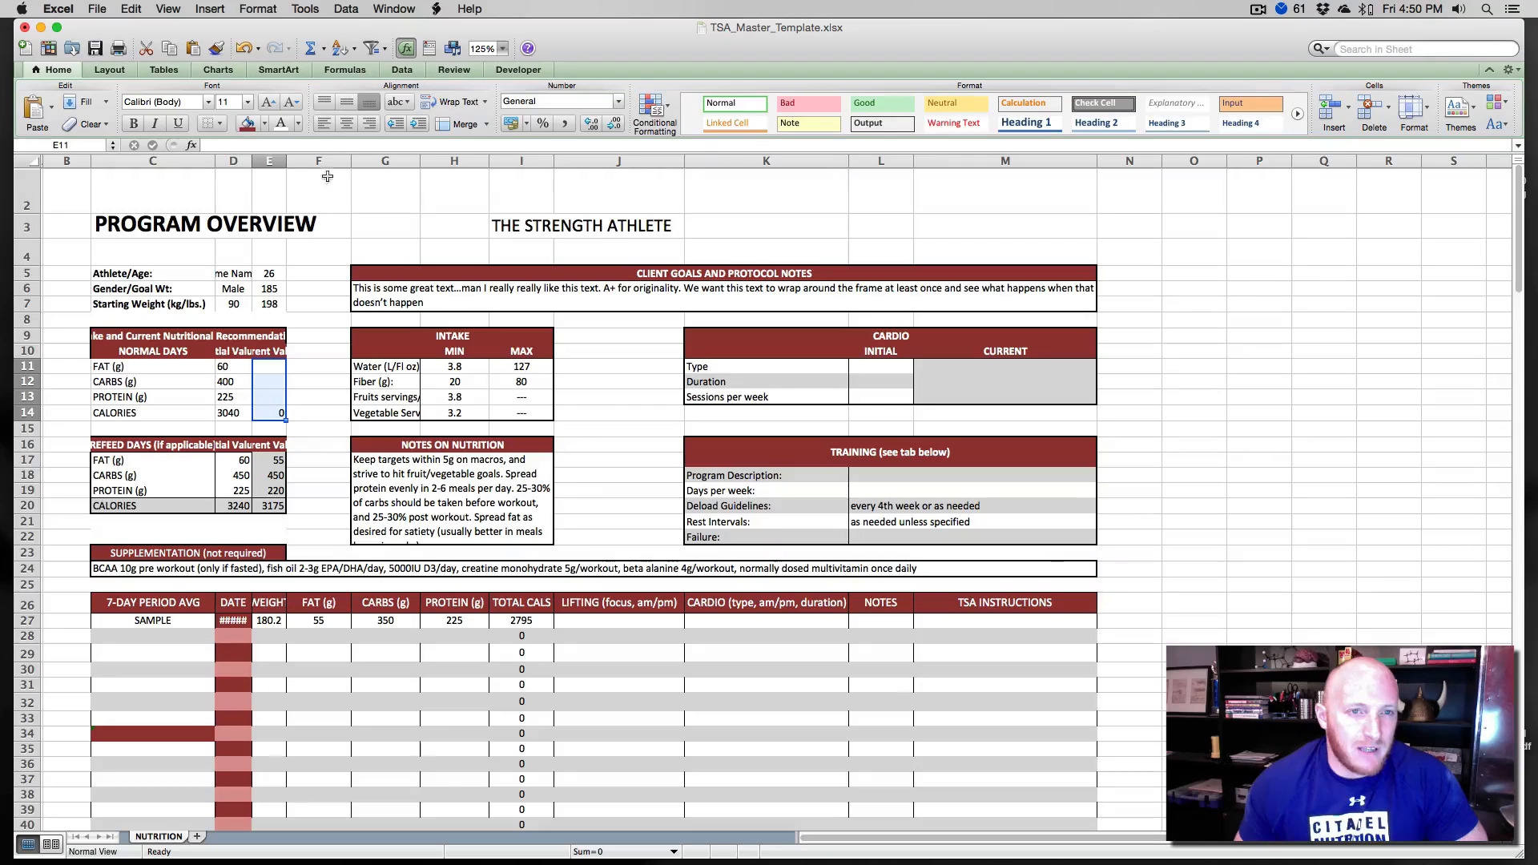
{"action": "left_click", "coordinate": [323, 123]}
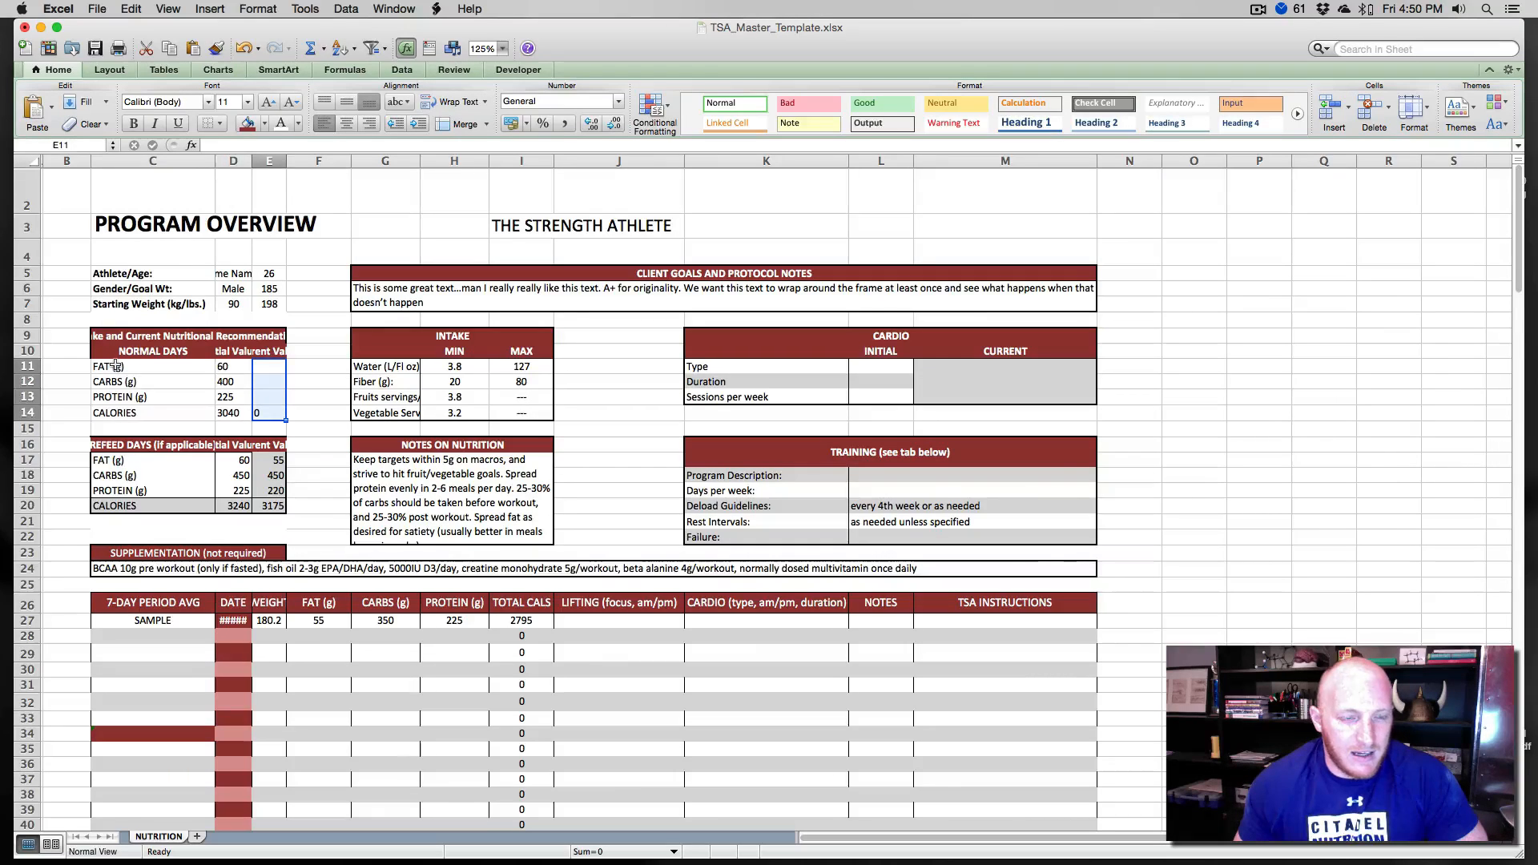
- Right-align and bold the normal days labels FAT, CARBS, PROTEIN and CALORIES in C11 to C14
{"action": "left_click_drag", "start_coordinate": [115, 365], "coordinate": [113, 410]}
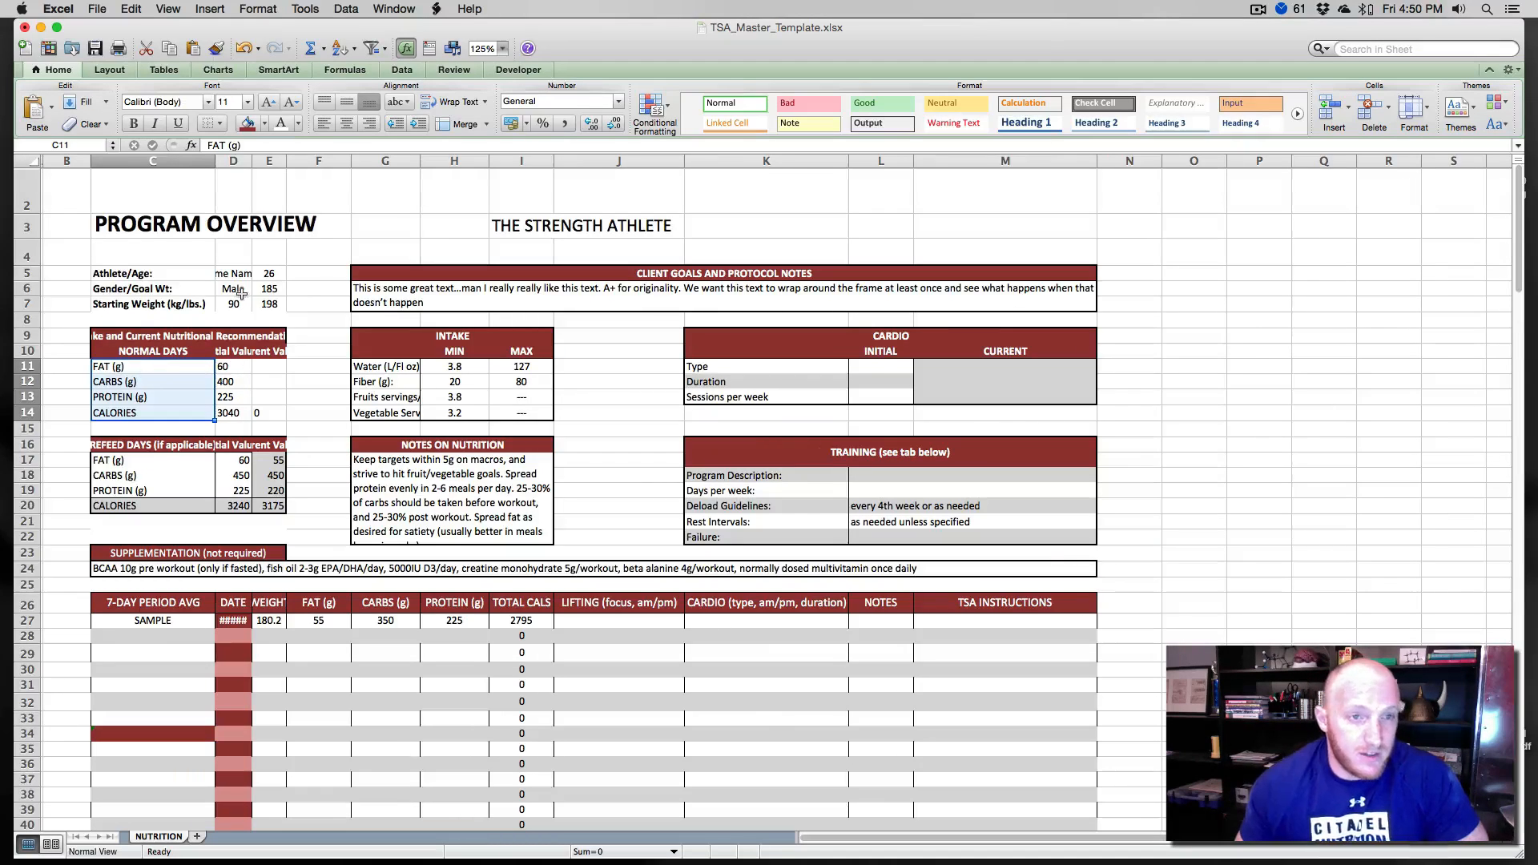
{"action": "left_click", "coordinate": [368, 123]}
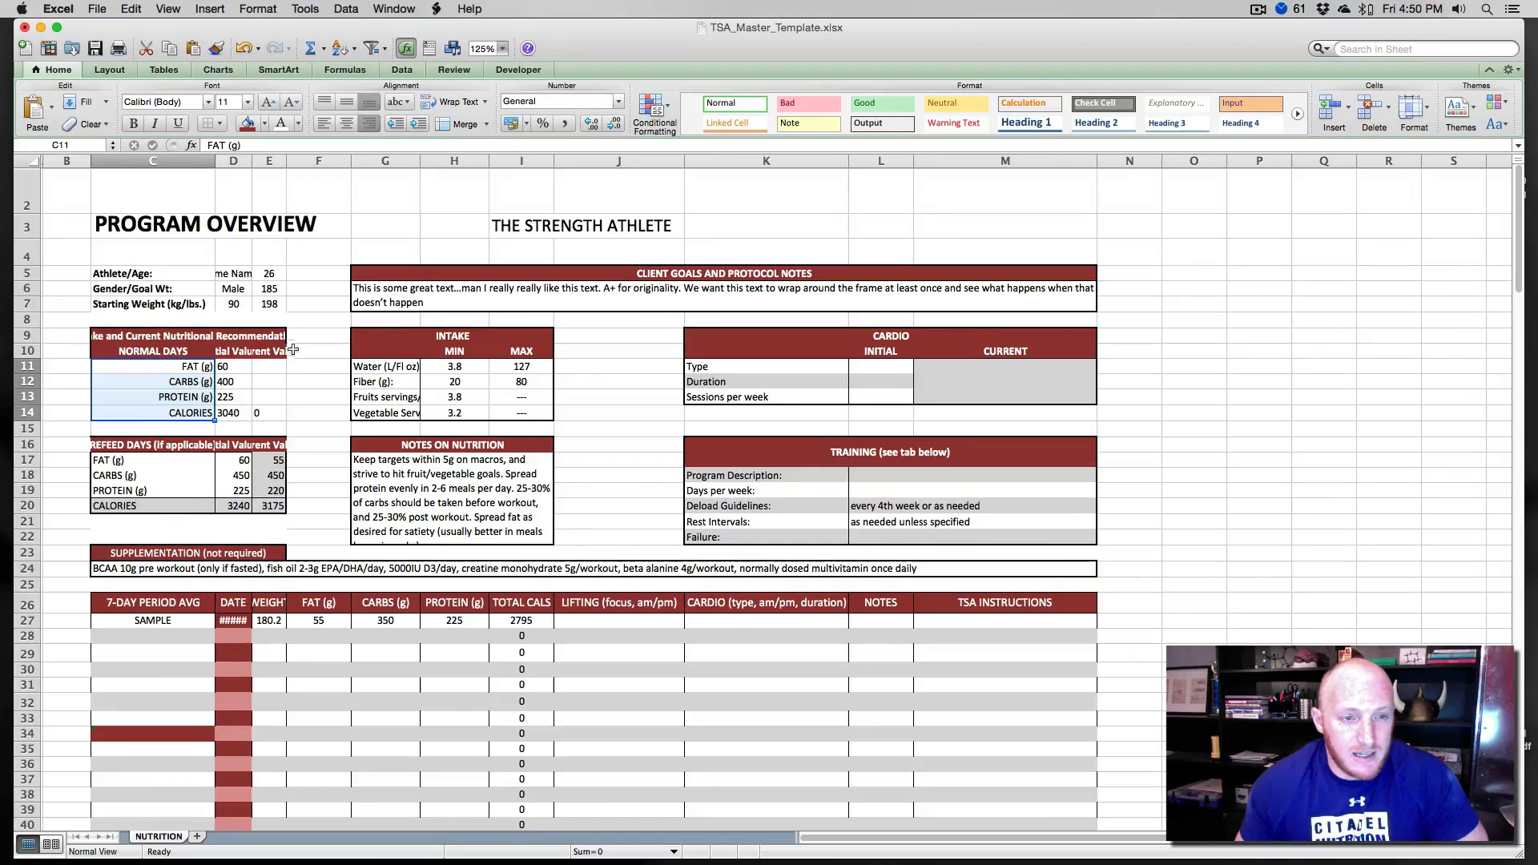
{"action": "left_click", "coordinate": [300, 410]}
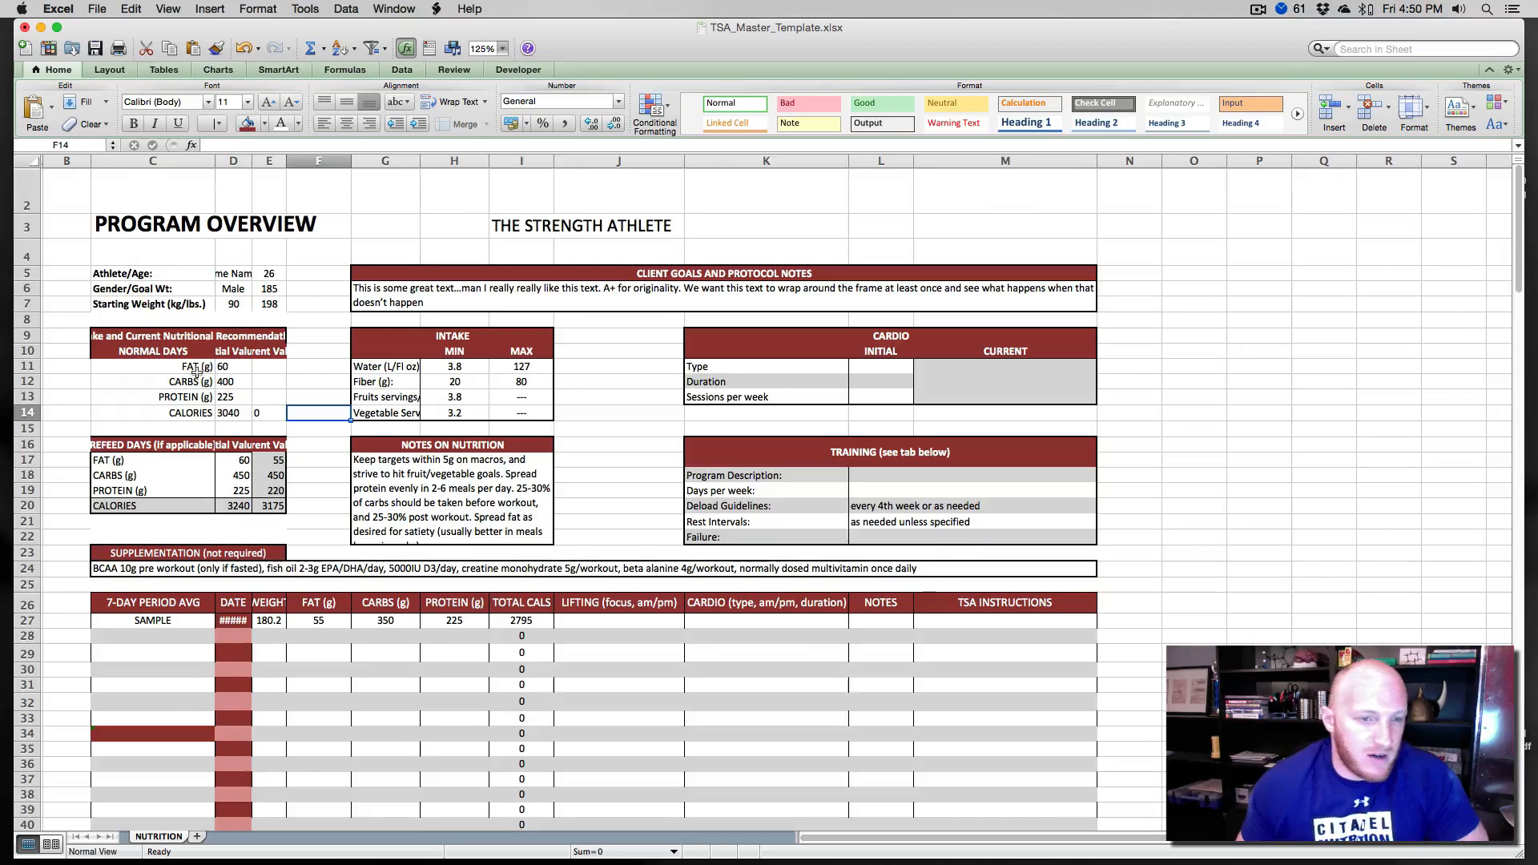
{"action": "left_click_drag", "start_coordinate": [197, 370], "coordinate": [198, 412]}
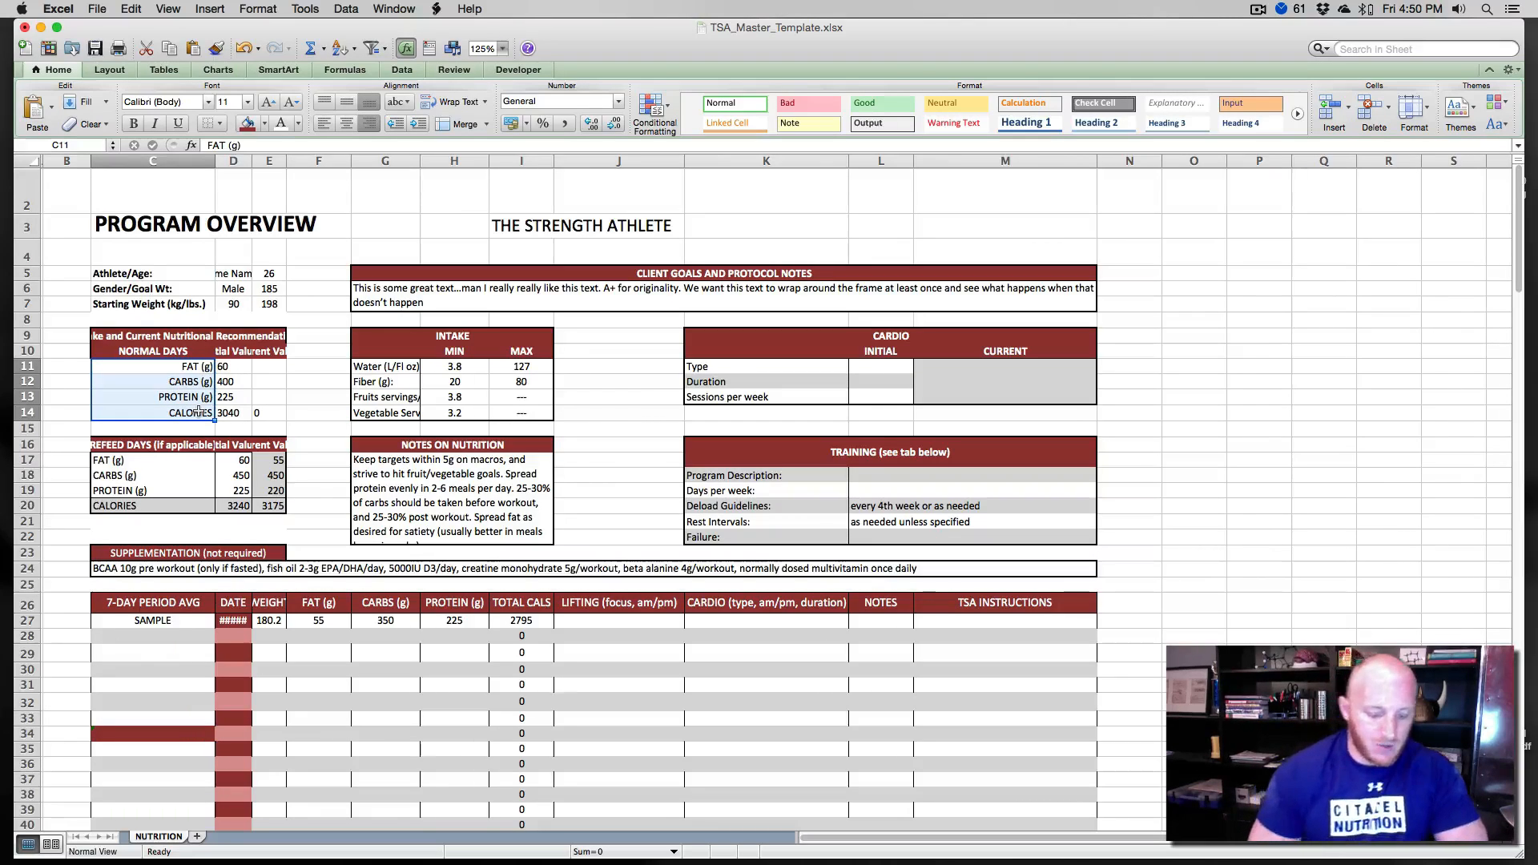
{"action": "key", "text": "super+b"}
{"action": "left_click", "coordinate": [270, 391]}
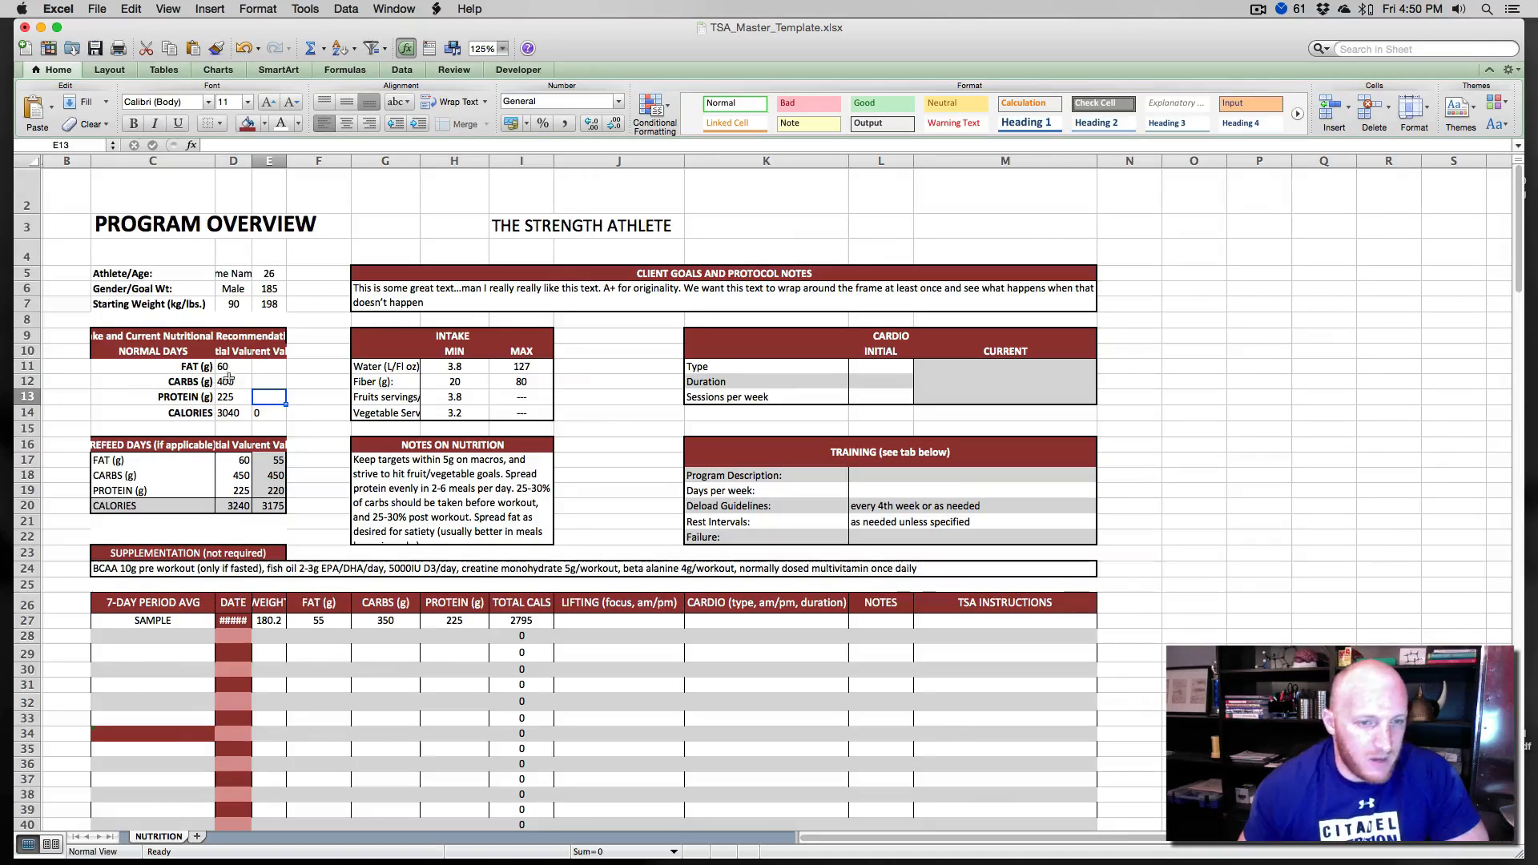
- Right-align the refeed days labels in C17 to C20
{"action": "left_click_drag", "start_coordinate": [157, 466], "coordinate": [156, 505]}
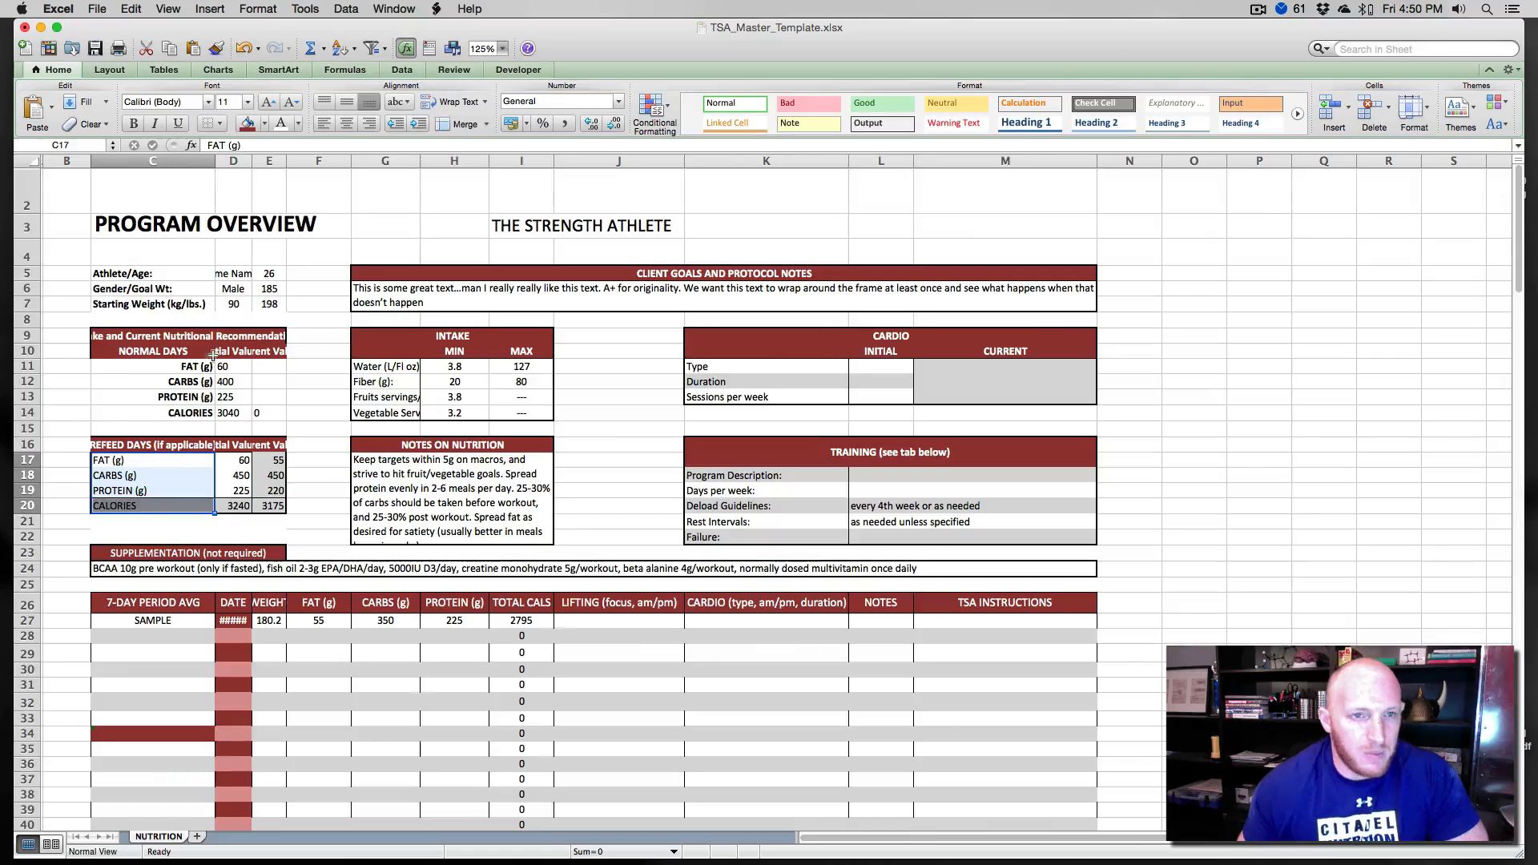
{"action": "left_click", "coordinate": [367, 126]}
{"action": "left_click", "coordinate": [313, 473]}
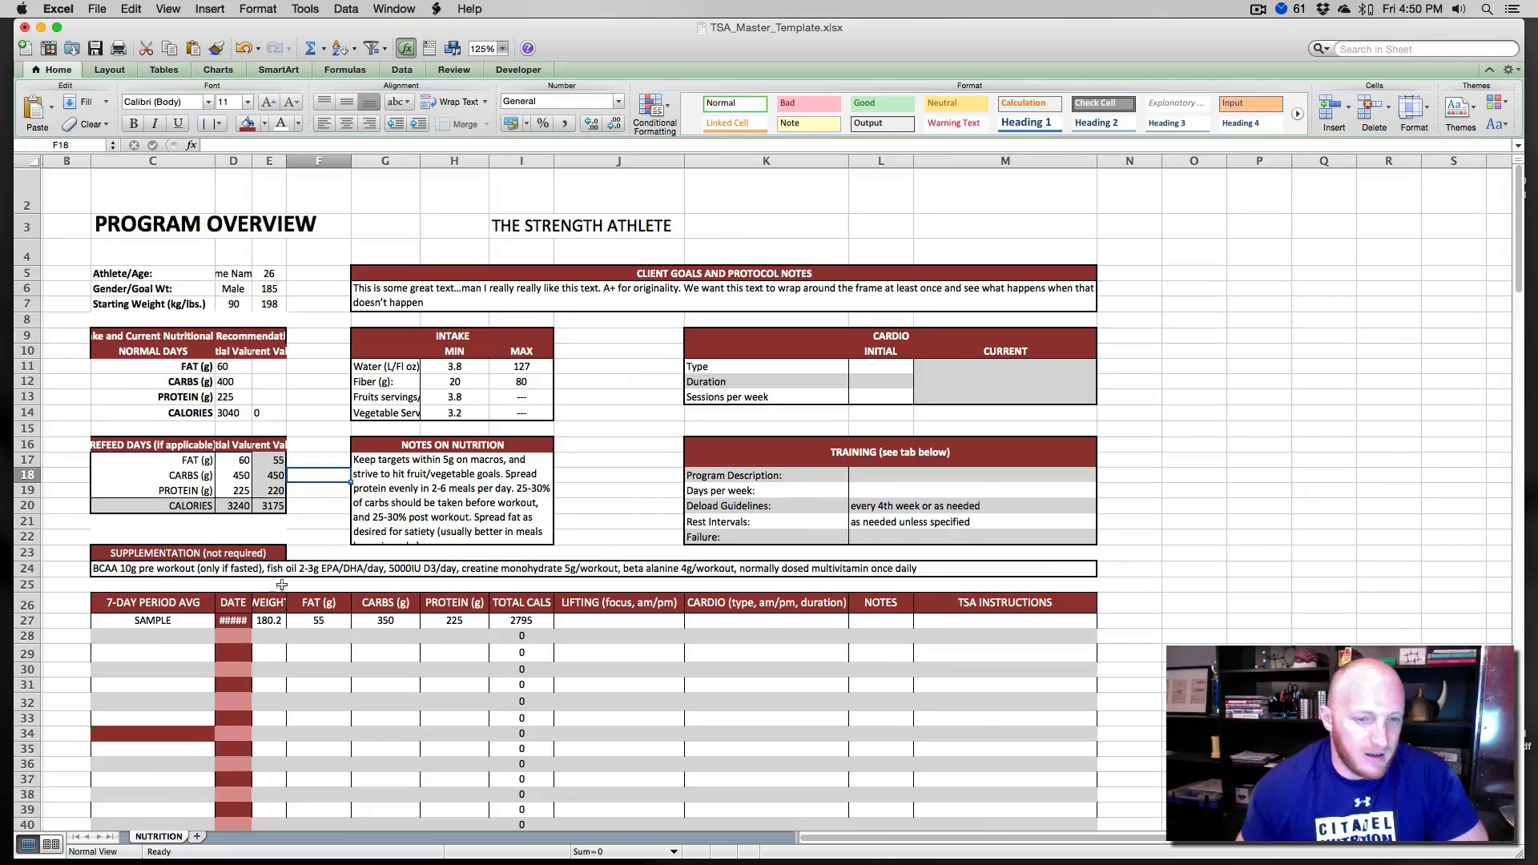
- Examine the daily log header row 26 and nearby training section cells
{"action": "left_click_drag", "start_coordinate": [132, 609], "coordinate": [985, 603]}
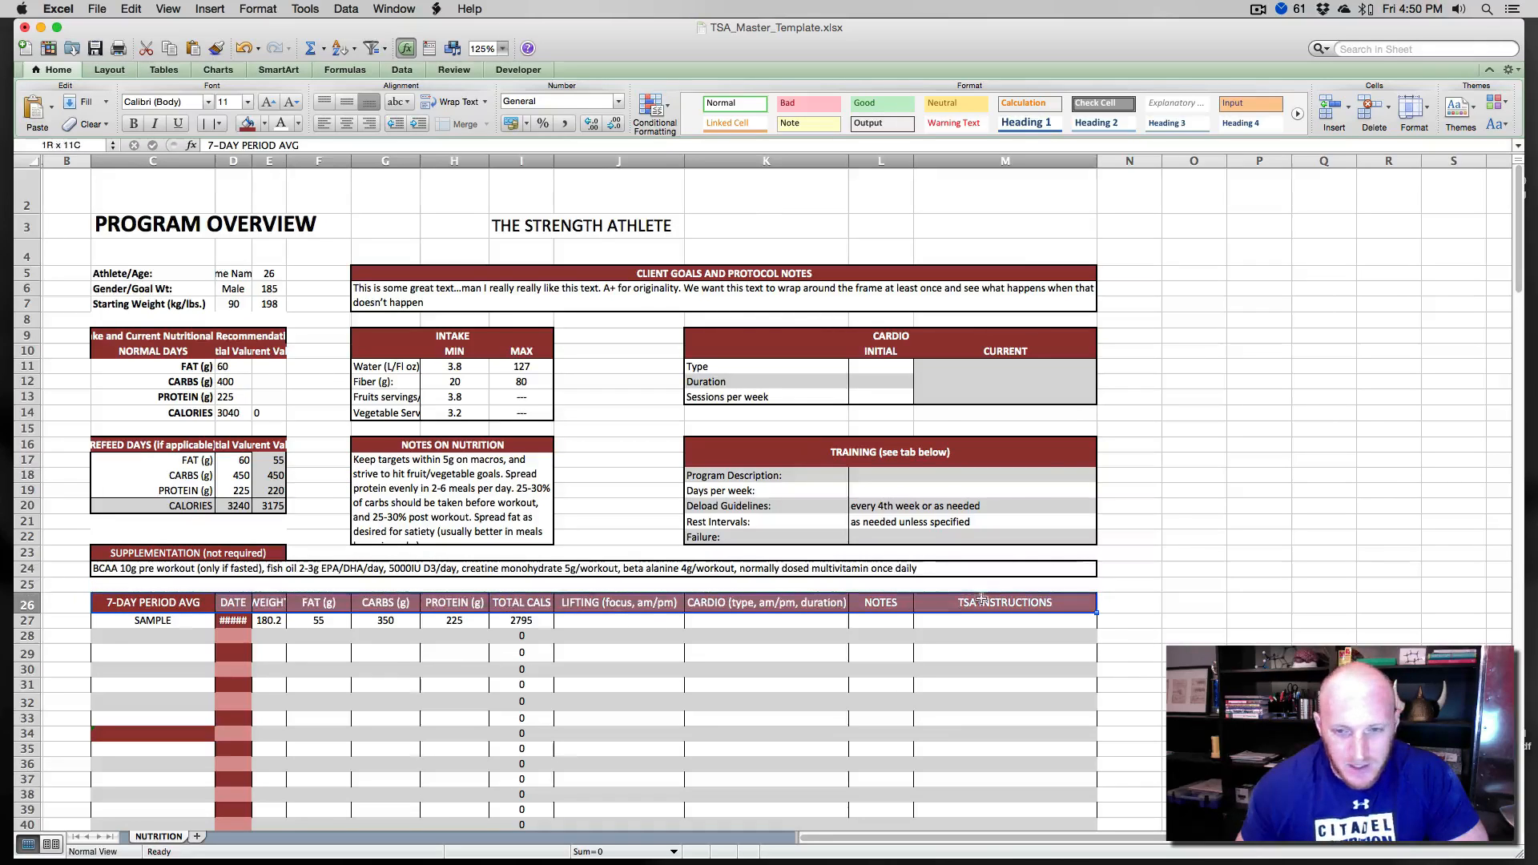
{"action": "left_click", "coordinate": [985, 602]}
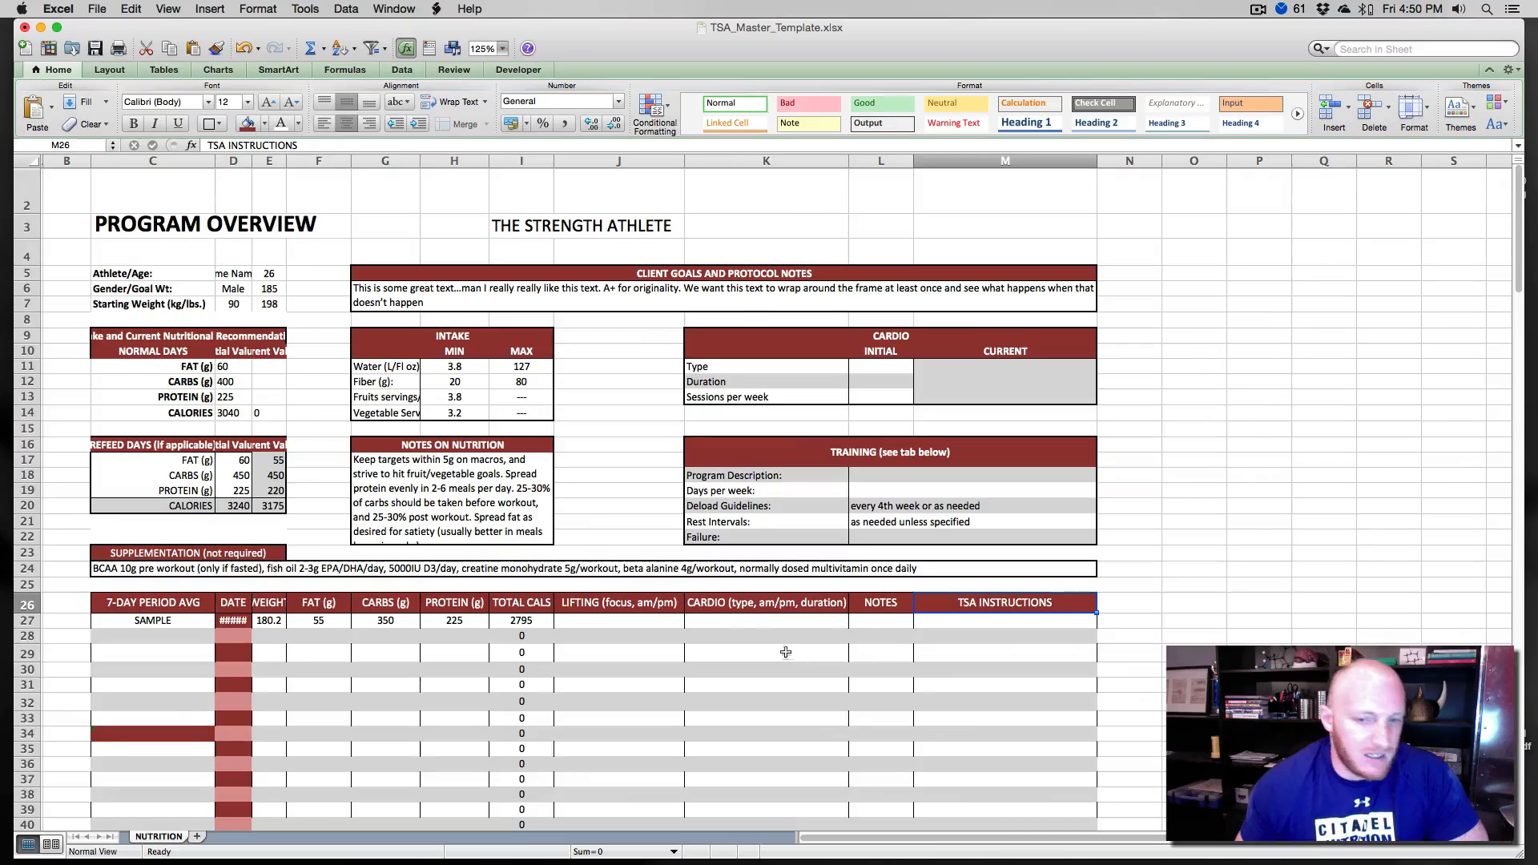
{"action": "left_click", "coordinate": [733, 609]}
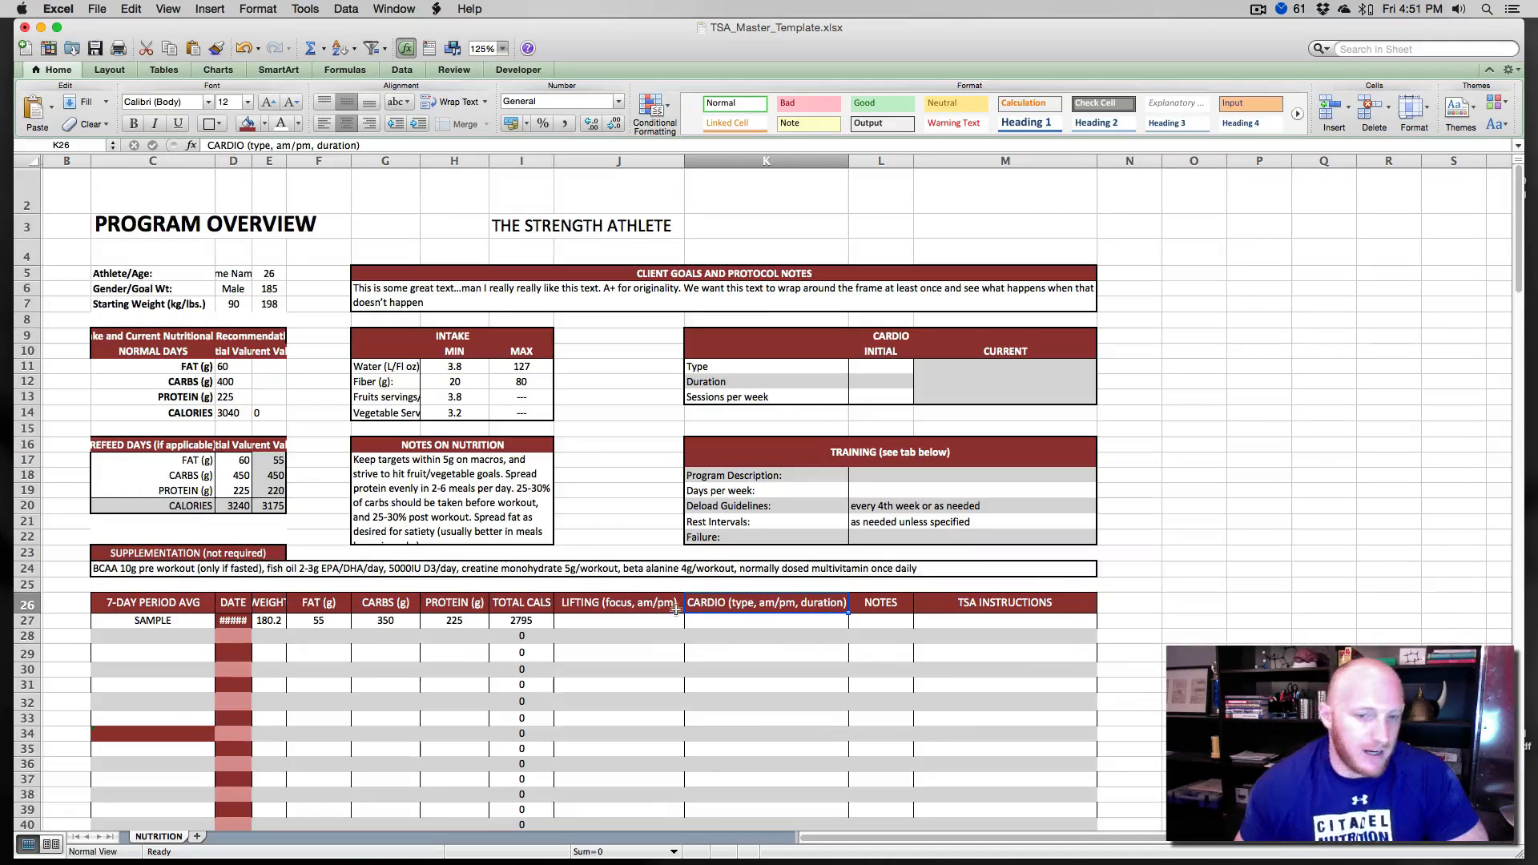
{"action": "left_click", "coordinate": [625, 505]}
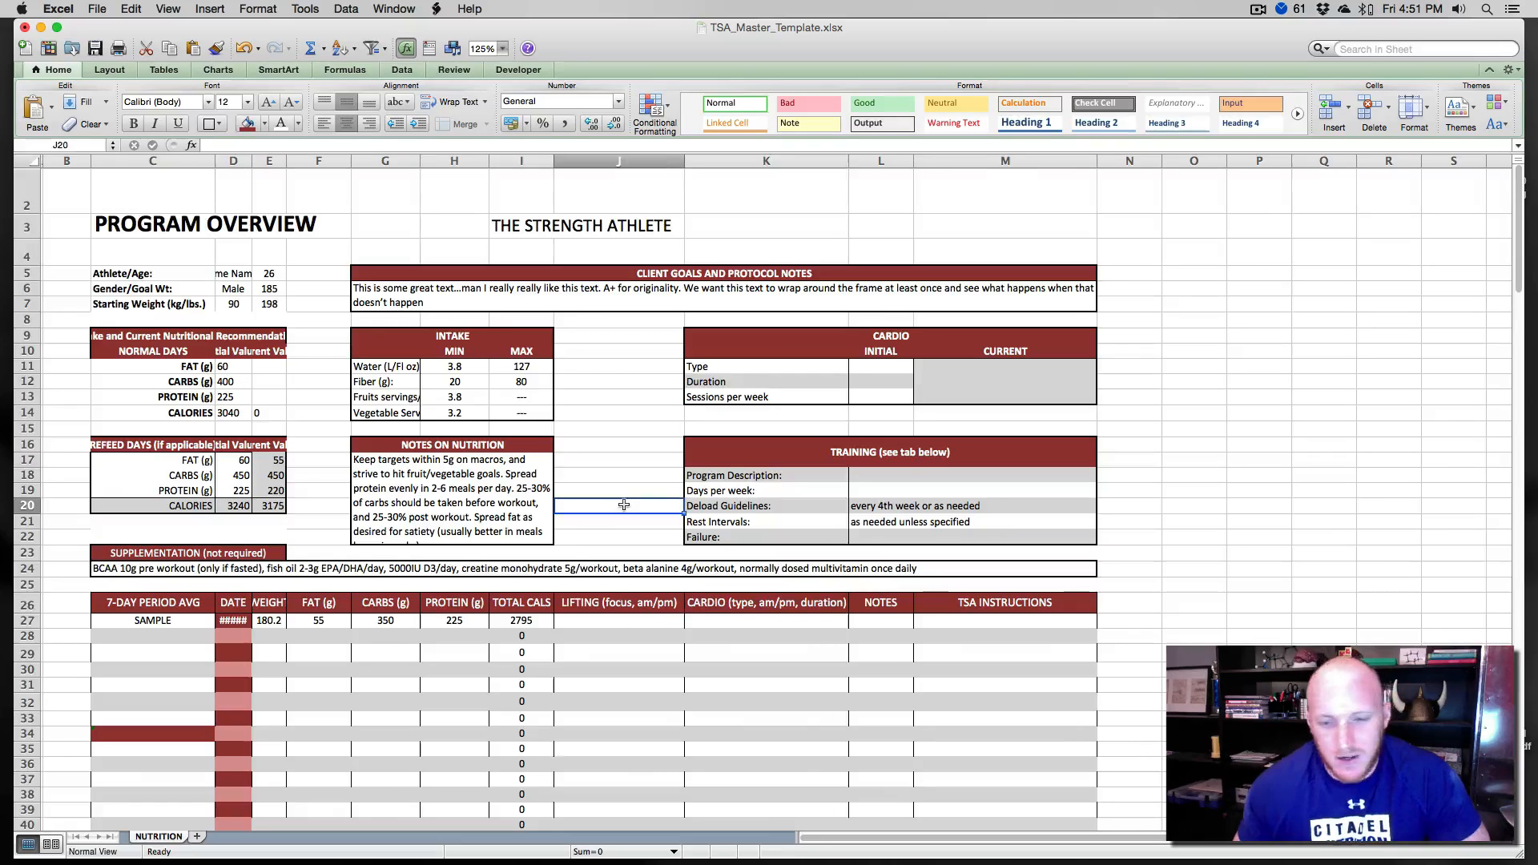
- Increase the height of row 6 to make the client goals notes box taller
{"action": "left_click_drag", "start_coordinate": [697, 476], "coordinate": [697, 537]}
{"action": "left_click", "coordinate": [673, 479]}
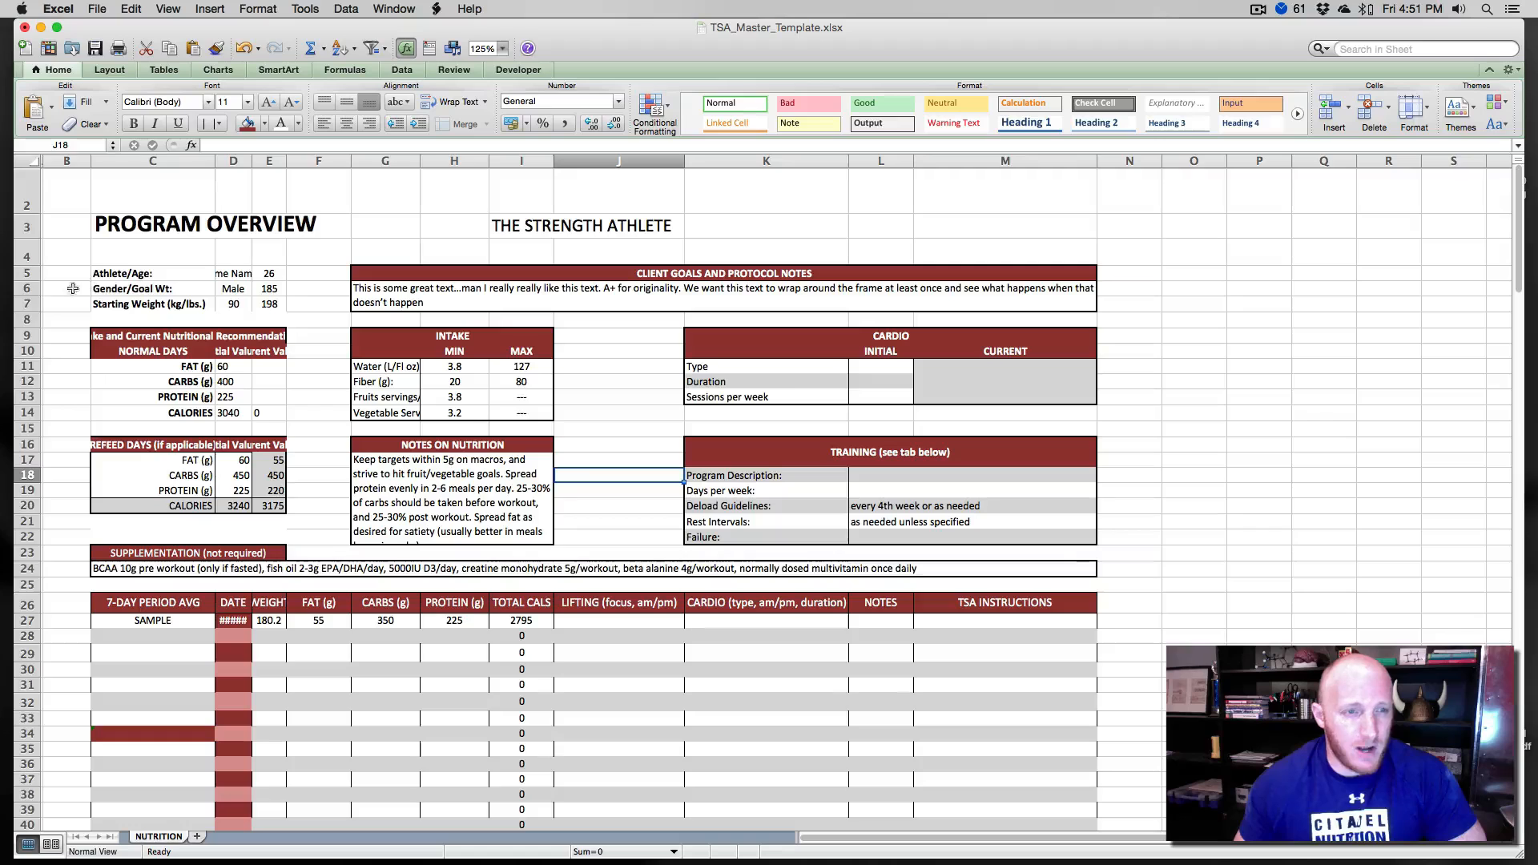
{"action": "left_click_drag", "start_coordinate": [37, 310], "coordinate": [36, 364]}
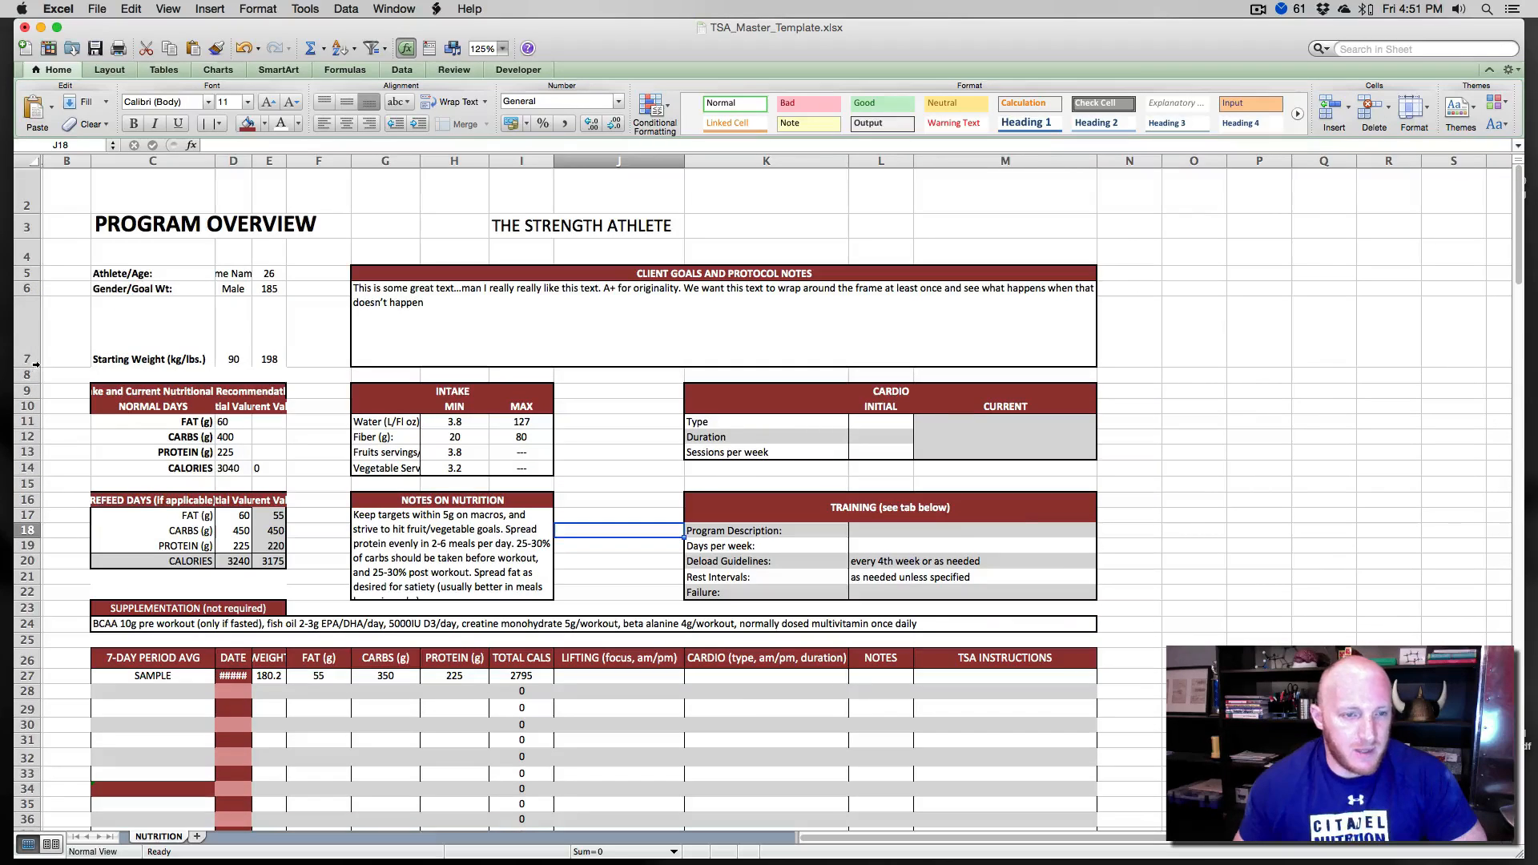
- Try middle and bottom vertical alignment on the client goals notes, then undo them along with the row 6 height increase
{"action": "left_click", "coordinate": [407, 305]}
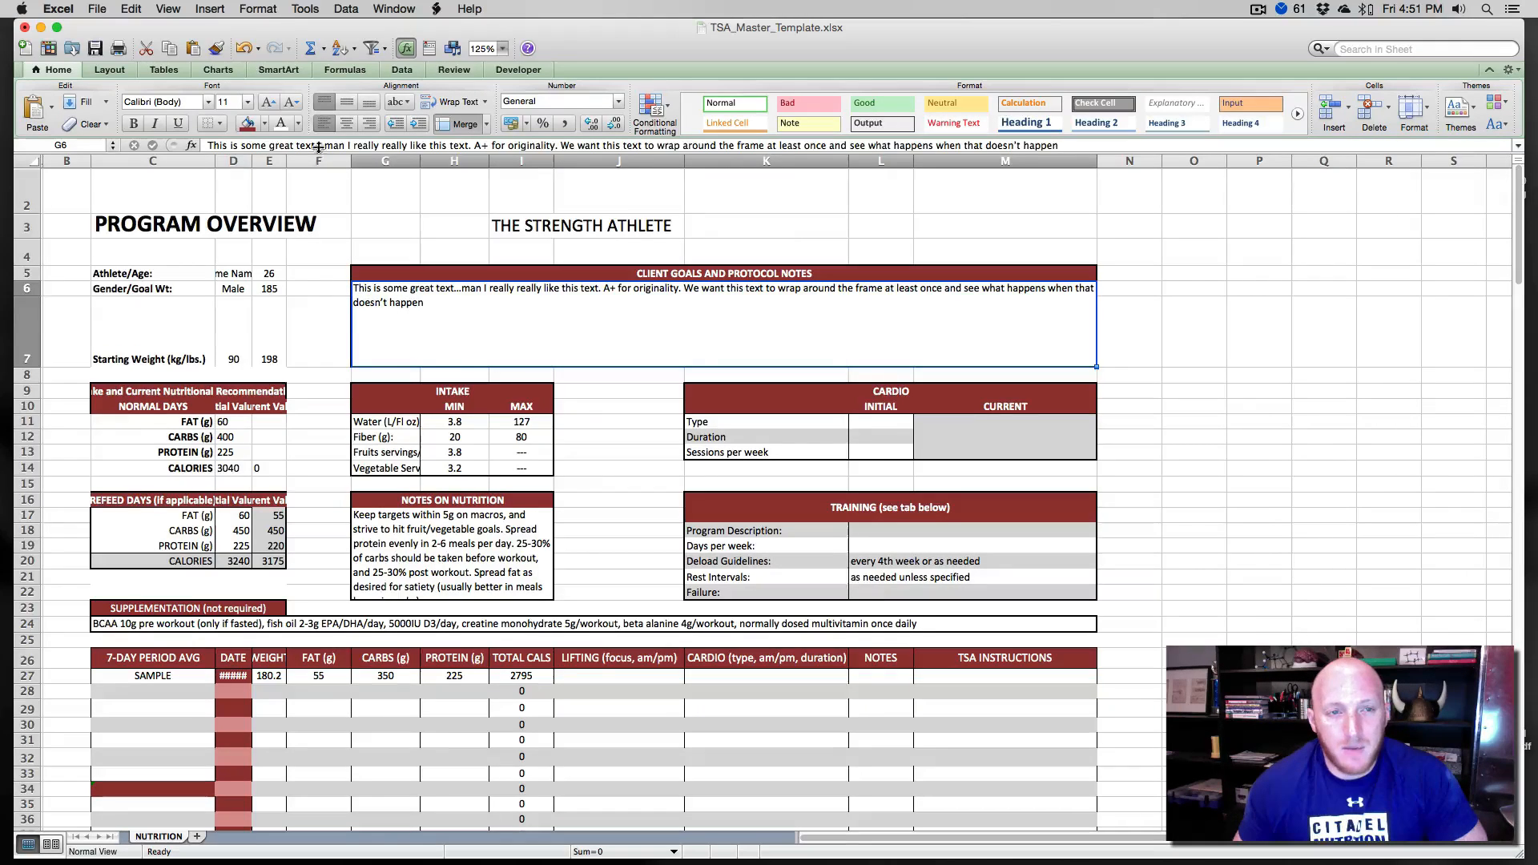
{"action": "left_click", "coordinate": [345, 110]}
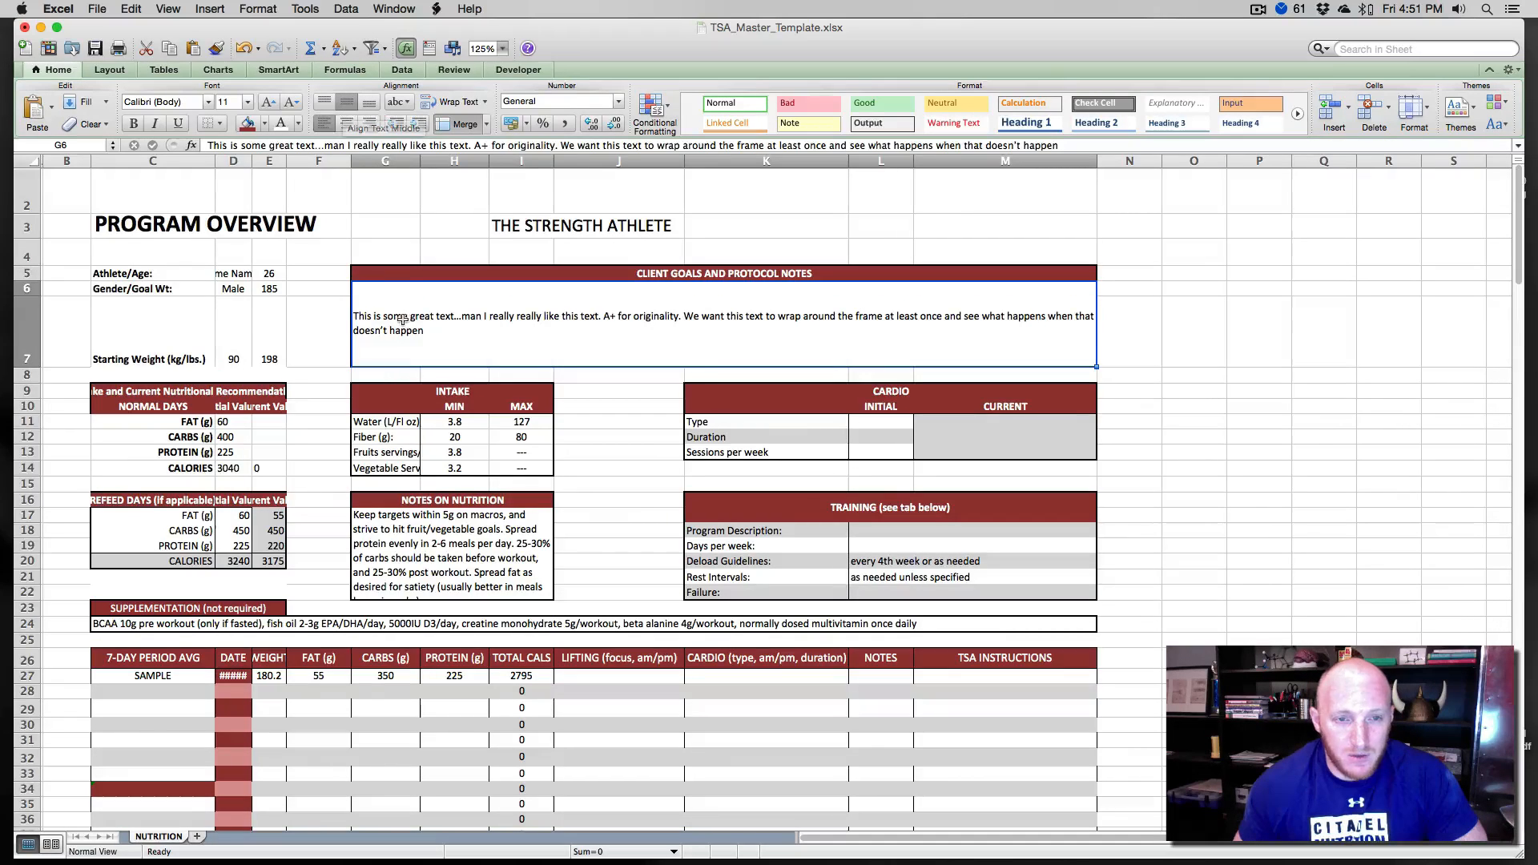
{"action": "left_click", "coordinate": [369, 112]}
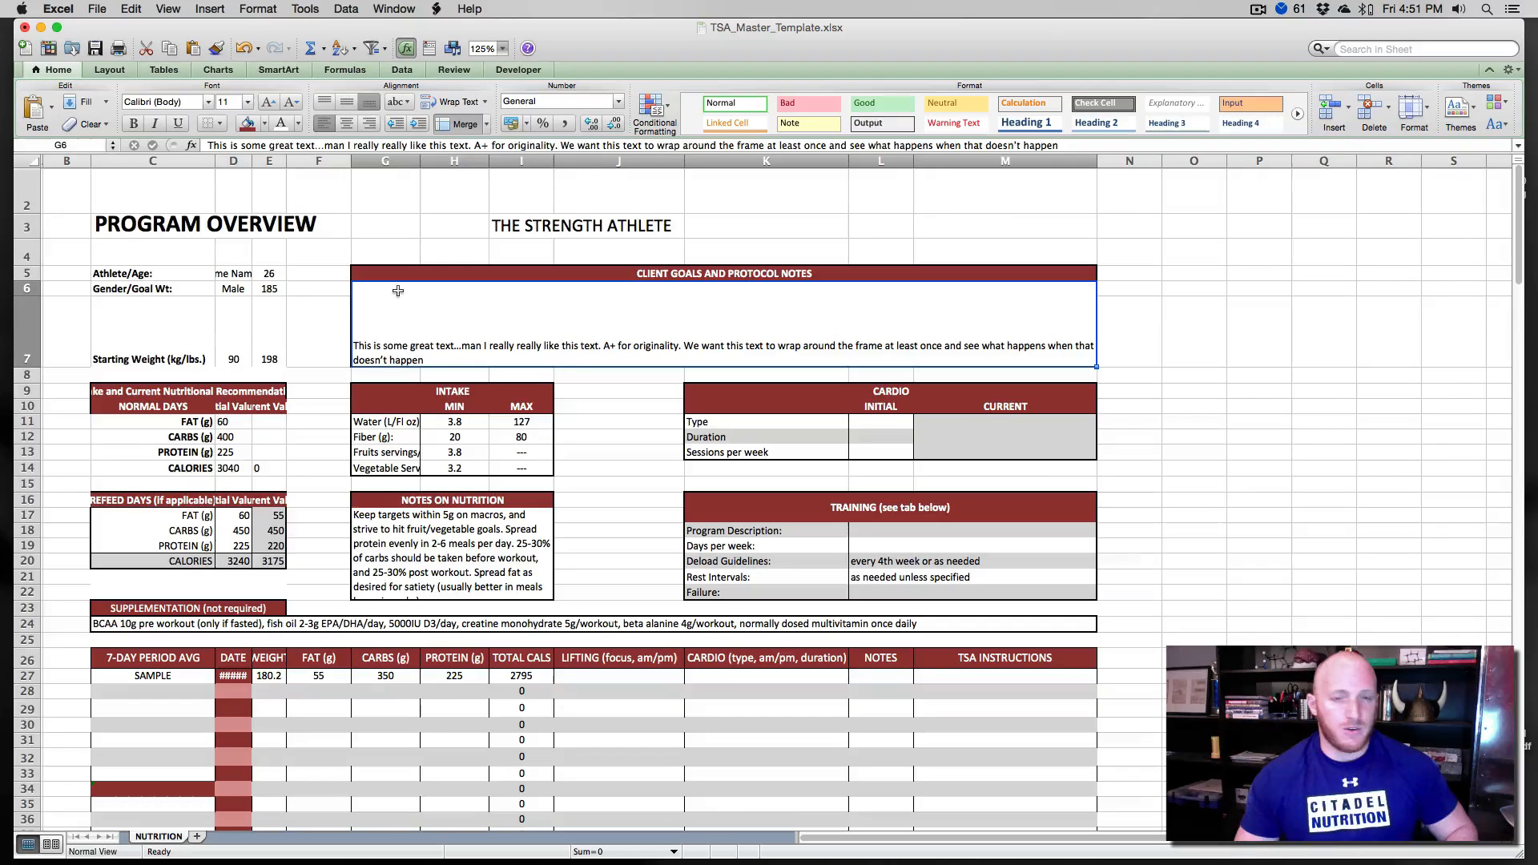
{"action": "key", "text": "super+z"}
{"action": "key", "text": "super+z"}
{"action": "key", "text": "super+z"}
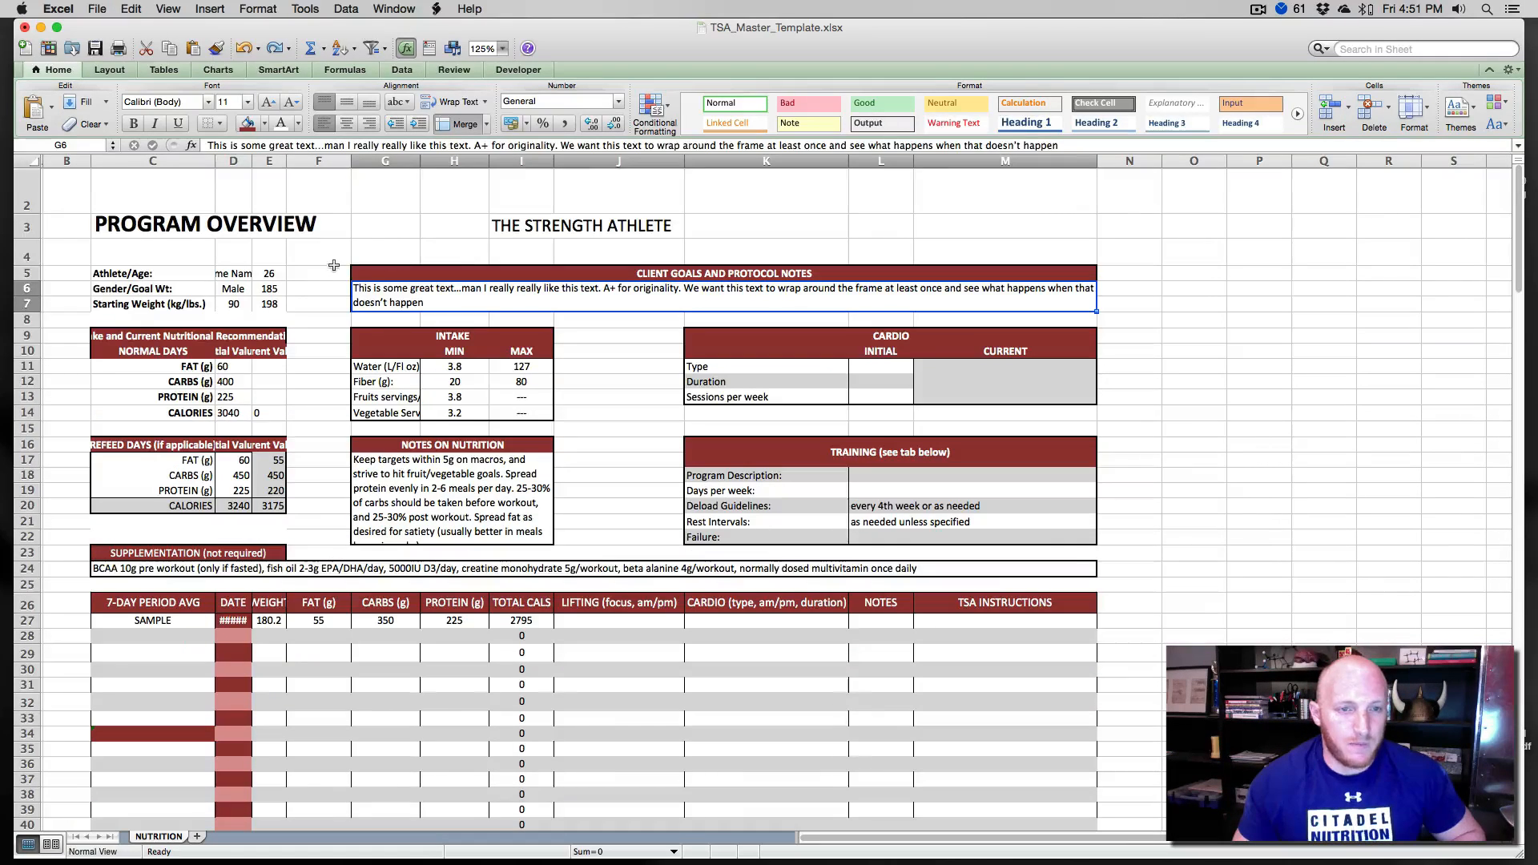
- Add outline and inside borders to the athlete info cells C5 to E7
{"action": "left_click", "coordinate": [334, 264]}
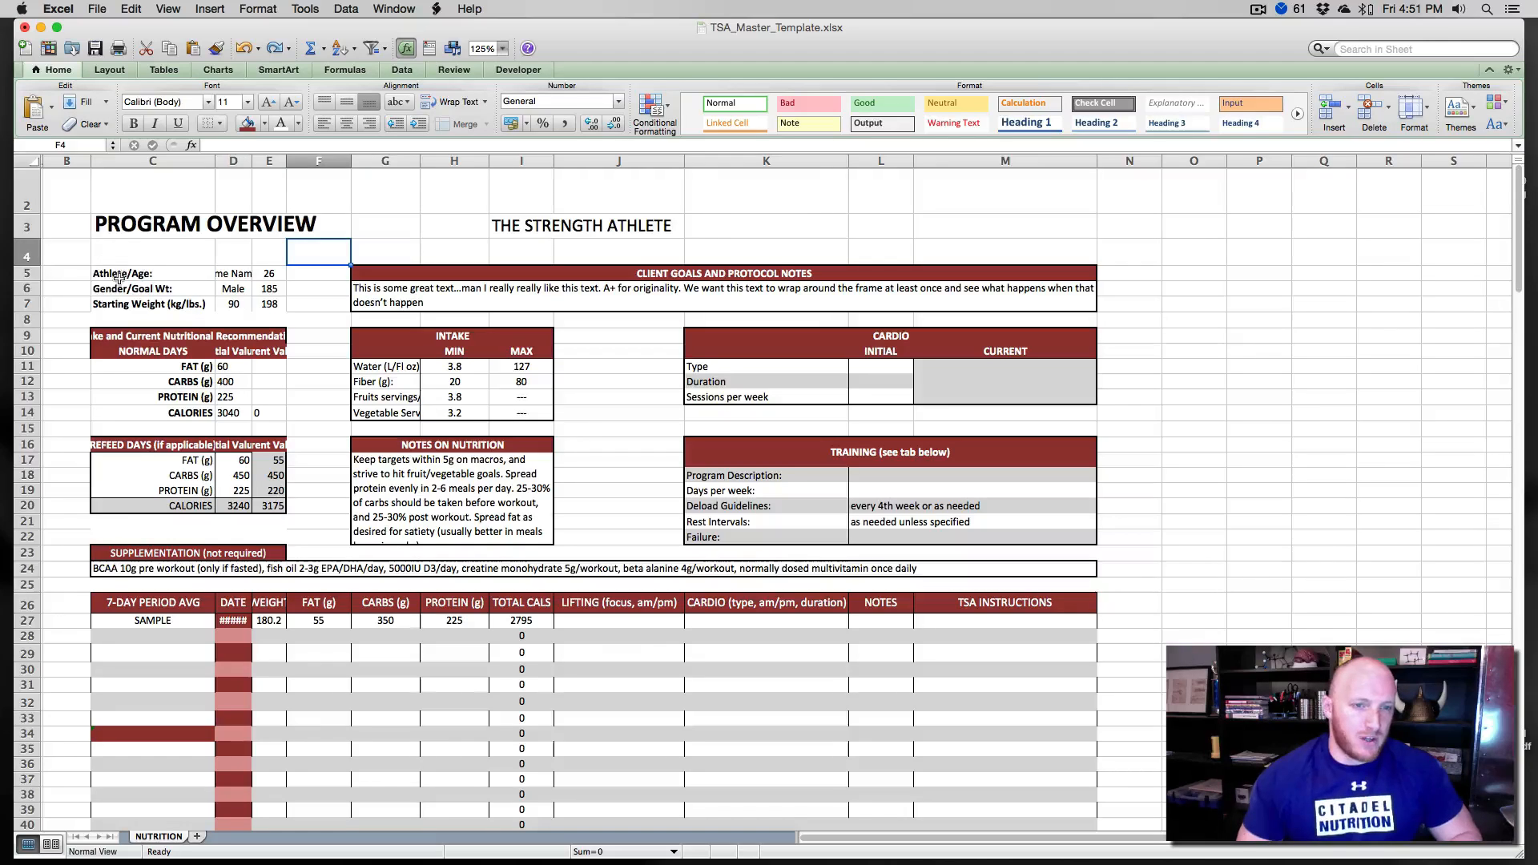
{"action": "left_click_drag", "start_coordinate": [118, 276], "coordinate": [263, 307]}
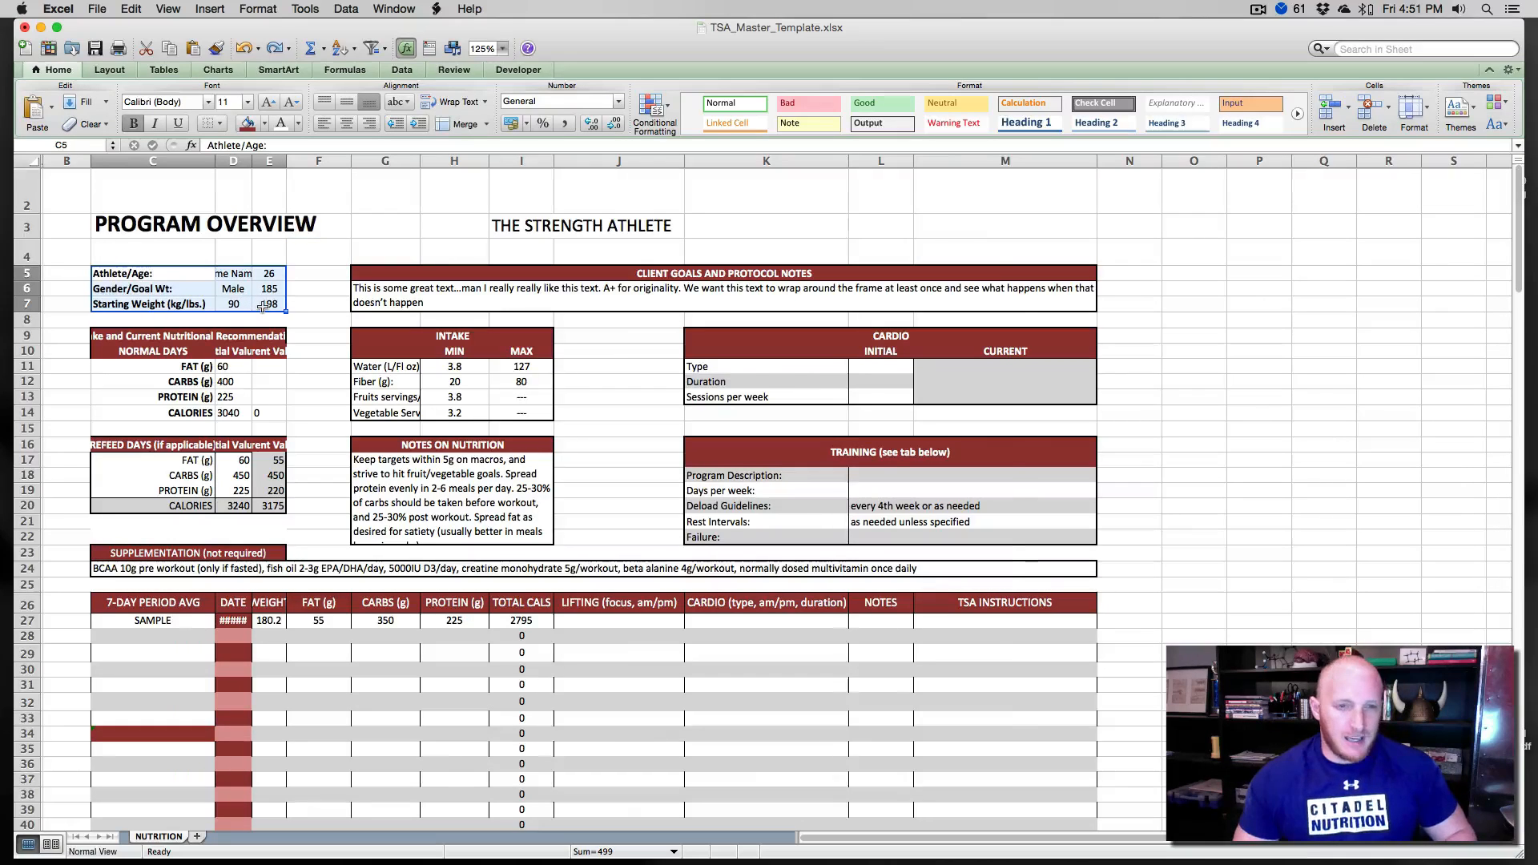
{"action": "key", "text": "super+1"}
{"action": "left_click", "coordinate": [793, 302]}
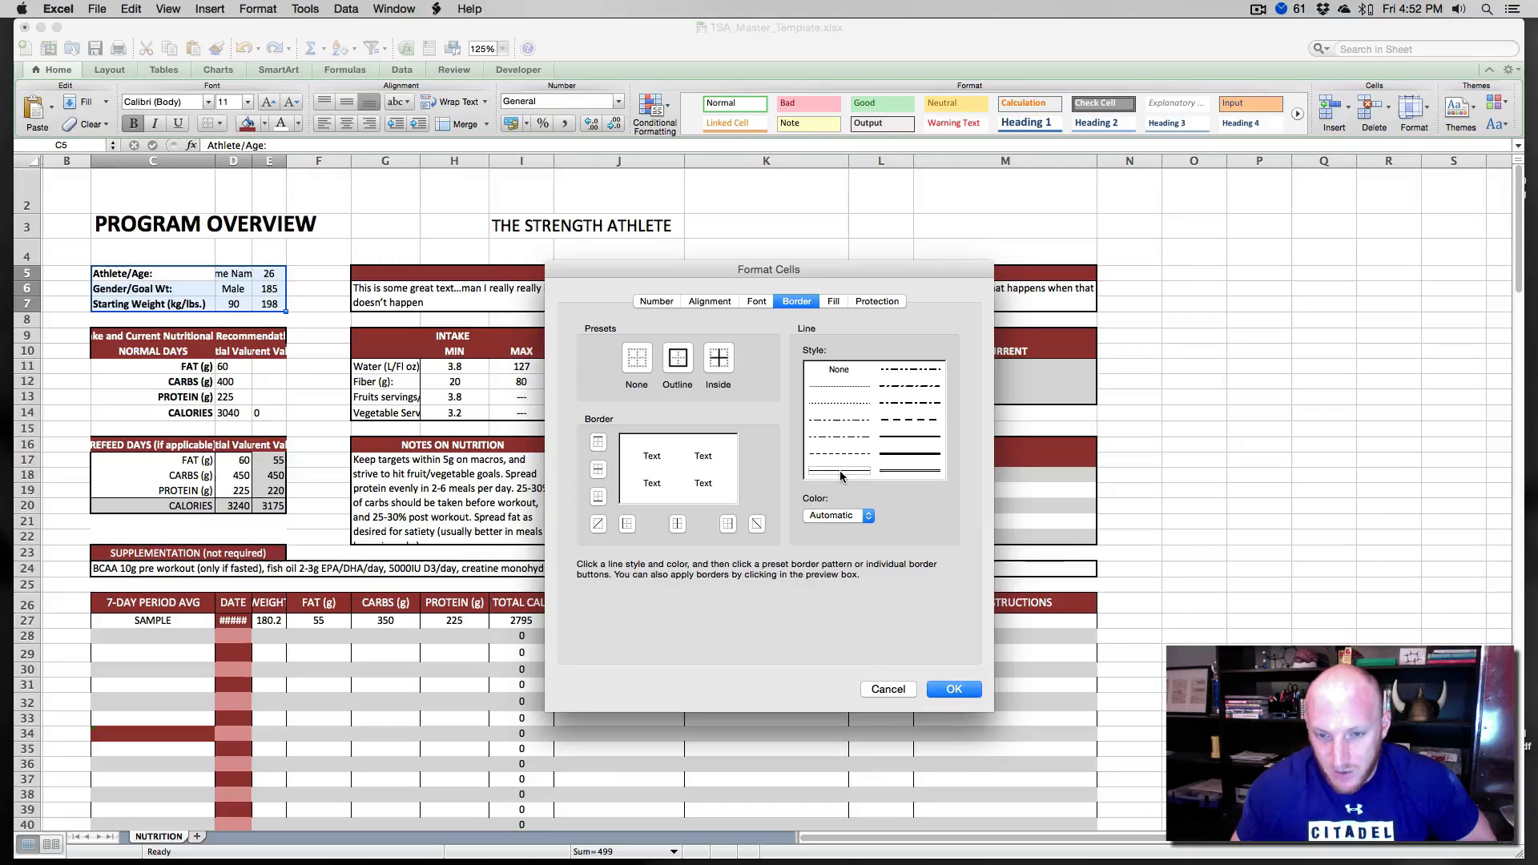
{"action": "left_click", "coordinate": [679, 463]}
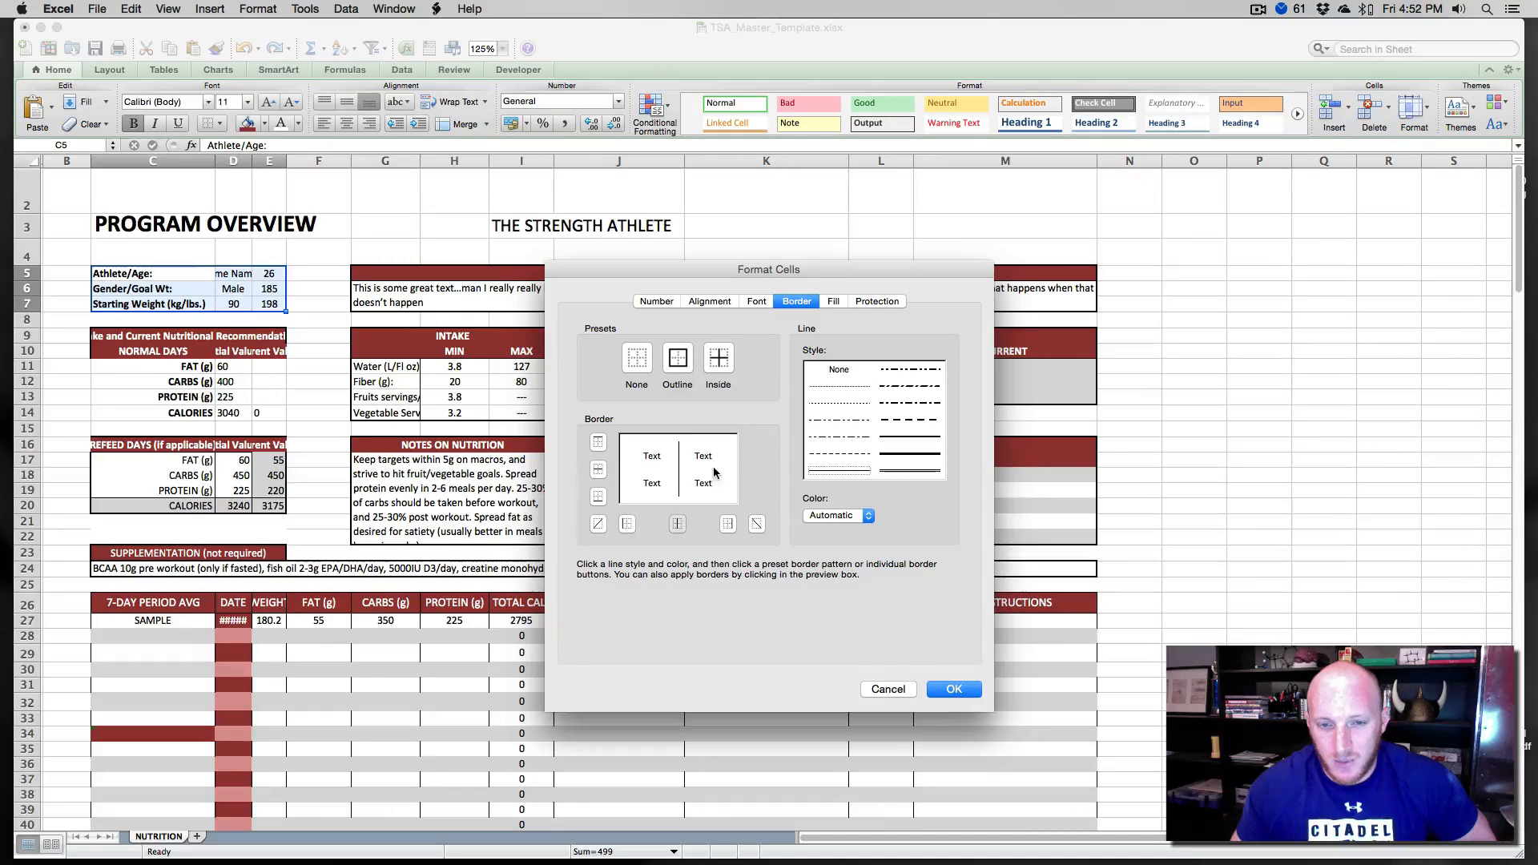
{"action": "left_click", "coordinate": [713, 471]}
{"action": "left_click", "coordinate": [704, 447]}
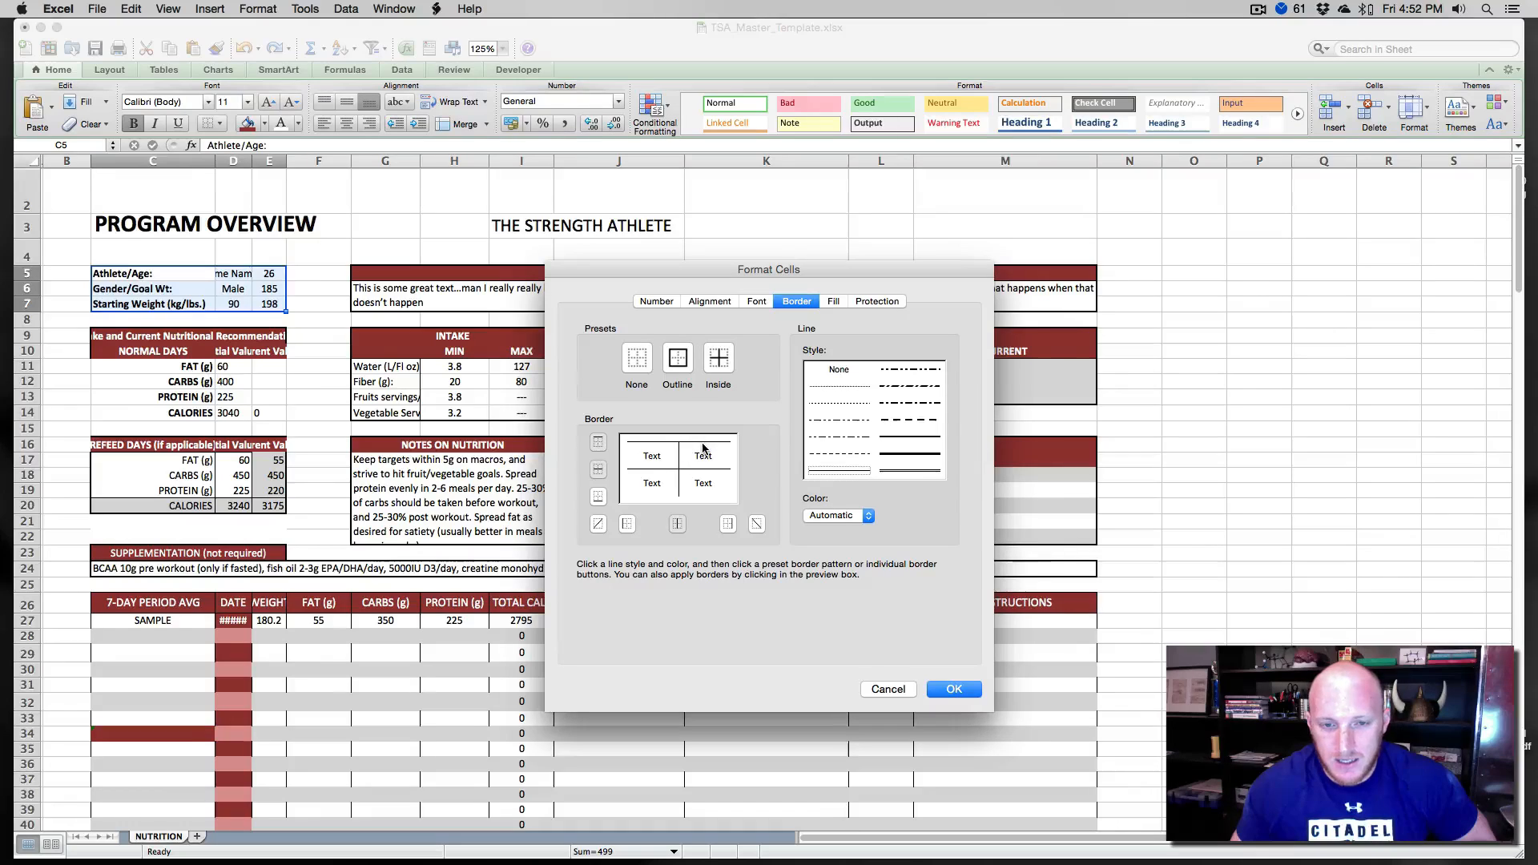
{"action": "left_click", "coordinate": [677, 360]}
{"action": "left_click", "coordinate": [718, 360]}
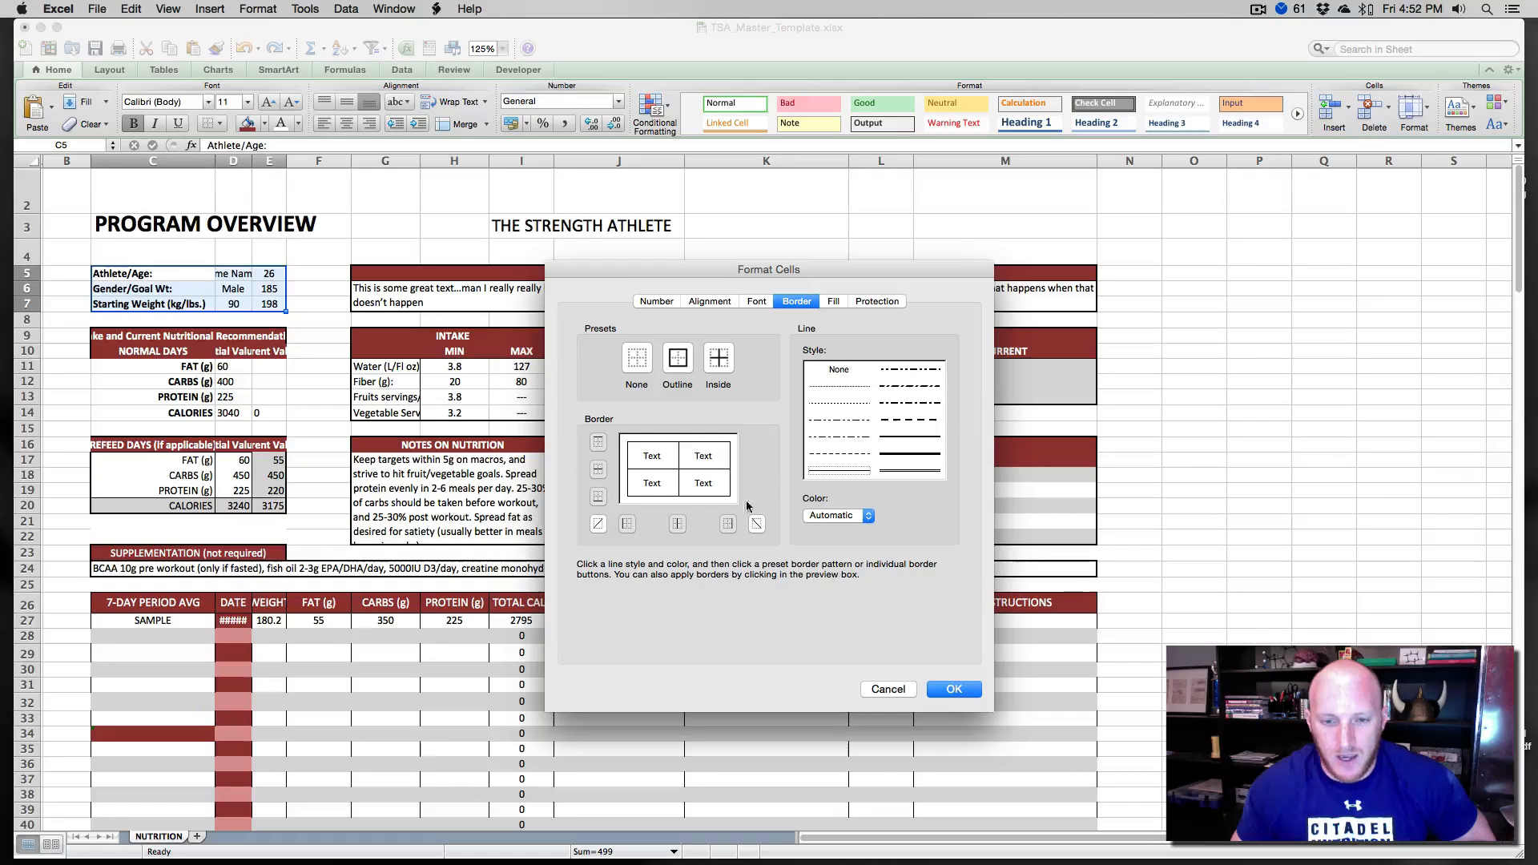
{"action": "left_click", "coordinate": [715, 458]}
{"action": "left_click", "coordinate": [718, 456]}
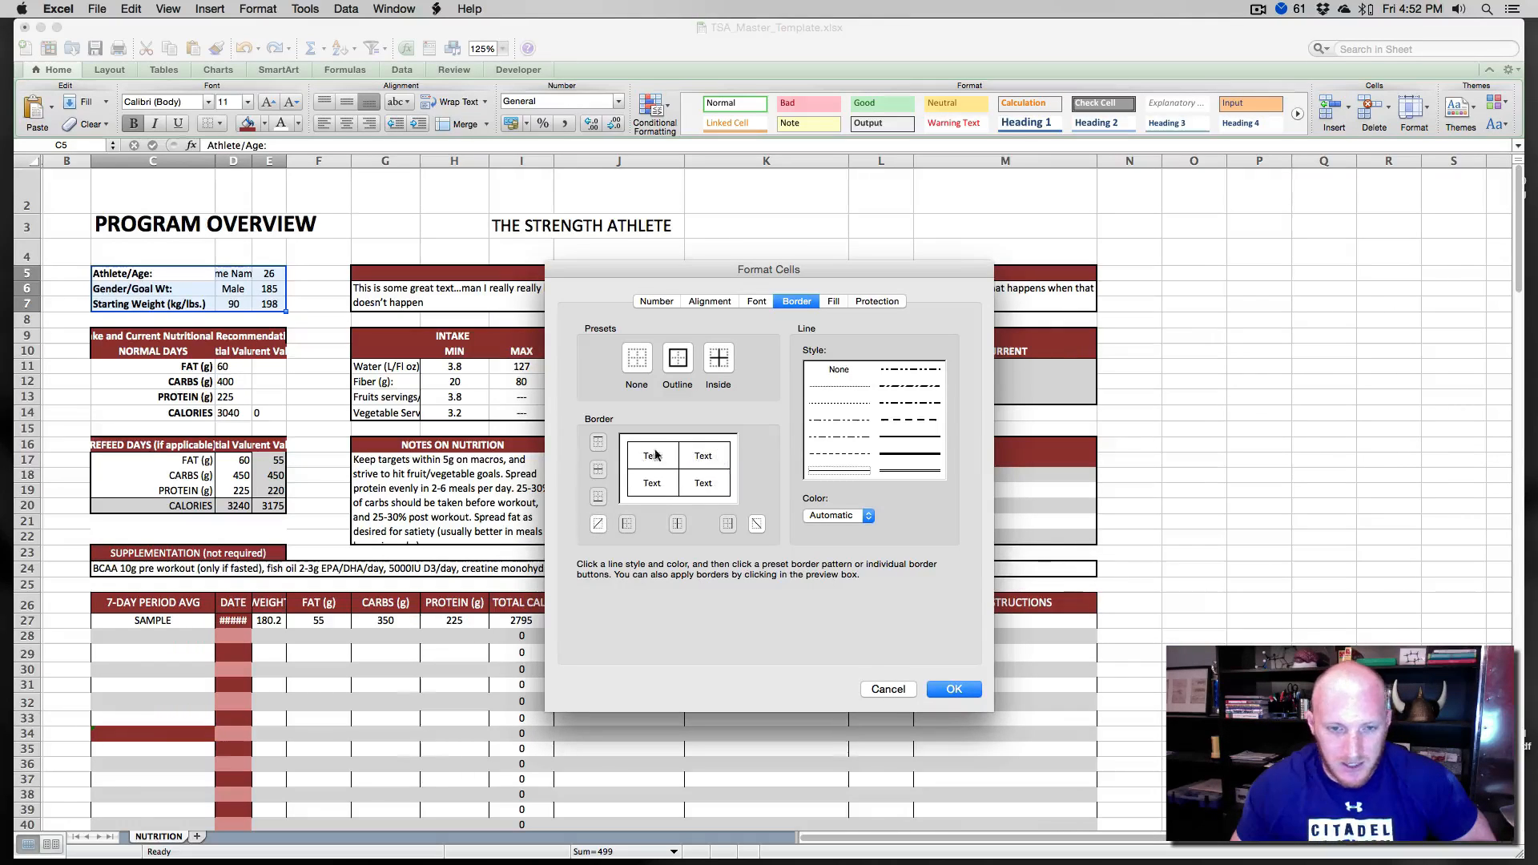
{"action": "left_click", "coordinate": [642, 455]}
{"action": "left_click", "coordinate": [642, 455]}
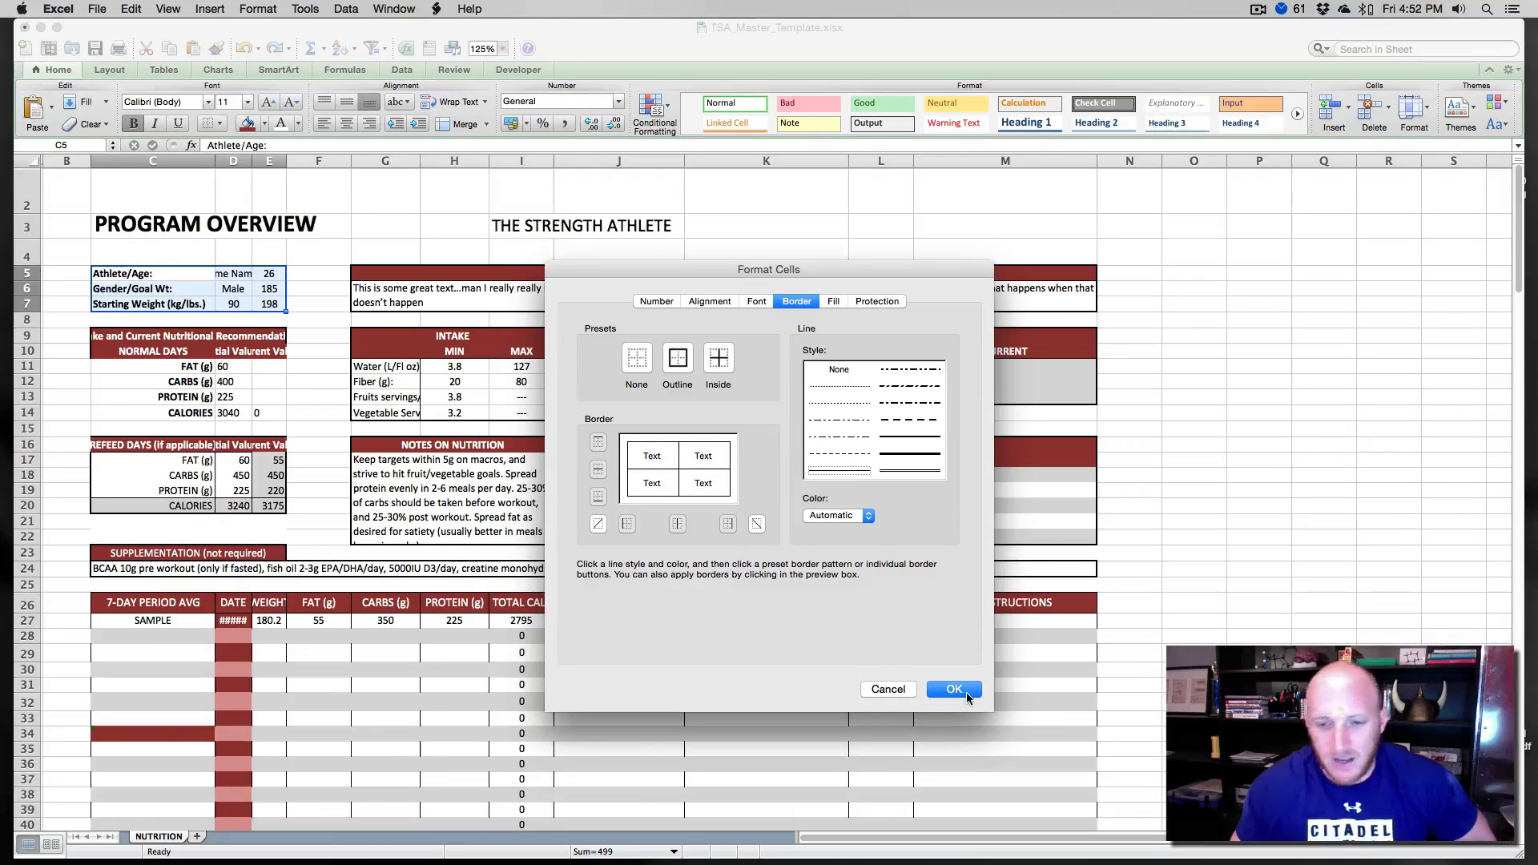
{"action": "left_click", "coordinate": [966, 694]}
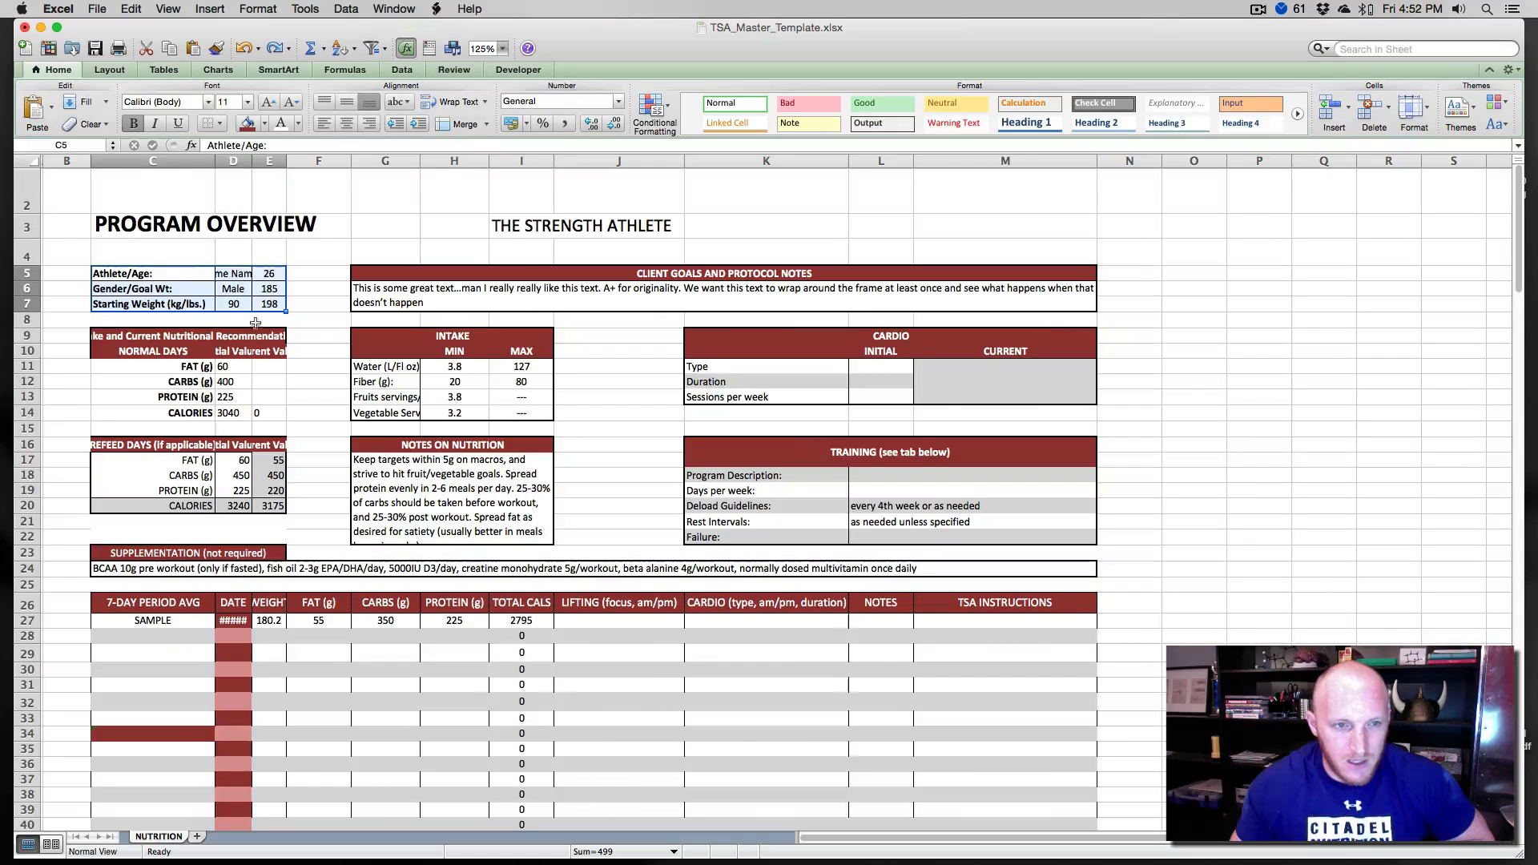
- Reapply the C5 to E7 borders with a heavier outline line style and thin inside lines
{"action": "left_click", "coordinate": [298, 319]}
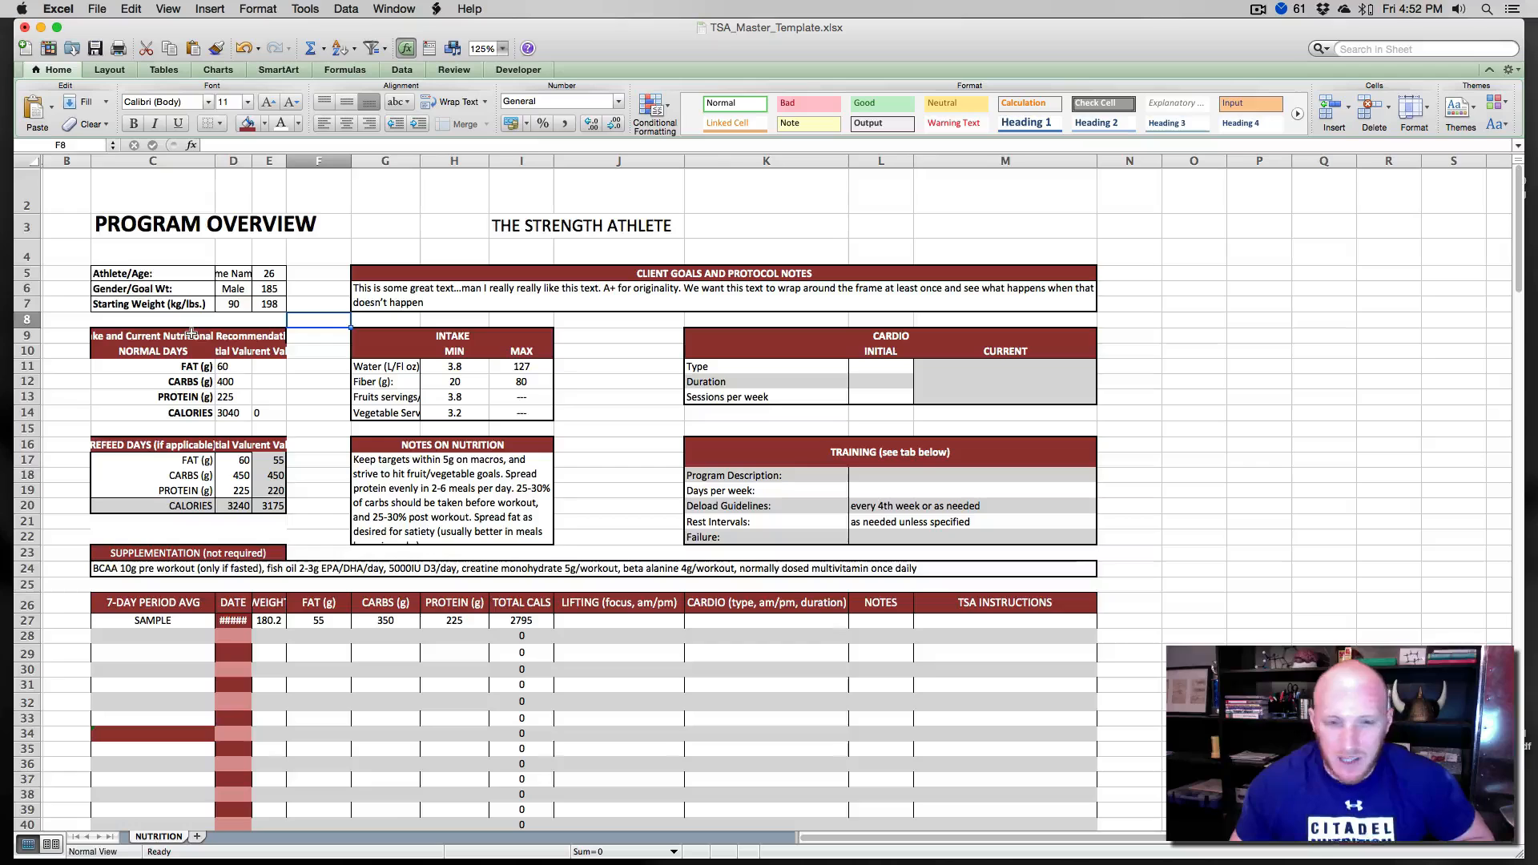
{"action": "left_click_drag", "start_coordinate": [149, 274], "coordinate": [270, 304]}
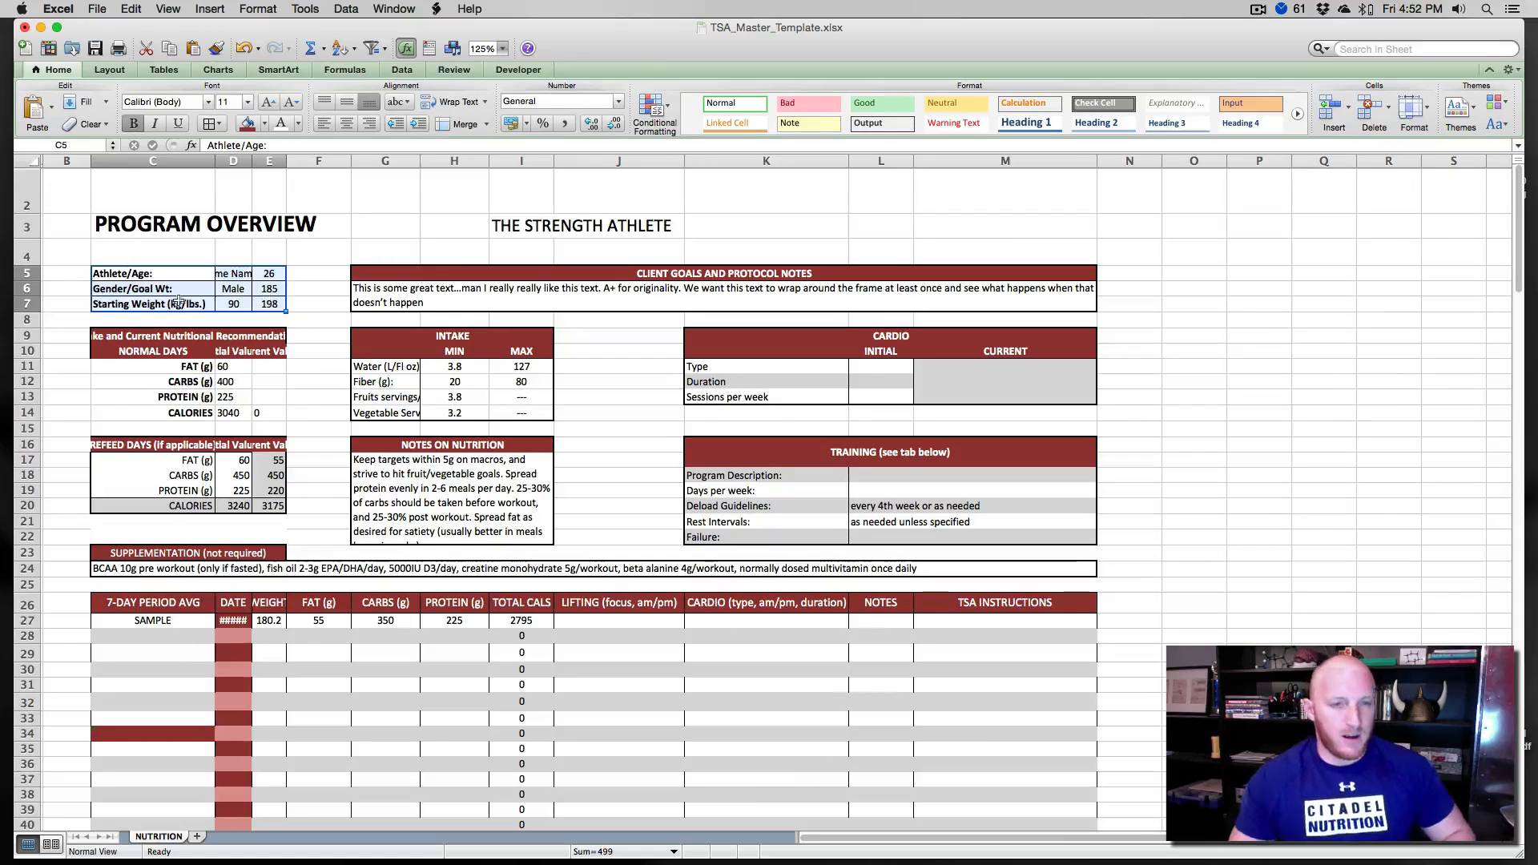
{"action": "key", "text": "super+1"}
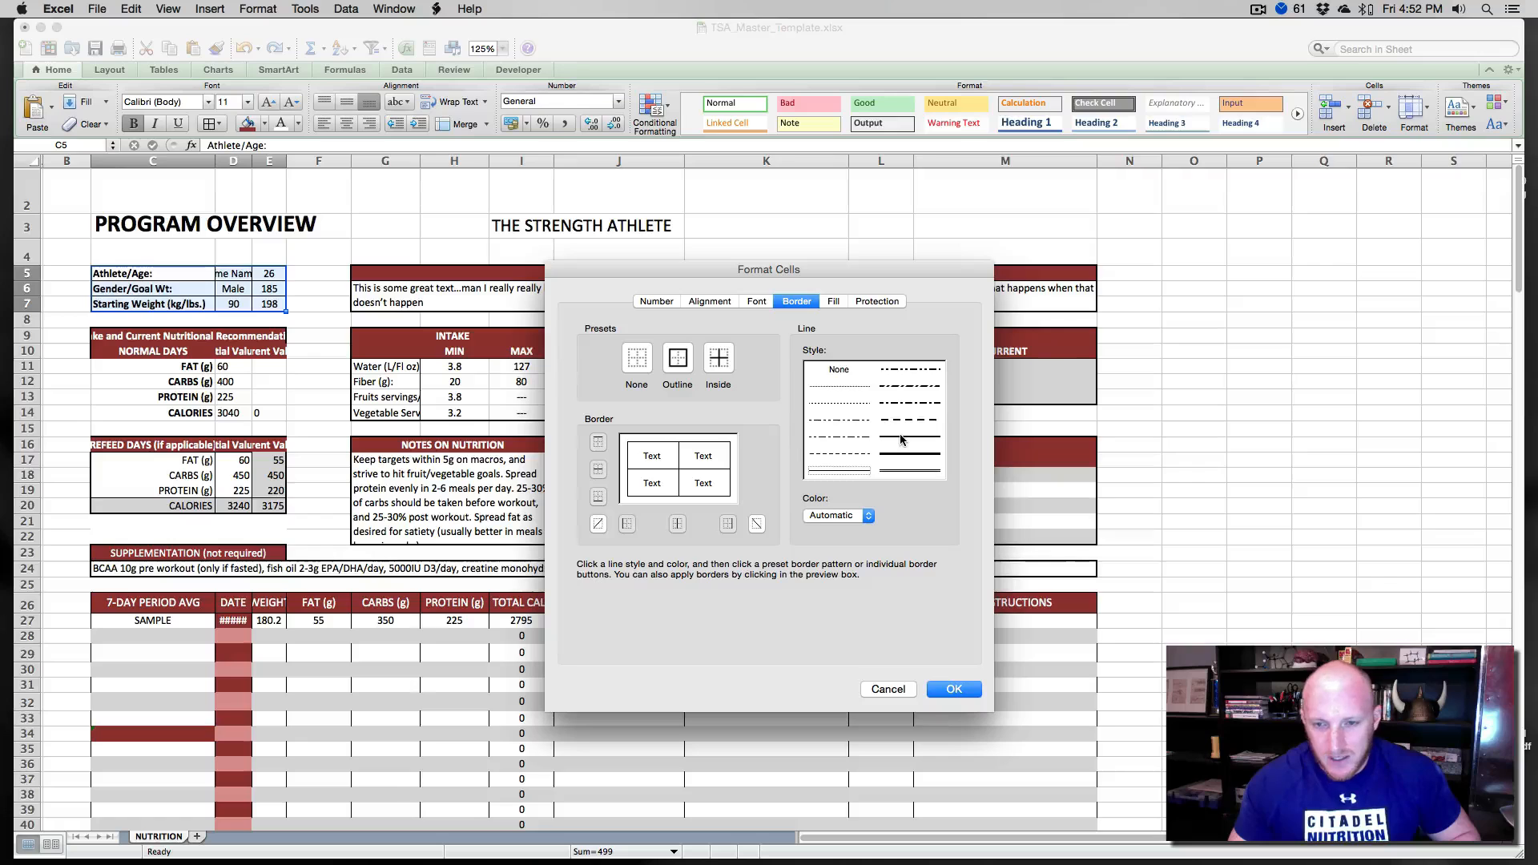
{"action": "left_click", "coordinate": [902, 437]}
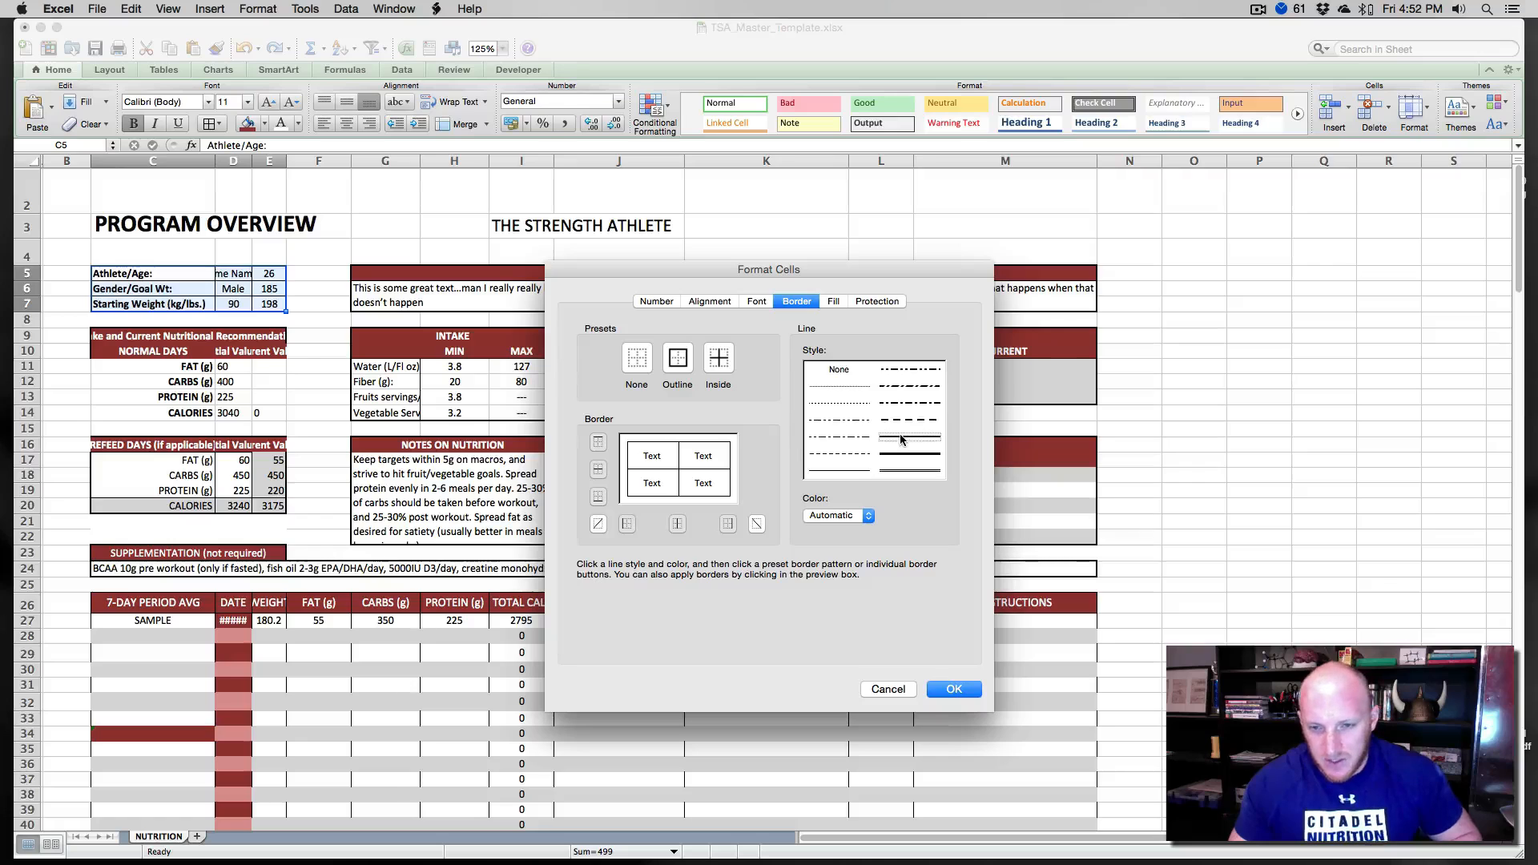
{"action": "left_click", "coordinate": [678, 358]}
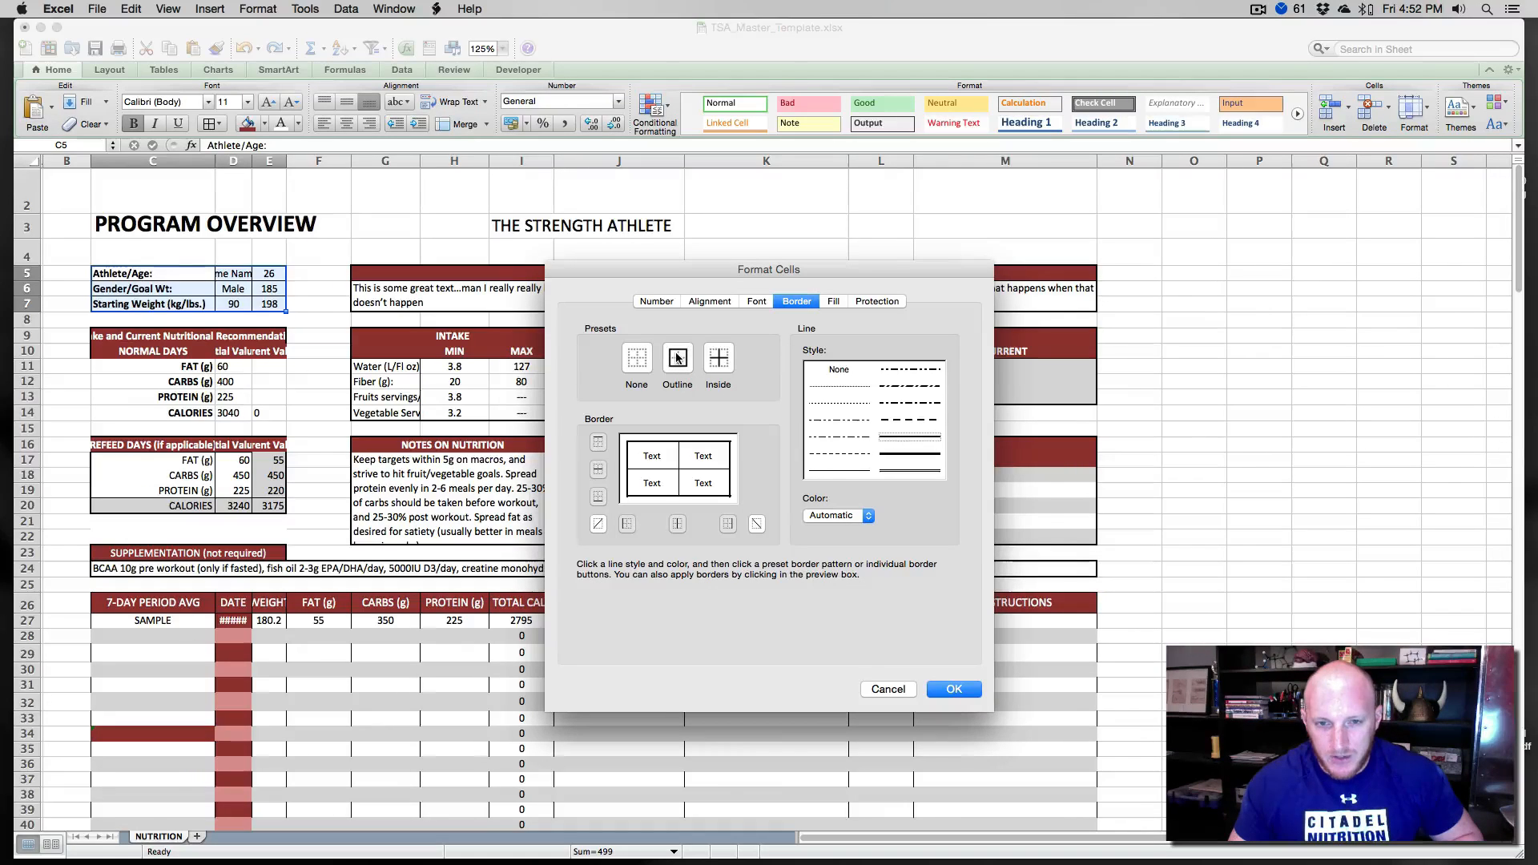
{"action": "left_click", "coordinate": [839, 389]}
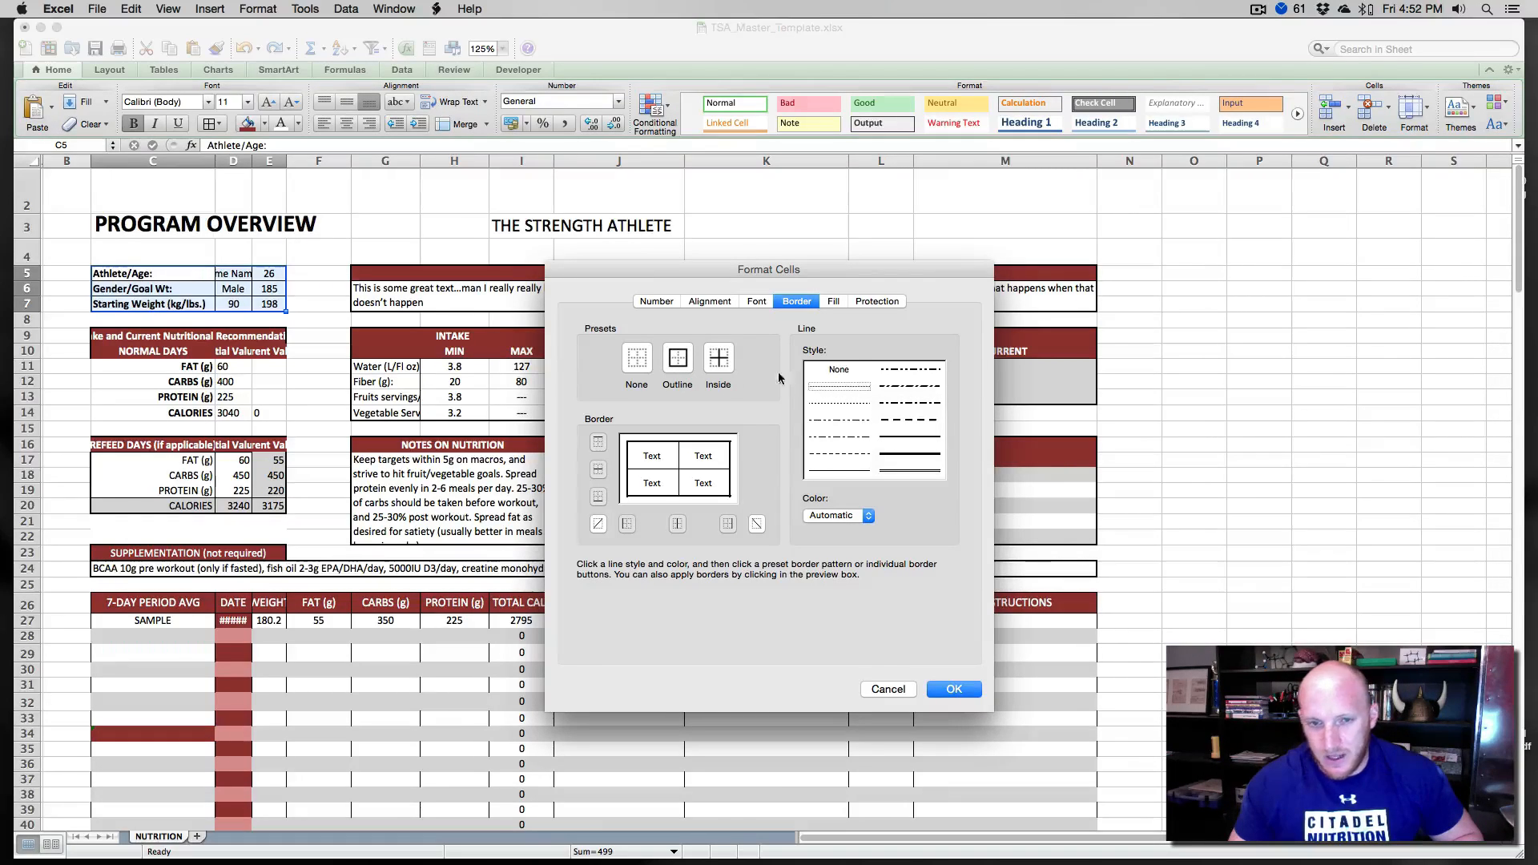
{"action": "left_click", "coordinate": [726, 365]}
{"action": "left_click", "coordinate": [947, 690]}
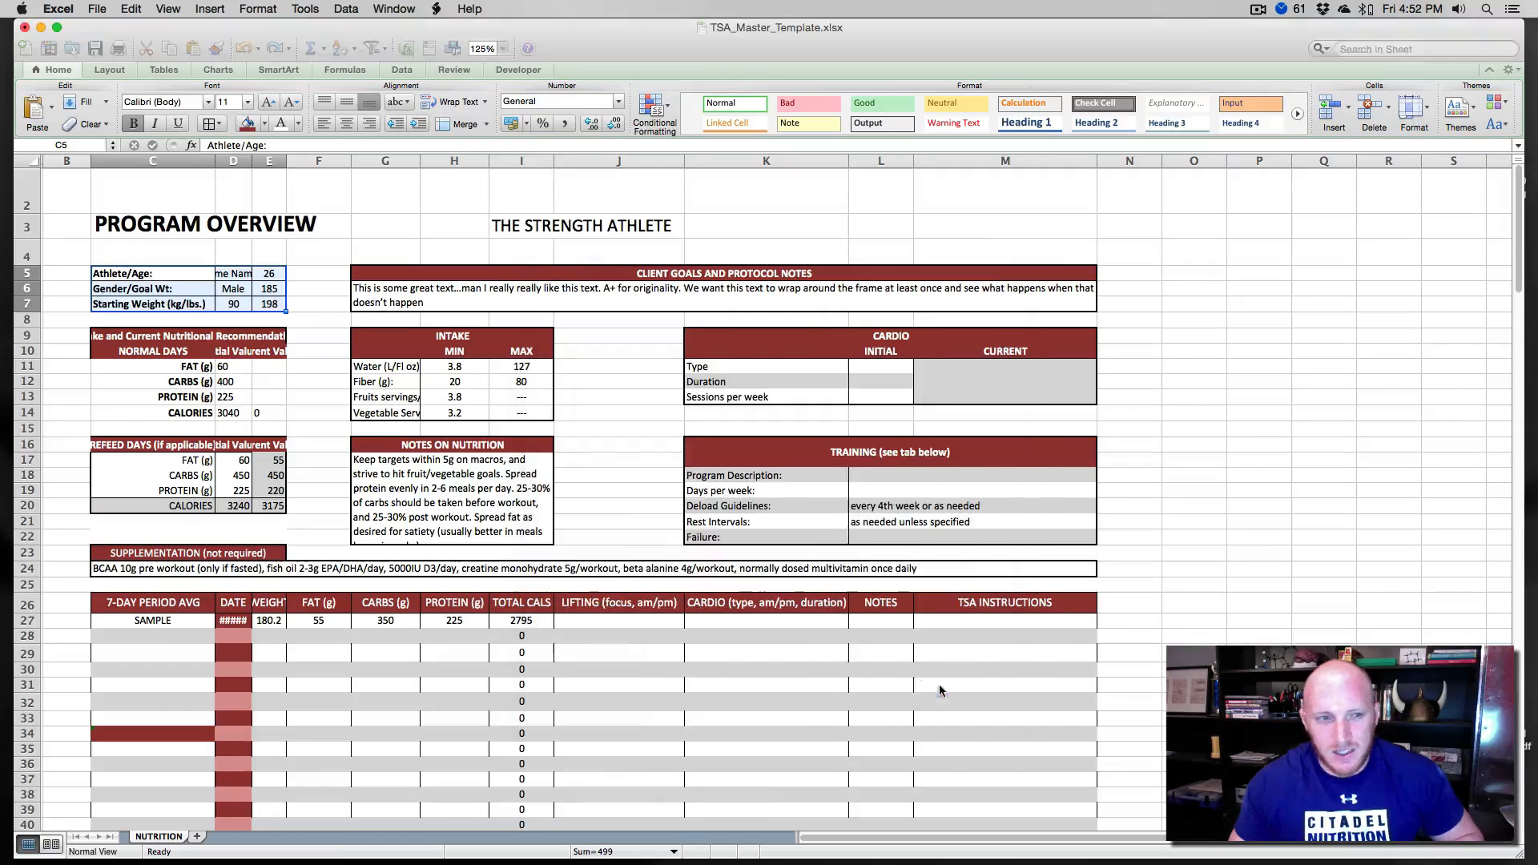
- Fill the athlete info cells C5 to E7 with the dark red header color
{"action": "left_click", "coordinate": [346, 336]}
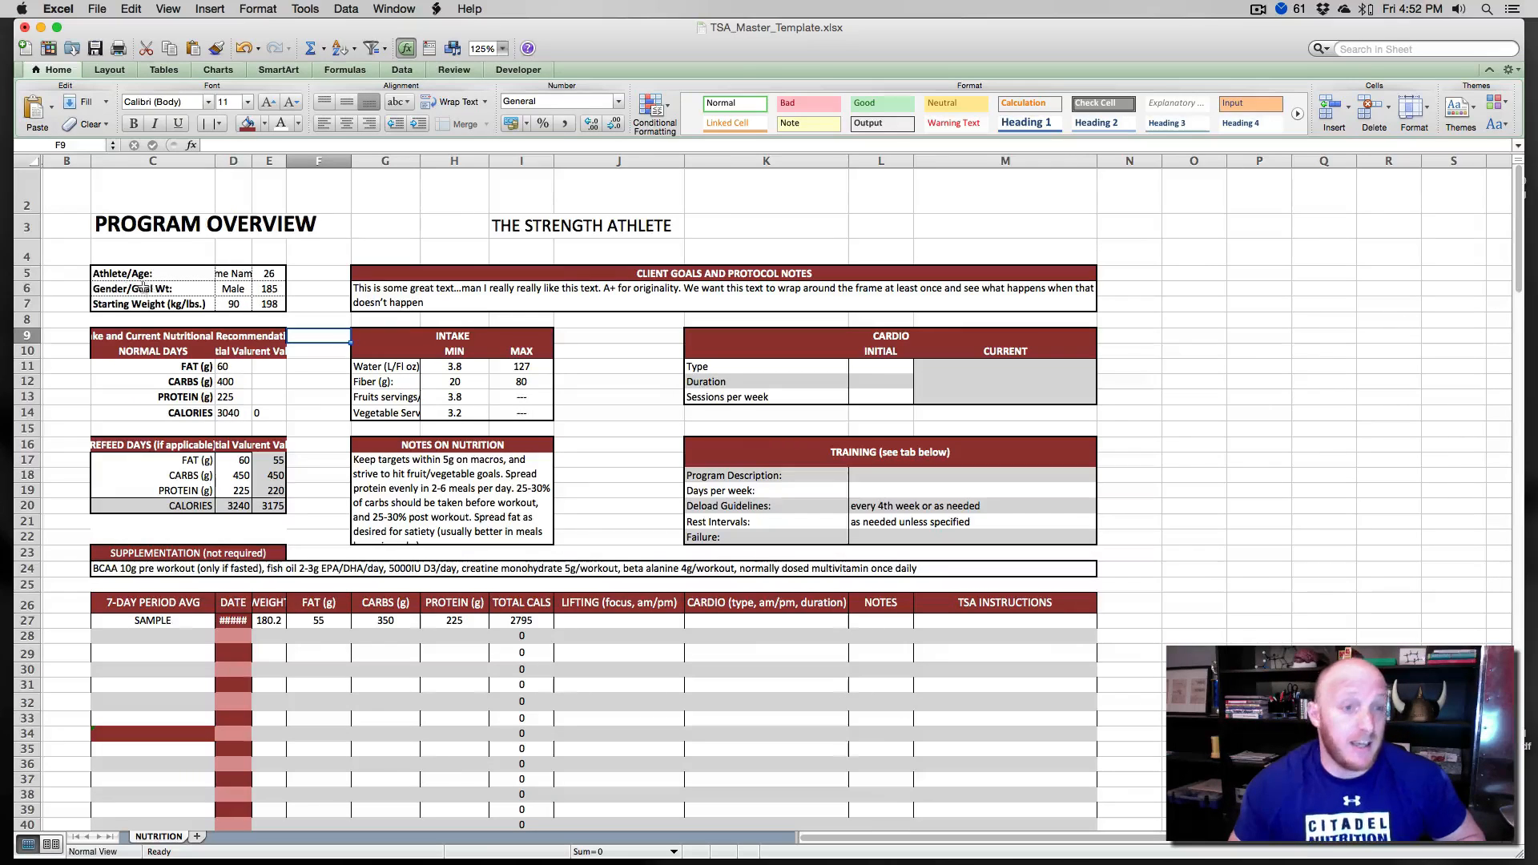
{"action": "left_click_drag", "start_coordinate": [121, 274], "coordinate": [277, 304]}
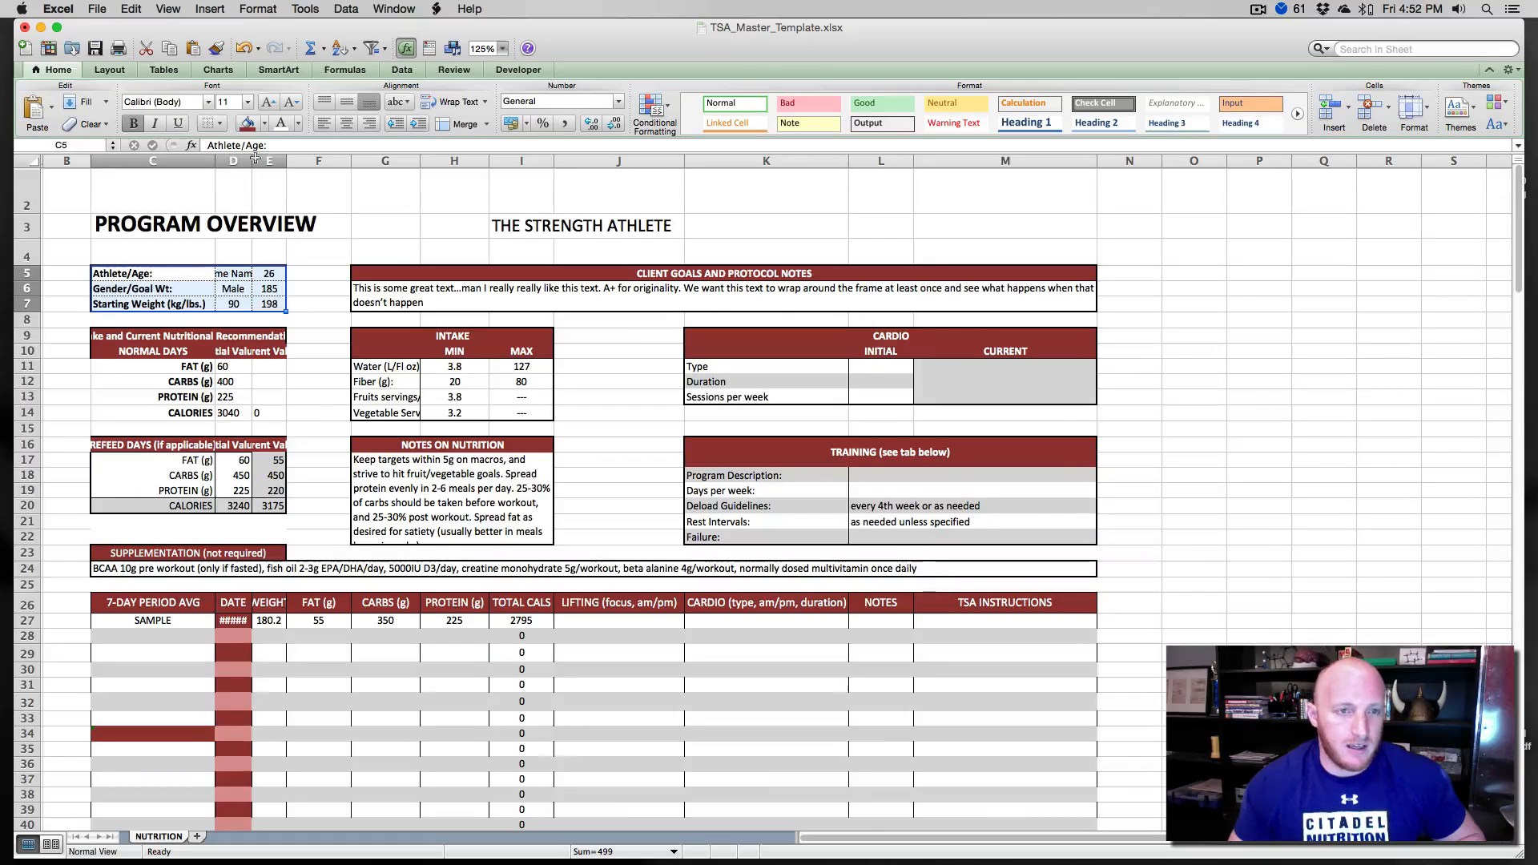
{"action": "left_click", "coordinate": [258, 130]}
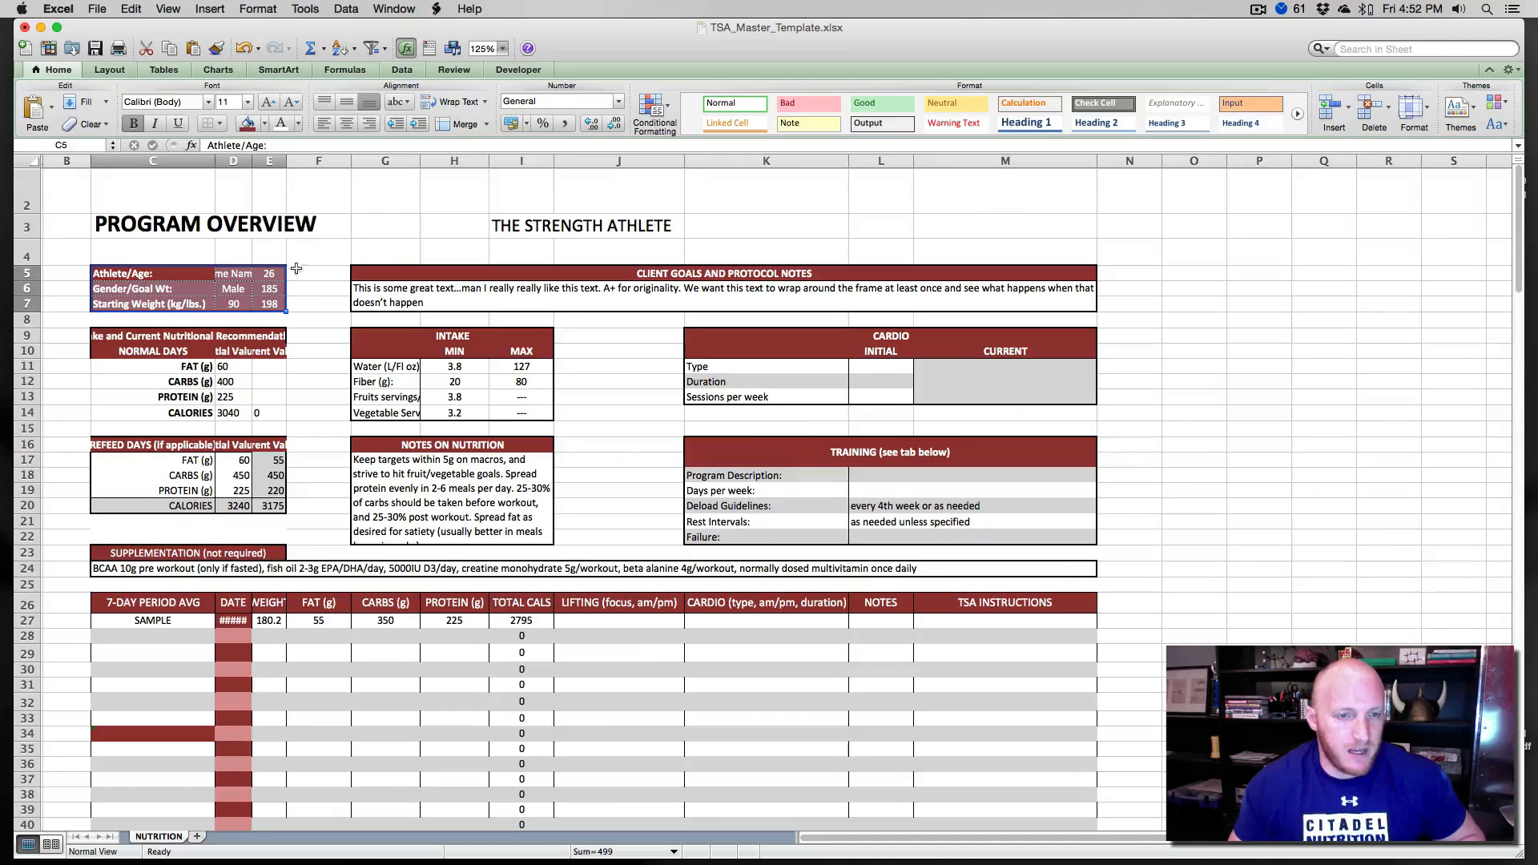
- Set thin white inside and outline borders on the athlete info cells C5 to E7
{"action": "key", "text": "super+1"}
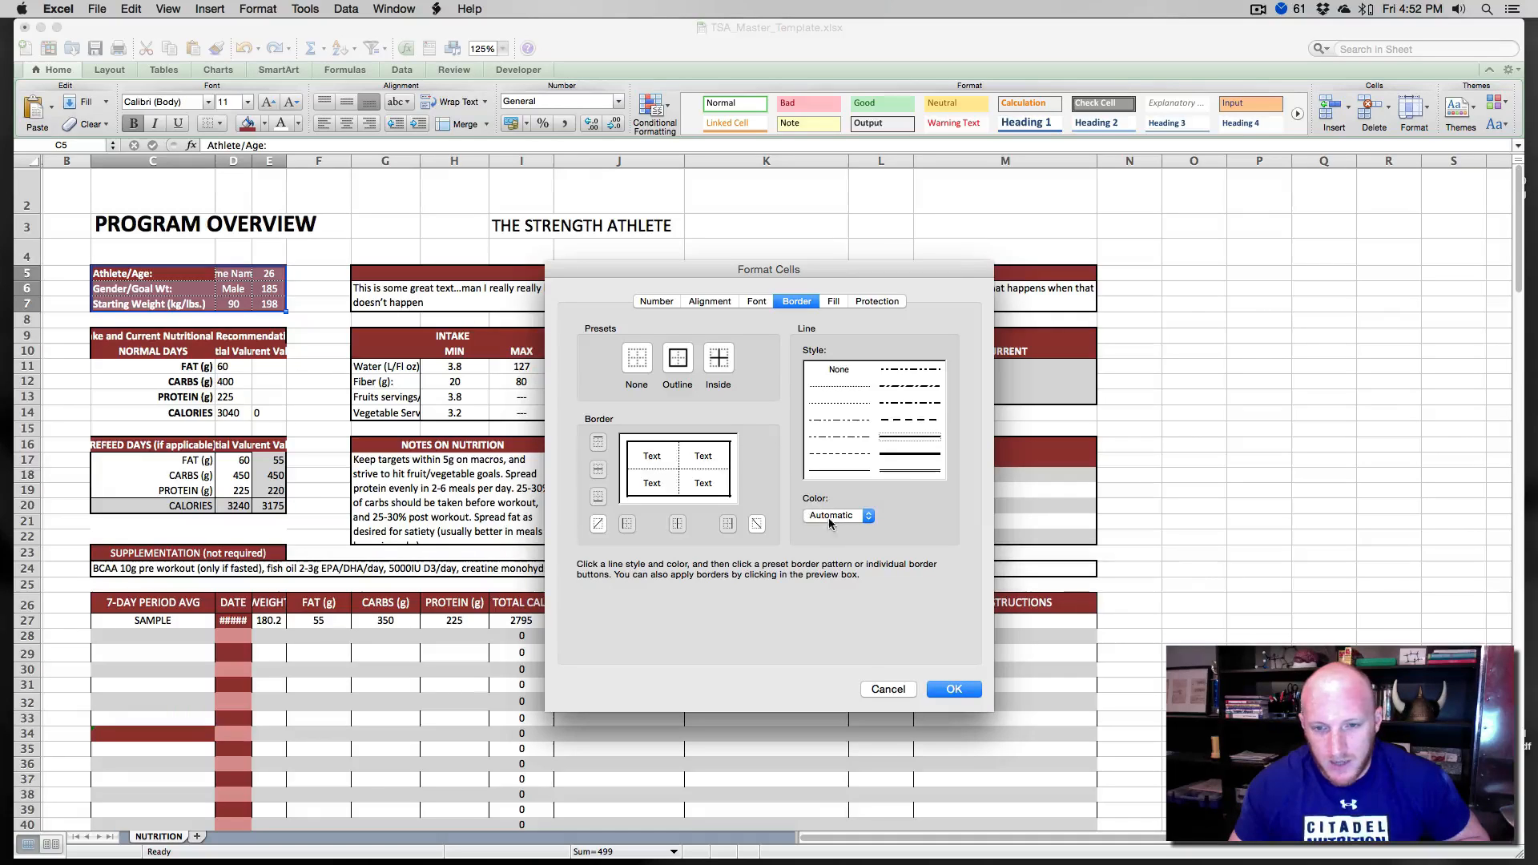
{"action": "left_click", "coordinate": [833, 518]}
{"action": "left_click", "coordinate": [808, 565]}
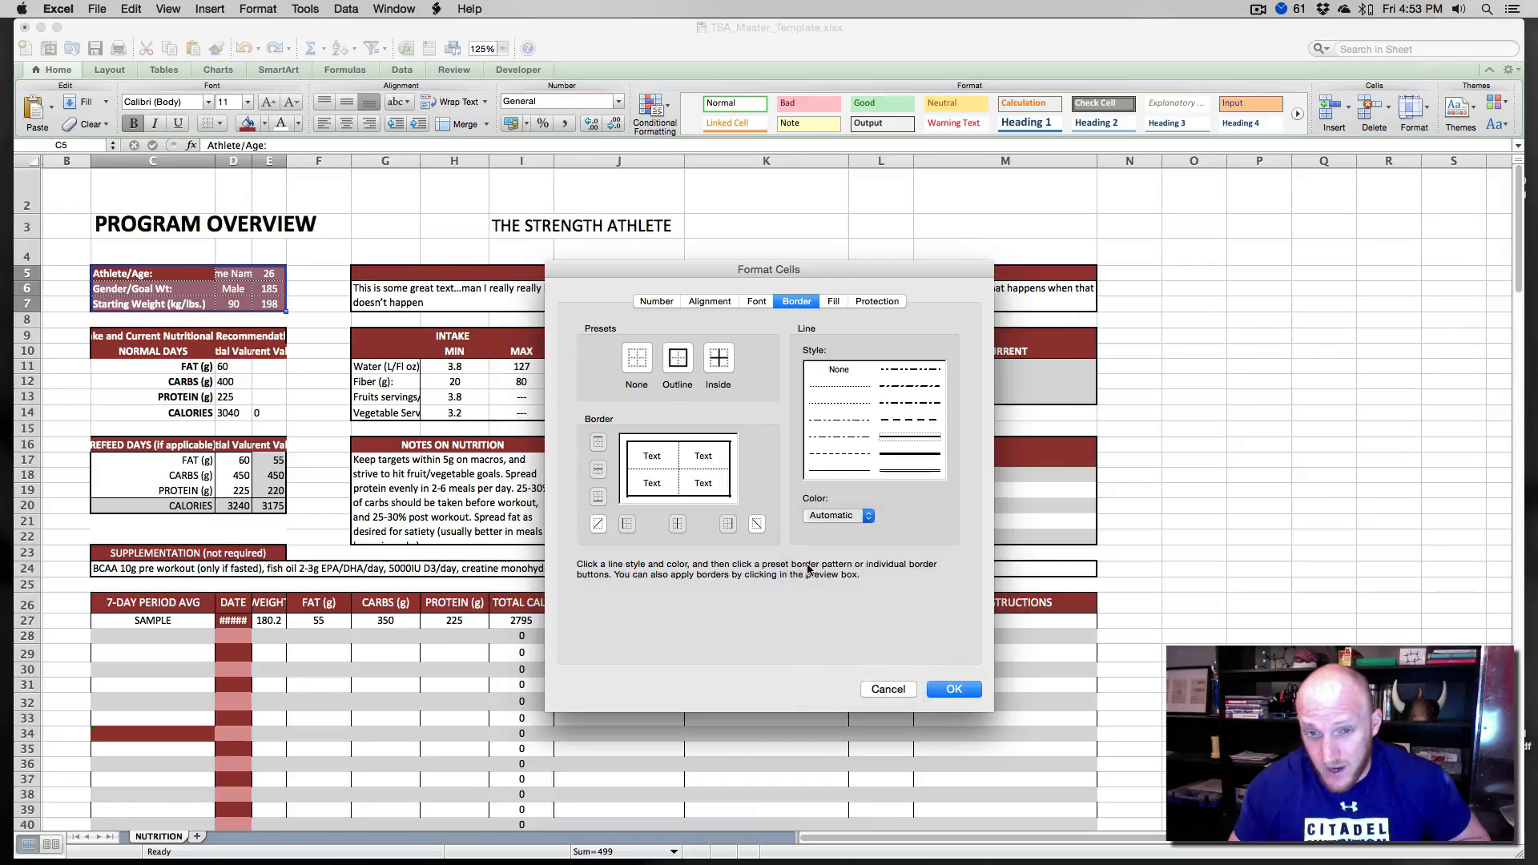
{"action": "left_click", "coordinate": [850, 386]}
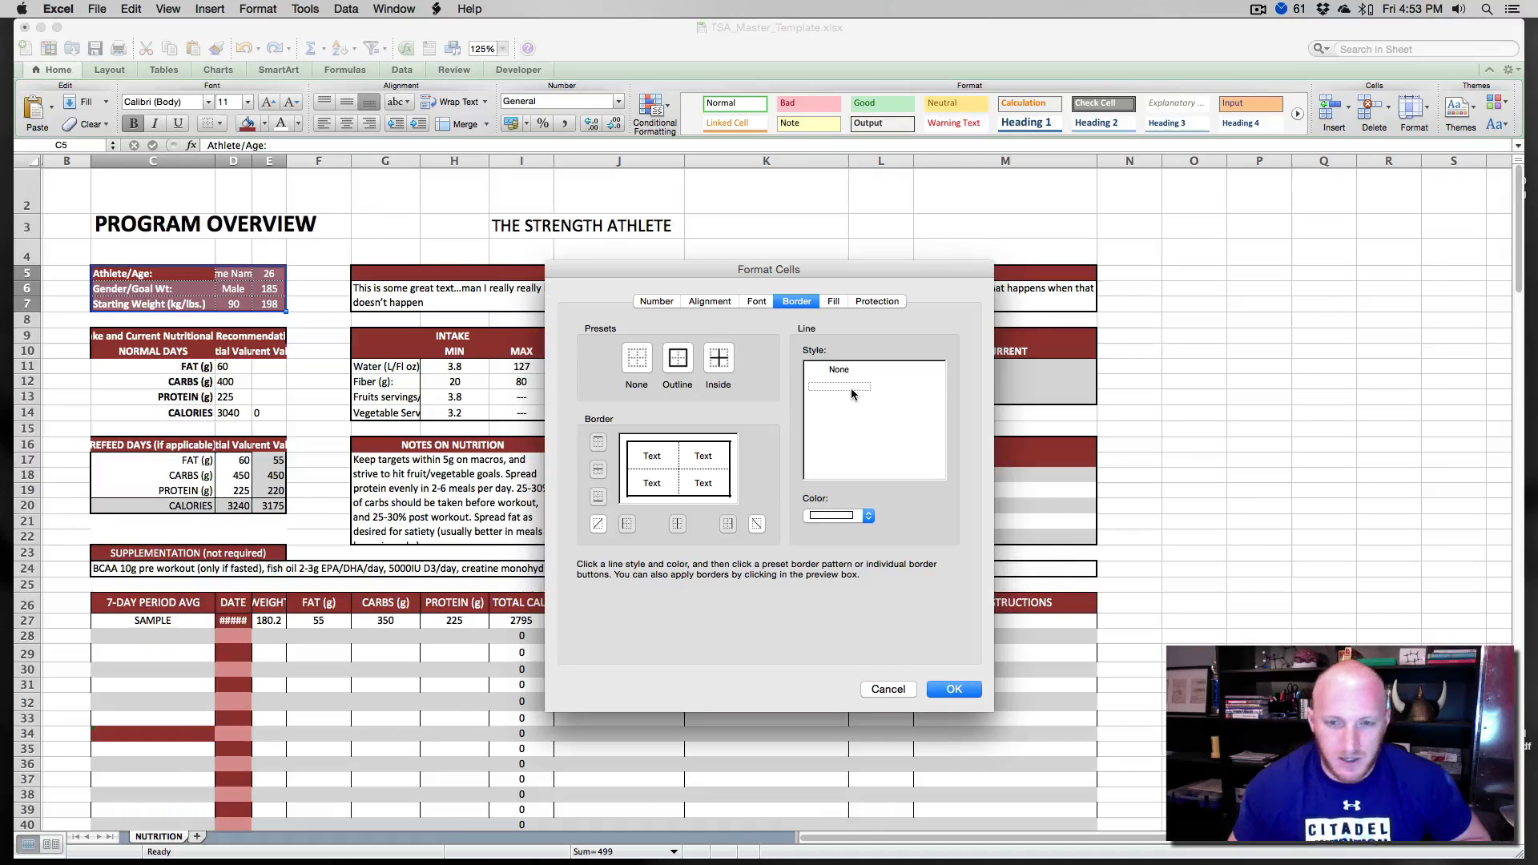
{"action": "left_click", "coordinate": [718, 362]}
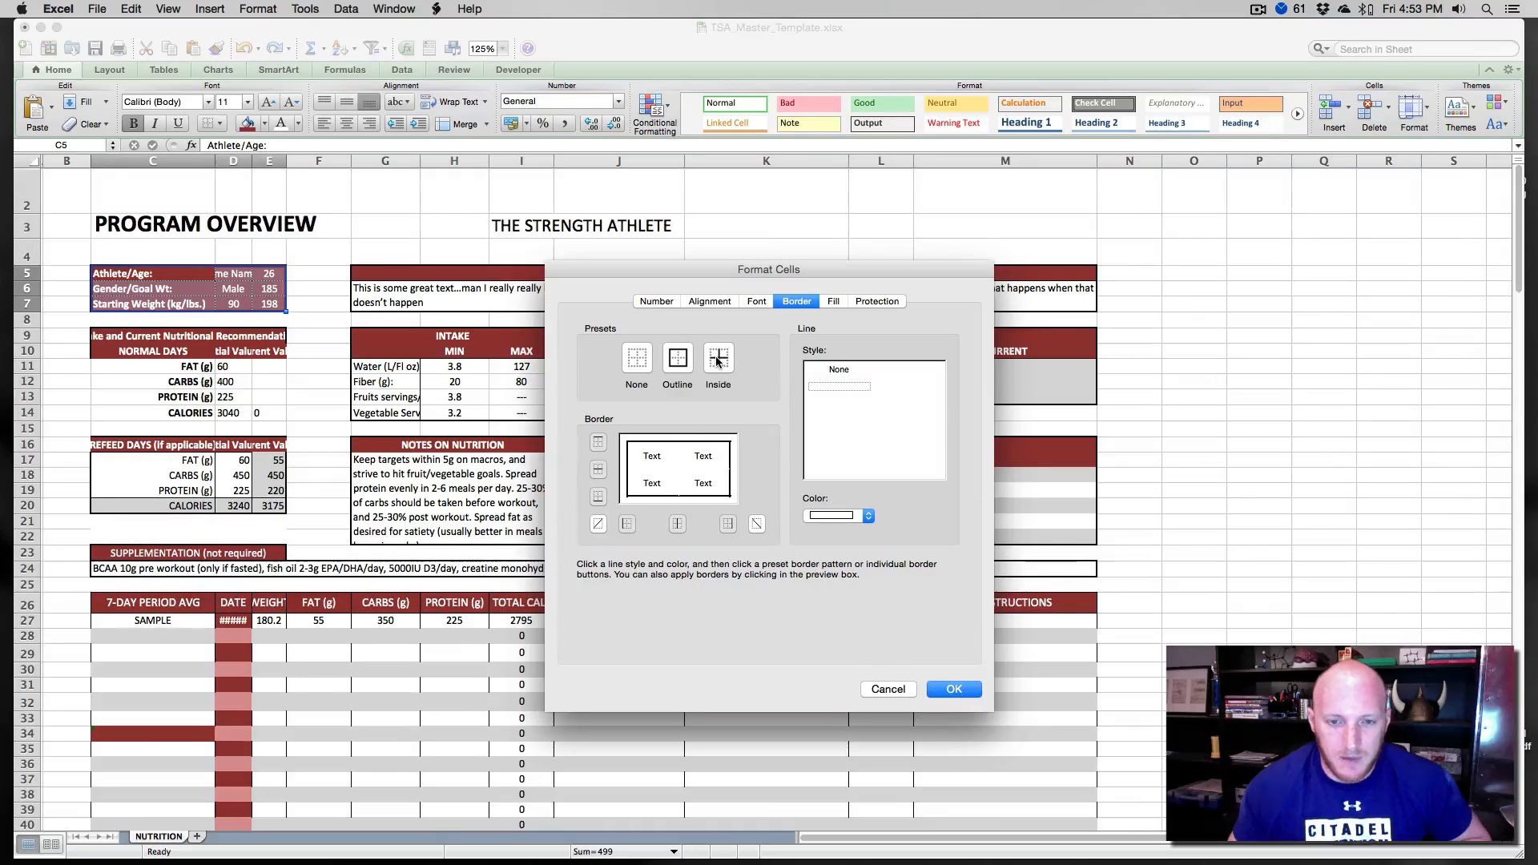
{"action": "left_click", "coordinate": [679, 363]}
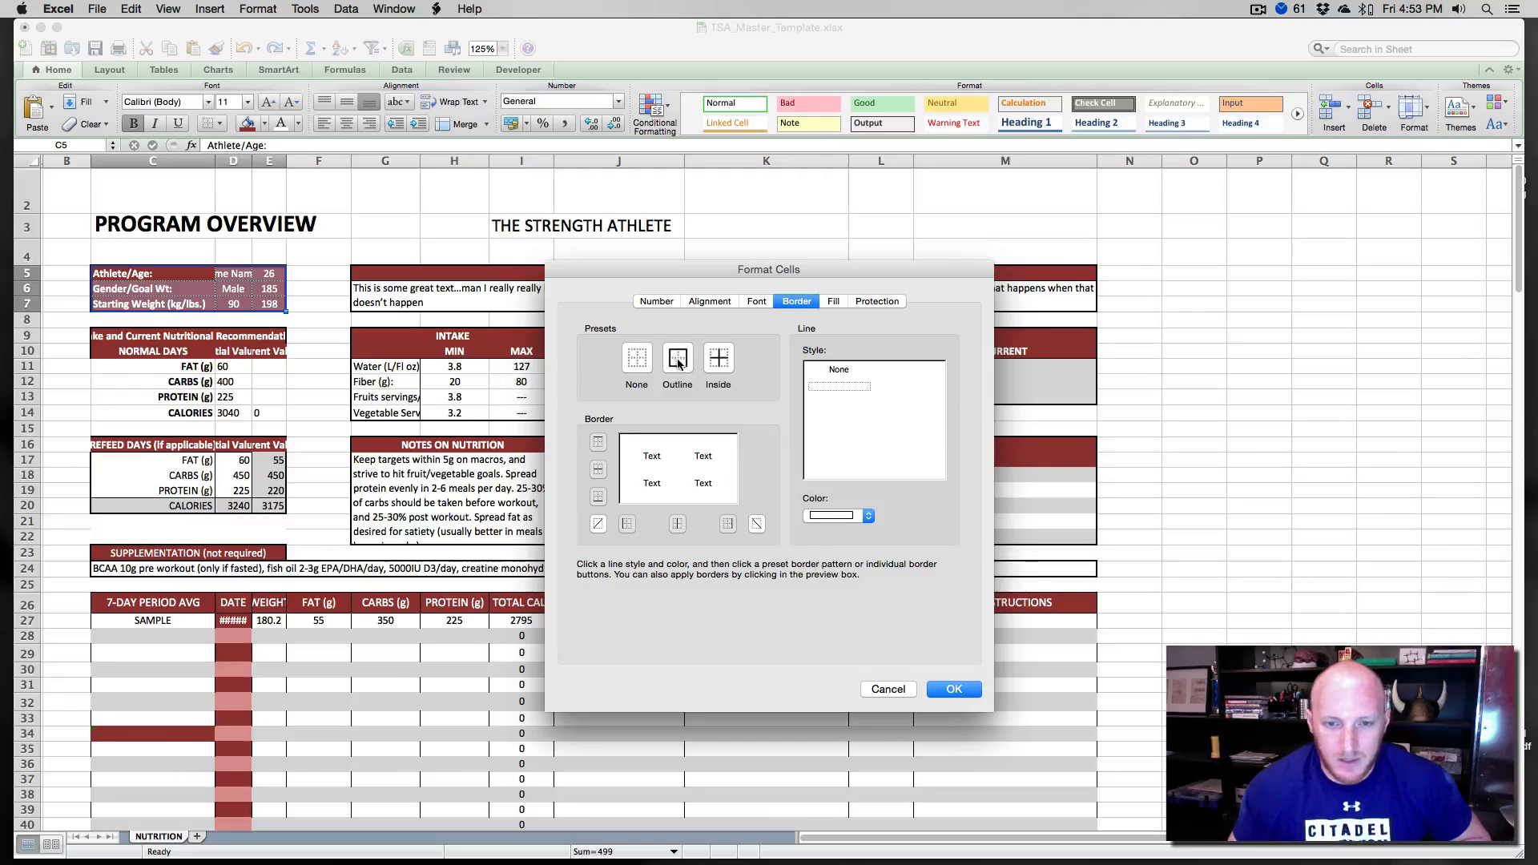
{"action": "left_click", "coordinate": [954, 694]}
- Try to restyle the C5 to E7 borders with another white line style
{"action": "left_click", "coordinate": [376, 382]}
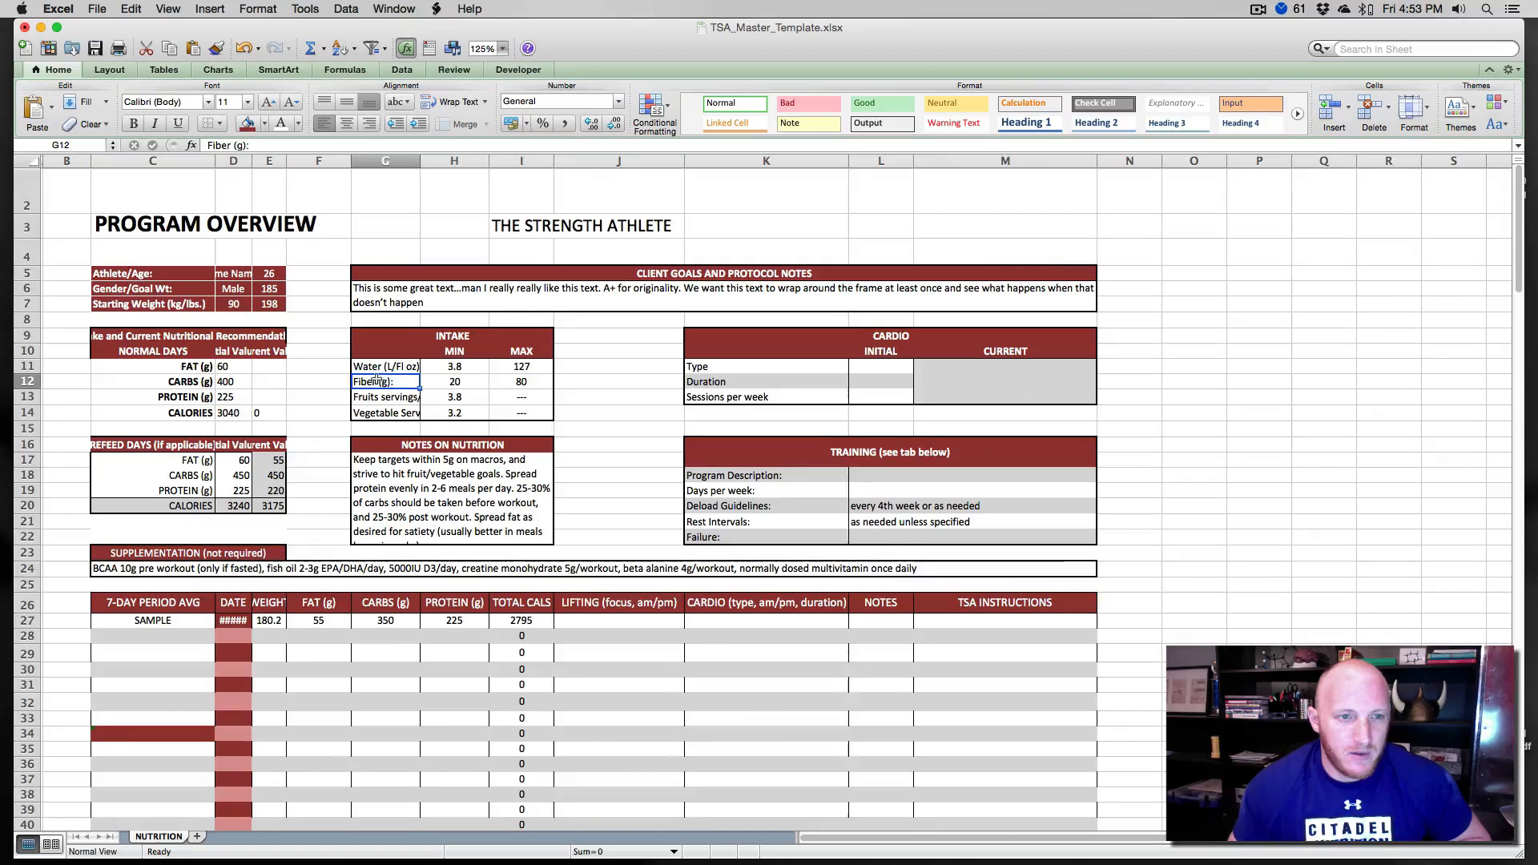
{"action": "left_click_drag", "start_coordinate": [147, 275], "coordinate": [257, 303]}
{"action": "key", "text": "super+1"}
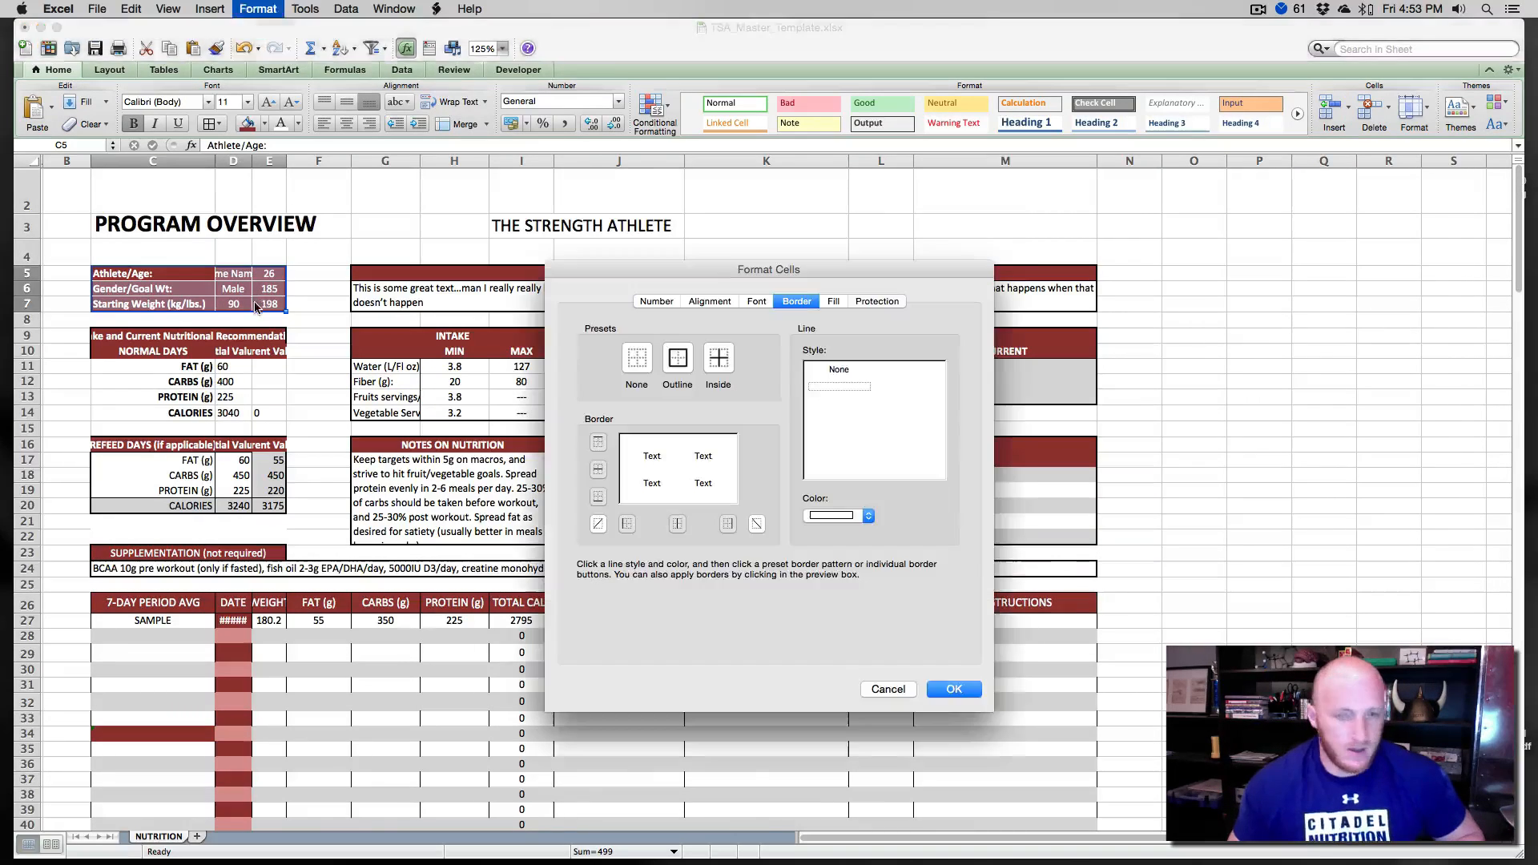
{"action": "left_click", "coordinate": [844, 516]}
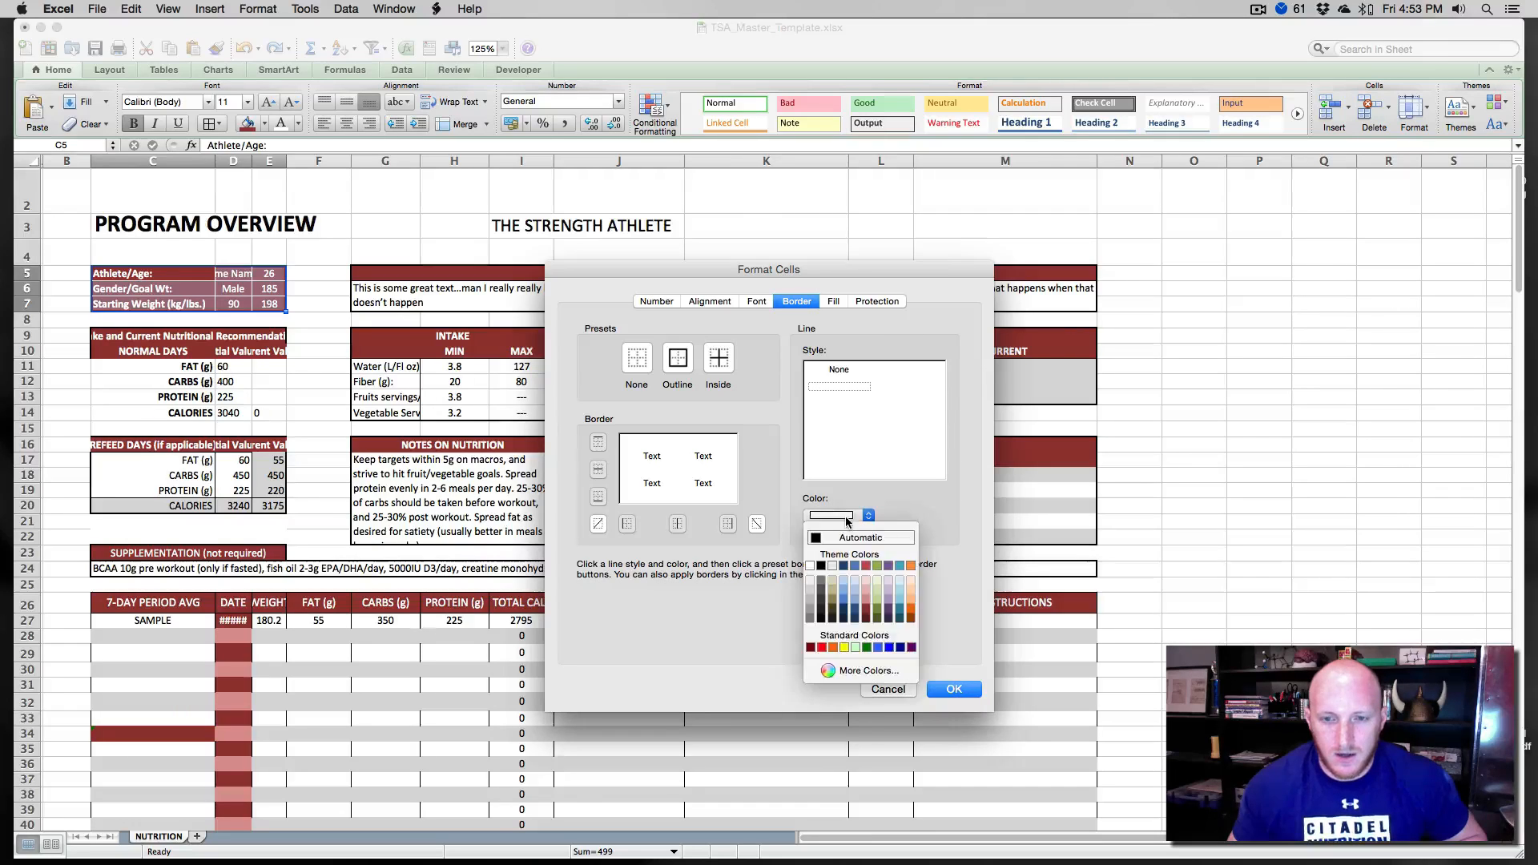
{"action": "left_click", "coordinate": [844, 516]}
{"action": "left_click", "coordinate": [841, 516]}
{"action": "left_click", "coordinate": [821, 565]}
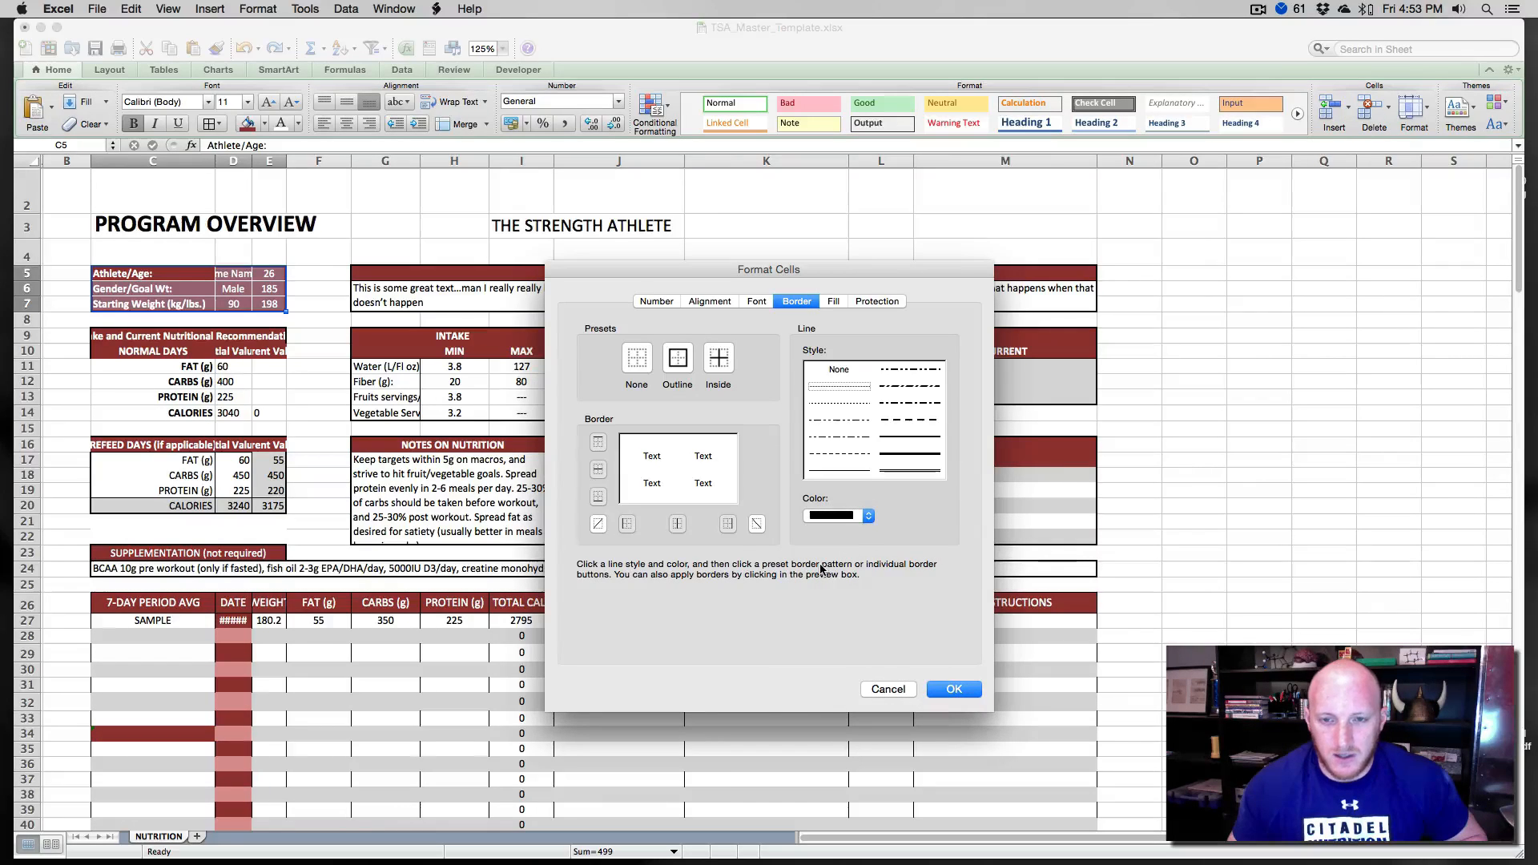
{"action": "left_click", "coordinate": [841, 404]}
{"action": "left_click", "coordinate": [835, 516]}
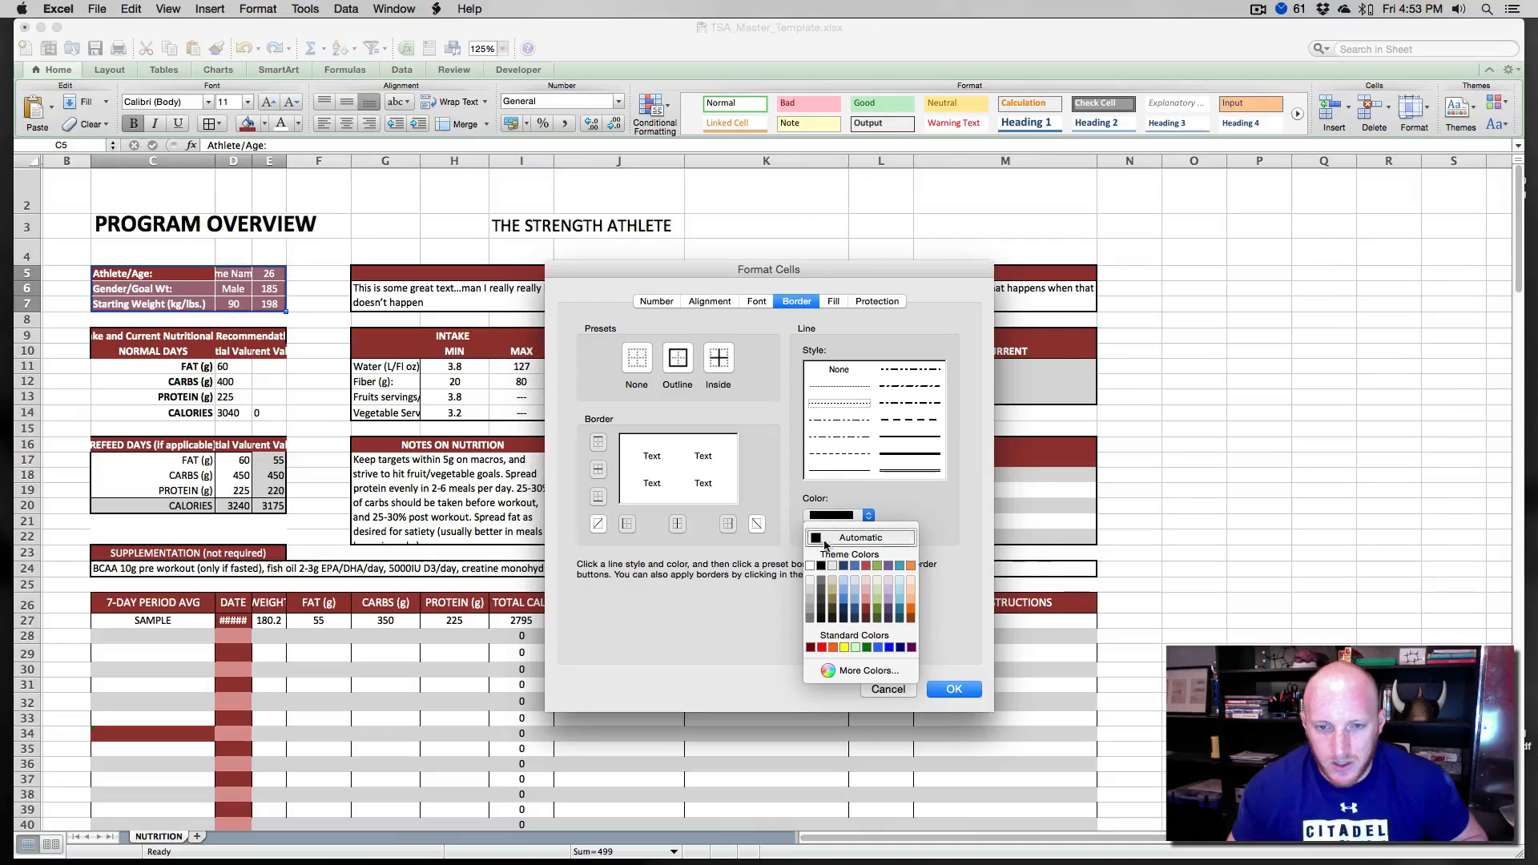
{"action": "left_click", "coordinate": [814, 562]}
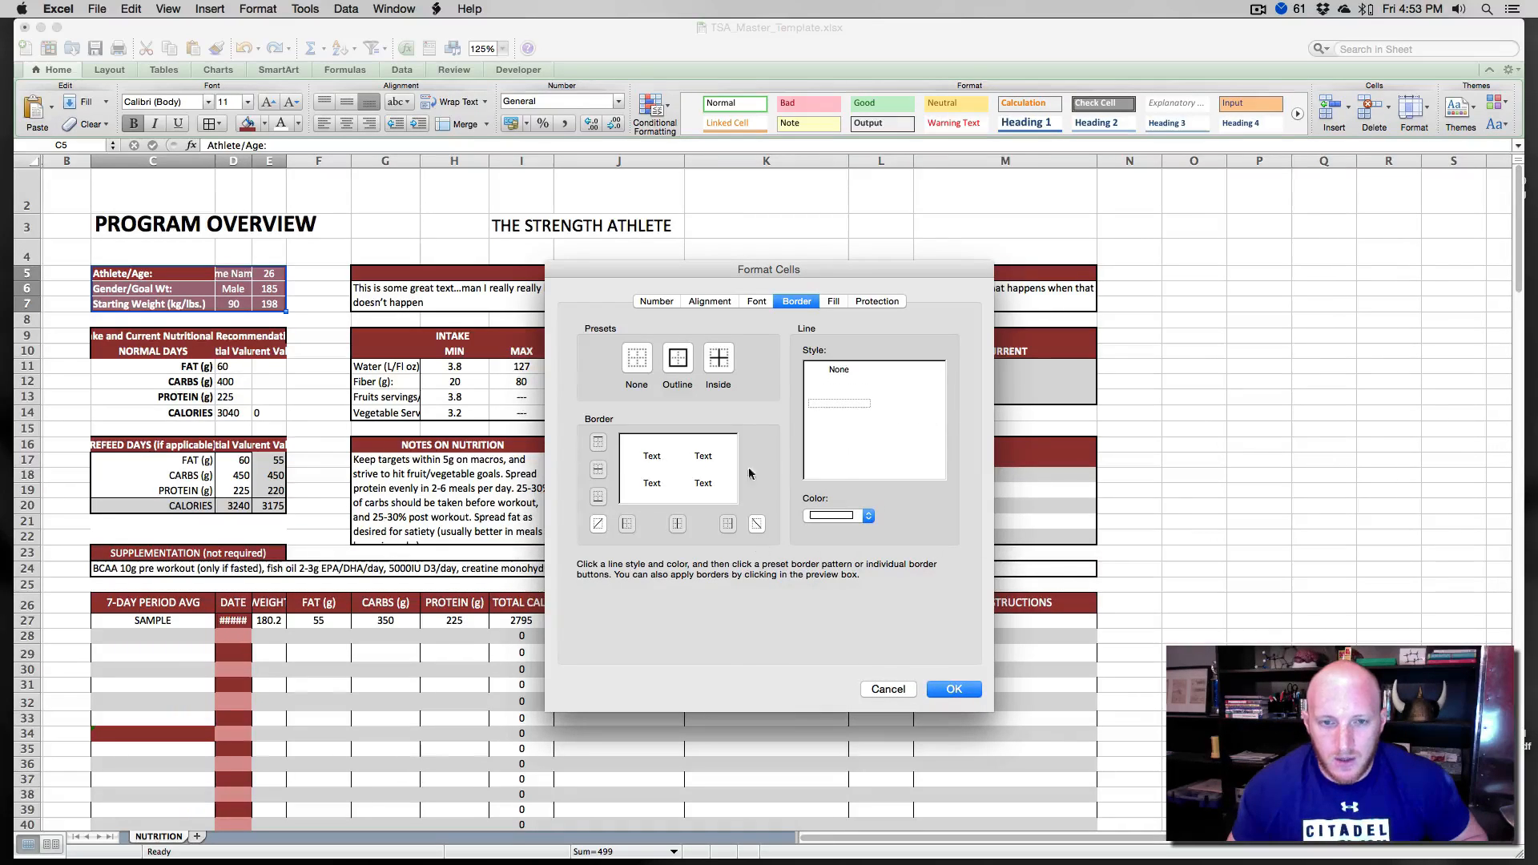
{"action": "left_click", "coordinate": [954, 689]}
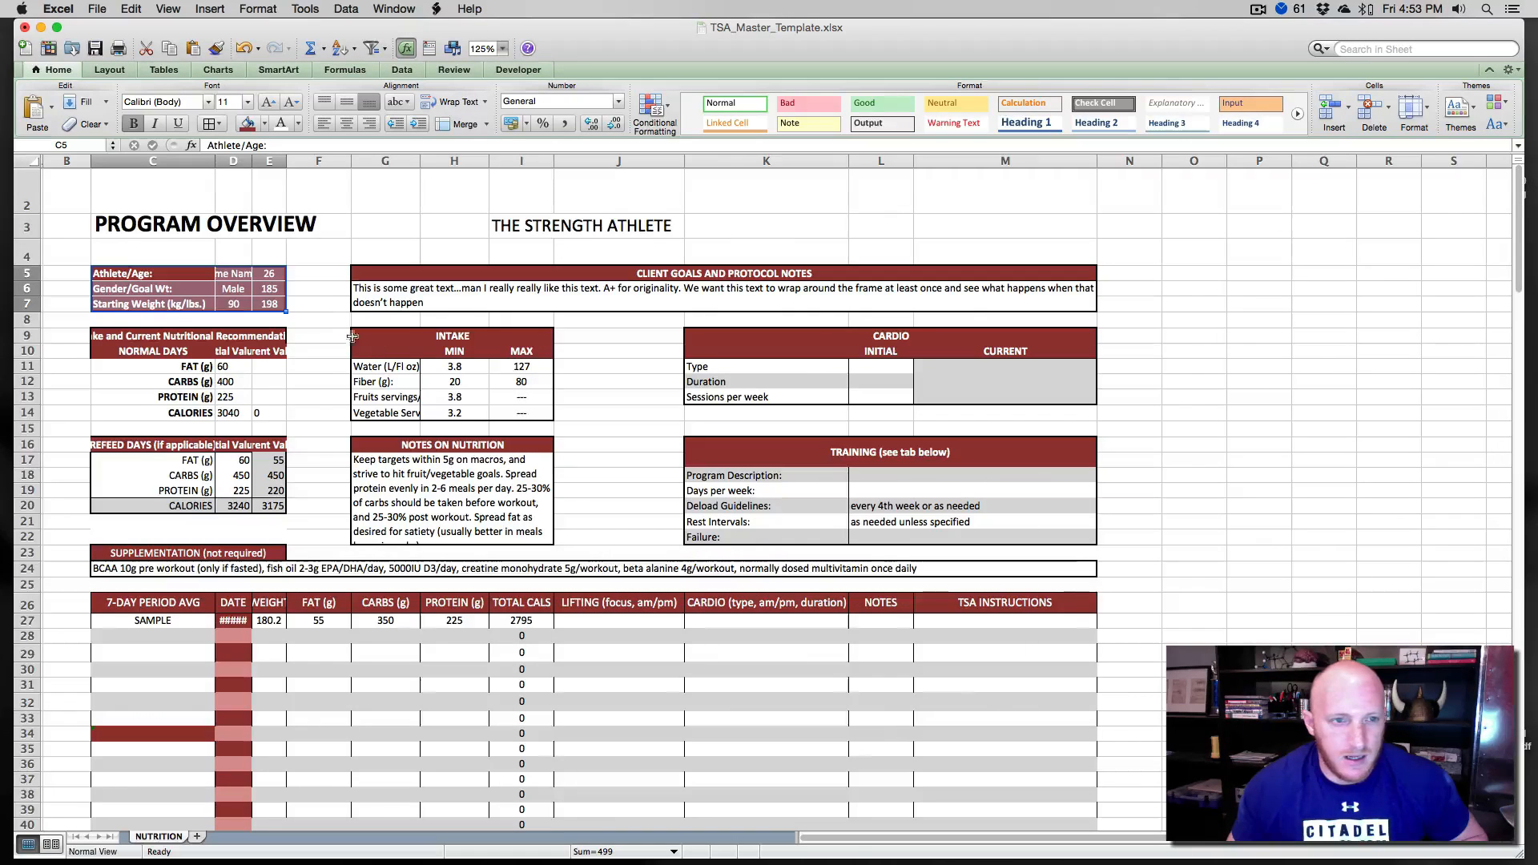
- Apply the inside border preset to the athlete info cells C5 to E7
{"action": "left_click", "coordinate": [318, 319]}
{"action": "left_click_drag", "start_coordinate": [144, 273], "coordinate": [275, 305]}
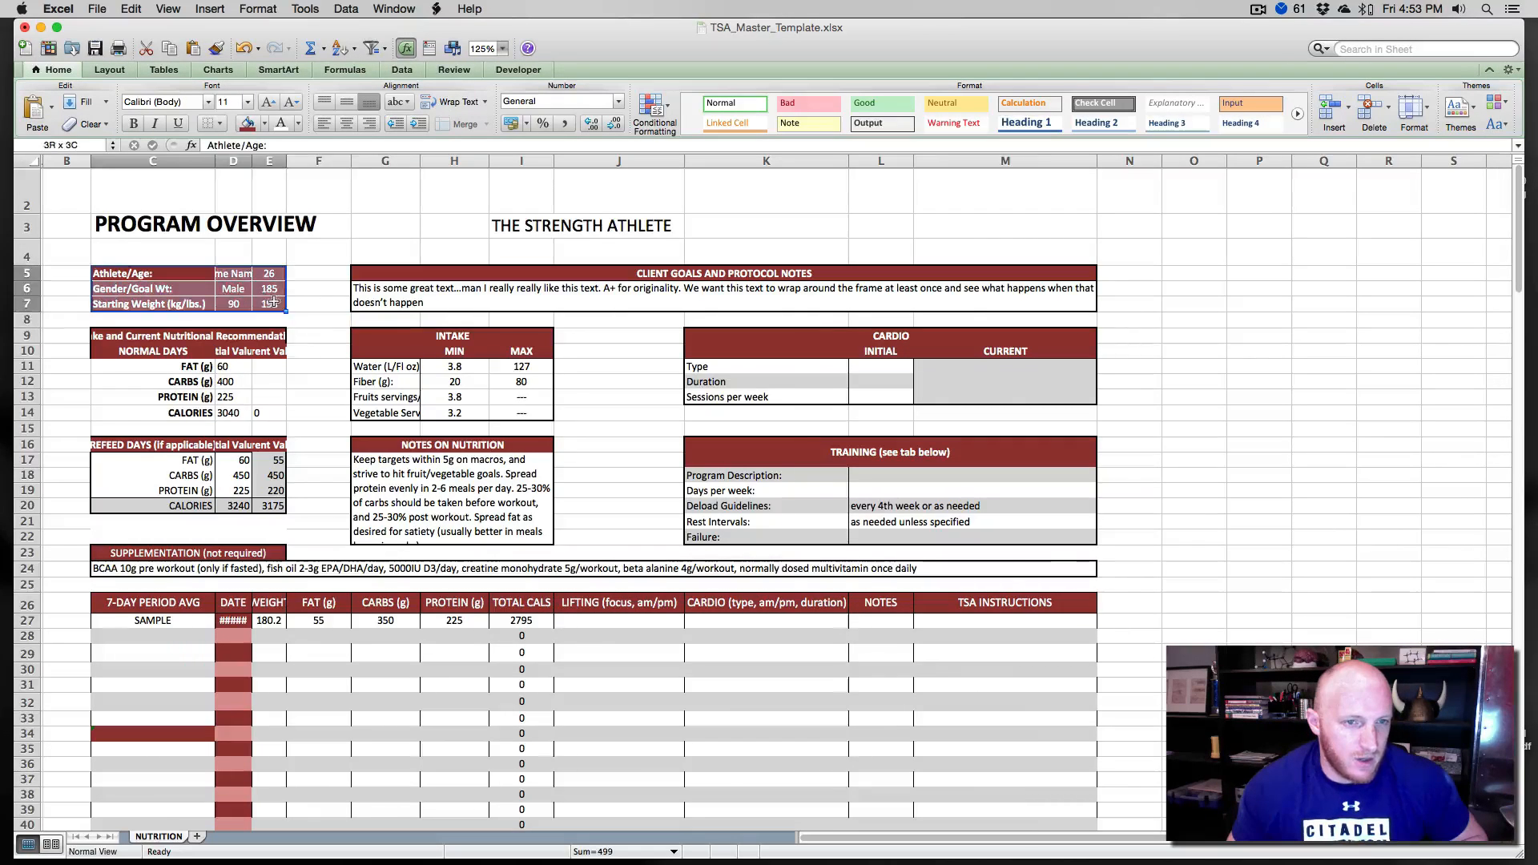
{"action": "key", "text": "super+1"}
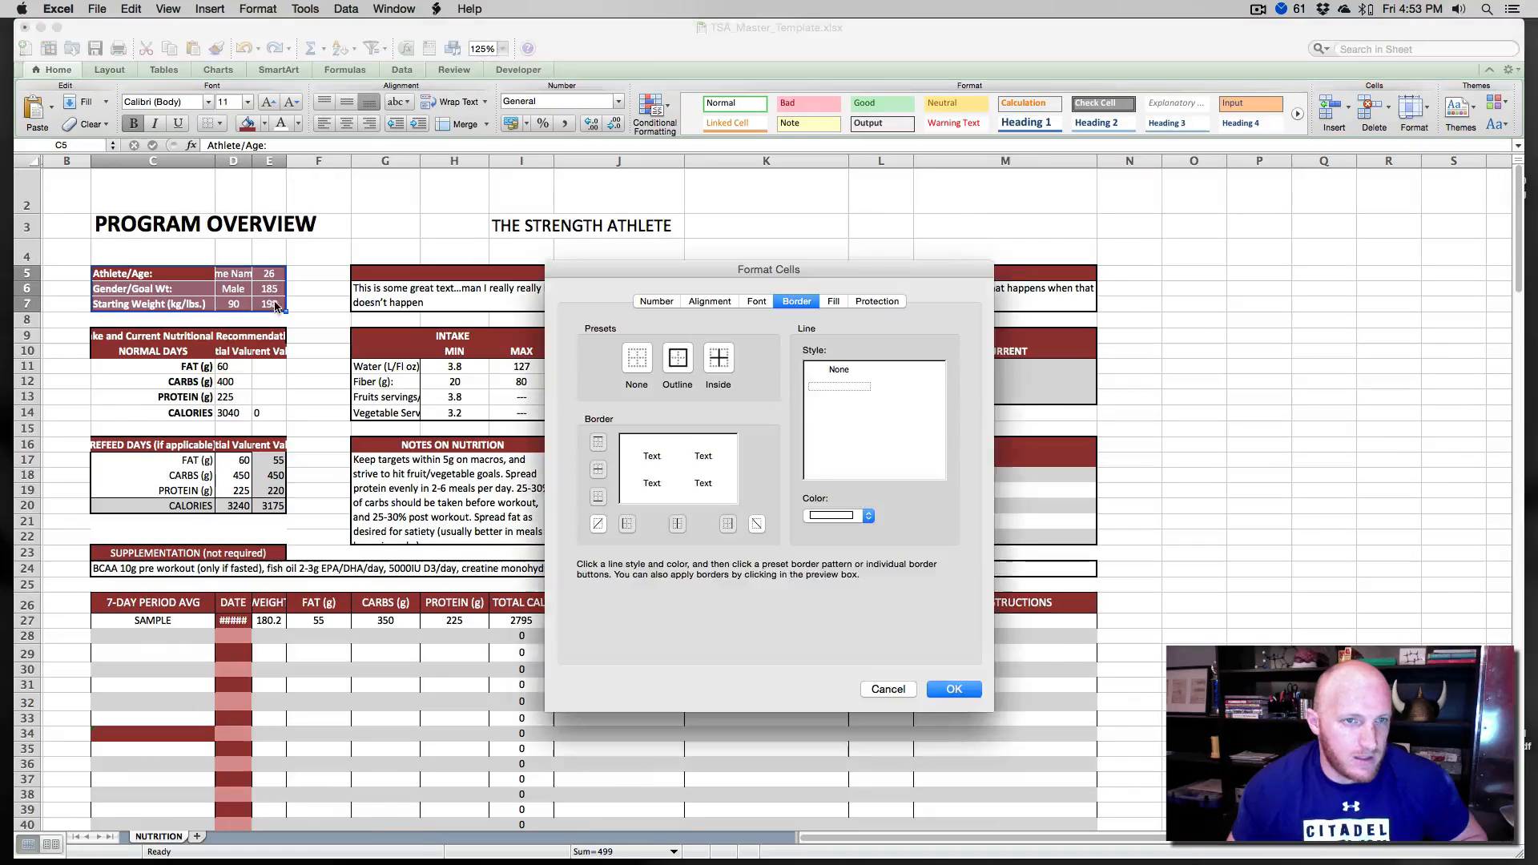
{"action": "left_click", "coordinate": [719, 362]}
{"action": "left_click", "coordinate": [953, 689]}
- Widen column C slightly
{"action": "left_click", "coordinate": [141, 258]}
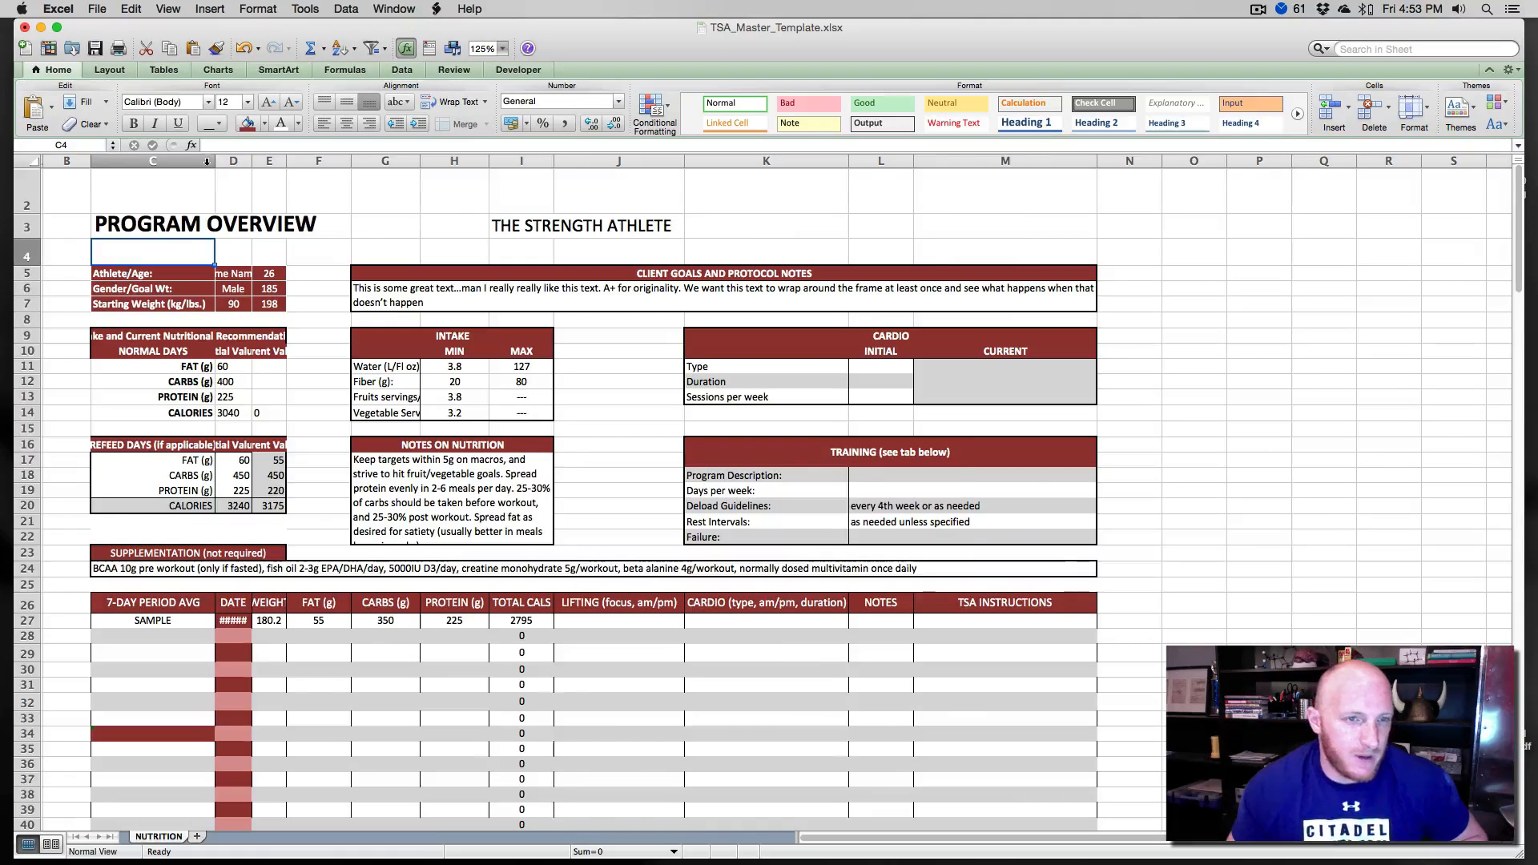
{"action": "left_click_drag", "start_coordinate": [212, 162], "coordinate": [215, 162]}
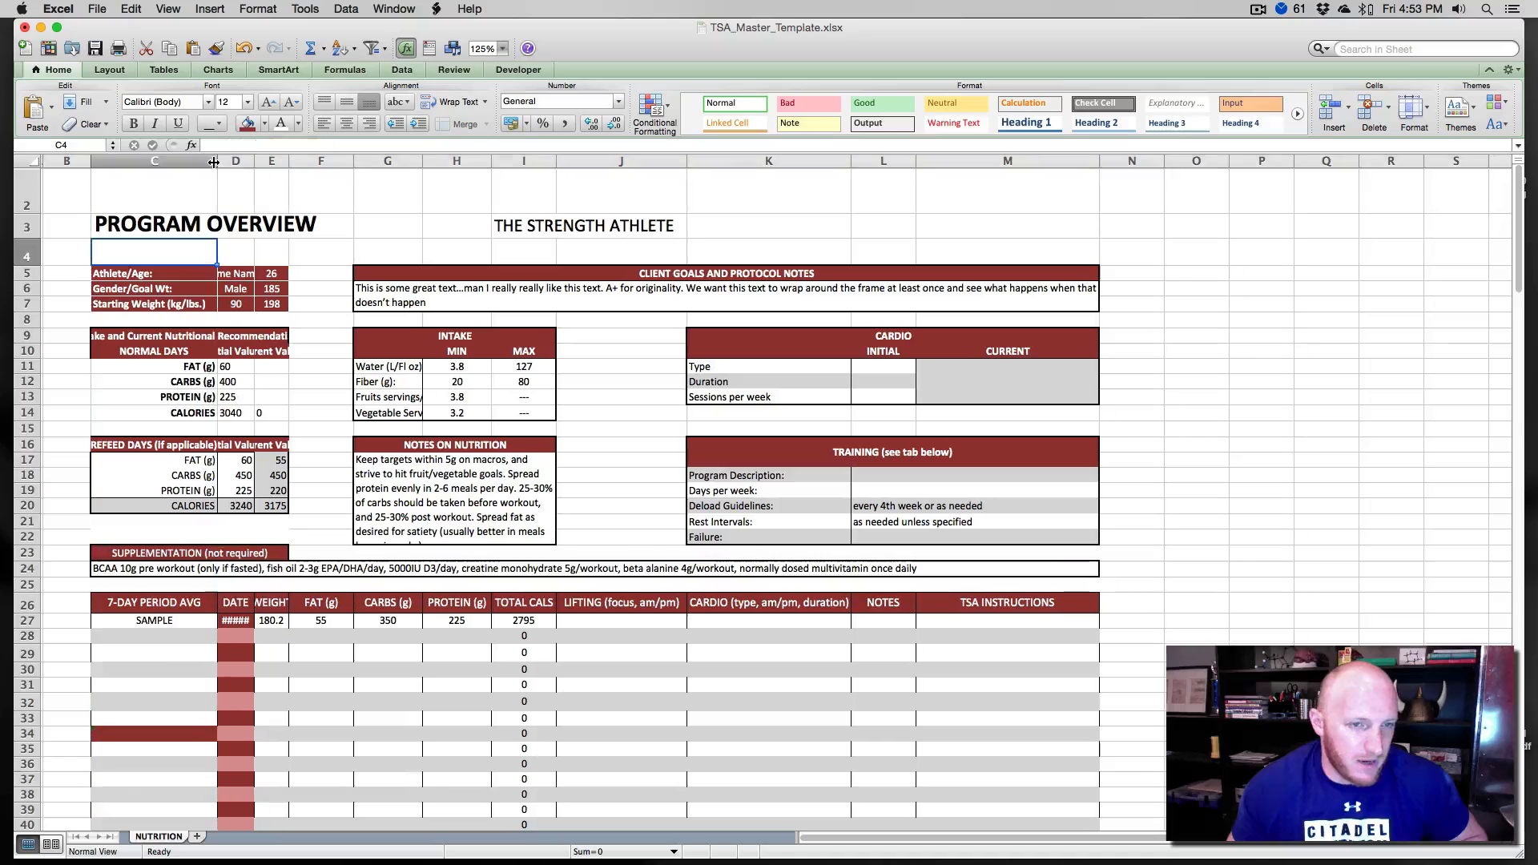
{"action": "left_click", "coordinate": [503, 48]}
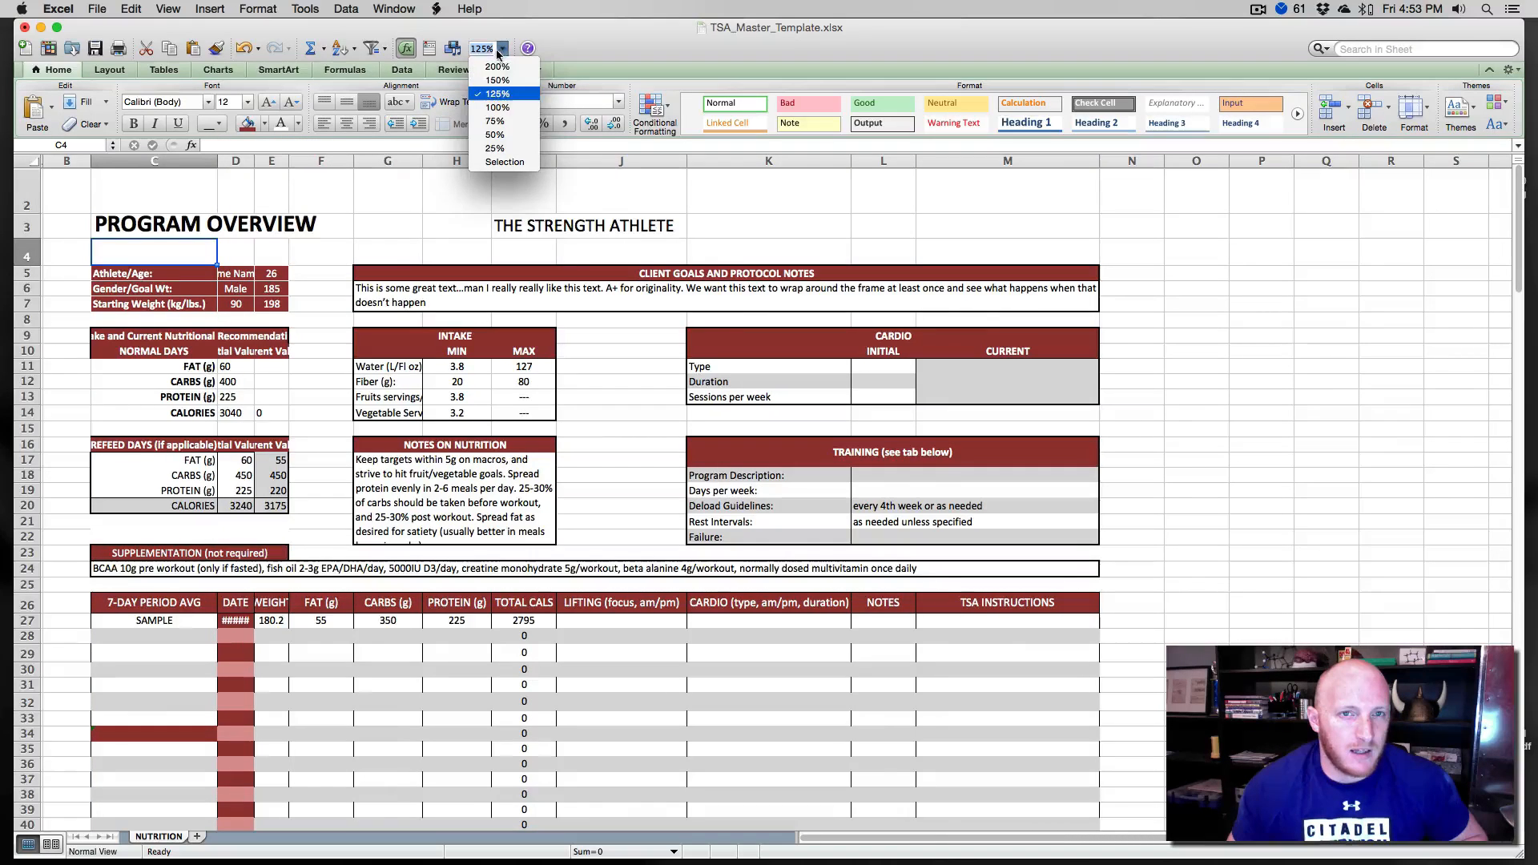
{"action": "left_click", "coordinate": [491, 103]}
- Fill the Gender/Goal Wt row C6 to E6 with a lighter red shade
{"action": "left_click", "coordinate": [314, 249]}
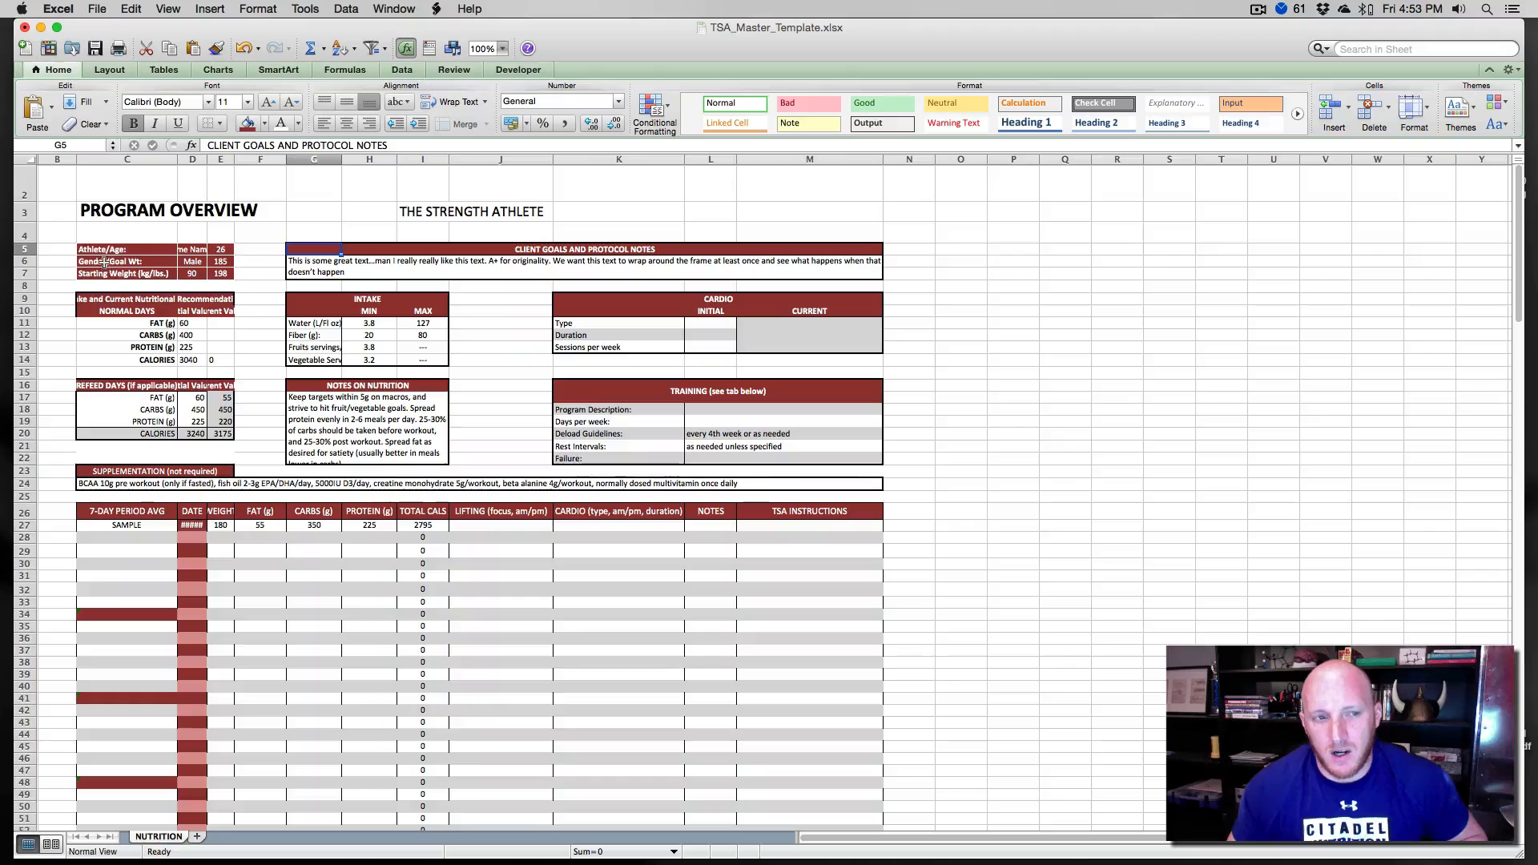
{"action": "left_click_drag", "start_coordinate": [102, 262], "coordinate": [219, 261]}
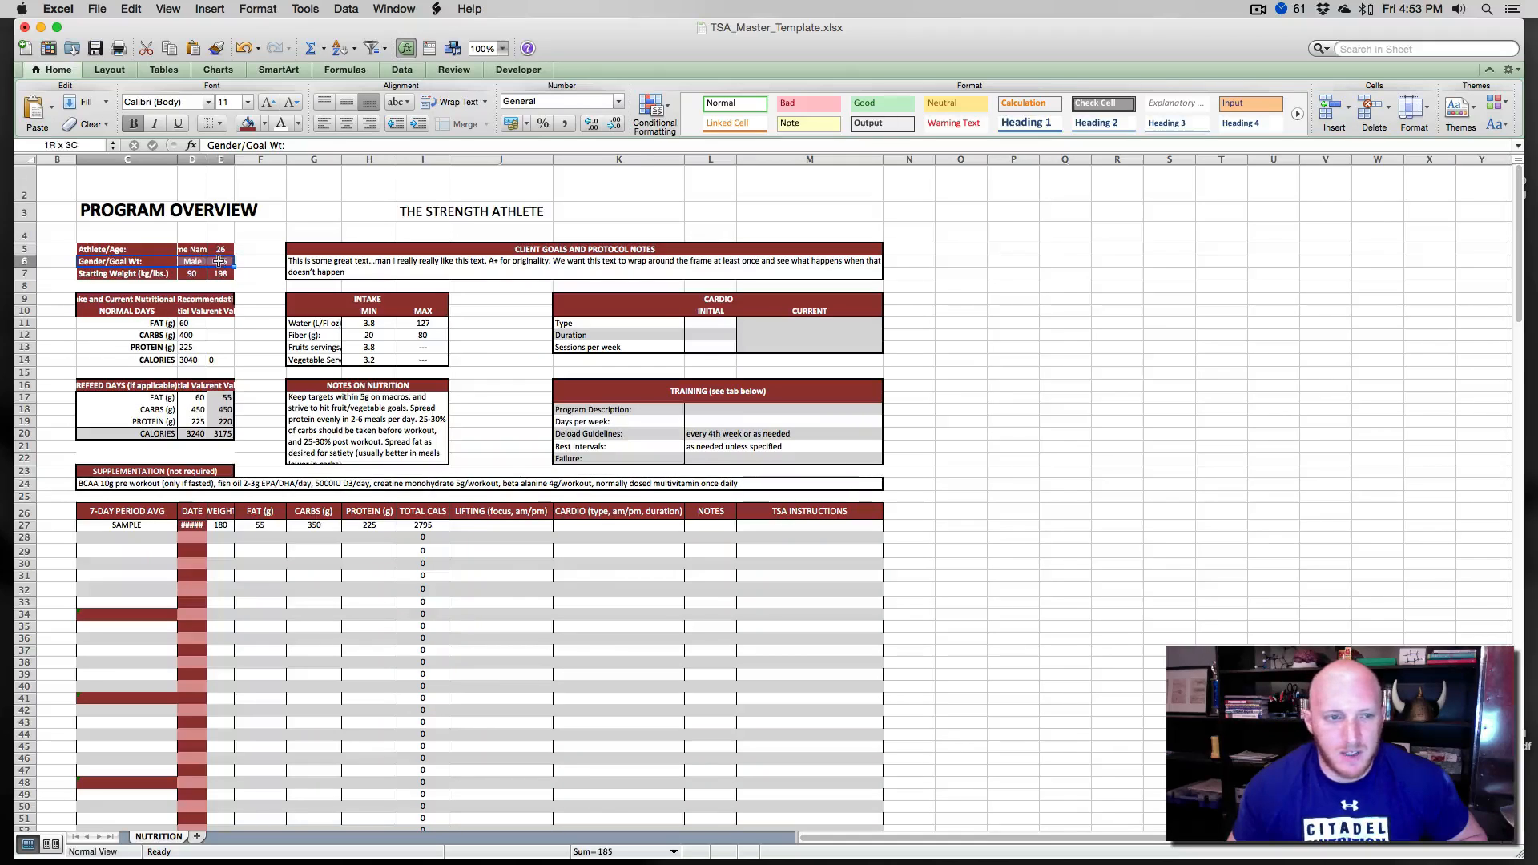
{"action": "left_click", "coordinate": [265, 123]}
{"action": "left_click", "coordinate": [298, 186]}
{"action": "left_click", "coordinate": [261, 286]}
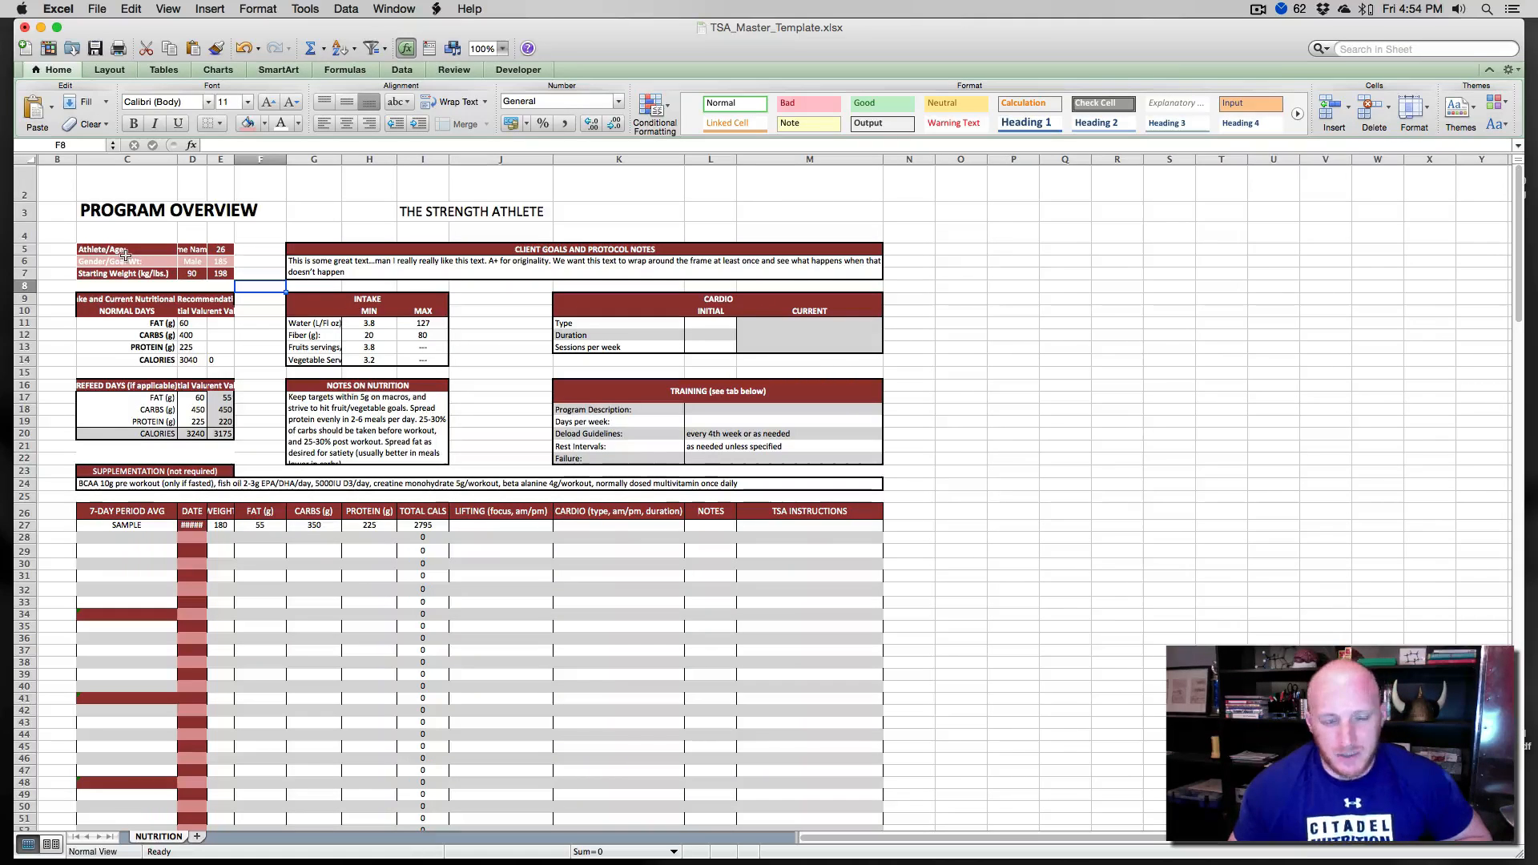
- Add a thick dark red bottom border under the title row C3 to M3
{"action": "scroll", "coordinate": [125, 255], "scroll_direction": "right", "scroll_amount": 1}
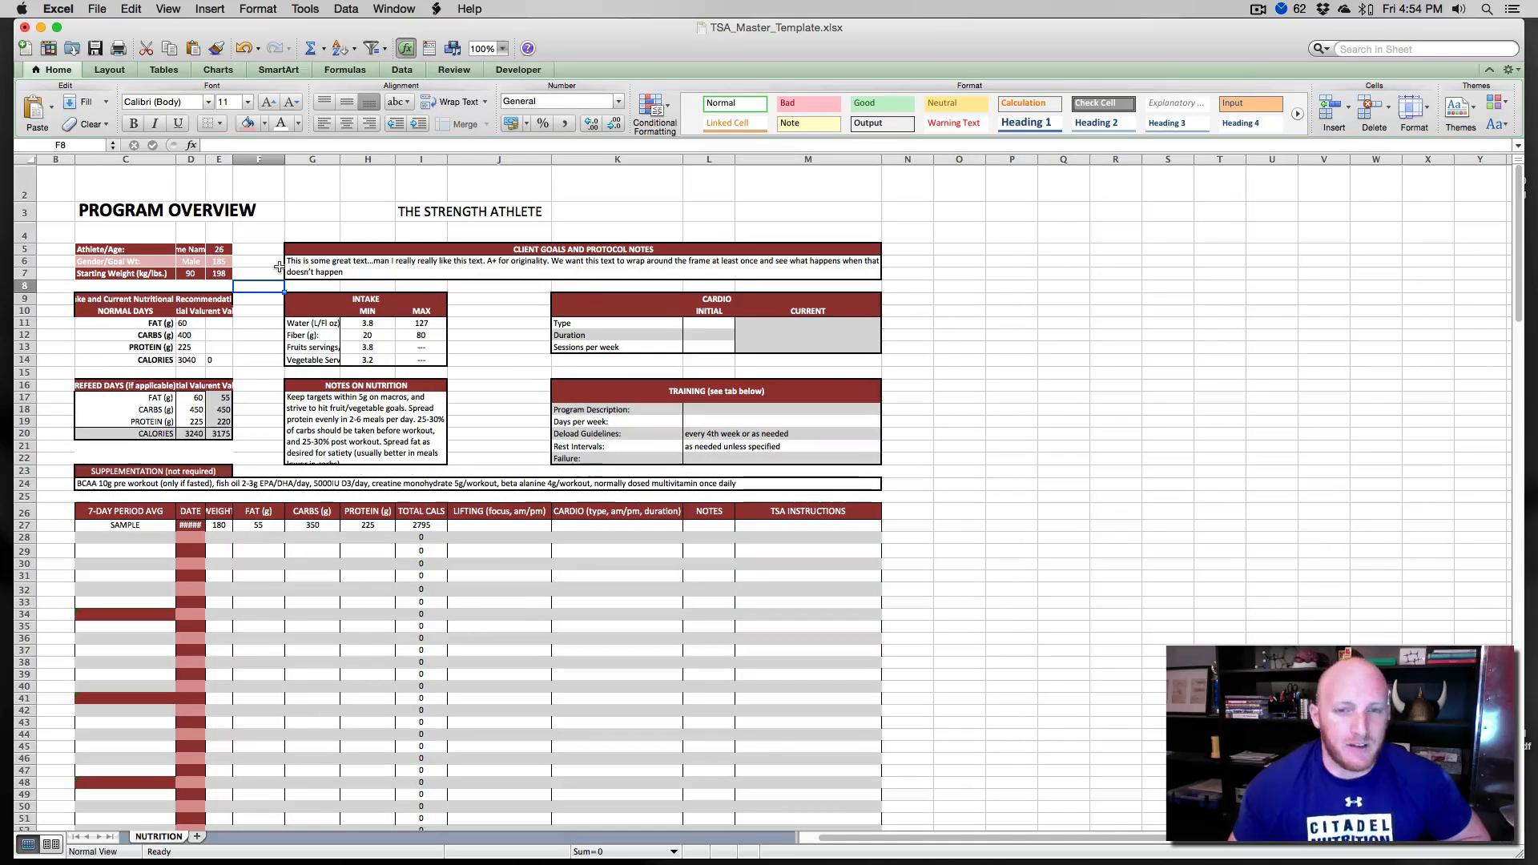
{"action": "left_click", "coordinate": [111, 210]}
{"action": "left_click_drag", "start_coordinate": [224, 210], "coordinate": [855, 210]}
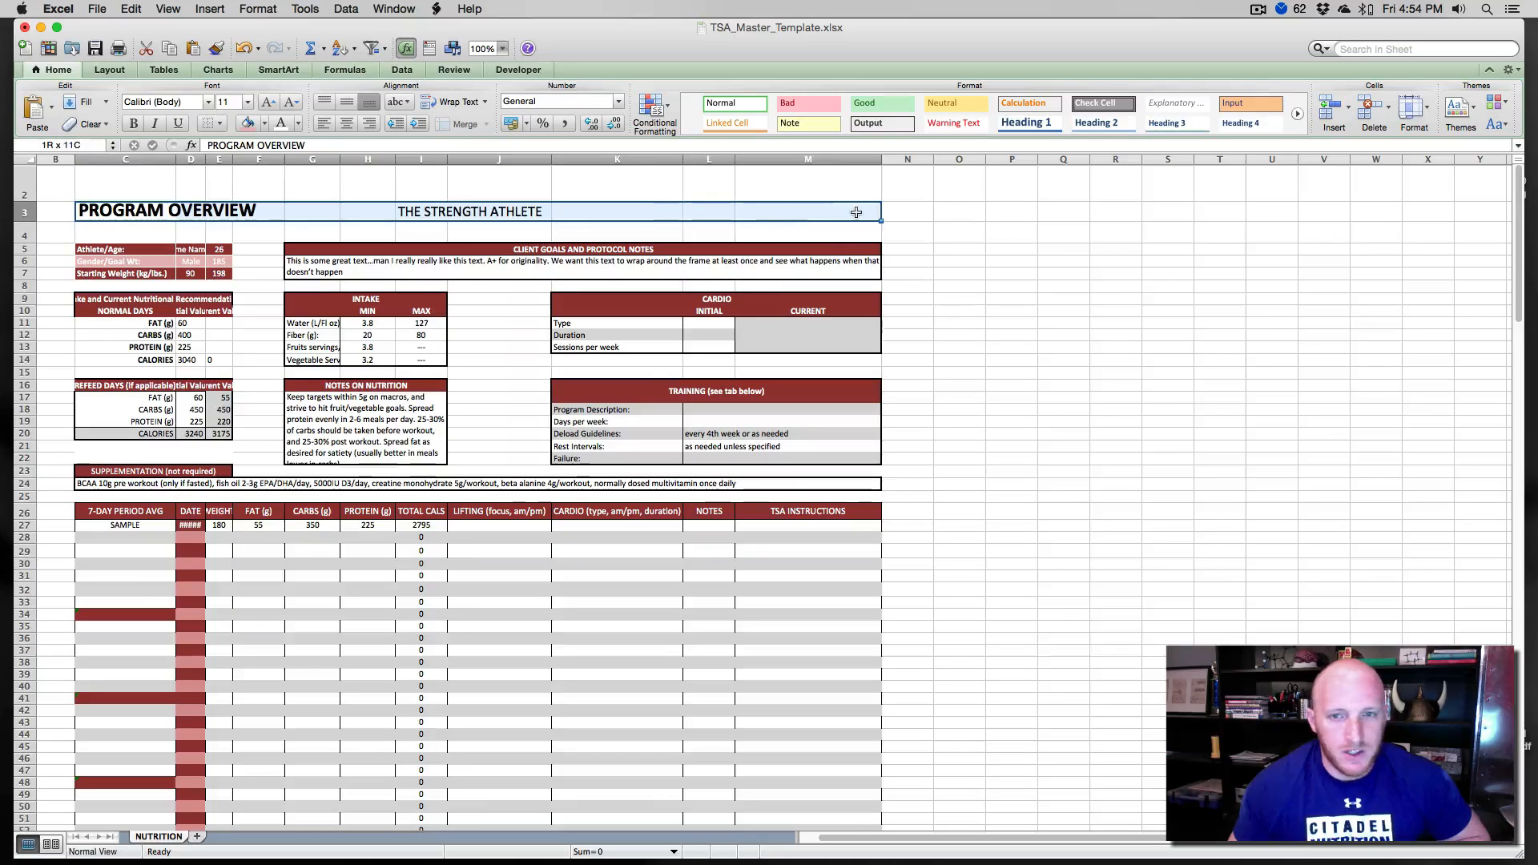
{"action": "key", "text": "super+1"}
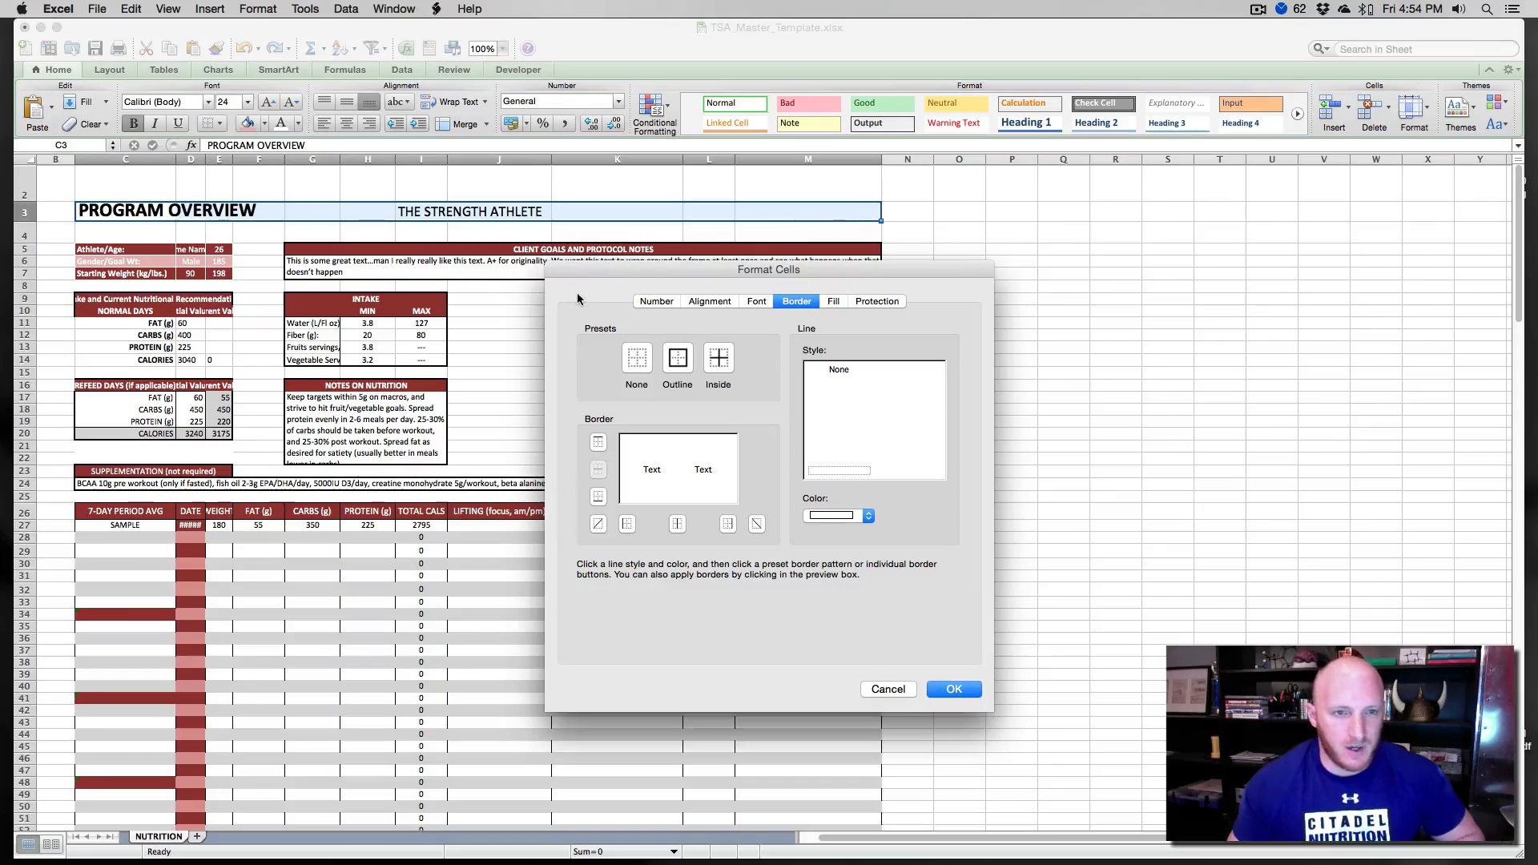
{"action": "left_click", "coordinate": [835, 515]}
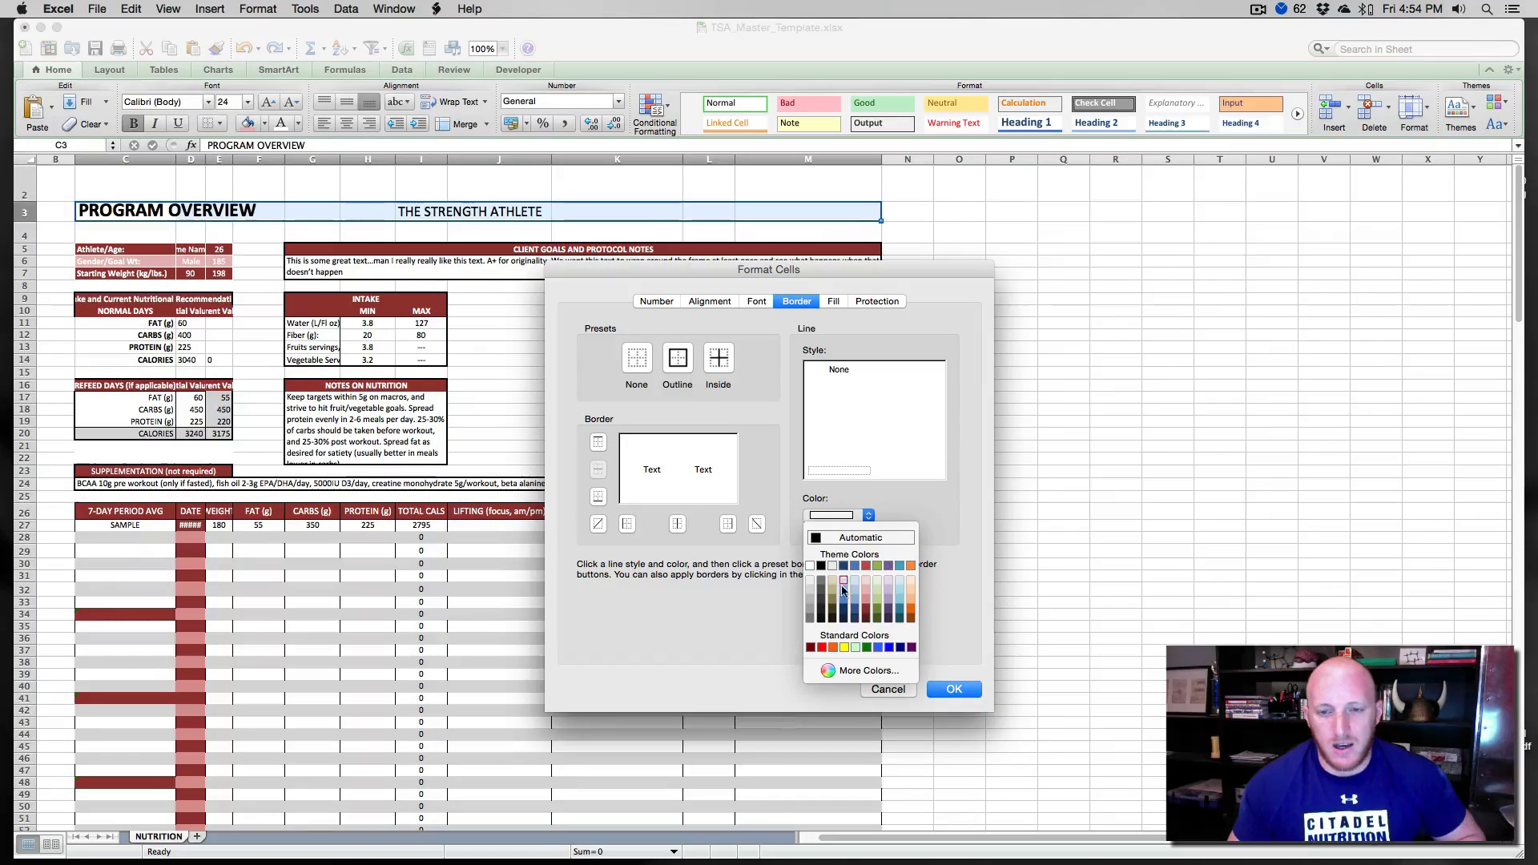
{"action": "left_click", "coordinate": [862, 613]}
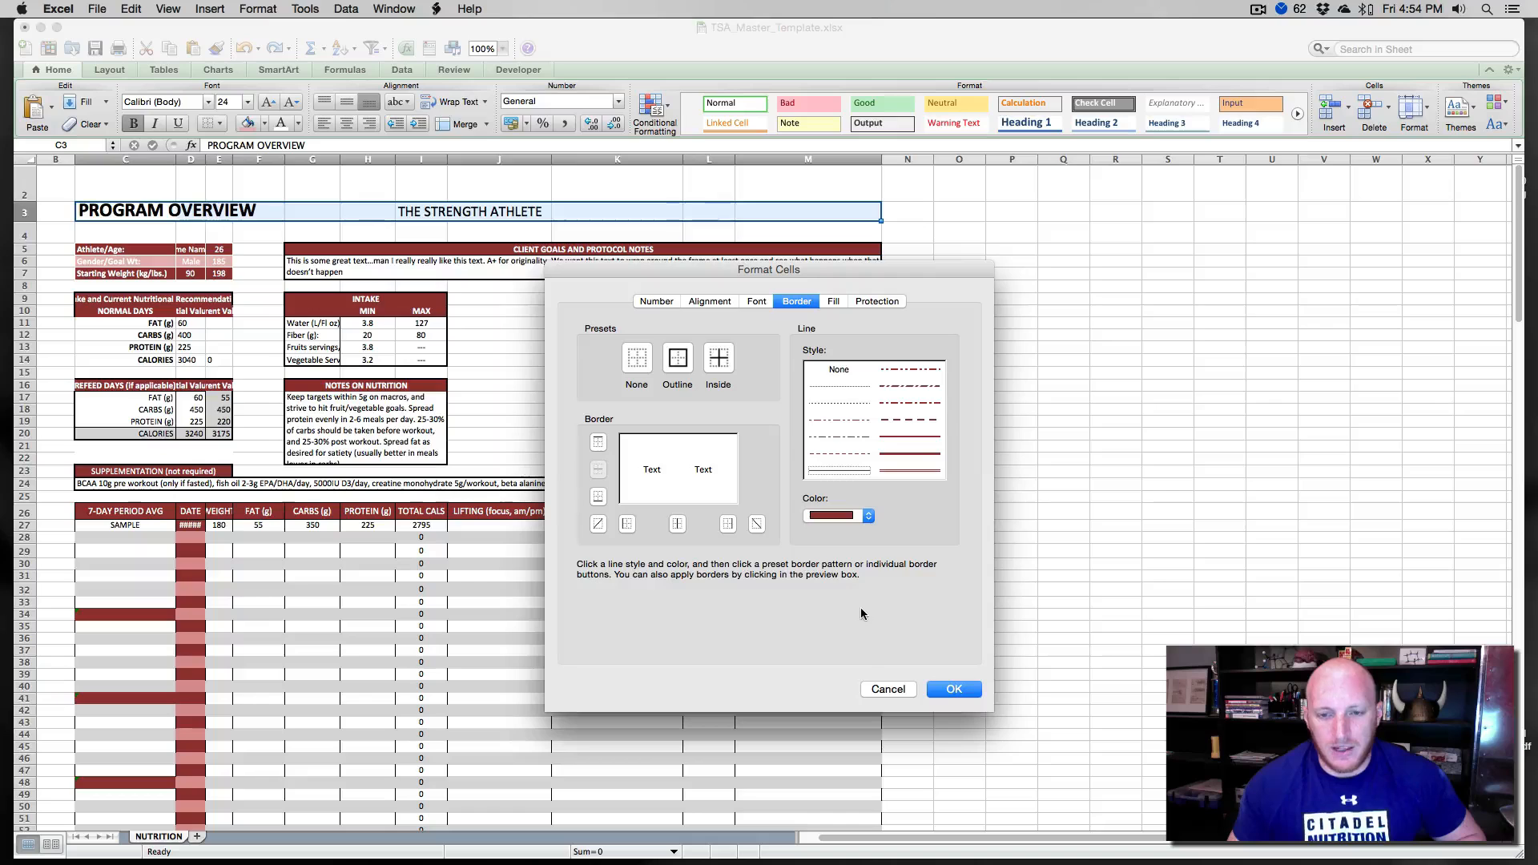
{"action": "left_click", "coordinate": [912, 454]}
{"action": "left_click", "coordinate": [705, 497]}
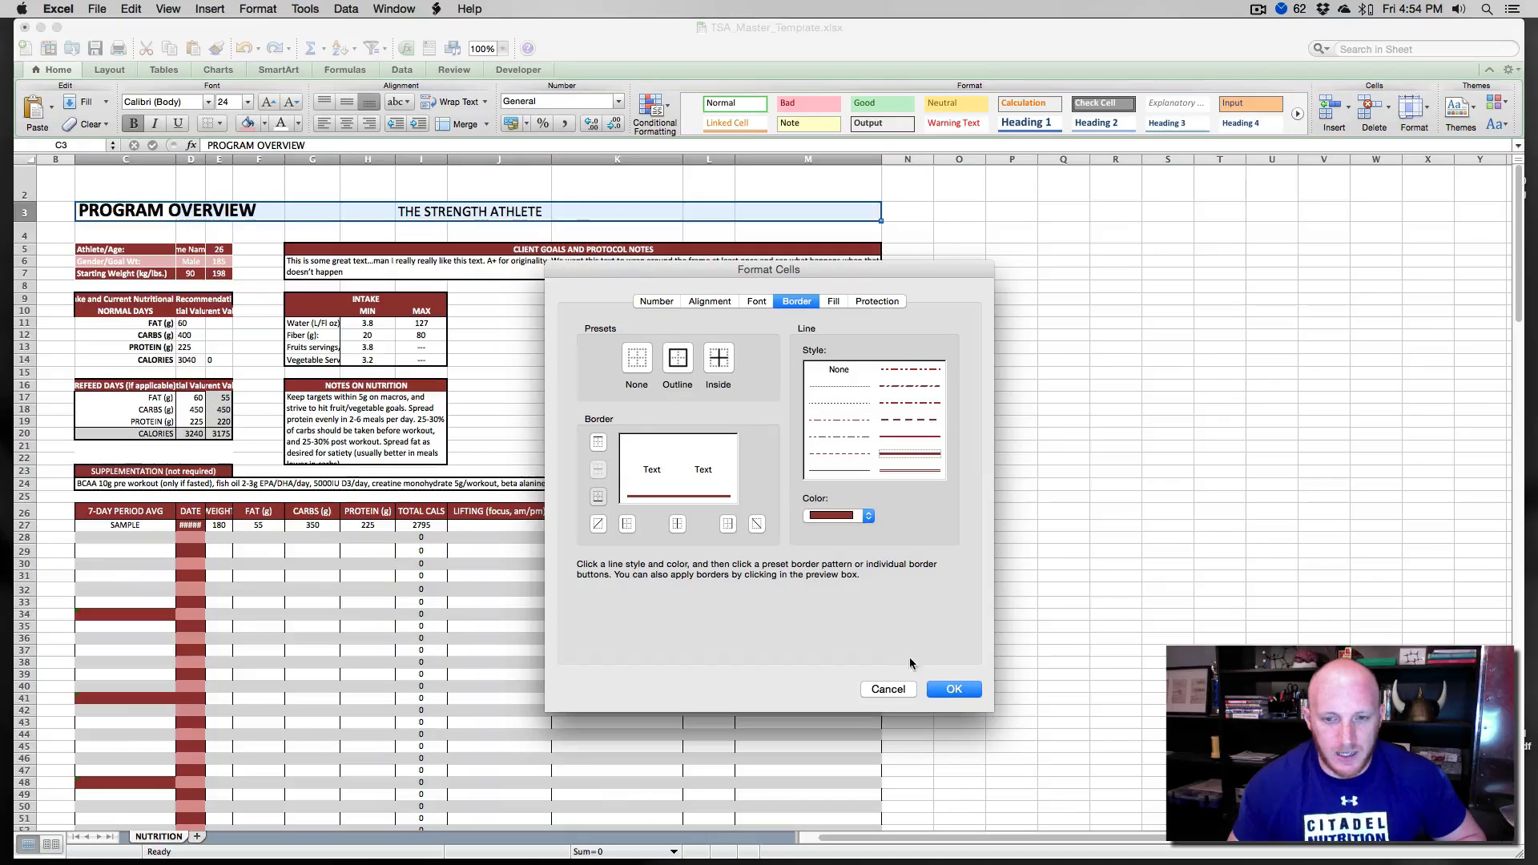
{"action": "left_click", "coordinate": [952, 689]}
{"action": "left_click", "coordinate": [1011, 472]}
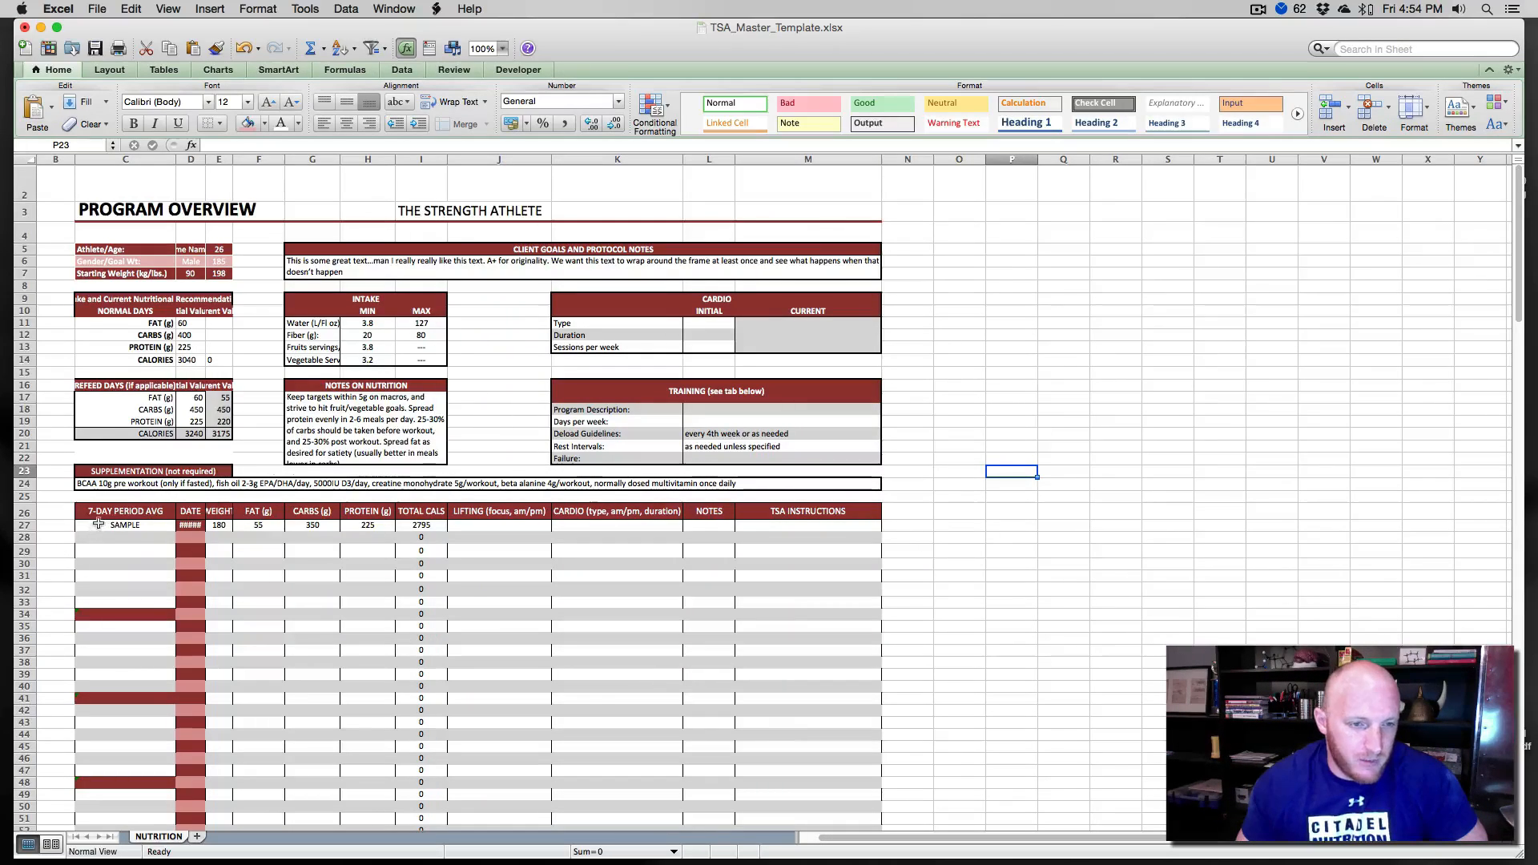
- Clear the contents of every row from row 70 to the bottom of the sheet
{"action": "left_click_drag", "start_coordinate": [96, 525], "coordinate": [857, 667]}
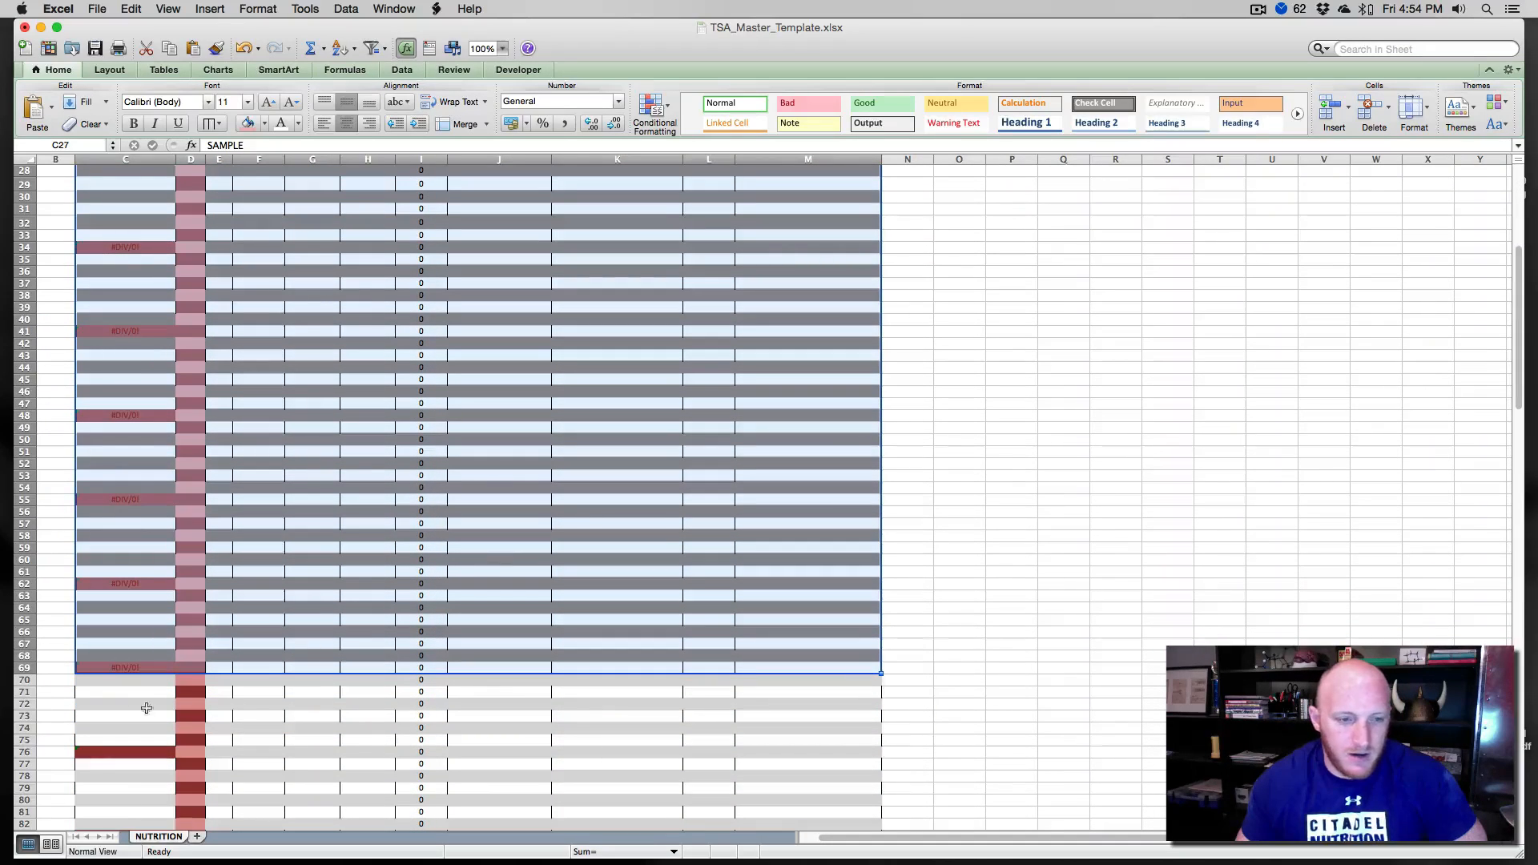
{"action": "left_click", "coordinate": [21, 680]}
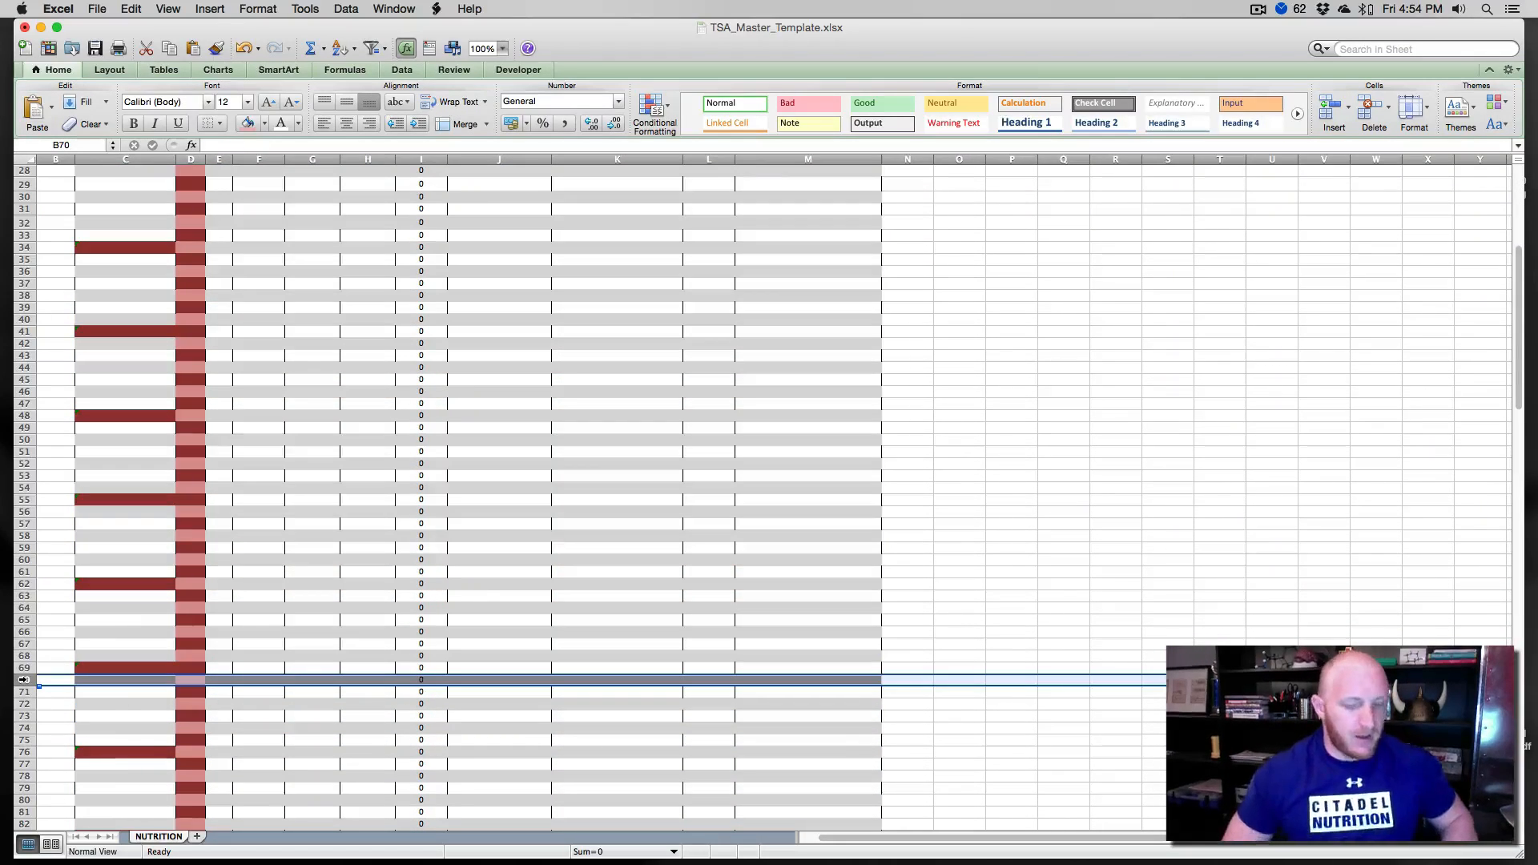
{"action": "key", "text": "super+shift+Down"}
{"action": "right_click", "coordinate": [28, 659]}
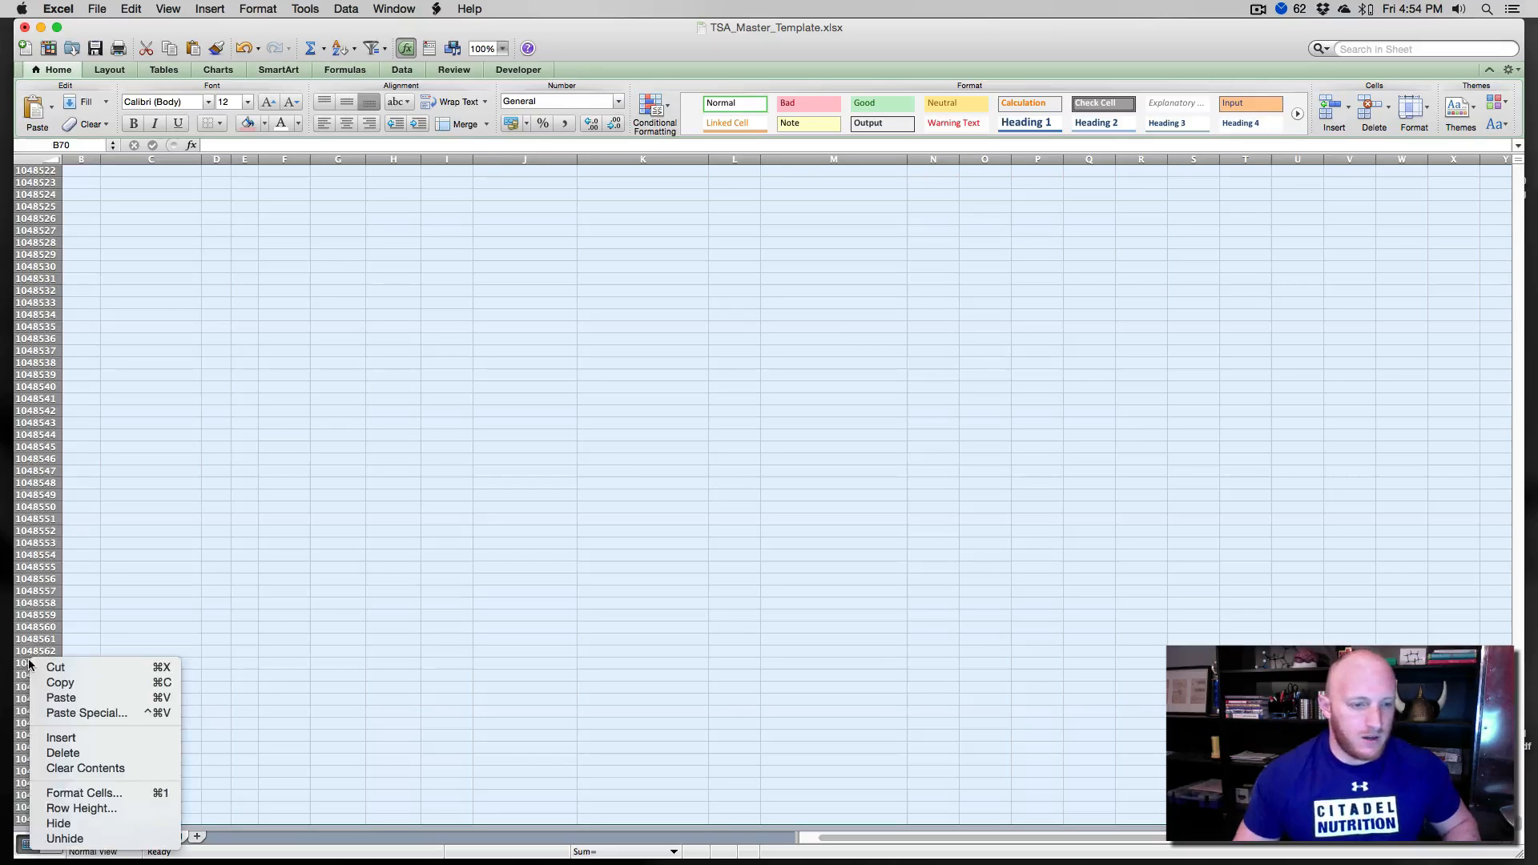
{"action": "left_click", "coordinate": [61, 760]}
{"action": "left_click", "coordinate": [132, 405]}
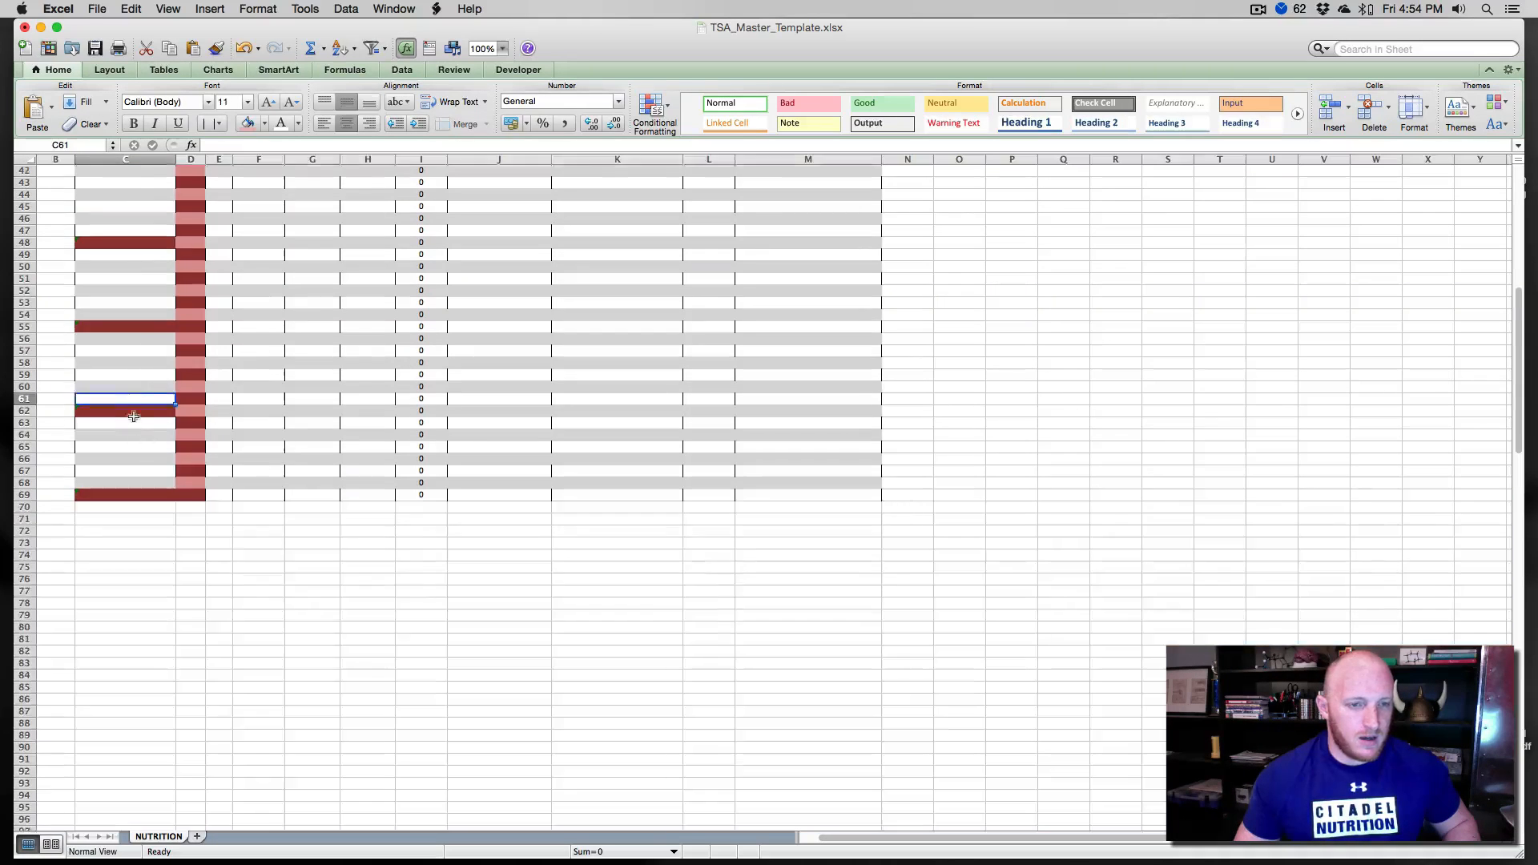
- Set the log table C27 to M69 text color to Automatic and clear its fill
{"action": "scroll", "coordinate": [138, 416], "scroll_direction": "up", "scroll_amount": 4}
{"action": "scroll", "coordinate": [138, 417], "scroll_direction": "up", "scroll_amount": 10}
{"action": "left_click_drag", "start_coordinate": [104, 346], "coordinate": [797, 750]}
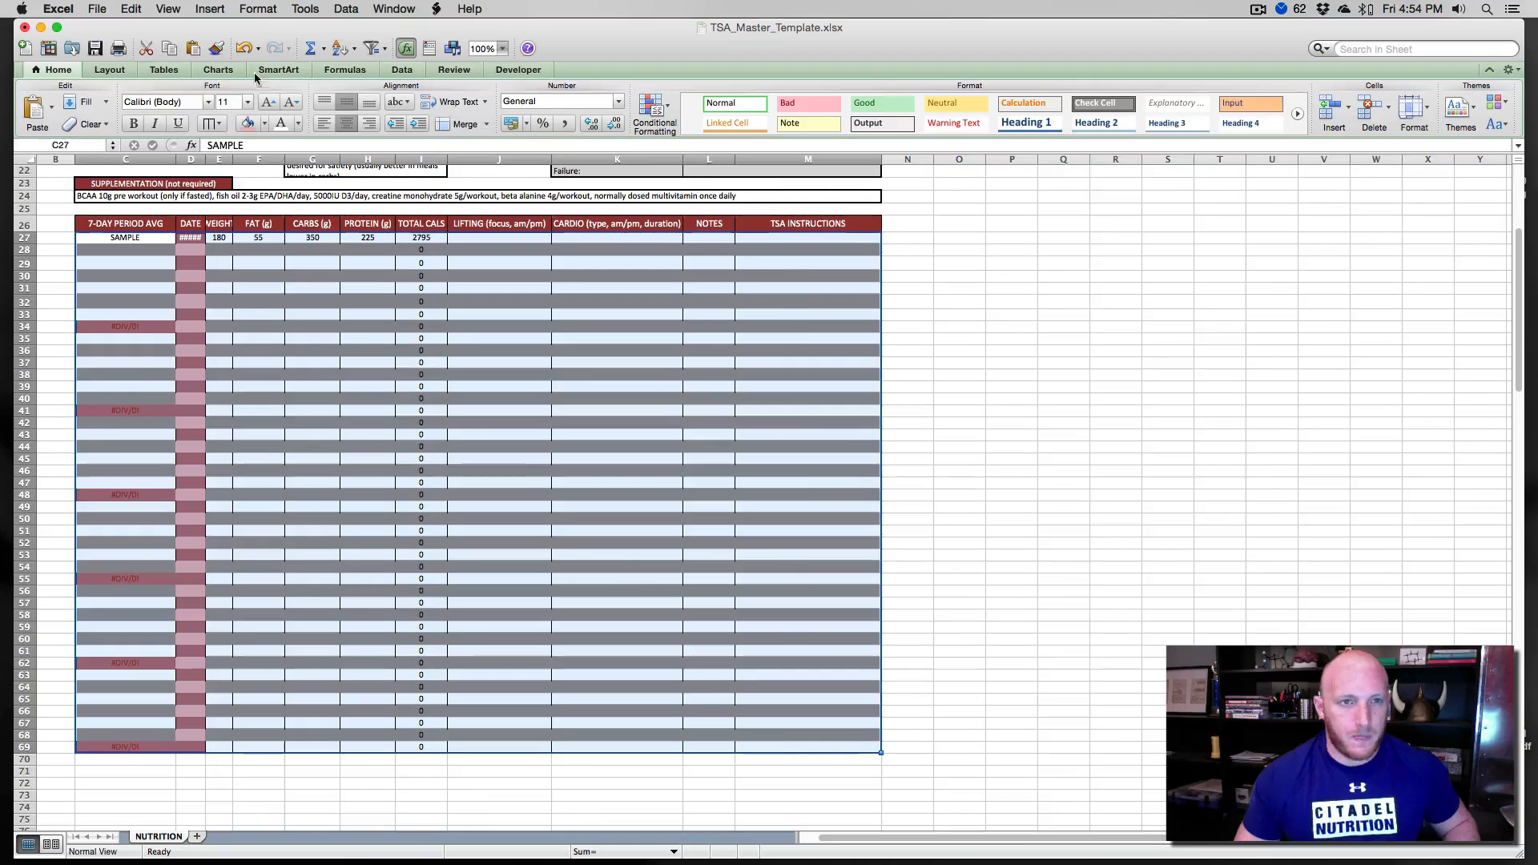
{"action": "left_click", "coordinate": [298, 125]}
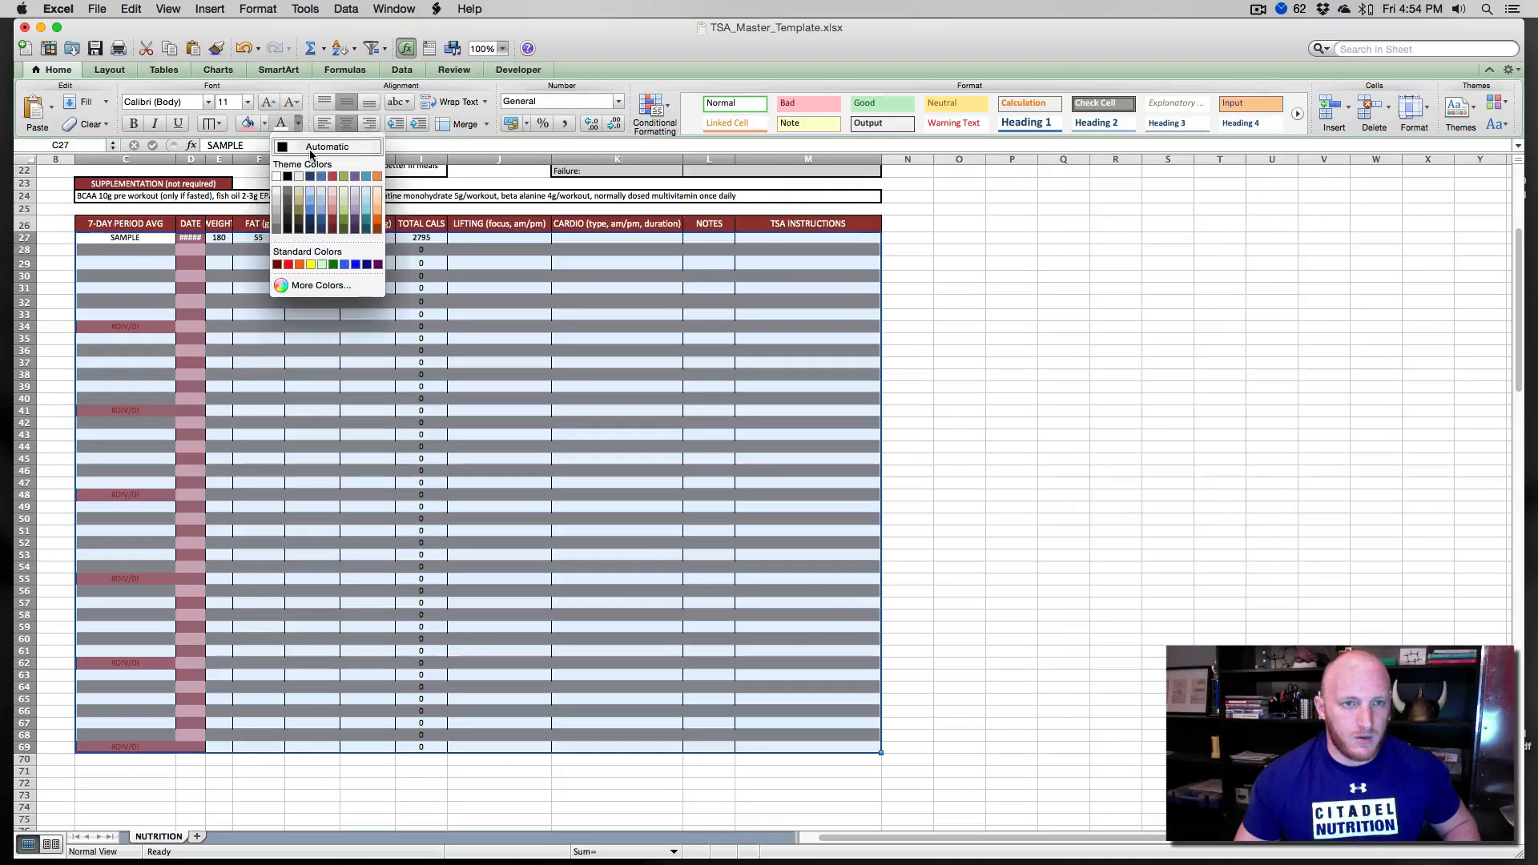
{"action": "left_click", "coordinate": [308, 149]}
{"action": "left_click", "coordinate": [262, 125]}
{"action": "left_click", "coordinate": [277, 263]}
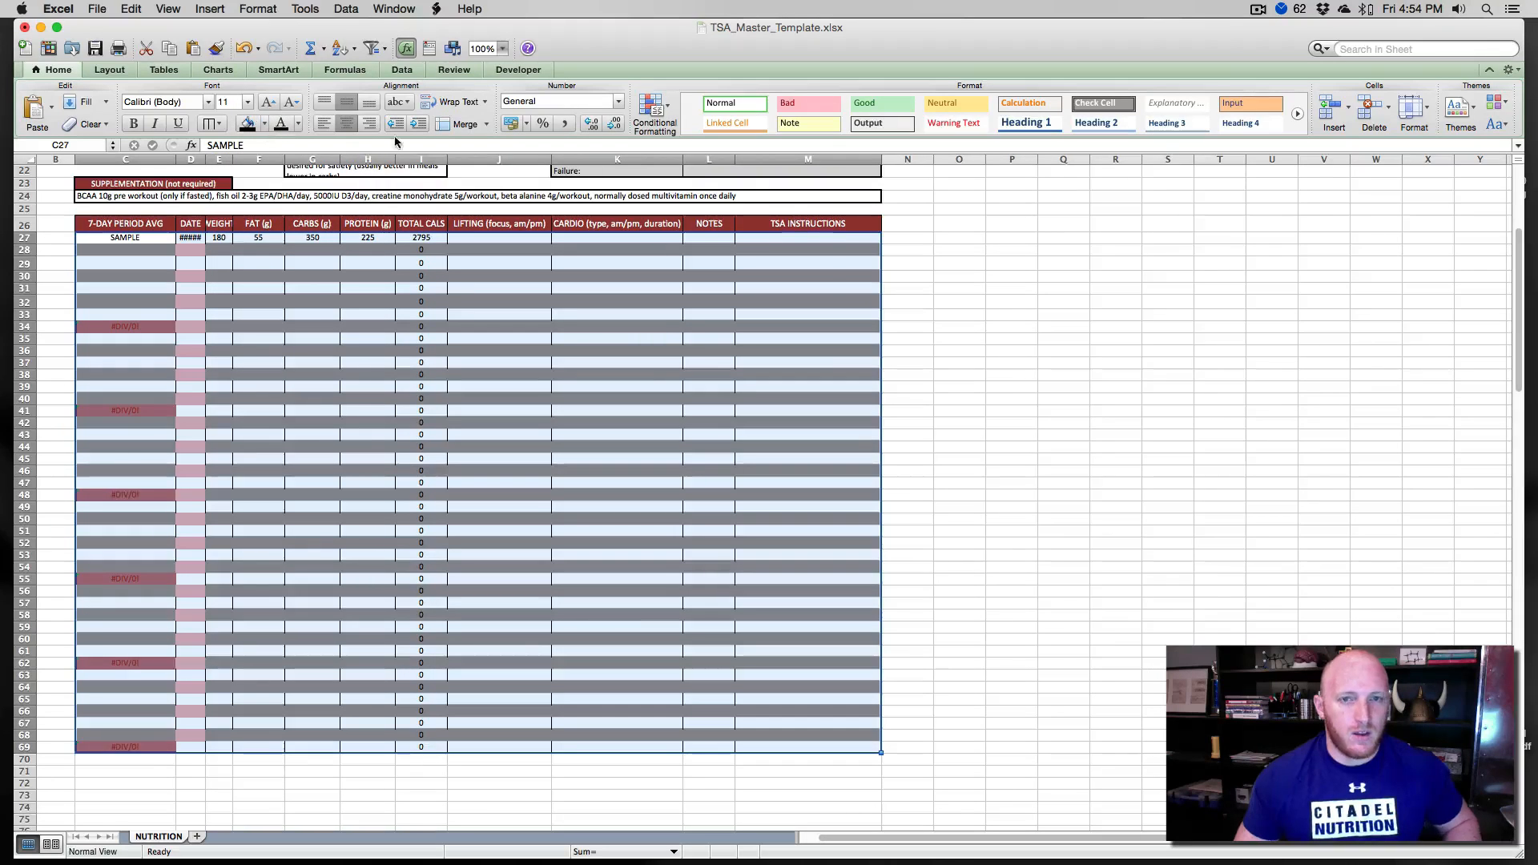
- Delete all three conditional formatting rules from the log table range
{"action": "left_click", "coordinate": [657, 116]}
{"action": "left_click", "coordinate": [697, 333]}
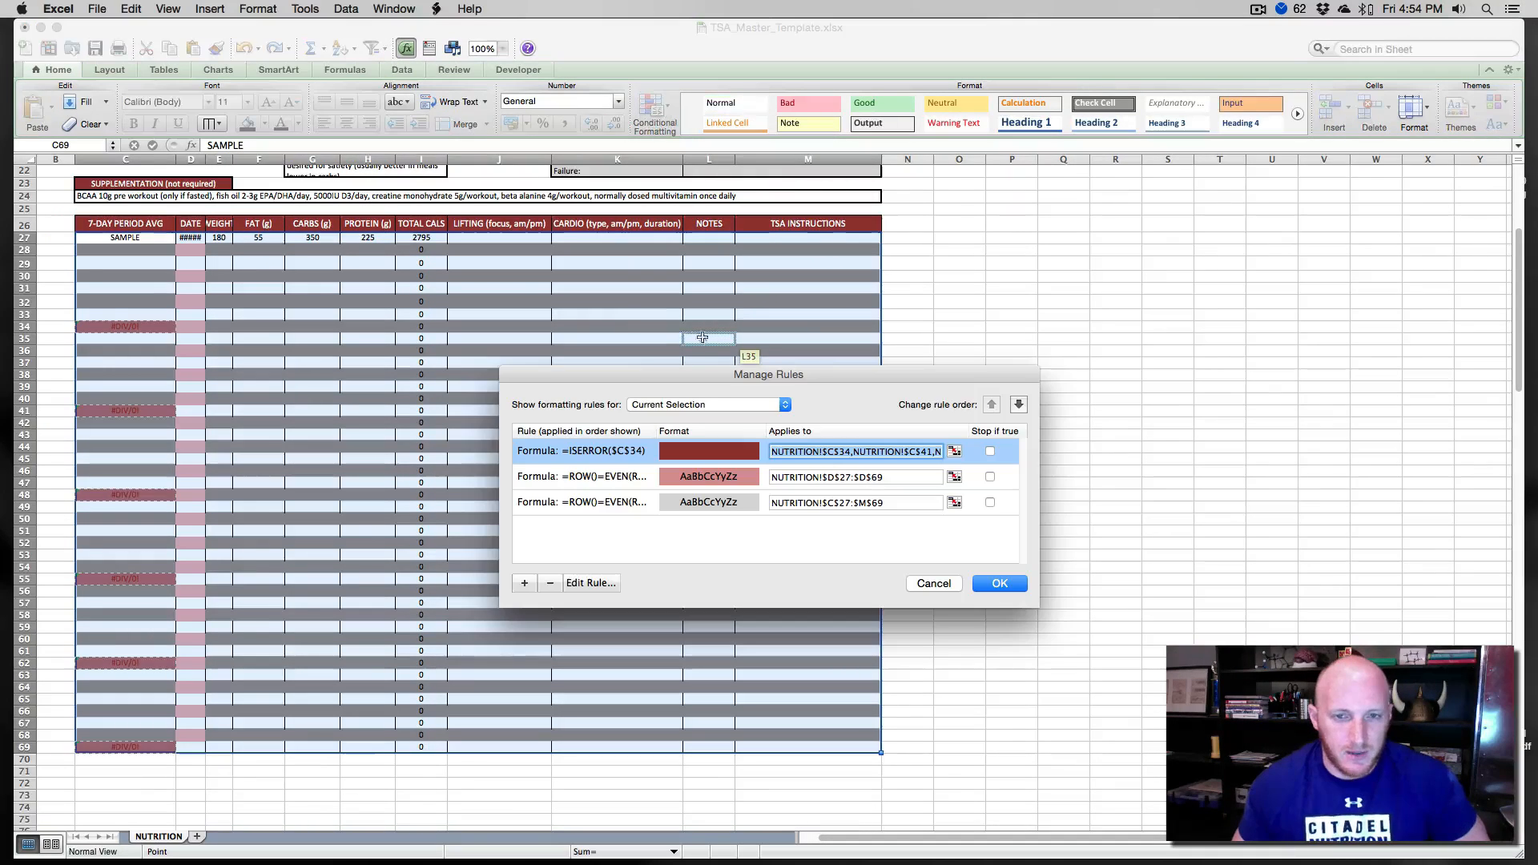
{"action": "left_click", "coordinate": [550, 583]}
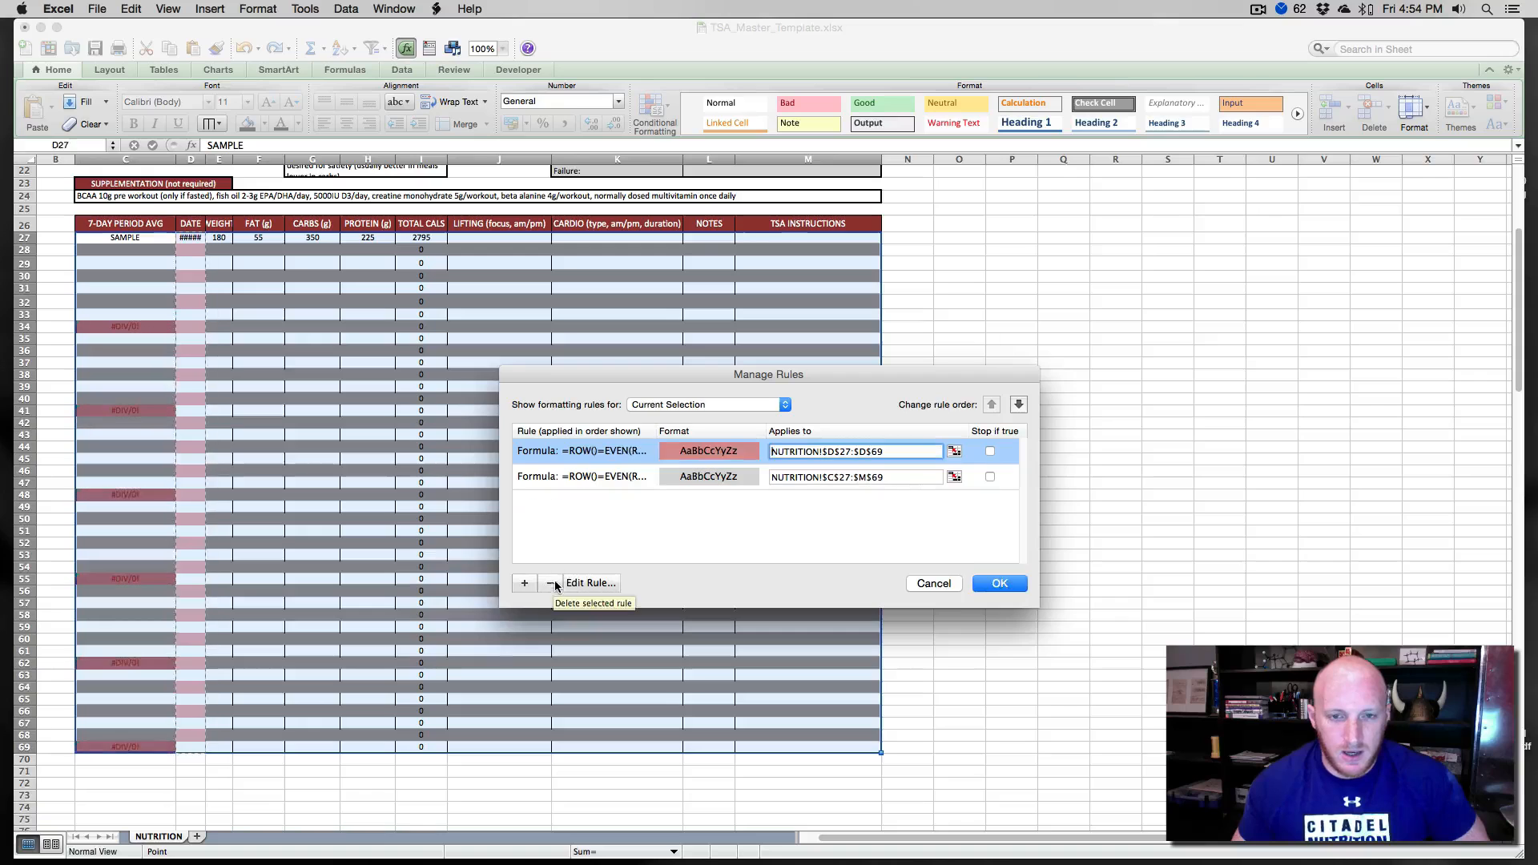
{"action": "left_click", "coordinate": [551, 582]}
{"action": "left_click", "coordinate": [551, 582]}
{"action": "left_click", "coordinate": [1000, 583]}
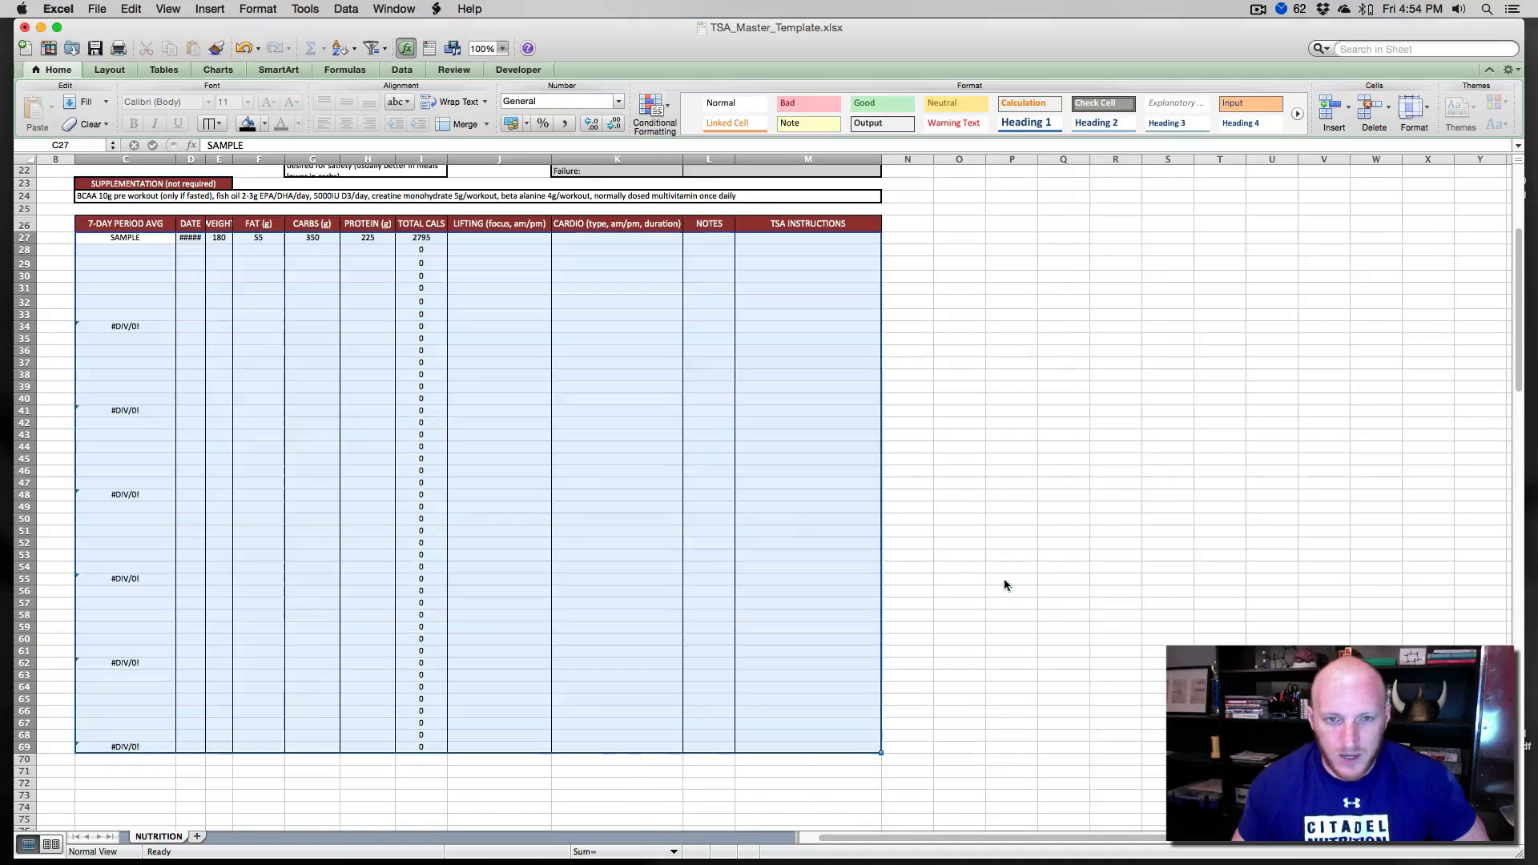
- Remove all borders from the log table C27 to M69
{"action": "left_click", "coordinate": [457, 420]}
{"action": "left_click_drag", "start_coordinate": [100, 235], "coordinate": [800, 745]}
{"action": "key", "text": "super+1"}
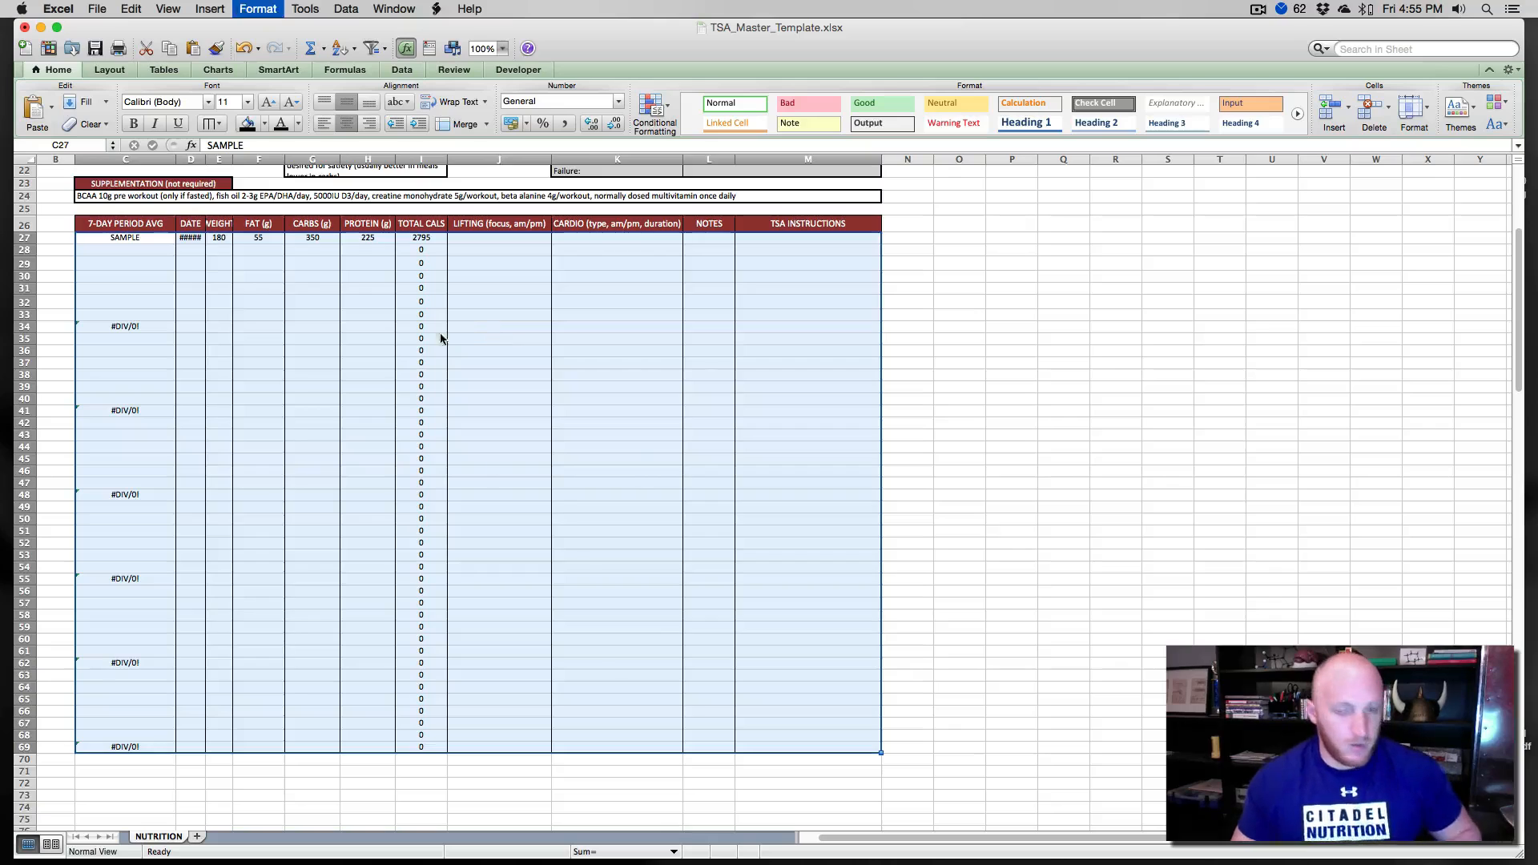
{"action": "left_click", "coordinate": [637, 358]}
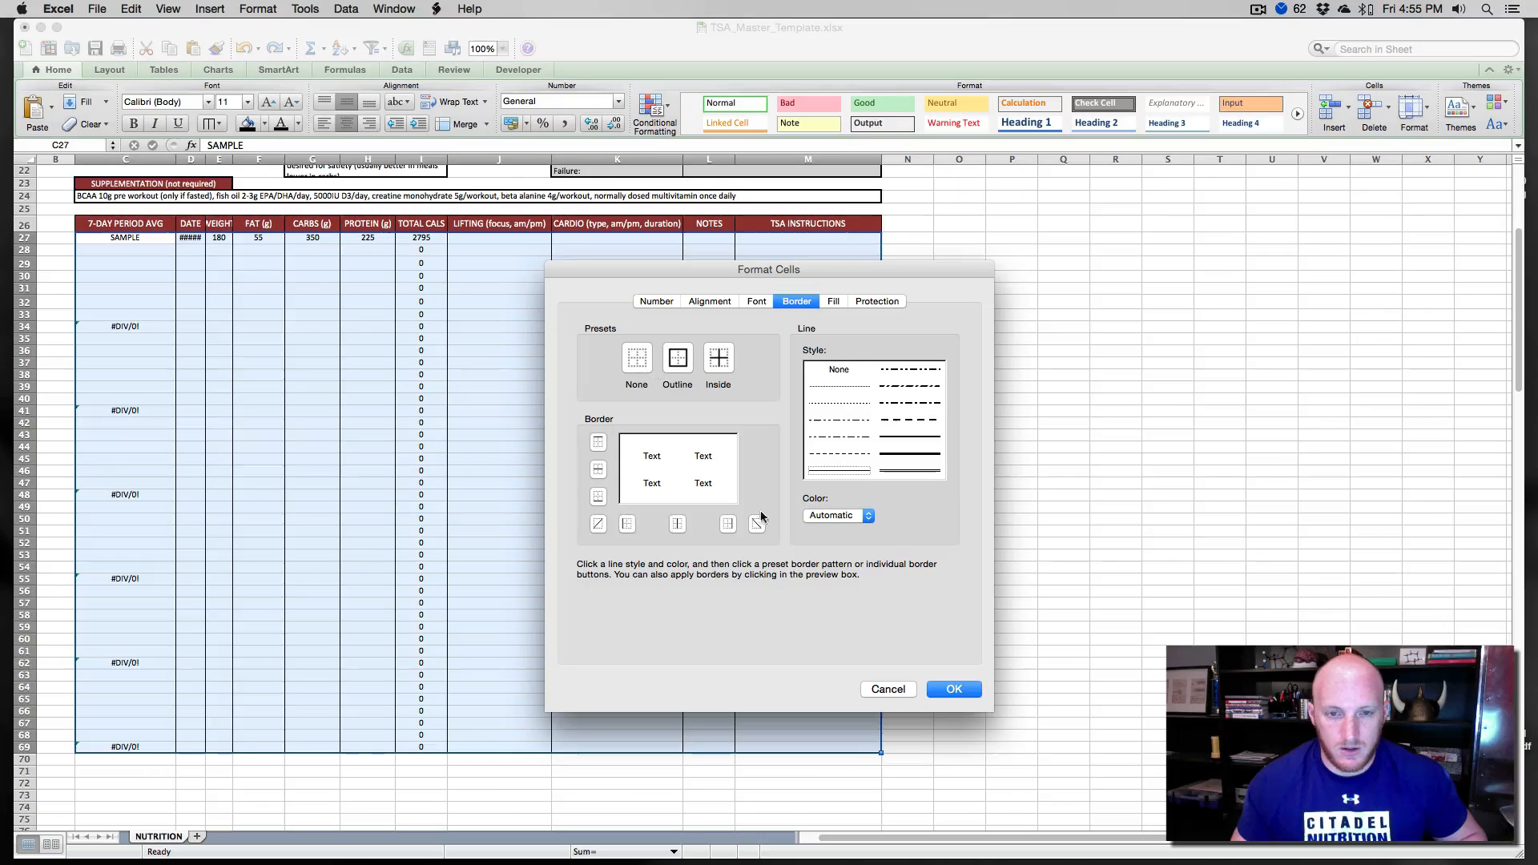
{"action": "left_click", "coordinate": [953, 689]}
- Remove the fill and borders from the log header row C26 to M26
{"action": "left_click", "coordinate": [737, 578]}
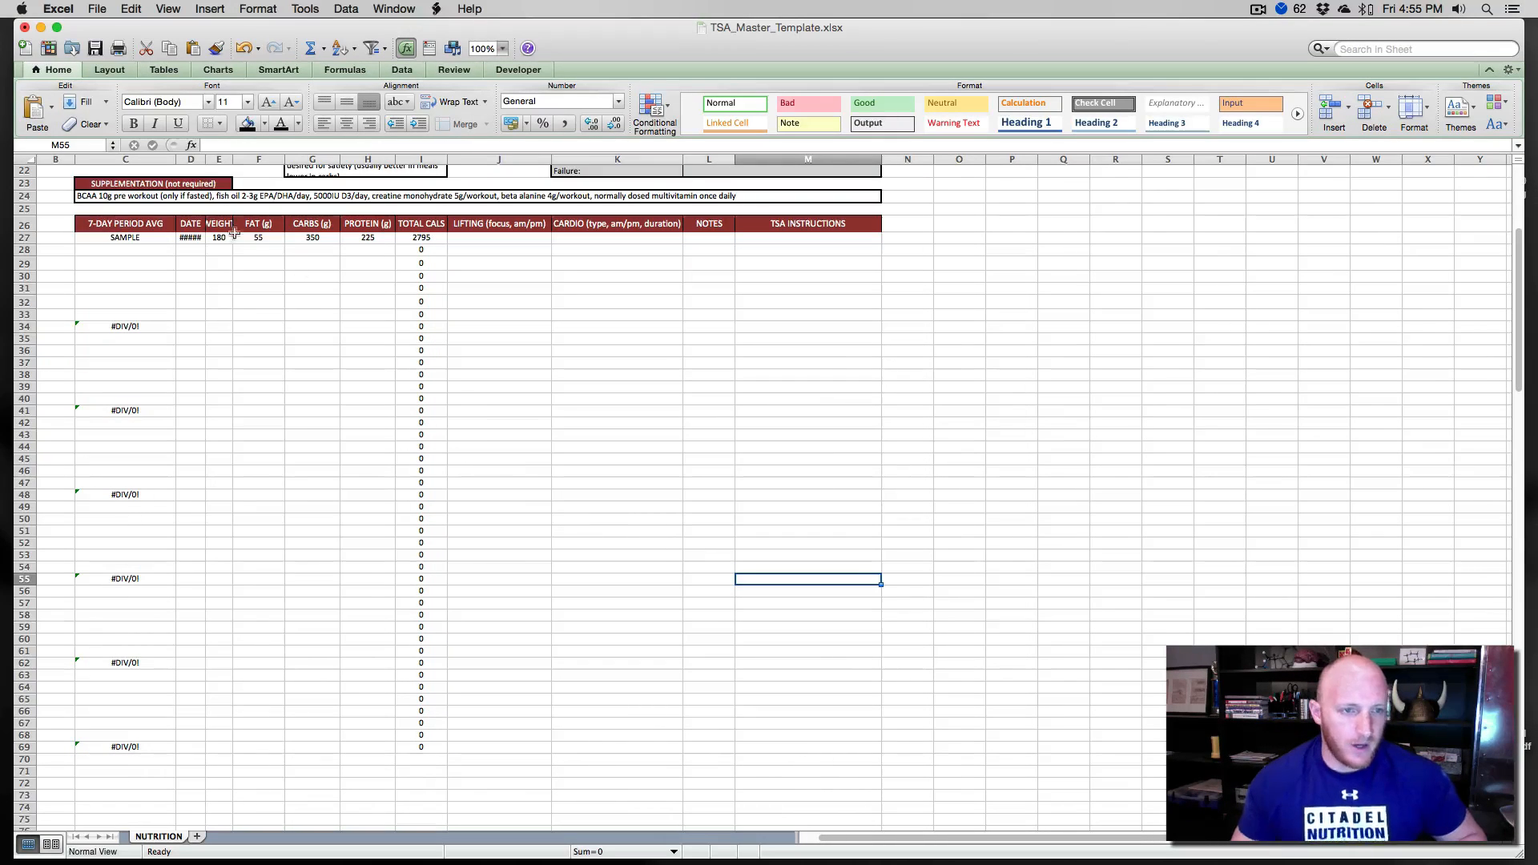
{"action": "left_click_drag", "start_coordinate": [92, 229], "coordinate": [809, 227]}
{"action": "left_click", "coordinate": [284, 124]}
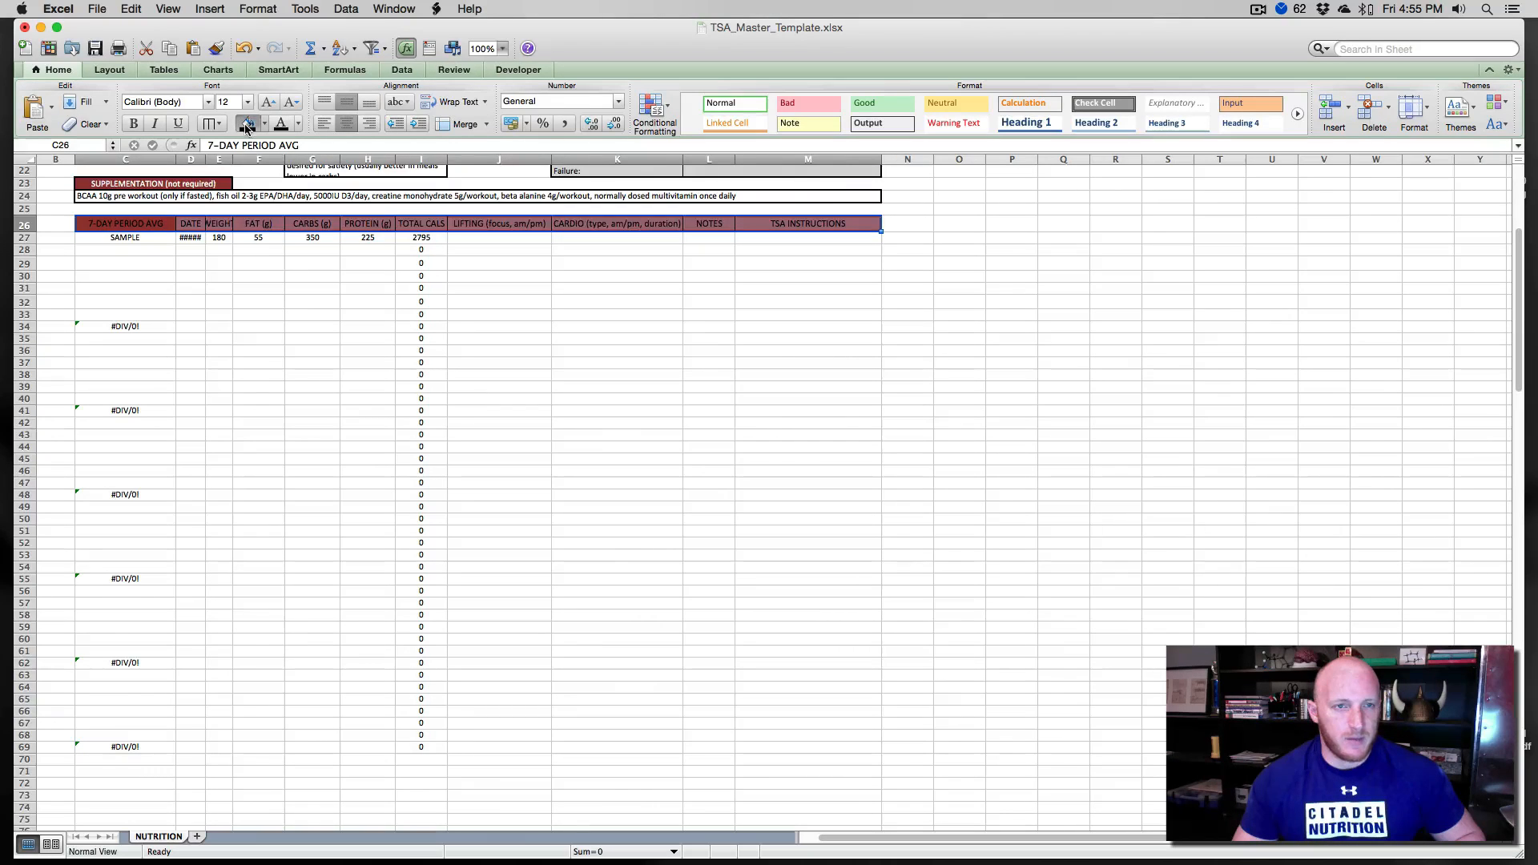
{"action": "key", "text": "super+1"}
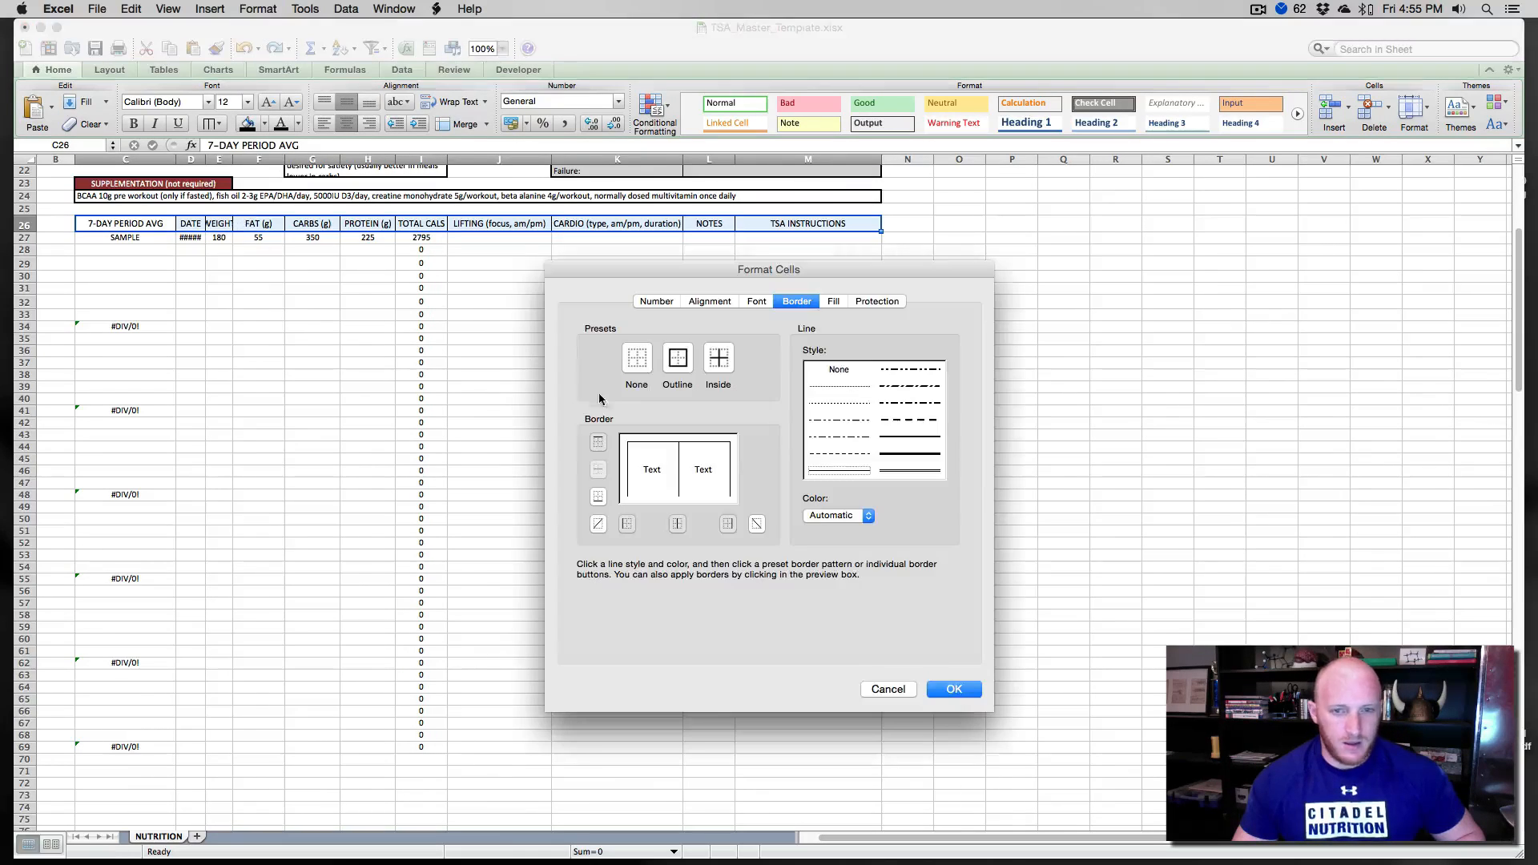
{"action": "left_click", "coordinate": [639, 360]}
{"action": "left_click", "coordinate": [954, 690]}
- Convert the log range C26 to M69 into a table with a header row
{"action": "left_click", "coordinate": [778, 641]}
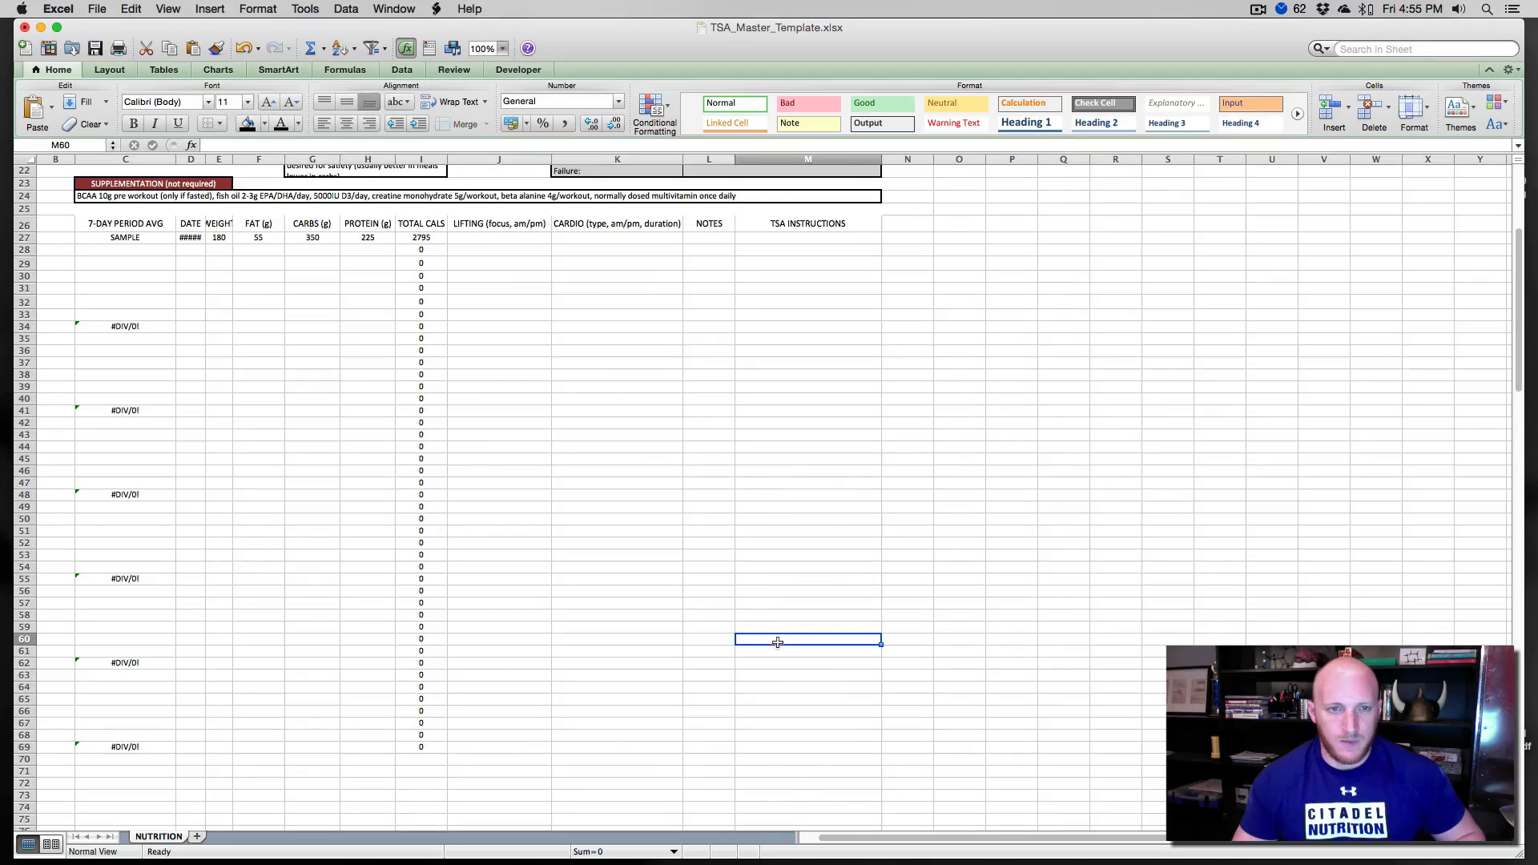
{"action": "left_click_drag", "start_coordinate": [100, 222], "coordinate": [852, 749]}
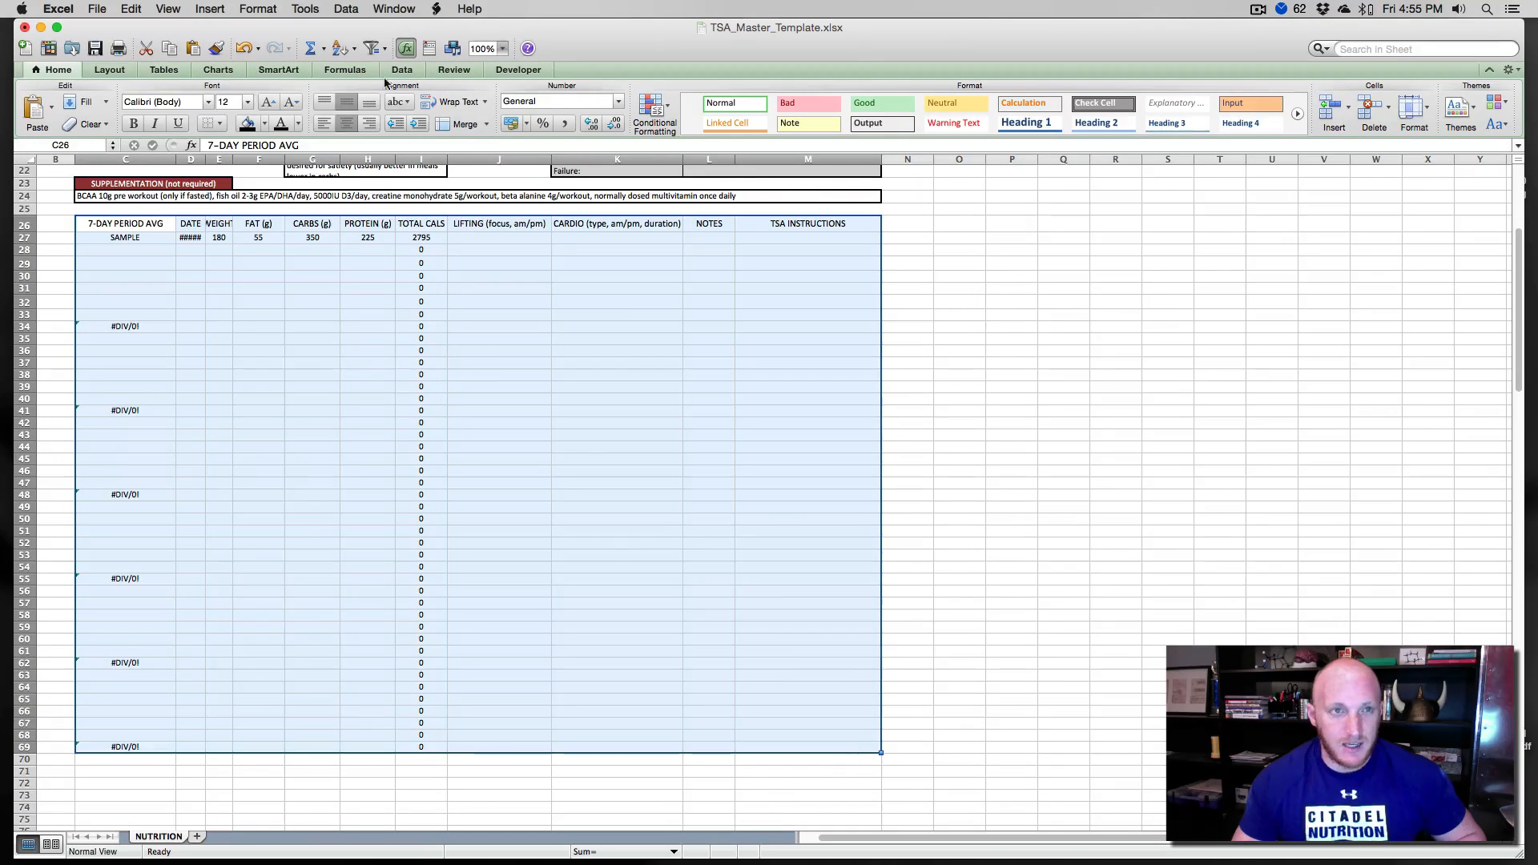
{"action": "left_click", "coordinate": [210, 9]}
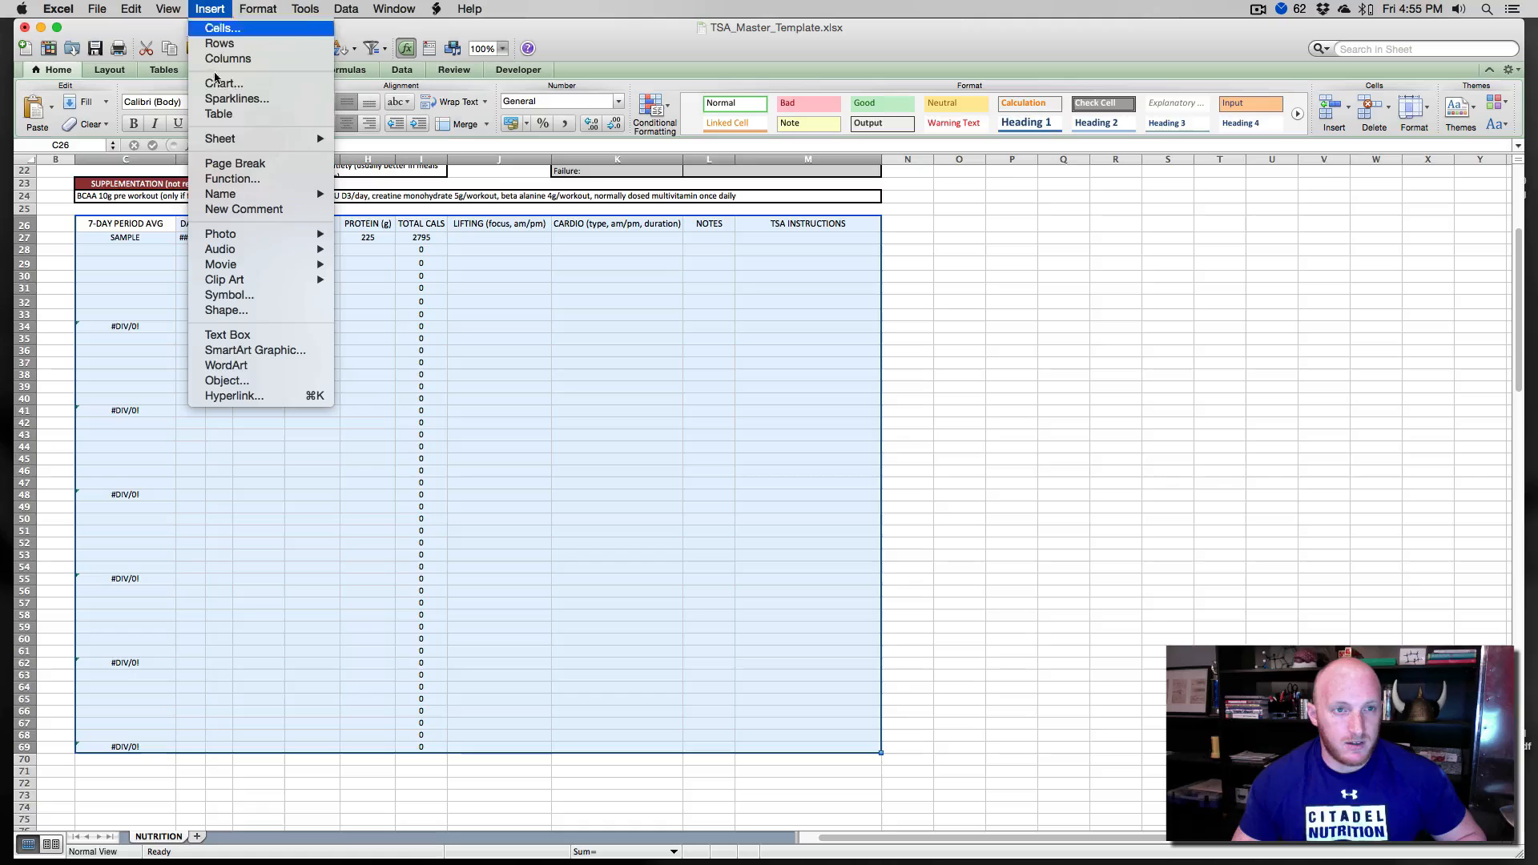
{"action": "left_click", "coordinate": [230, 117]}
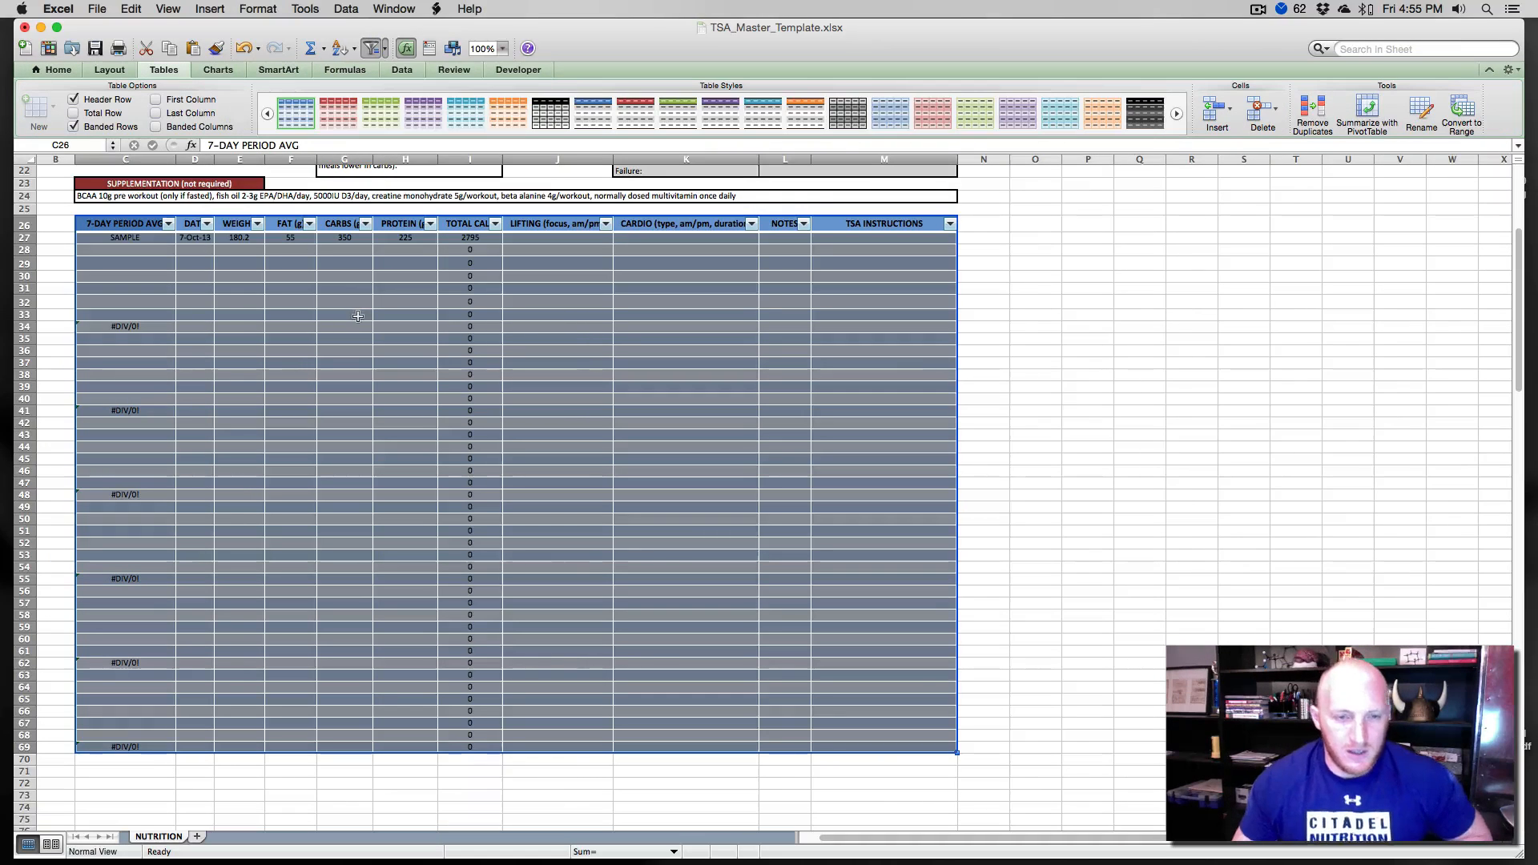
{"action": "left_click", "coordinate": [335, 437]}
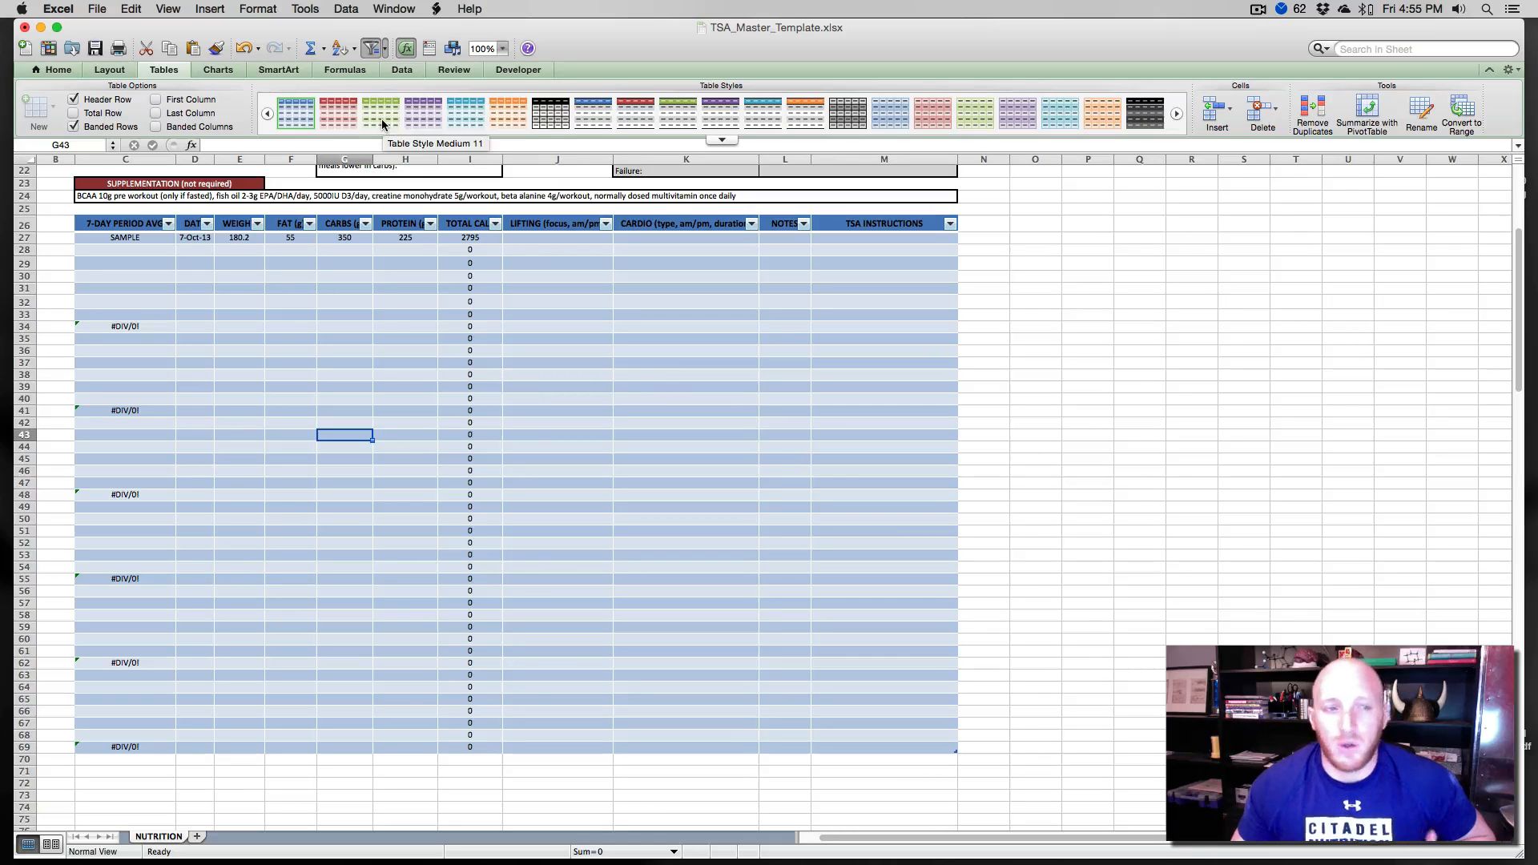
- Turn on the total row for the log table
{"action": "left_click", "coordinate": [90, 118]}
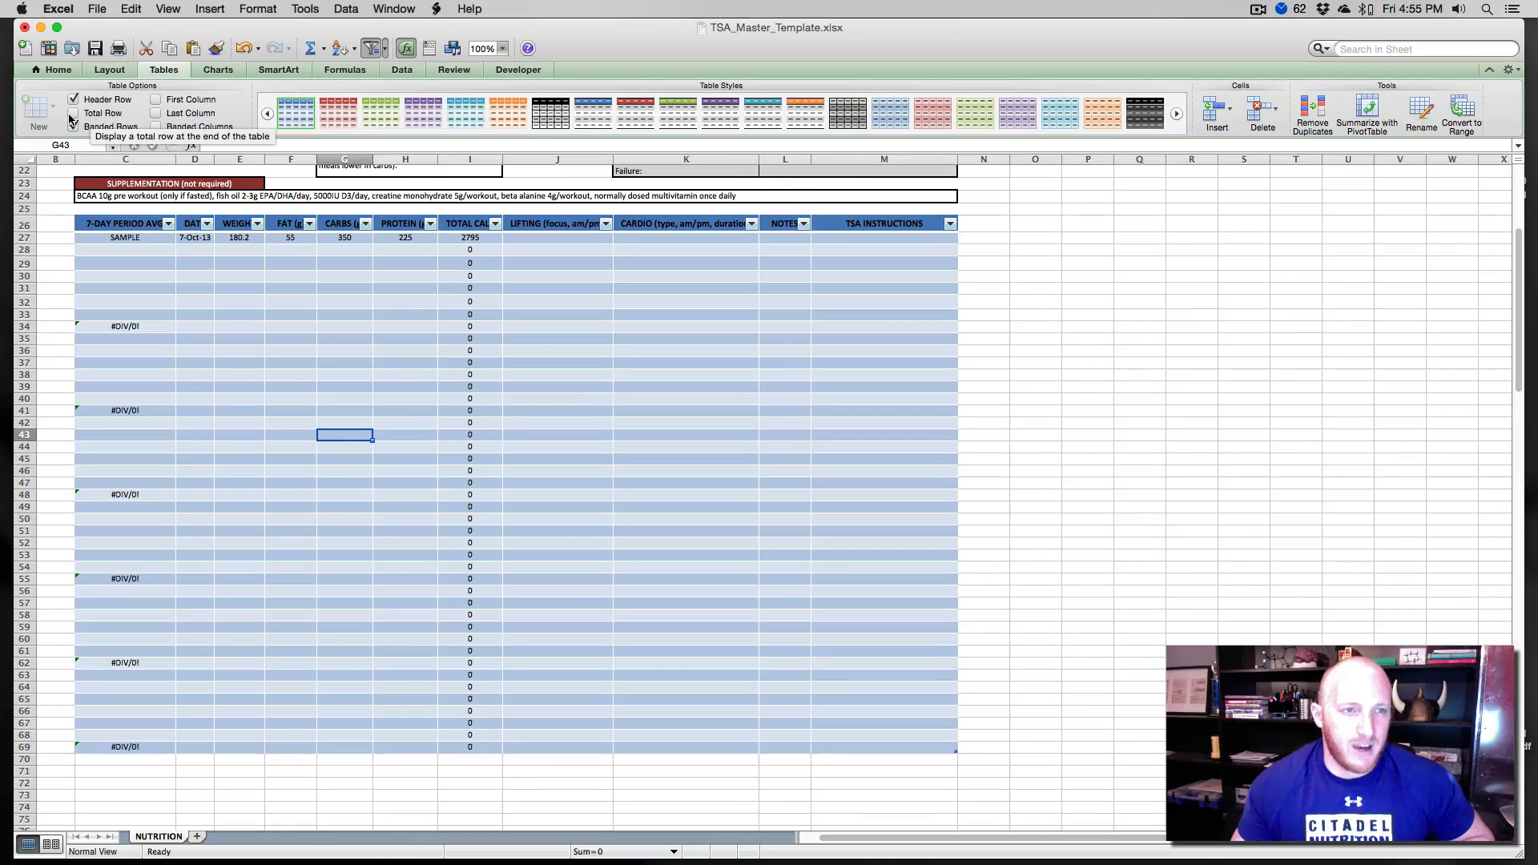
{"action": "scroll", "coordinate": [120, 731], "scroll_direction": "up", "scroll_amount": 5}
{"action": "scroll", "coordinate": [121, 777], "scroll_direction": "down", "scroll_amount": 5}
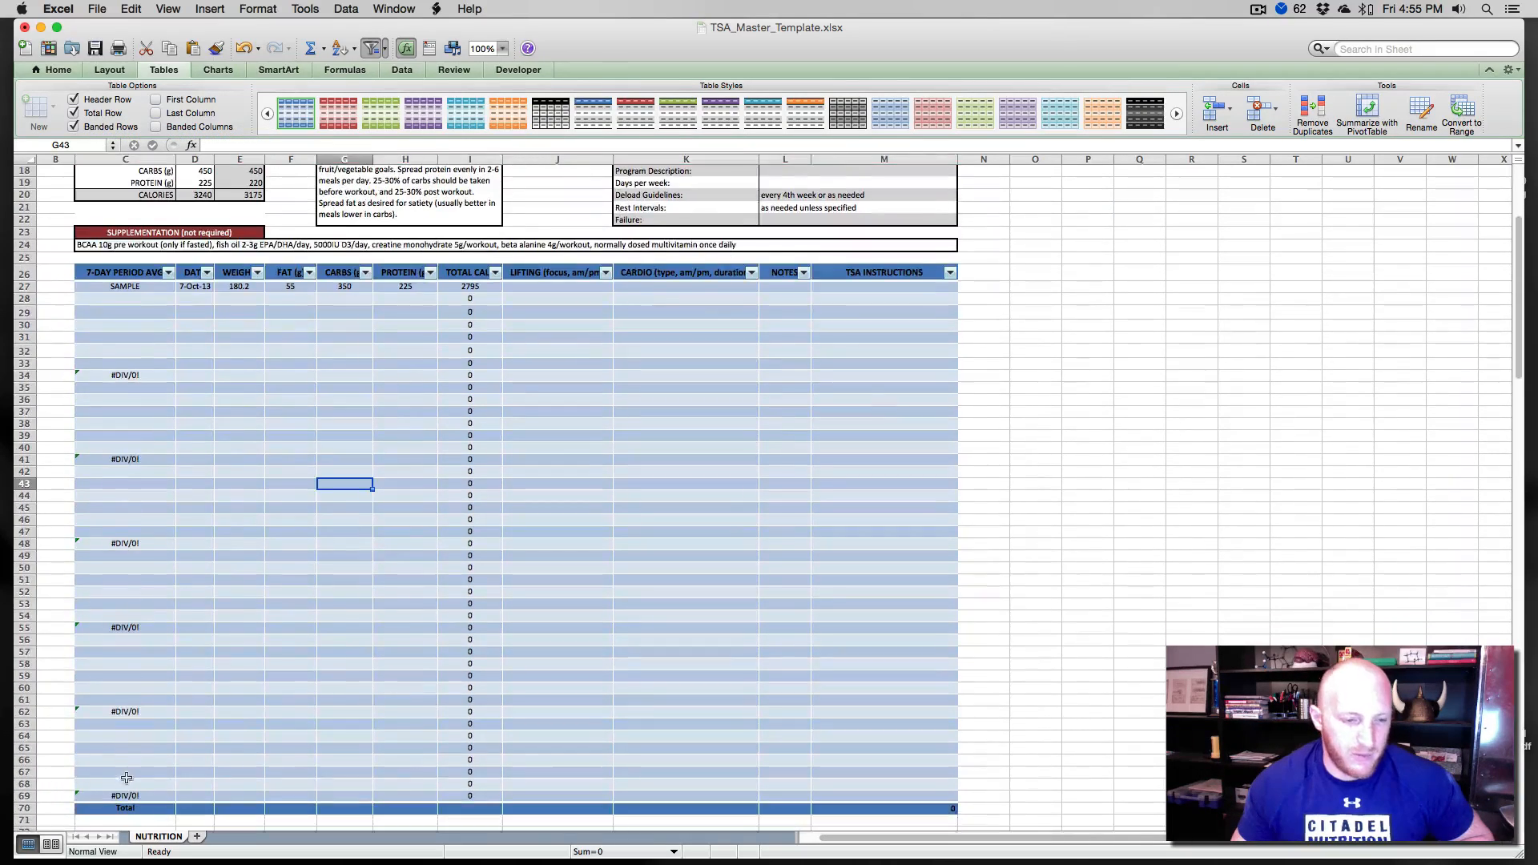
- Try the first column, last column and banded columns options on the table, switching each off again
{"action": "left_click", "coordinate": [157, 100]}
{"action": "left_click", "coordinate": [157, 99]}
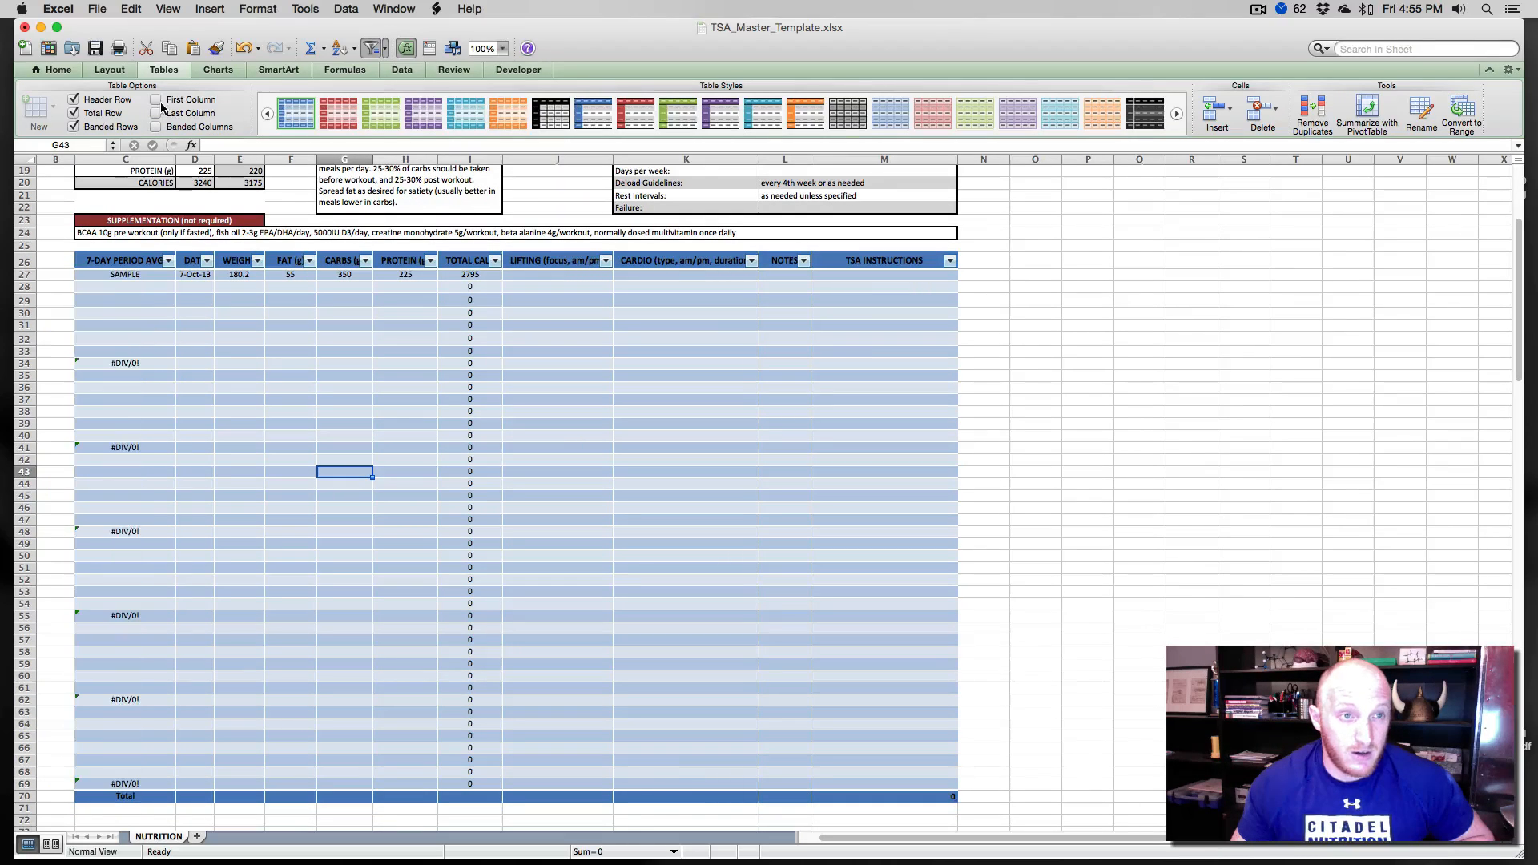
{"action": "left_click", "coordinate": [157, 113]}
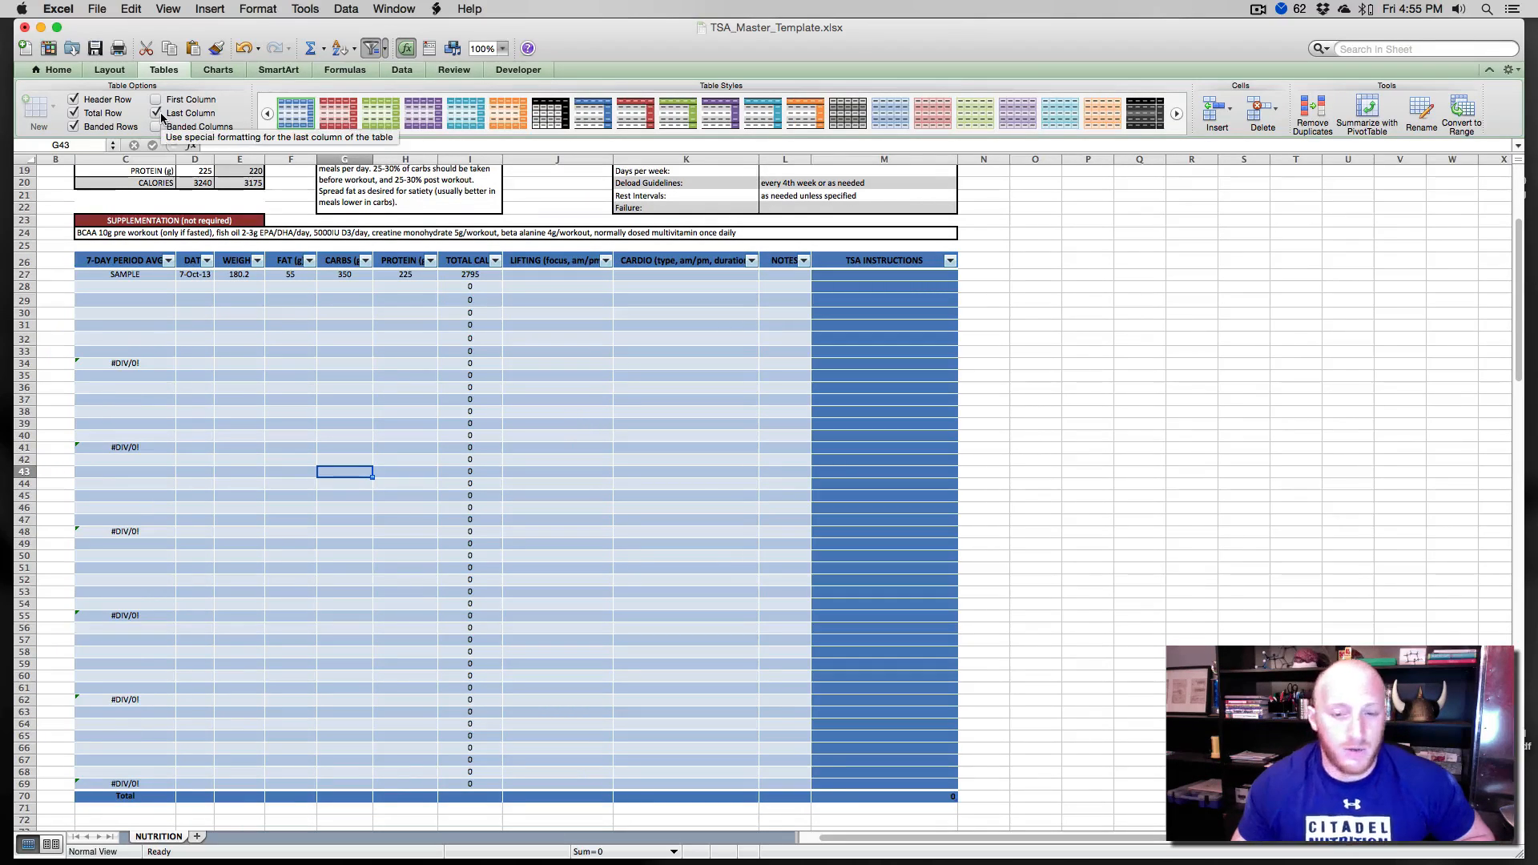
{"action": "left_click", "coordinate": [157, 114]}
{"action": "left_click", "coordinate": [157, 127]}
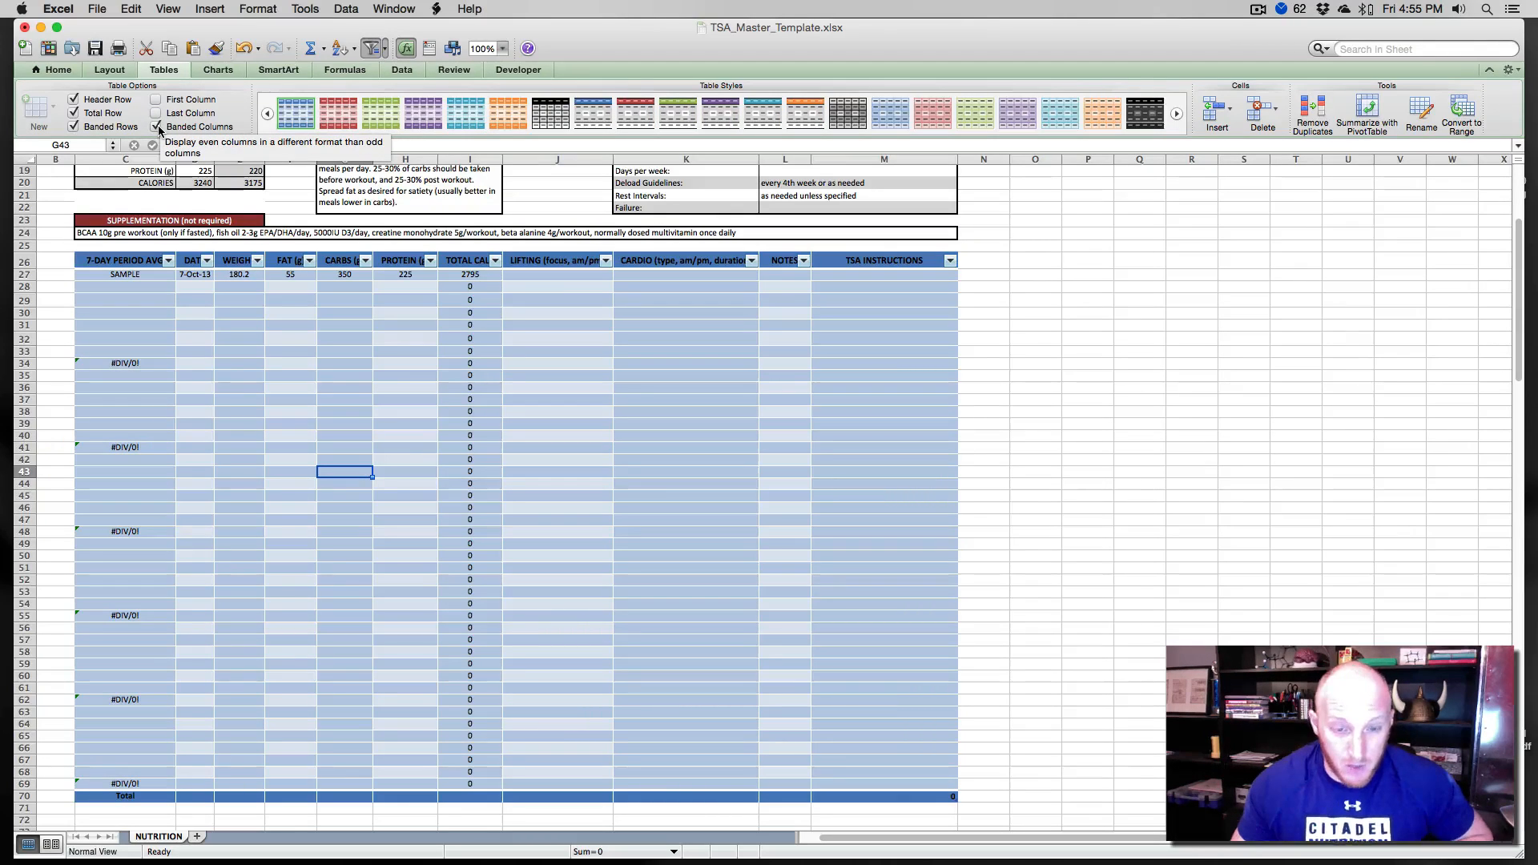
{"action": "left_click", "coordinate": [158, 128]}
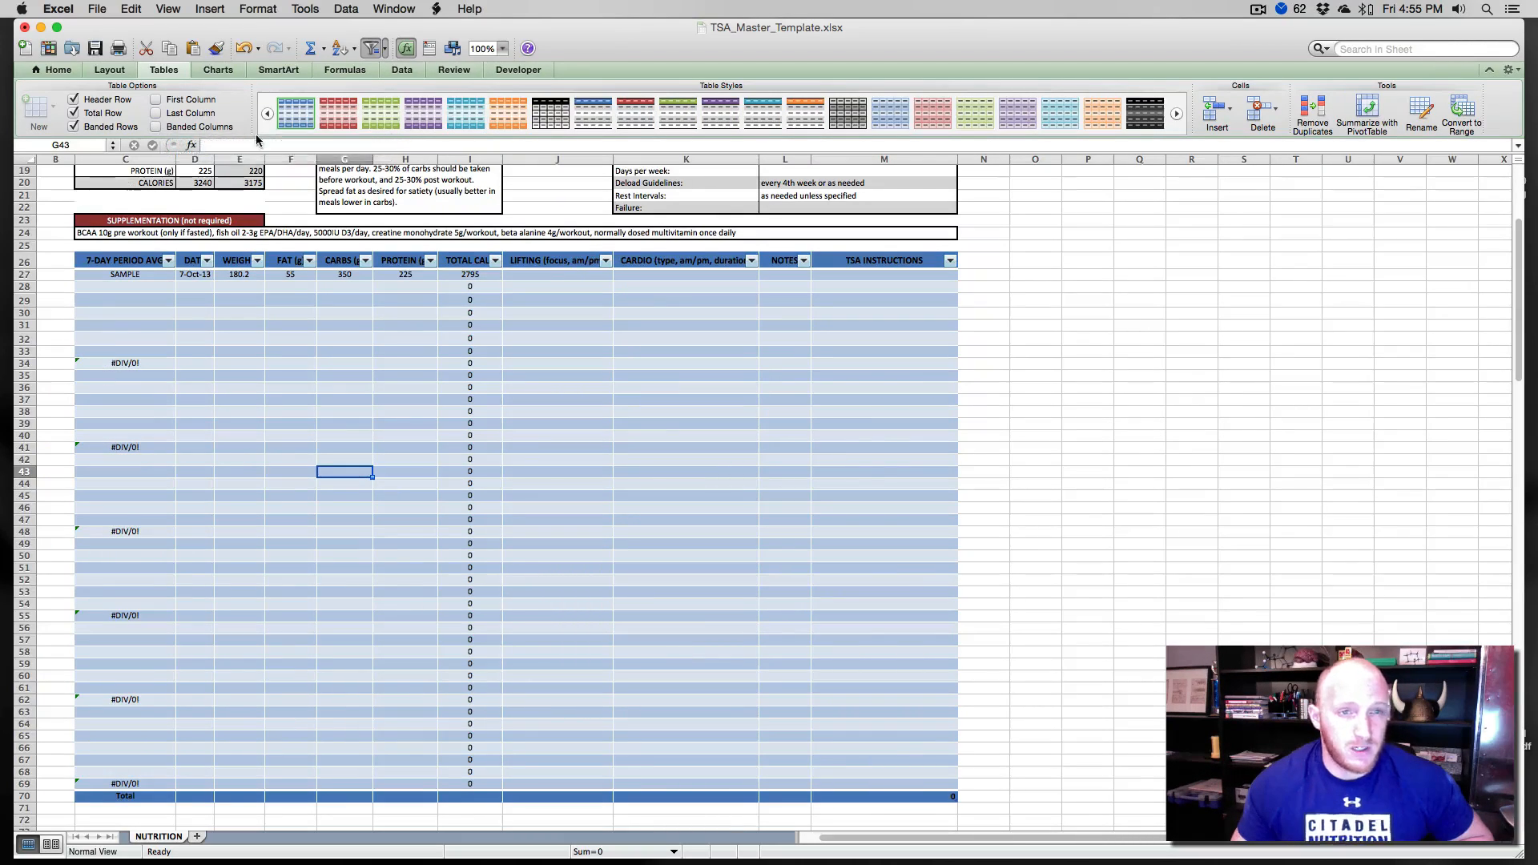
- Preview several table styles and apply the red Table Style Medium 10 to the log table
{"action": "left_click", "coordinate": [379, 116]}
{"action": "left_click", "coordinate": [383, 116]}
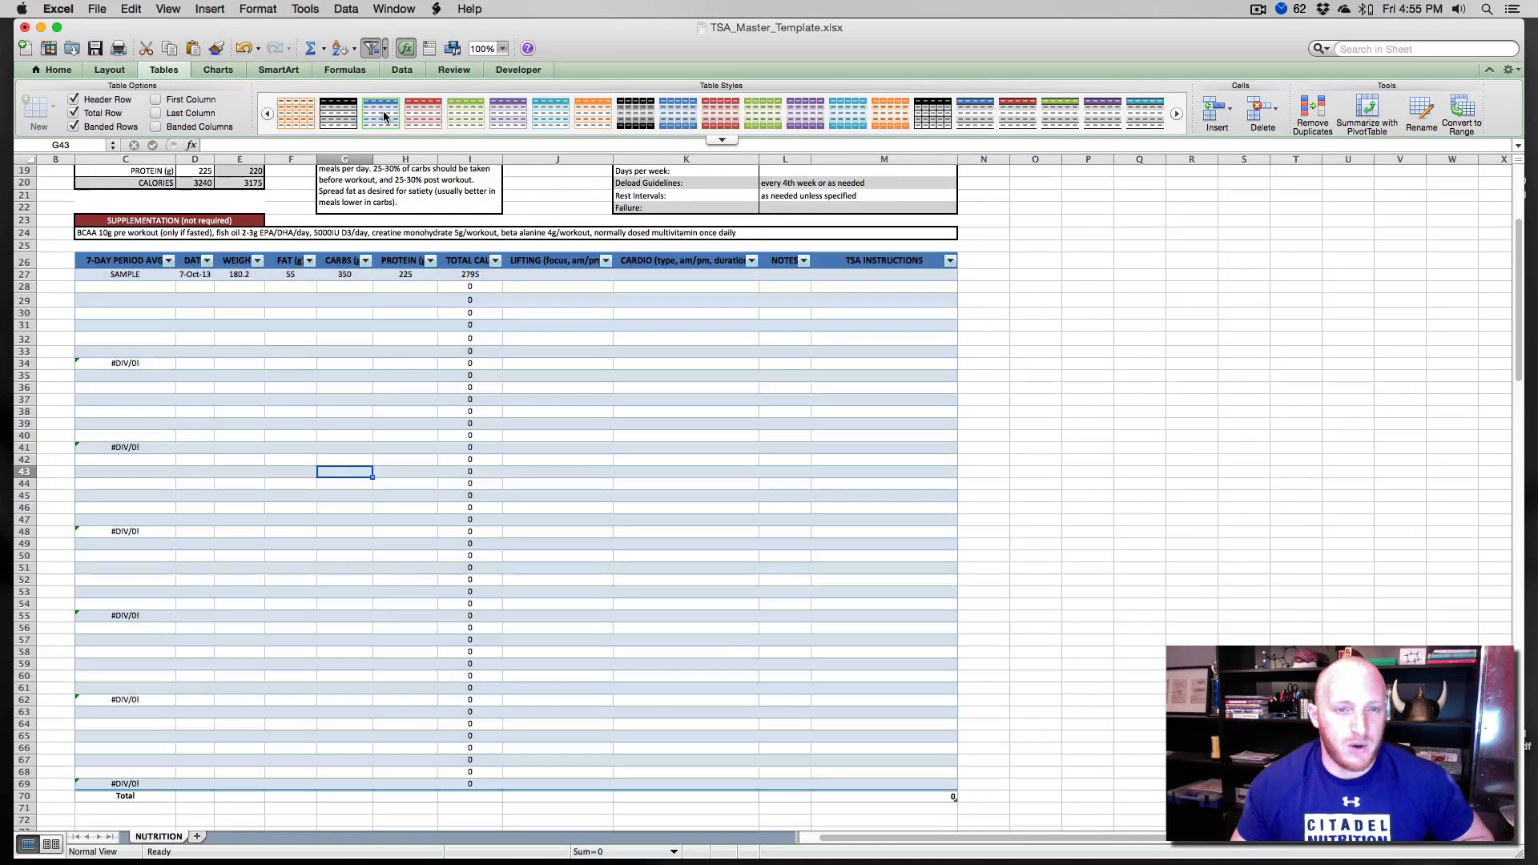
{"action": "left_click", "coordinate": [430, 118]}
{"action": "left_click", "coordinate": [466, 116]}
{"action": "left_click", "coordinate": [508, 116]}
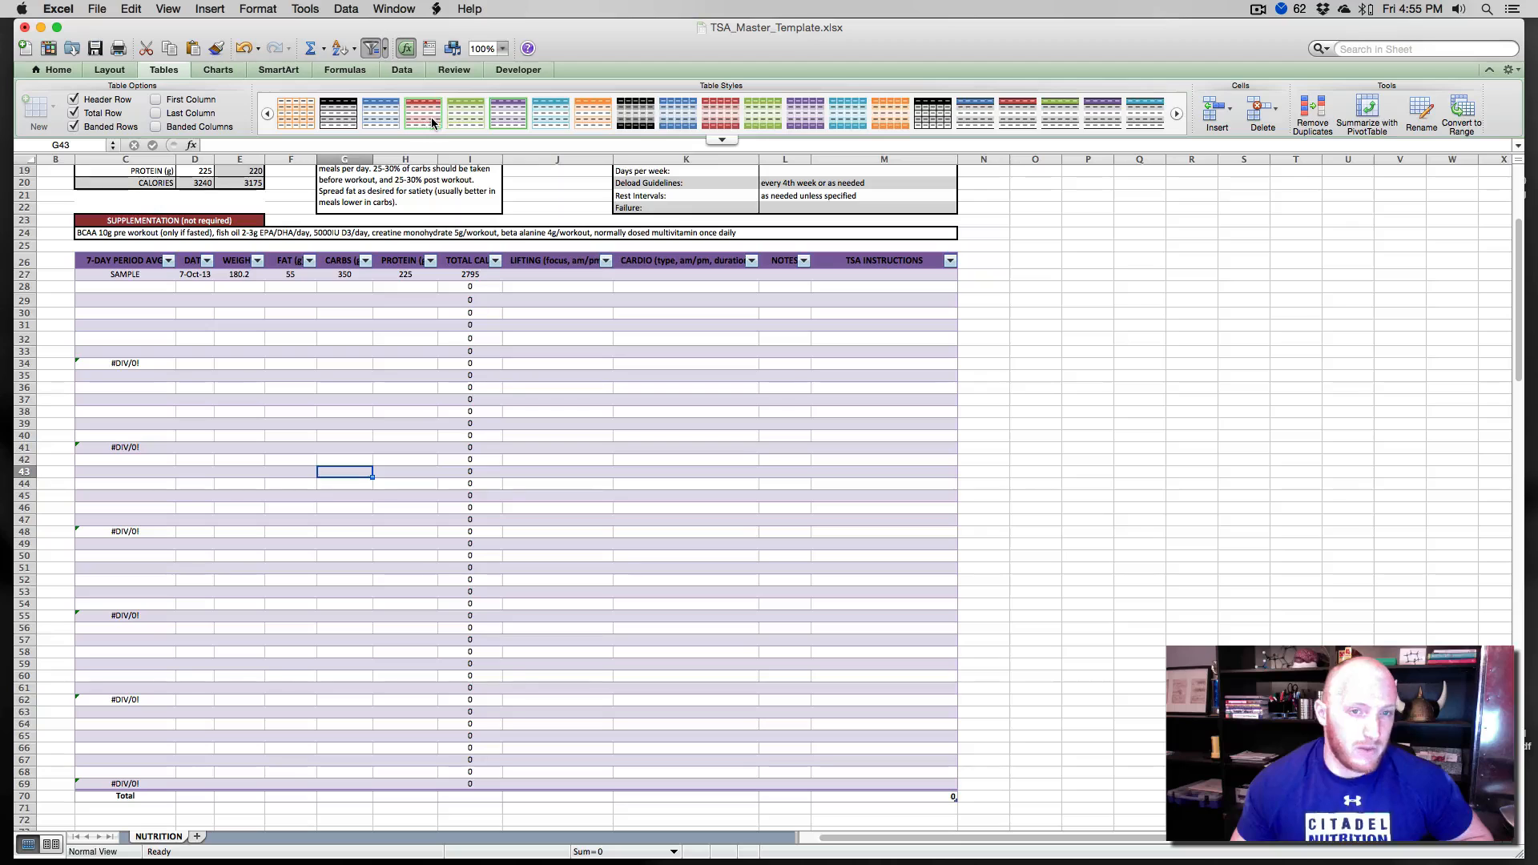
{"action": "left_click", "coordinate": [464, 116]}
{"action": "left_click", "coordinate": [508, 116]}
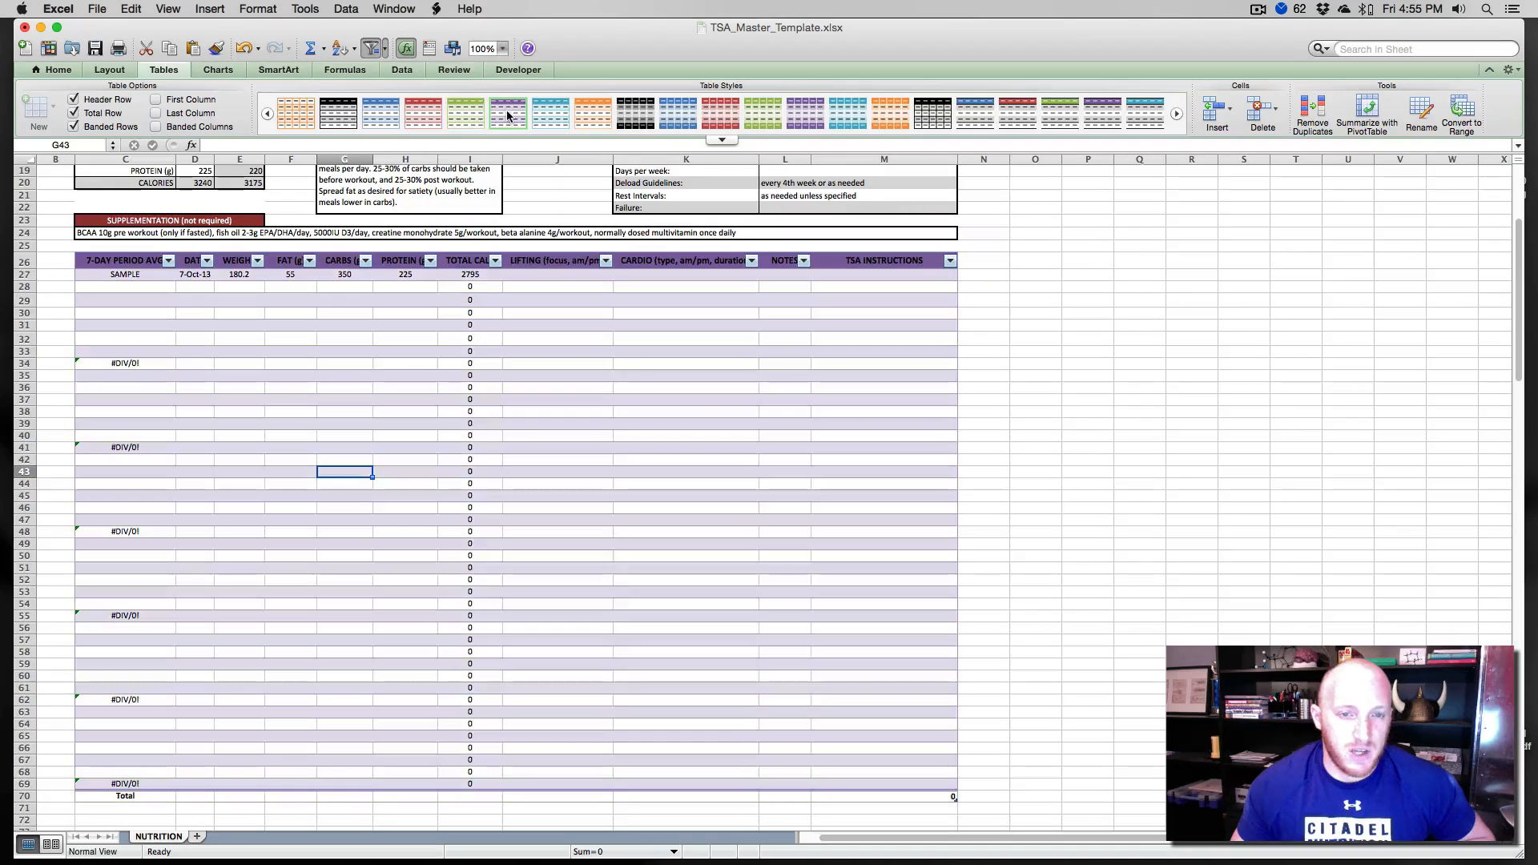
{"action": "left_click", "coordinate": [550, 116]}
{"action": "left_click", "coordinate": [594, 117]}
{"action": "left_click", "coordinate": [635, 117]}
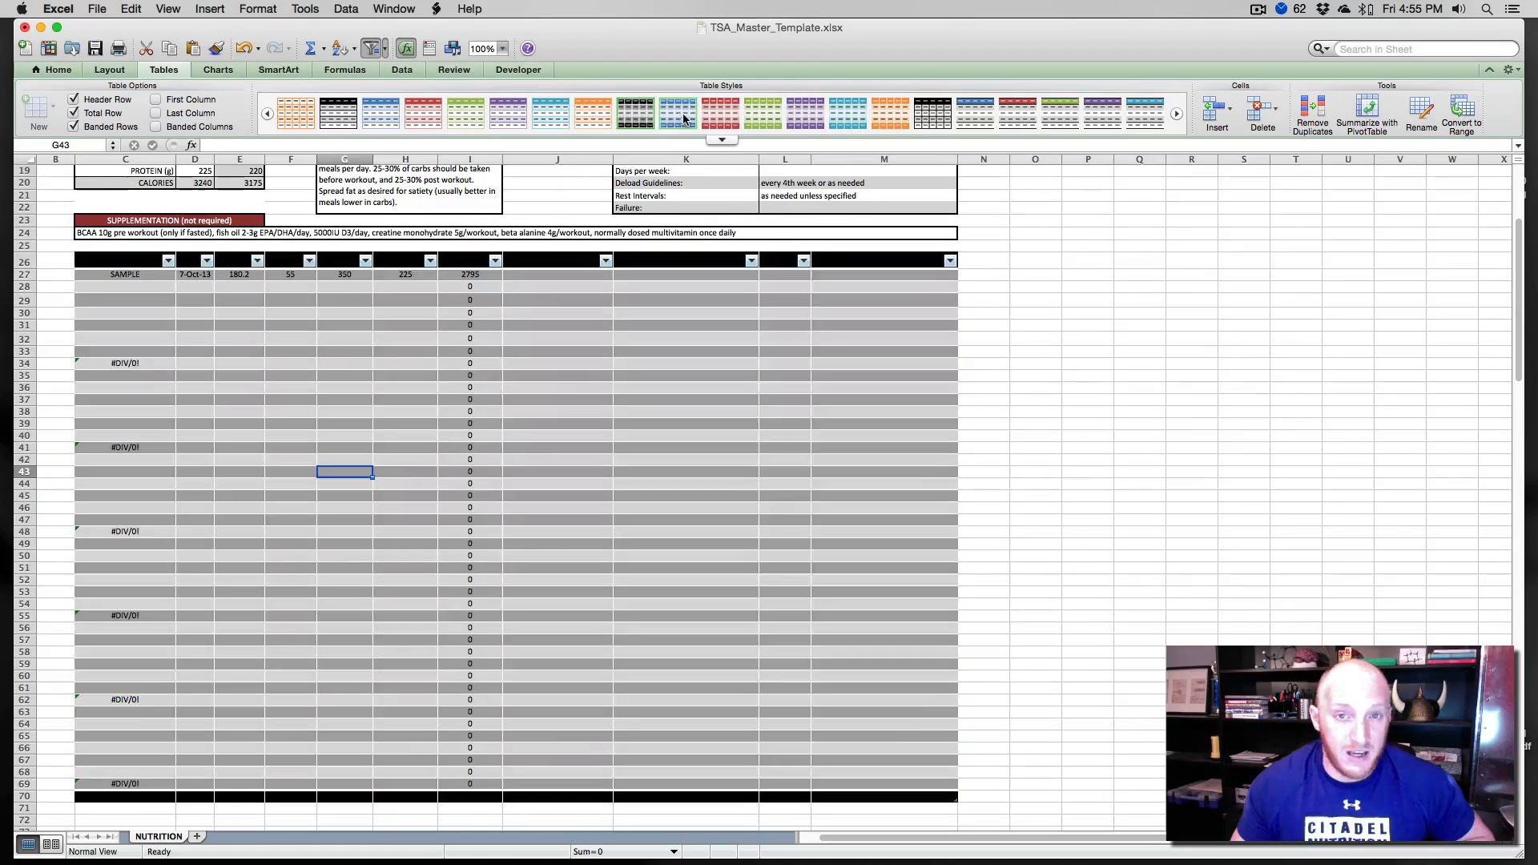
{"action": "left_click", "coordinate": [677, 116]}
{"action": "left_click", "coordinate": [720, 117]}
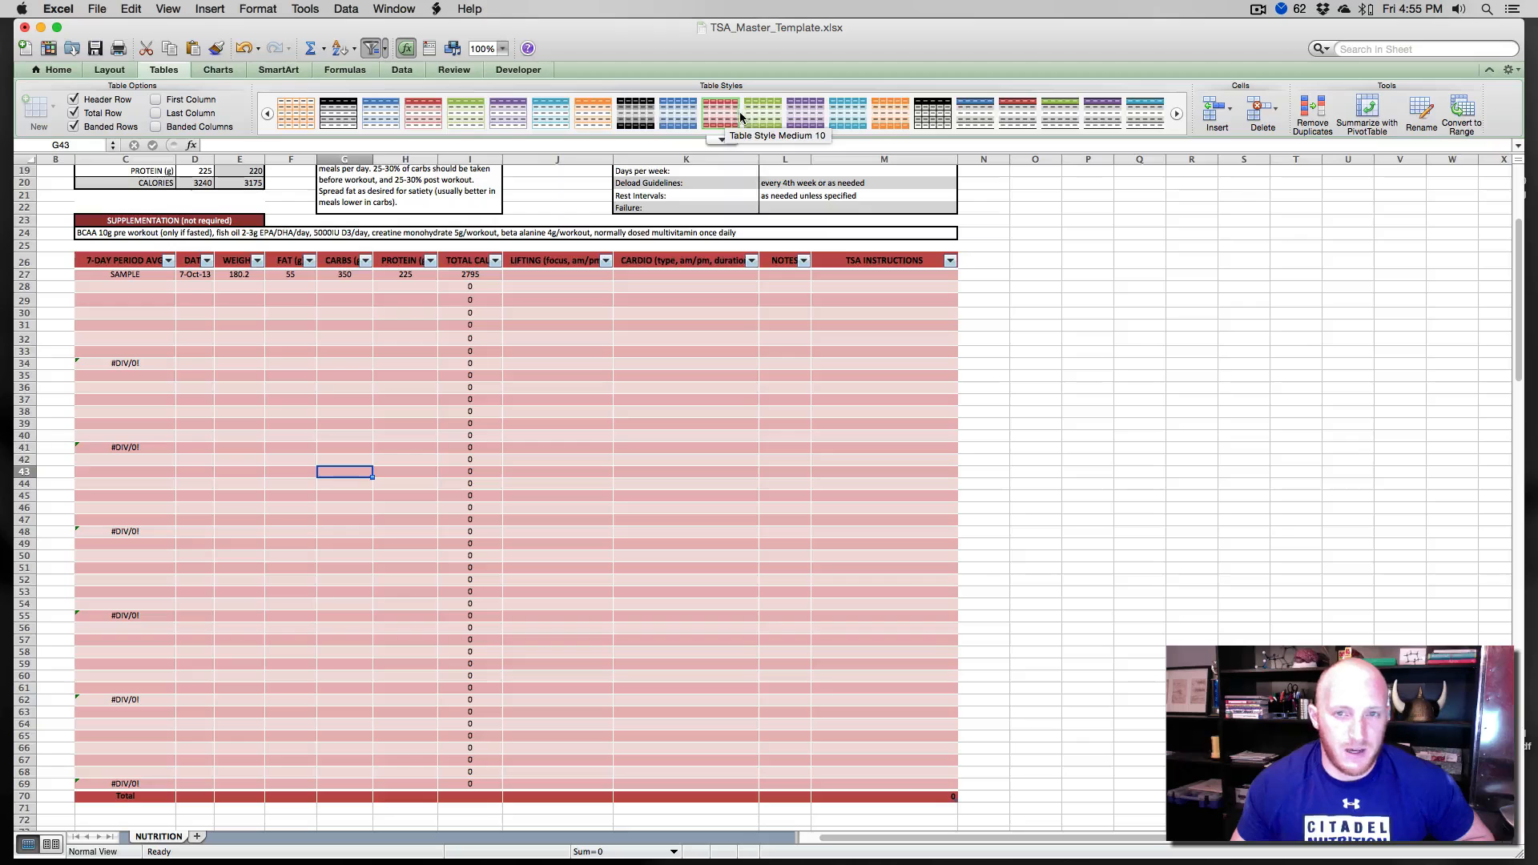
{"action": "left_click", "coordinate": [754, 116]}
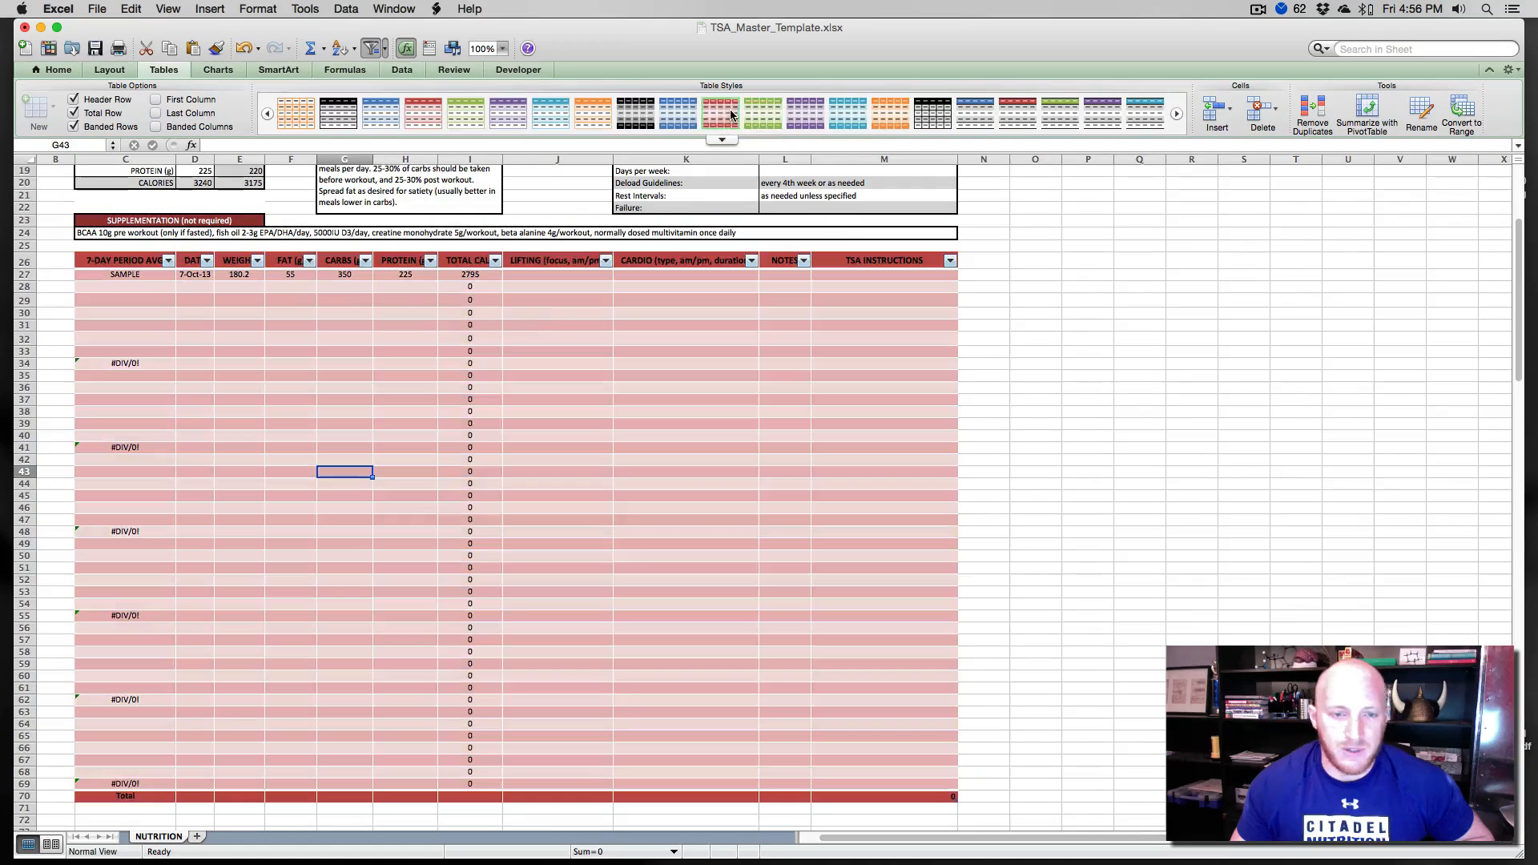
{"action": "left_click", "coordinate": [721, 115]}
- Examine the filter dropdowns on the log table's 7-day period, date and weight headers
{"action": "scroll", "coordinate": [552, 328], "scroll_direction": "up", "scroll_amount": 10}
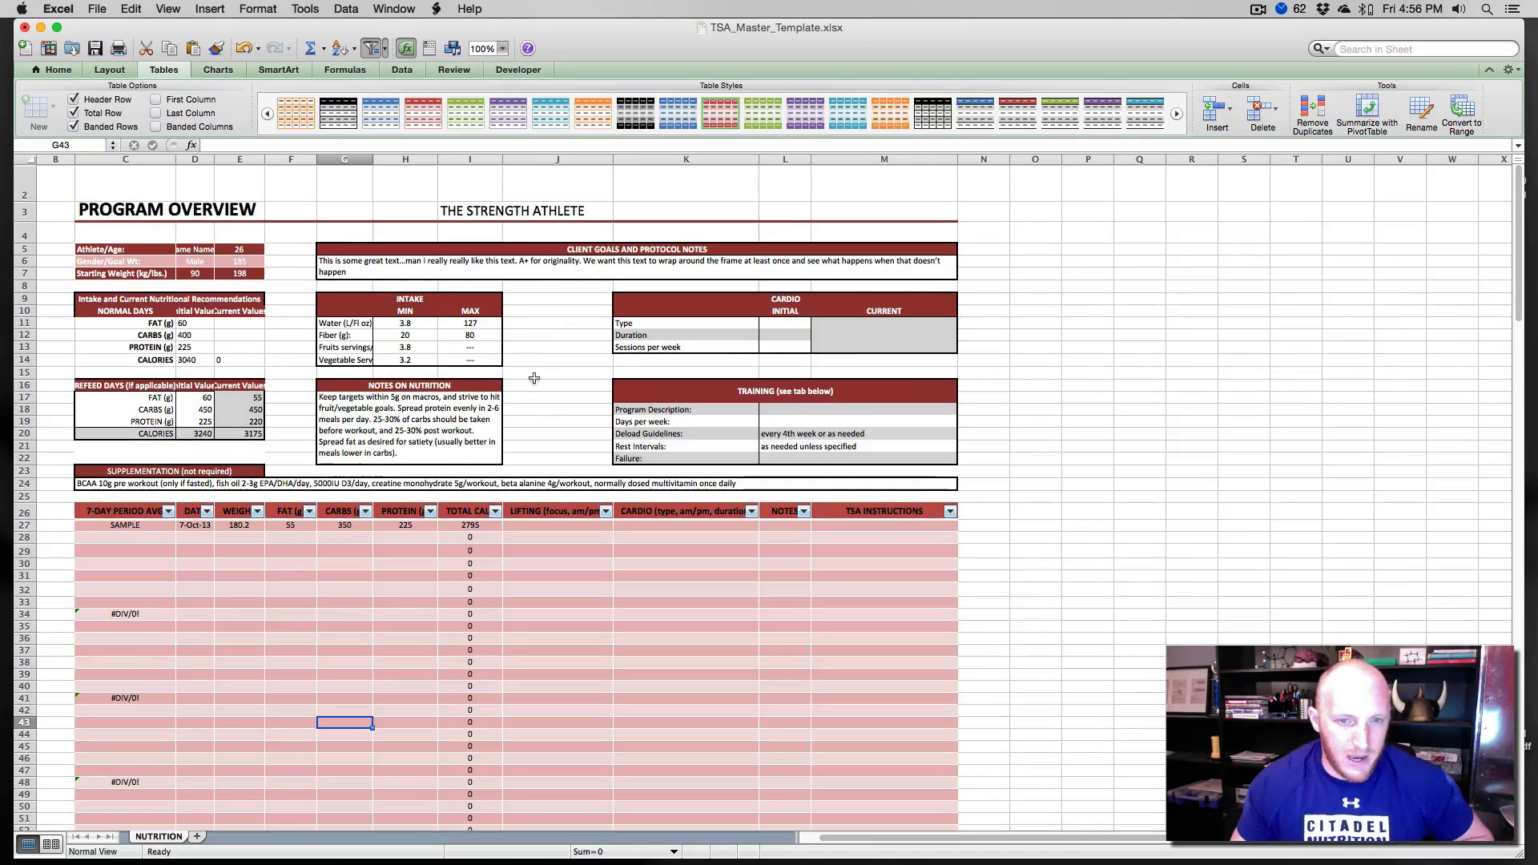
{"action": "left_click", "coordinate": [534, 378]}
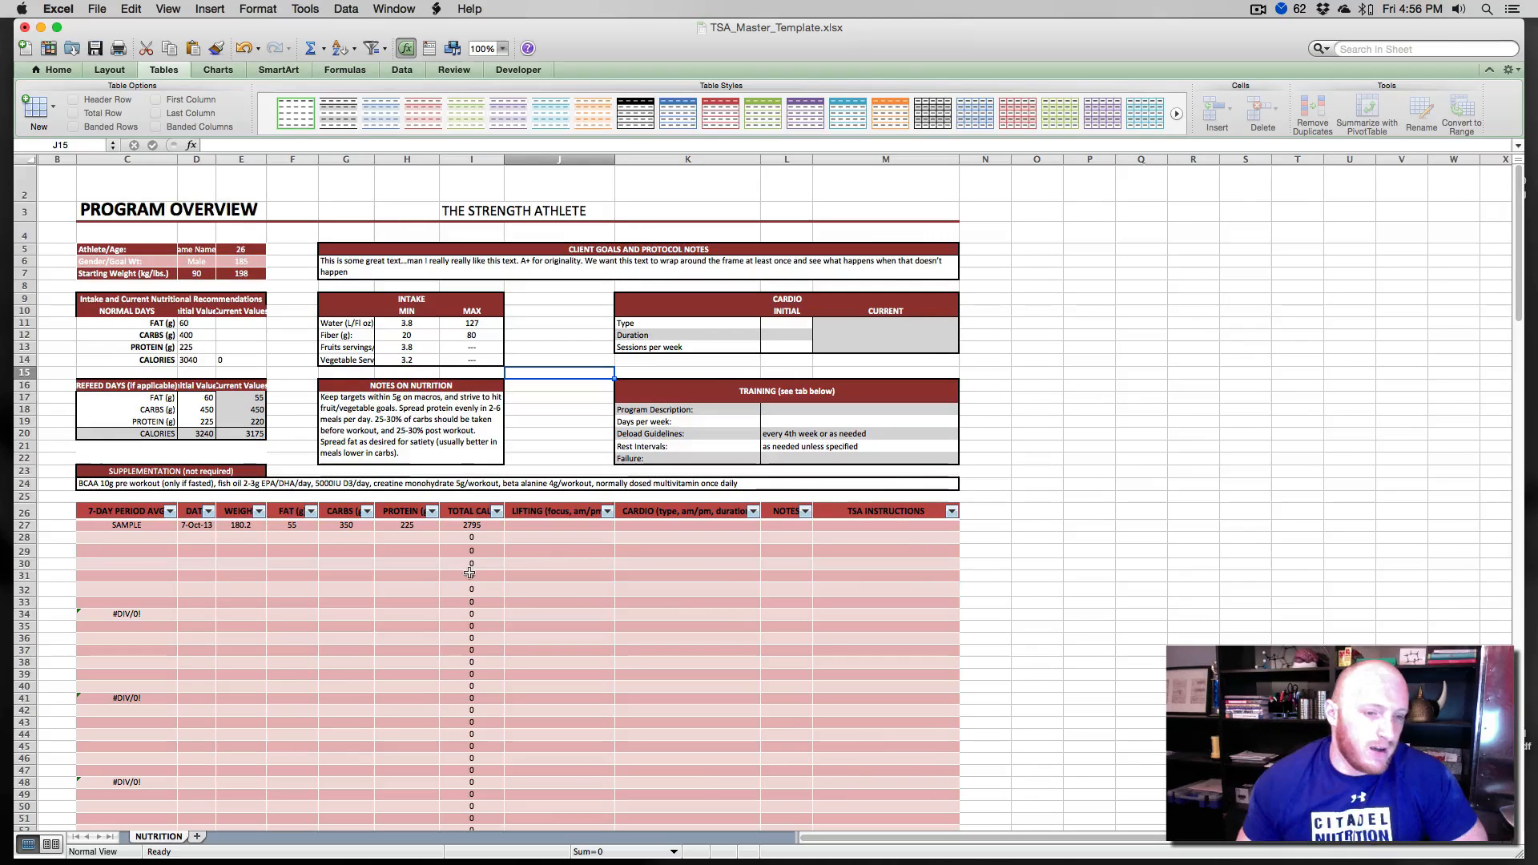
{"action": "scroll", "coordinate": [475, 571], "scroll_direction": "down", "scroll_amount": 5}
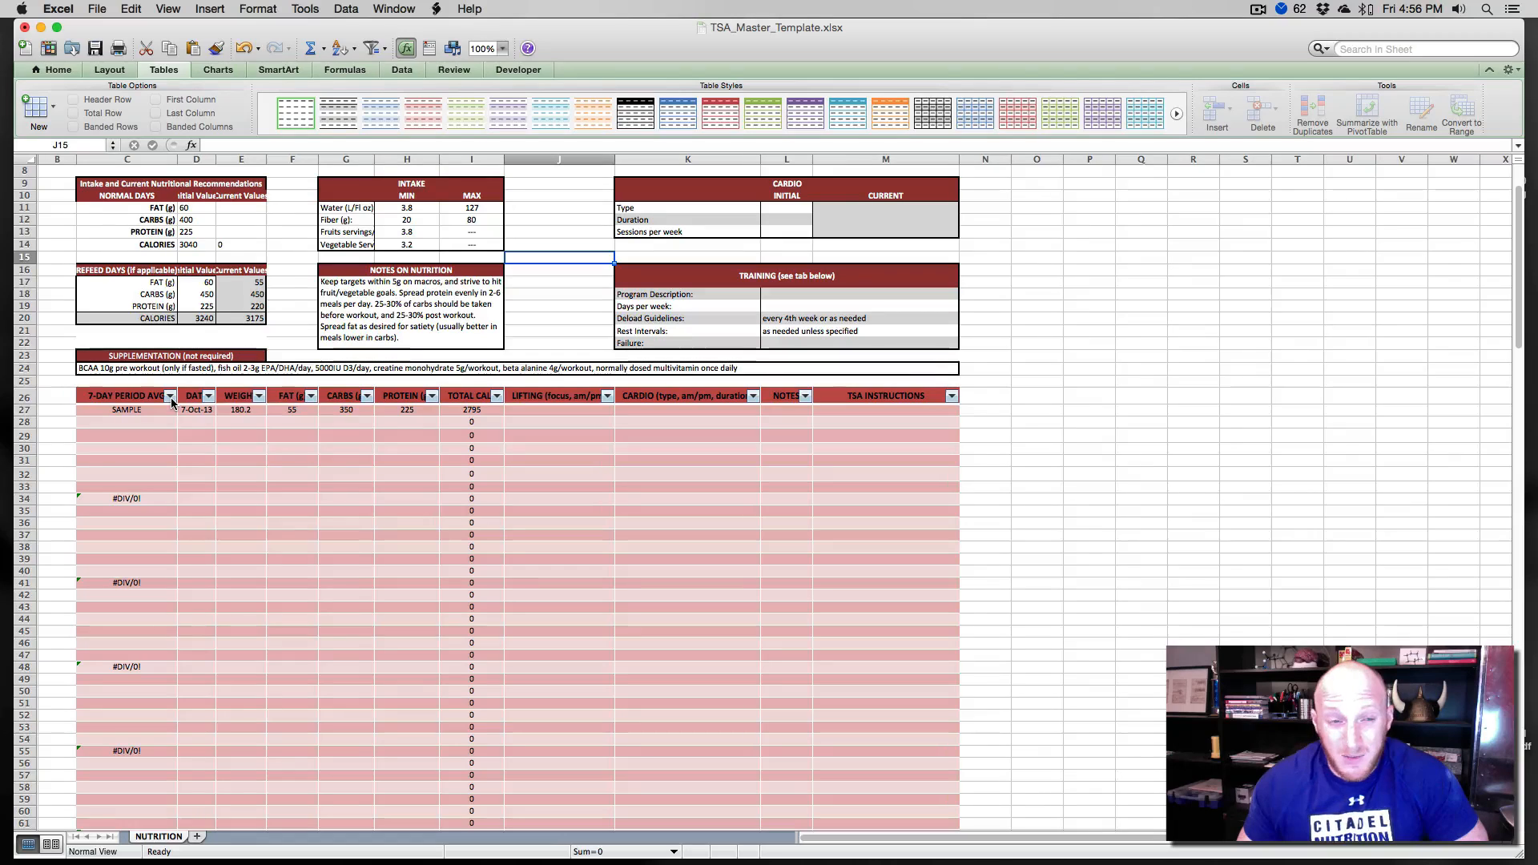
{"action": "left_click", "coordinate": [172, 398]}
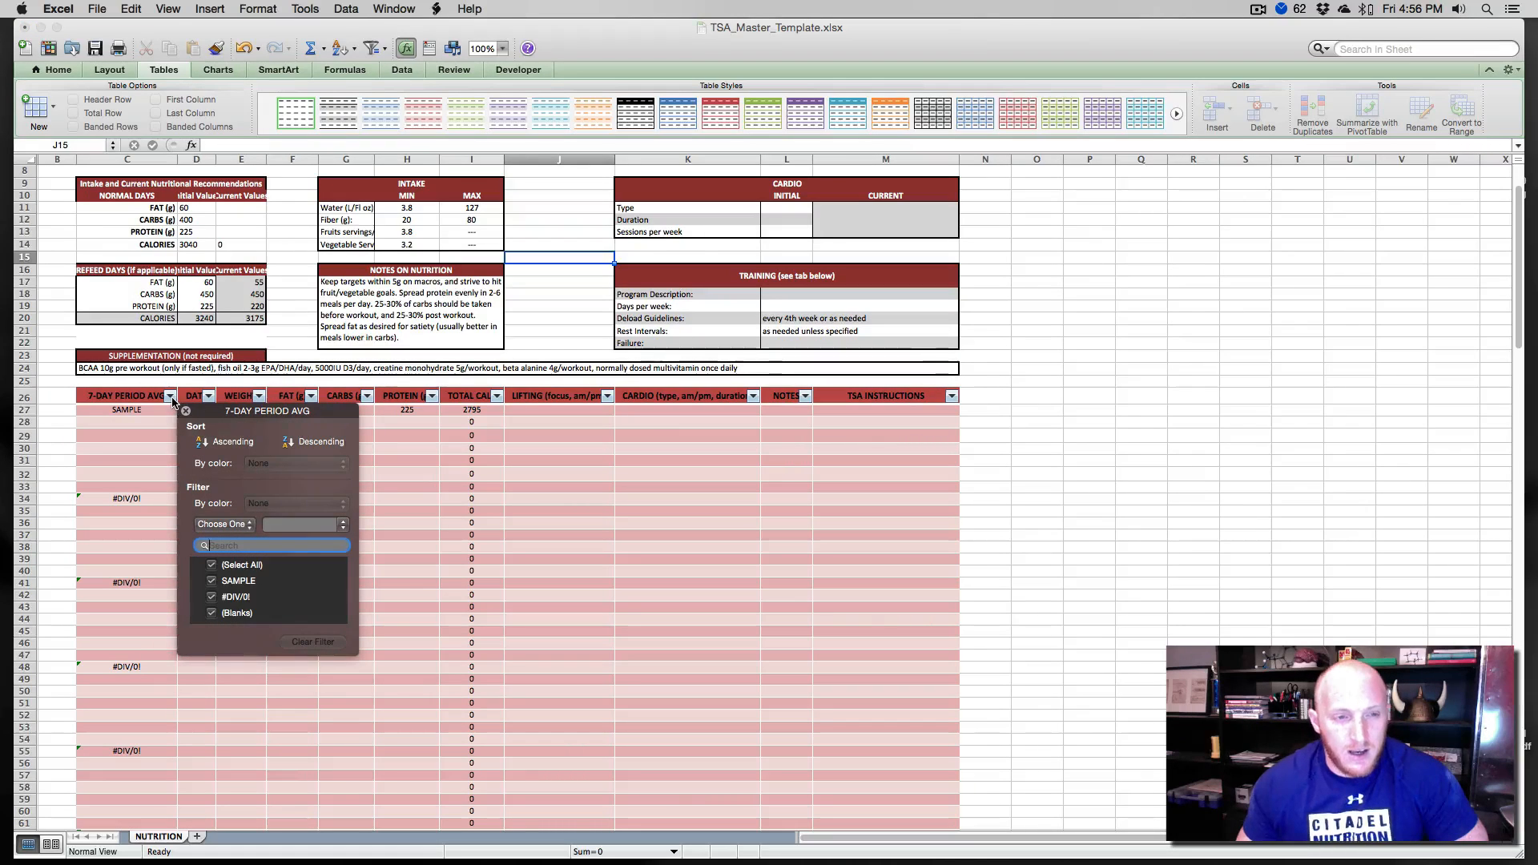
{"action": "left_click", "coordinate": [208, 397]}
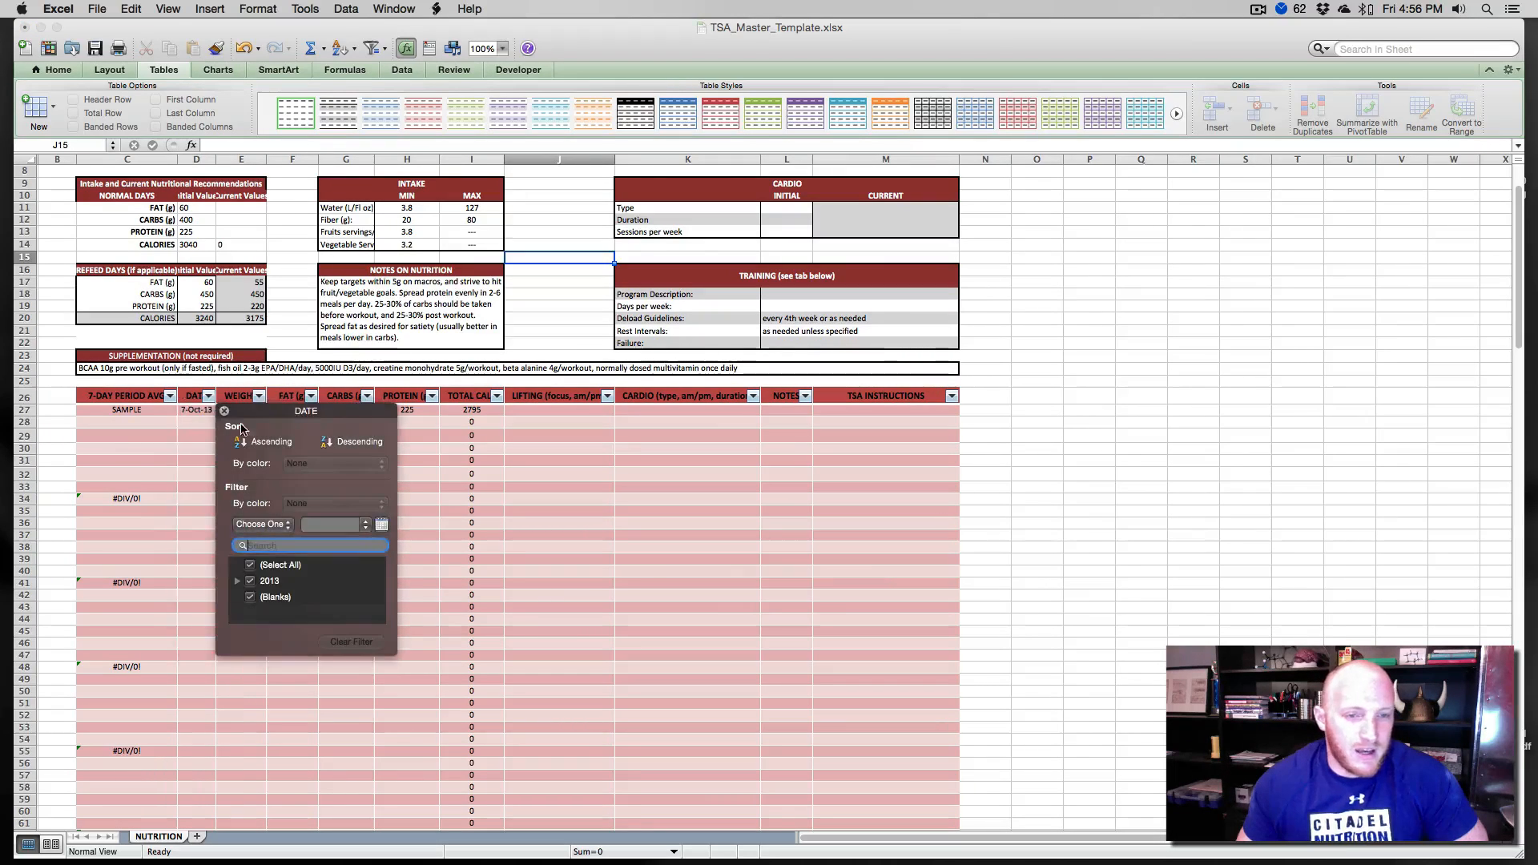
{"action": "left_click", "coordinate": [206, 433]}
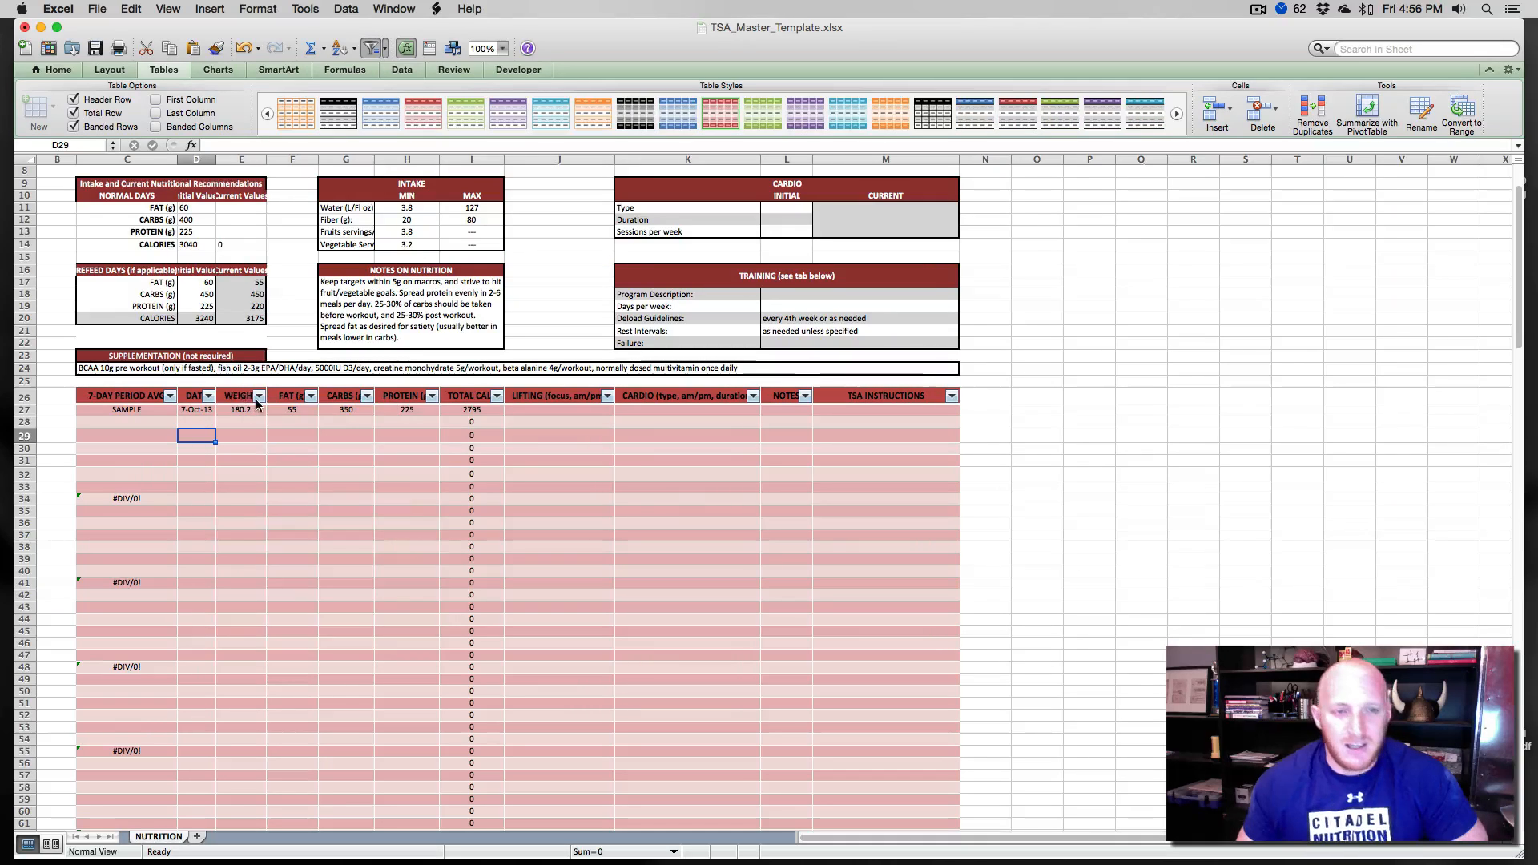
{"action": "left_click", "coordinate": [259, 398]}
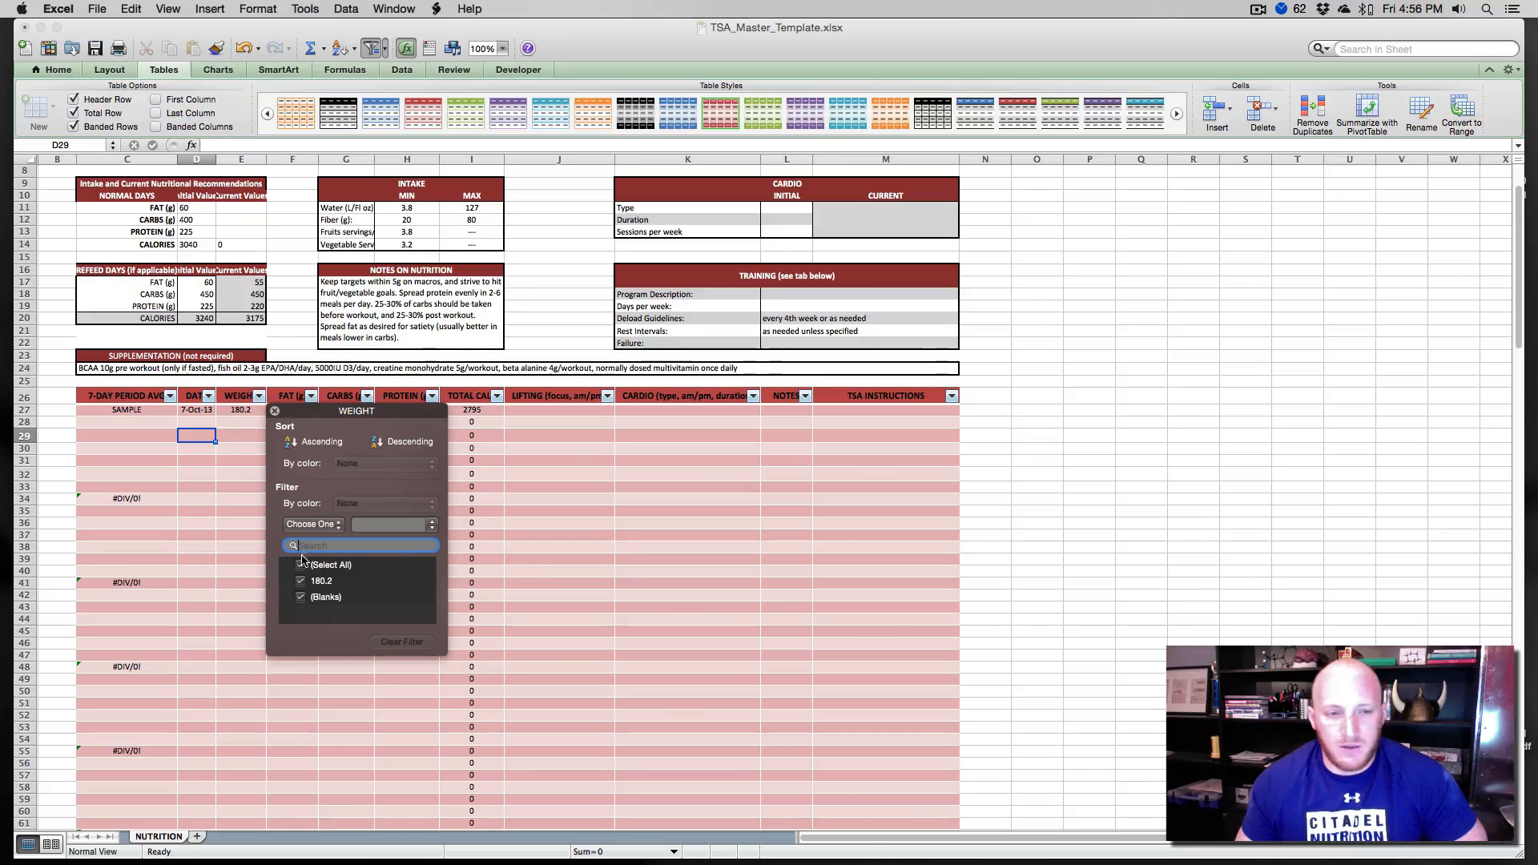
{"action": "left_click", "coordinate": [245, 521]}
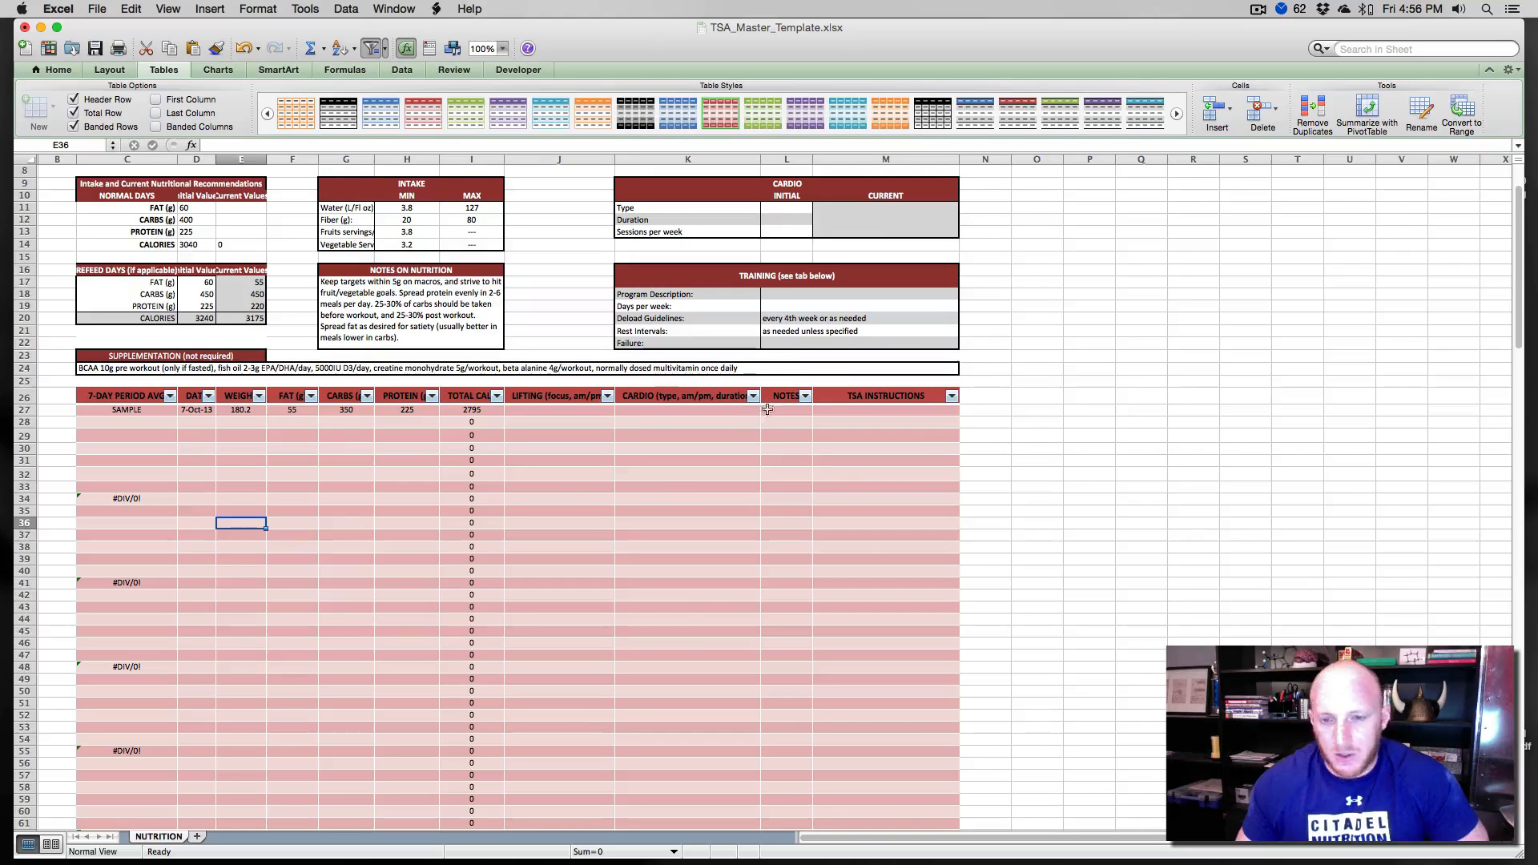
- Widen the carbs column G and adjust the athlete info columns so their values fit
{"action": "scroll", "coordinate": [375, 437], "scroll_direction": "up", "scroll_amount": 3}
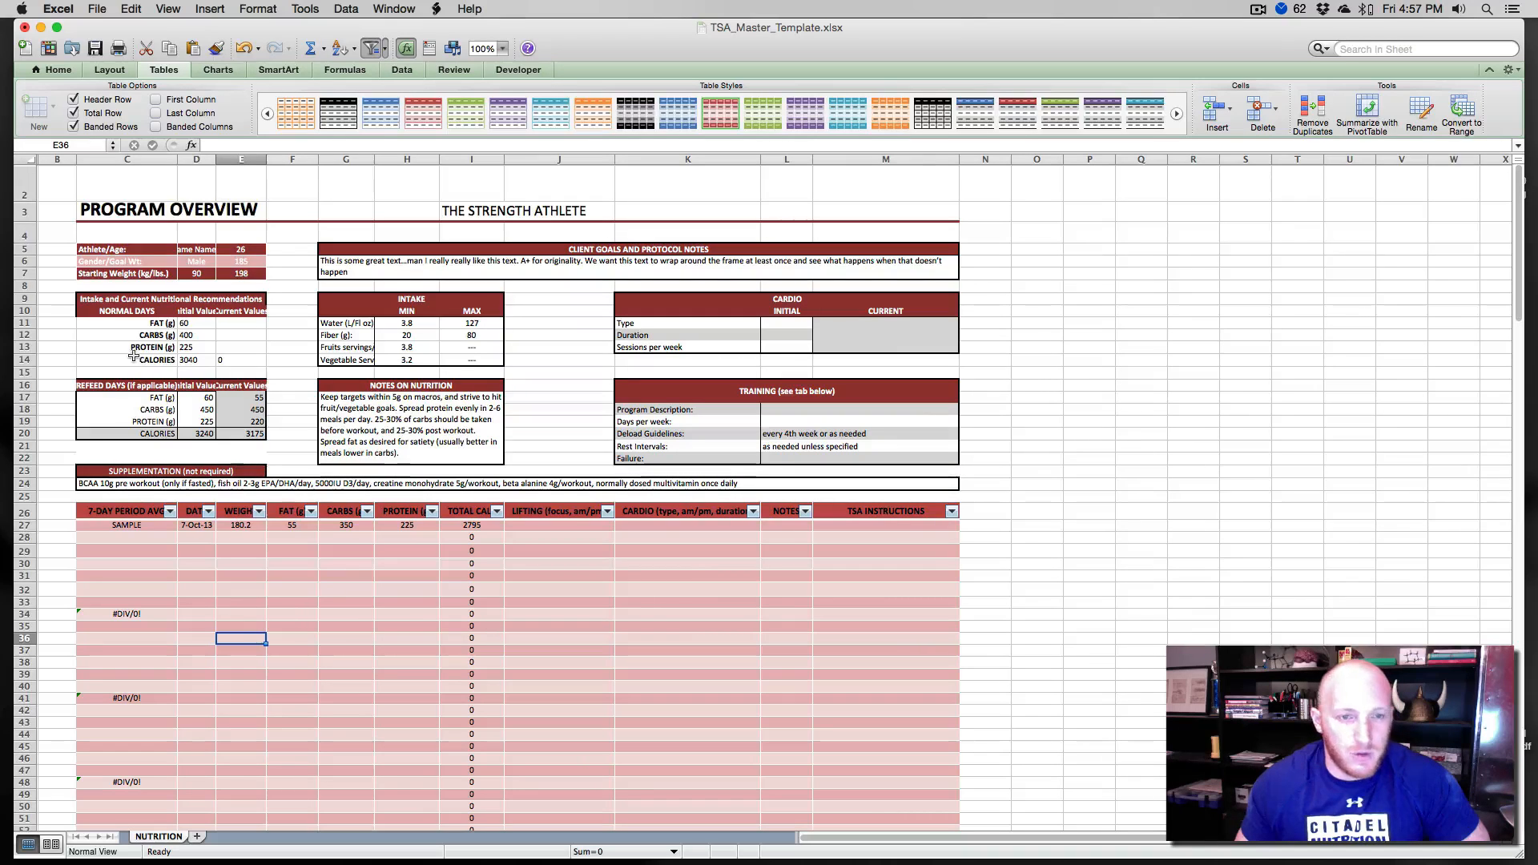
{"action": "left_click_drag", "start_coordinate": [374, 158], "coordinate": [431, 160]}
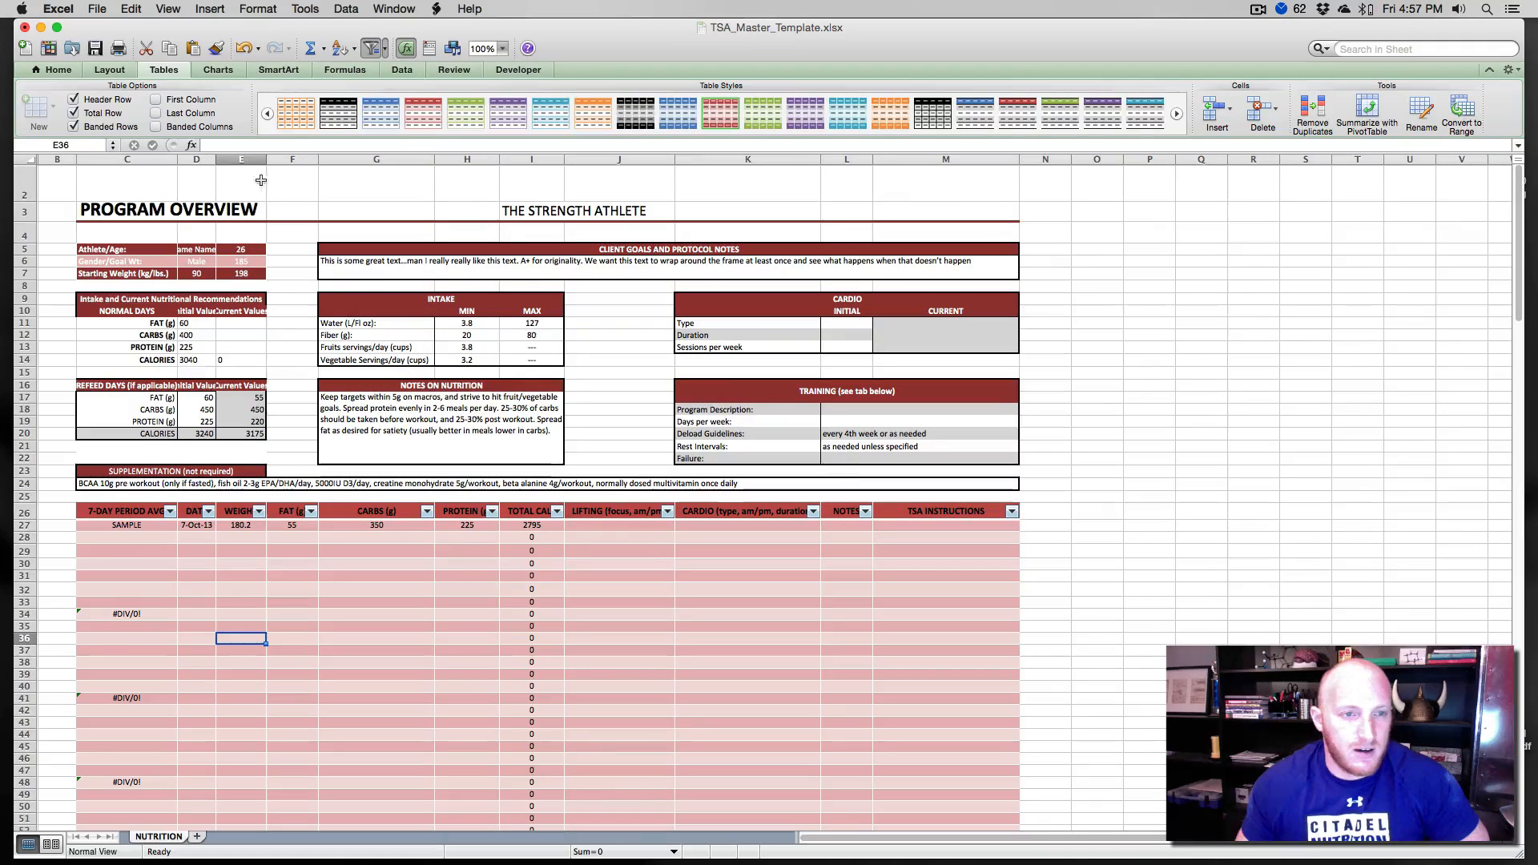
{"action": "left_click_drag", "start_coordinate": [267, 160], "coordinate": [186, 159]}
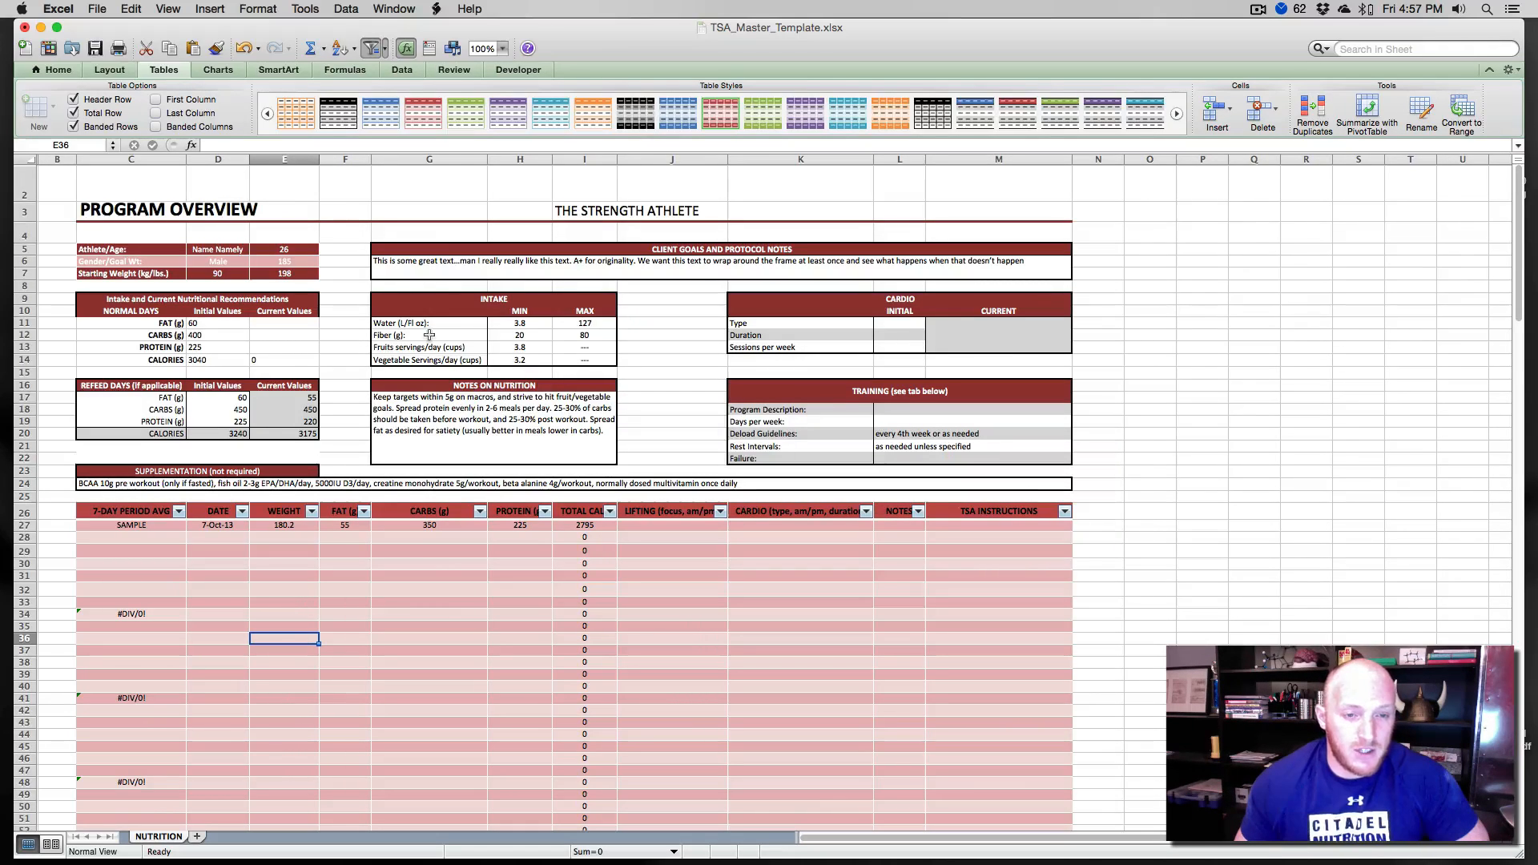
- Copy column F and paste only its column width onto column L with Paste Special
{"action": "left_click", "coordinate": [341, 159]}
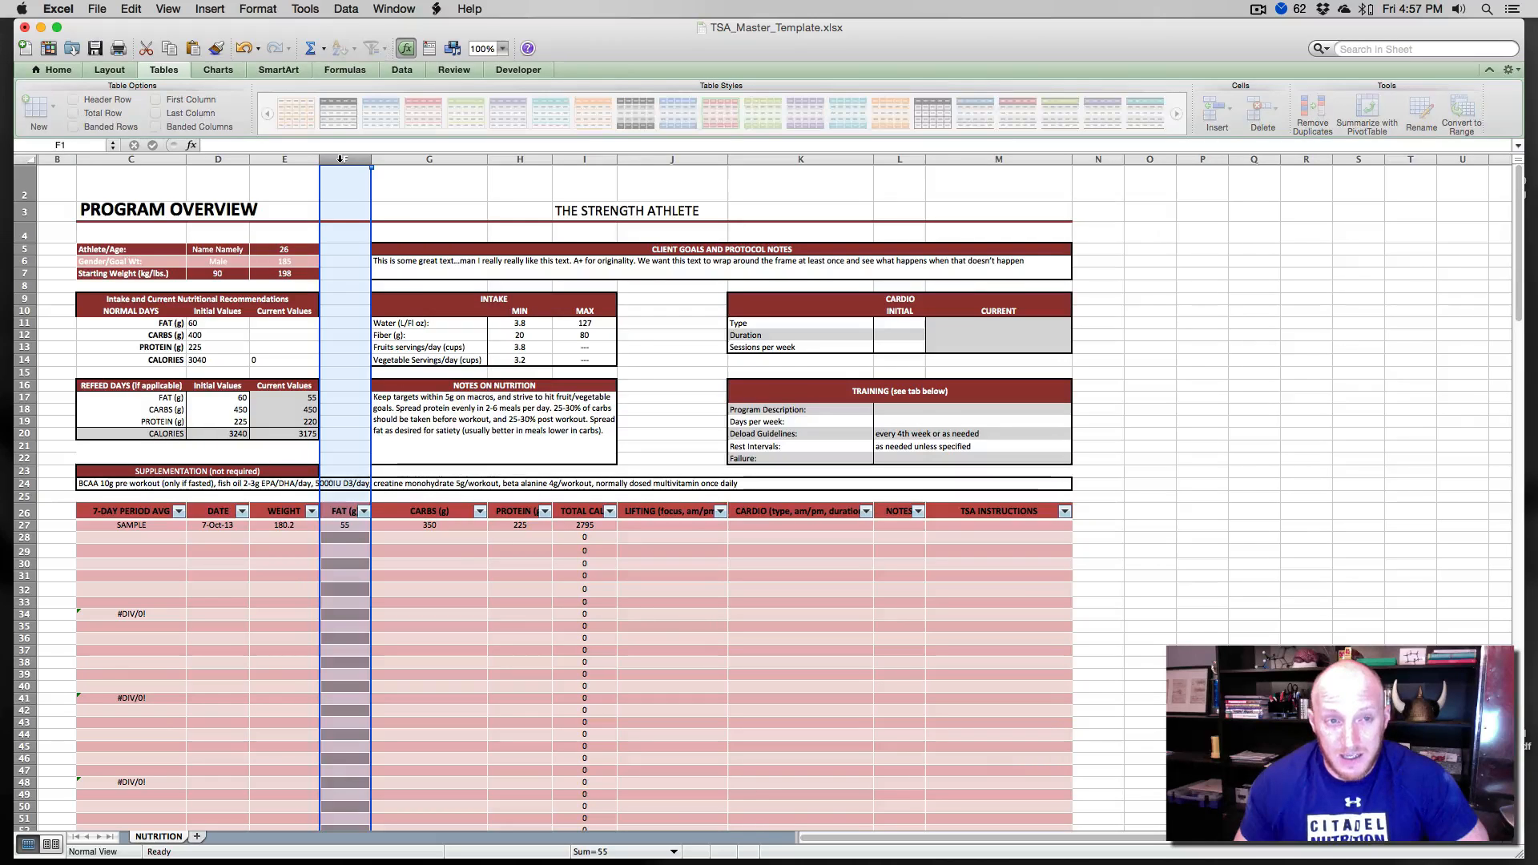
{"action": "key", "text": "super+c"}
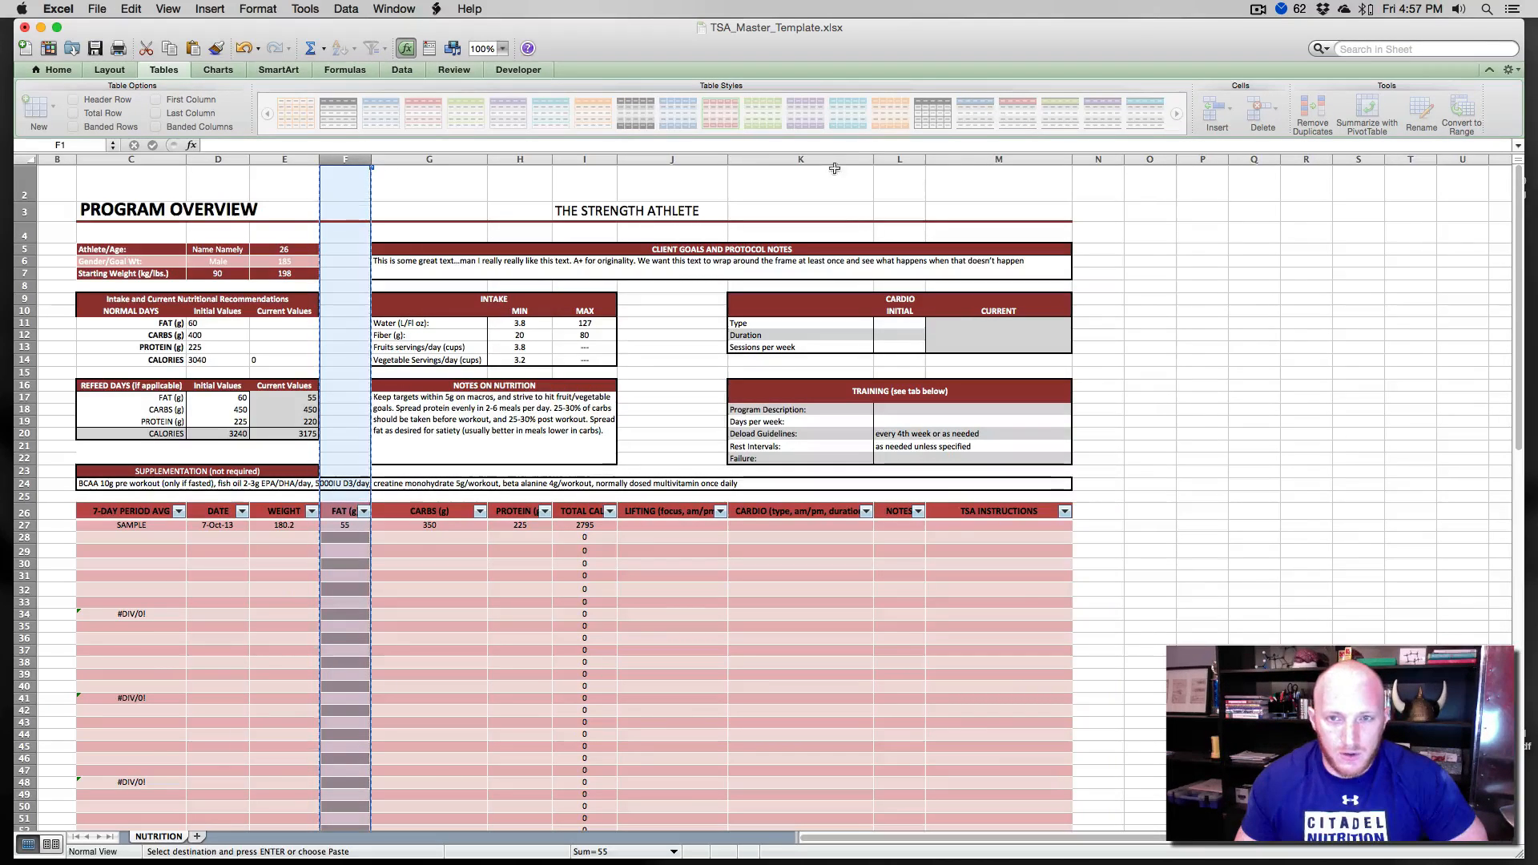
{"action": "right_click", "coordinate": [898, 155]}
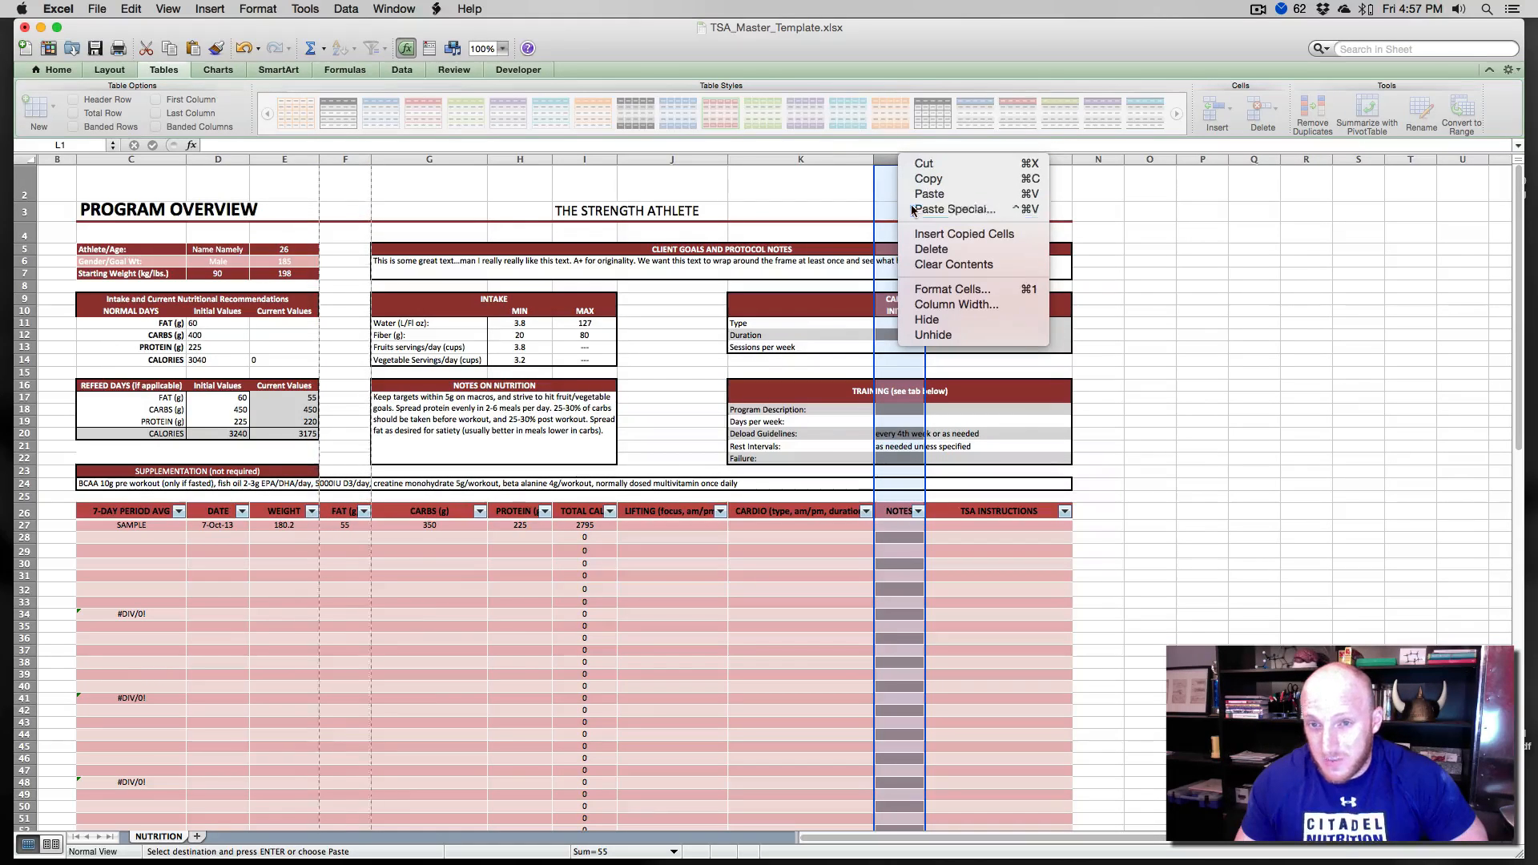
{"action": "left_click", "coordinate": [914, 210]}
{"action": "left_click", "coordinate": [889, 130]}
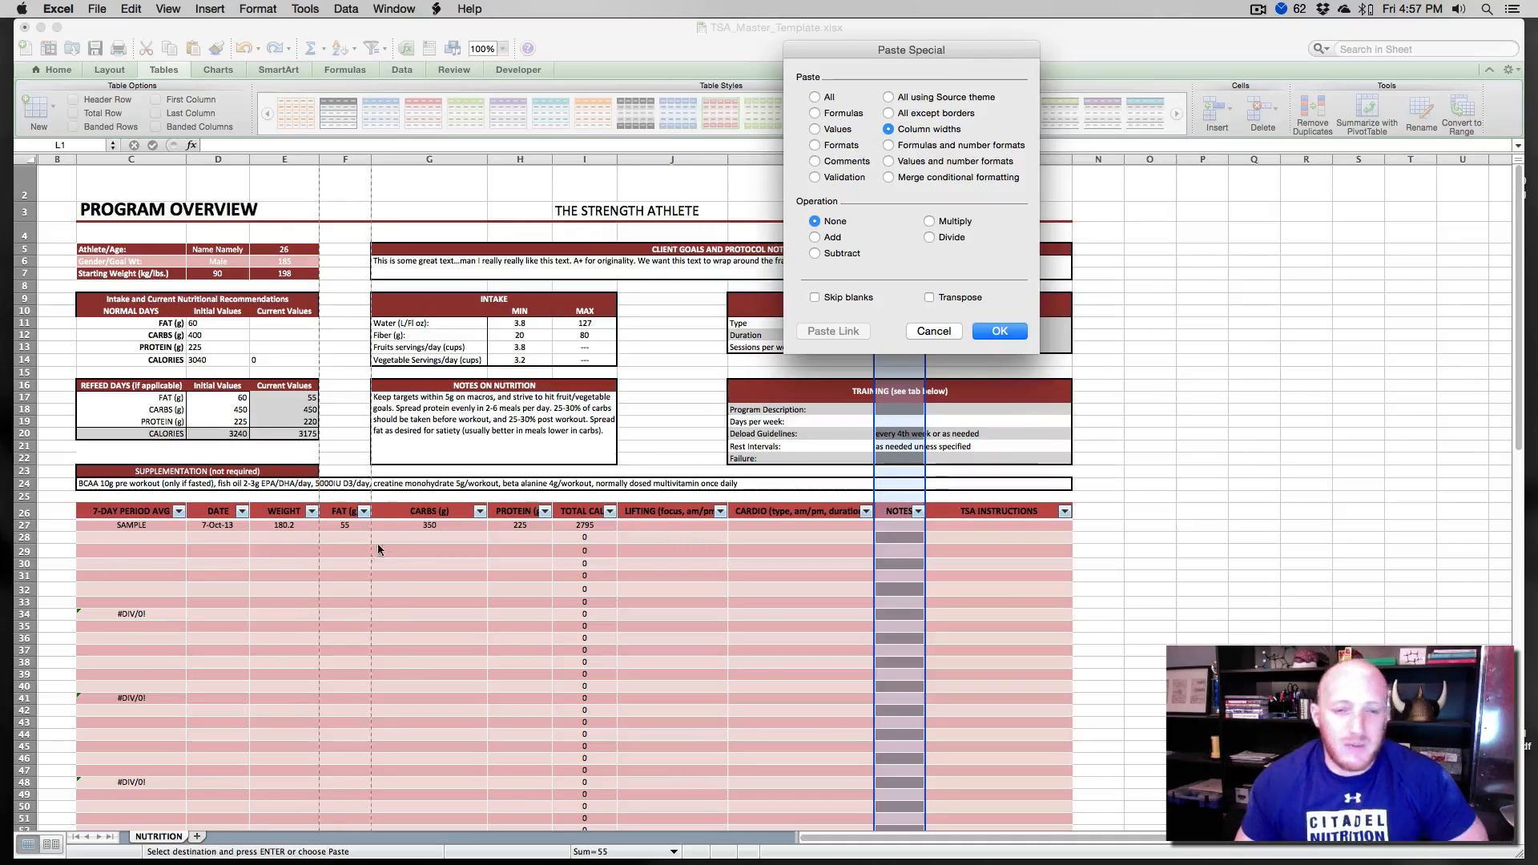
{"action": "left_click", "coordinate": [1003, 328]}
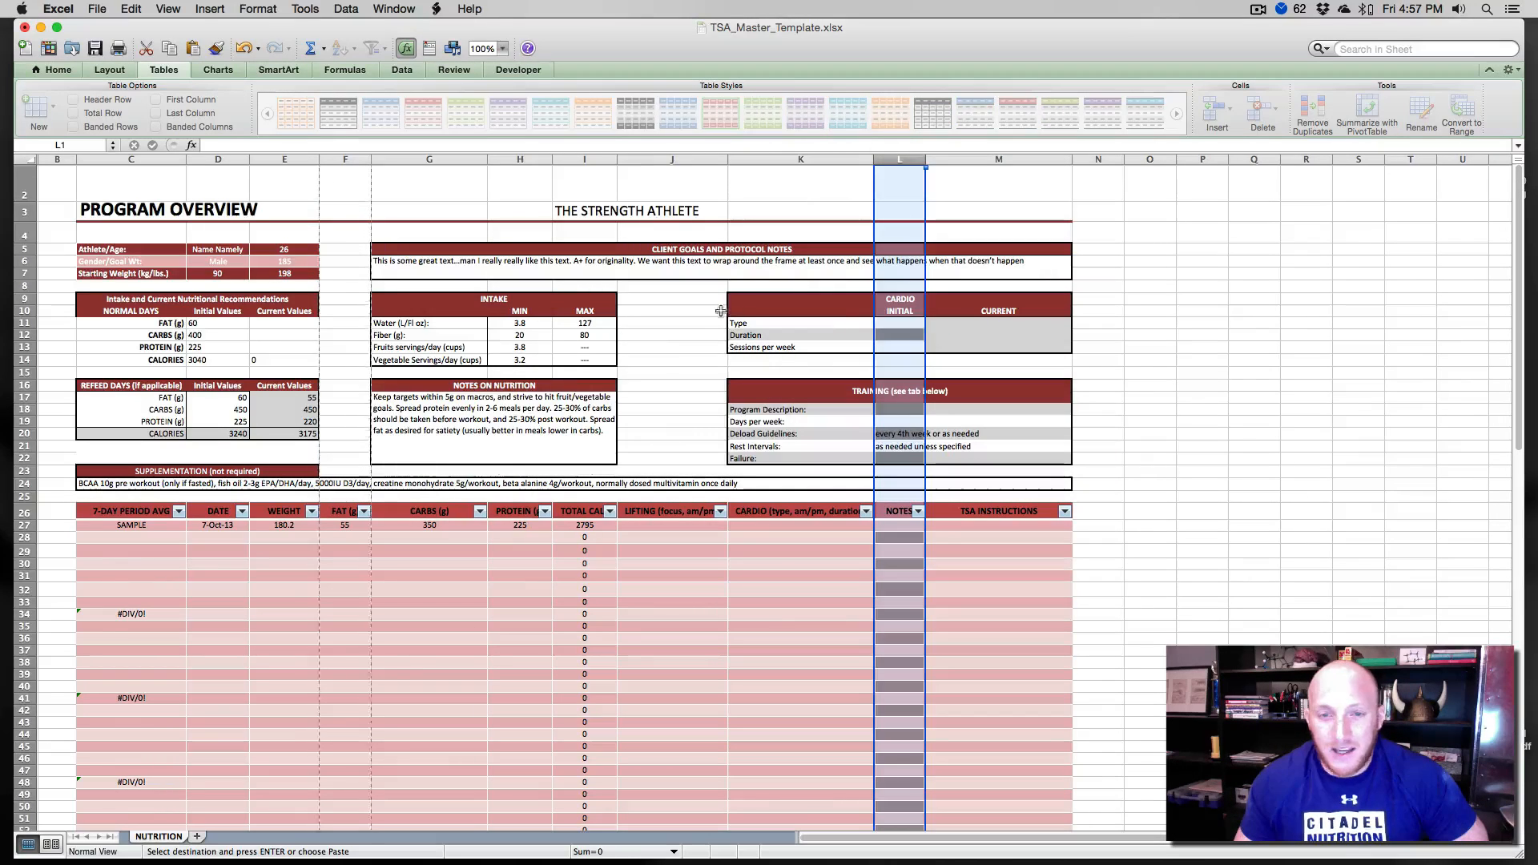
- Copy columns C through G and paste only their column widths onto columns P through T
{"action": "left_click", "coordinate": [666, 347]}
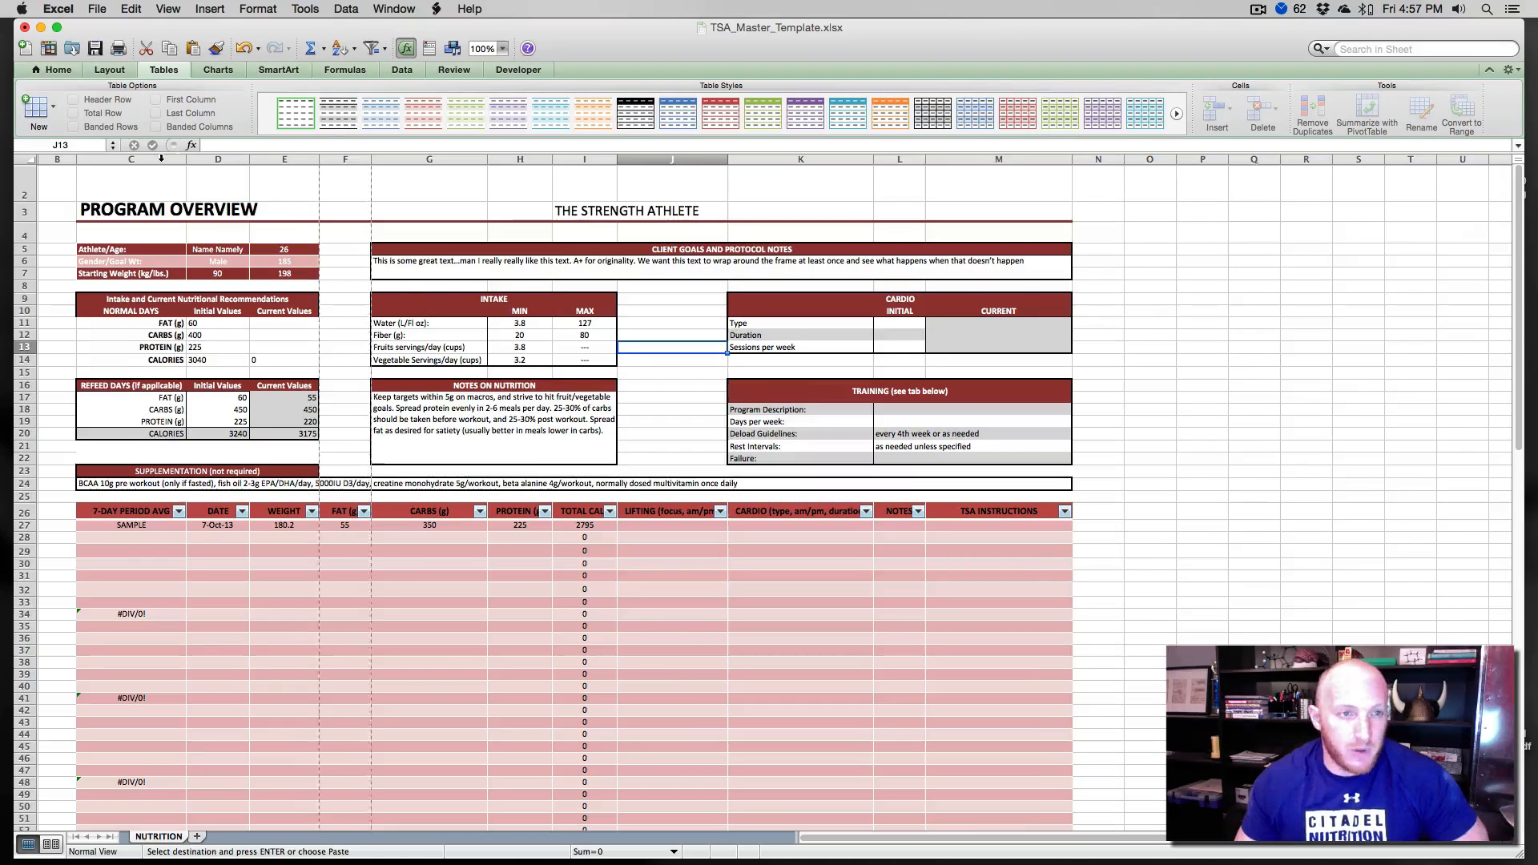
{"action": "left_click_drag", "start_coordinate": [161, 158], "coordinate": [453, 162]}
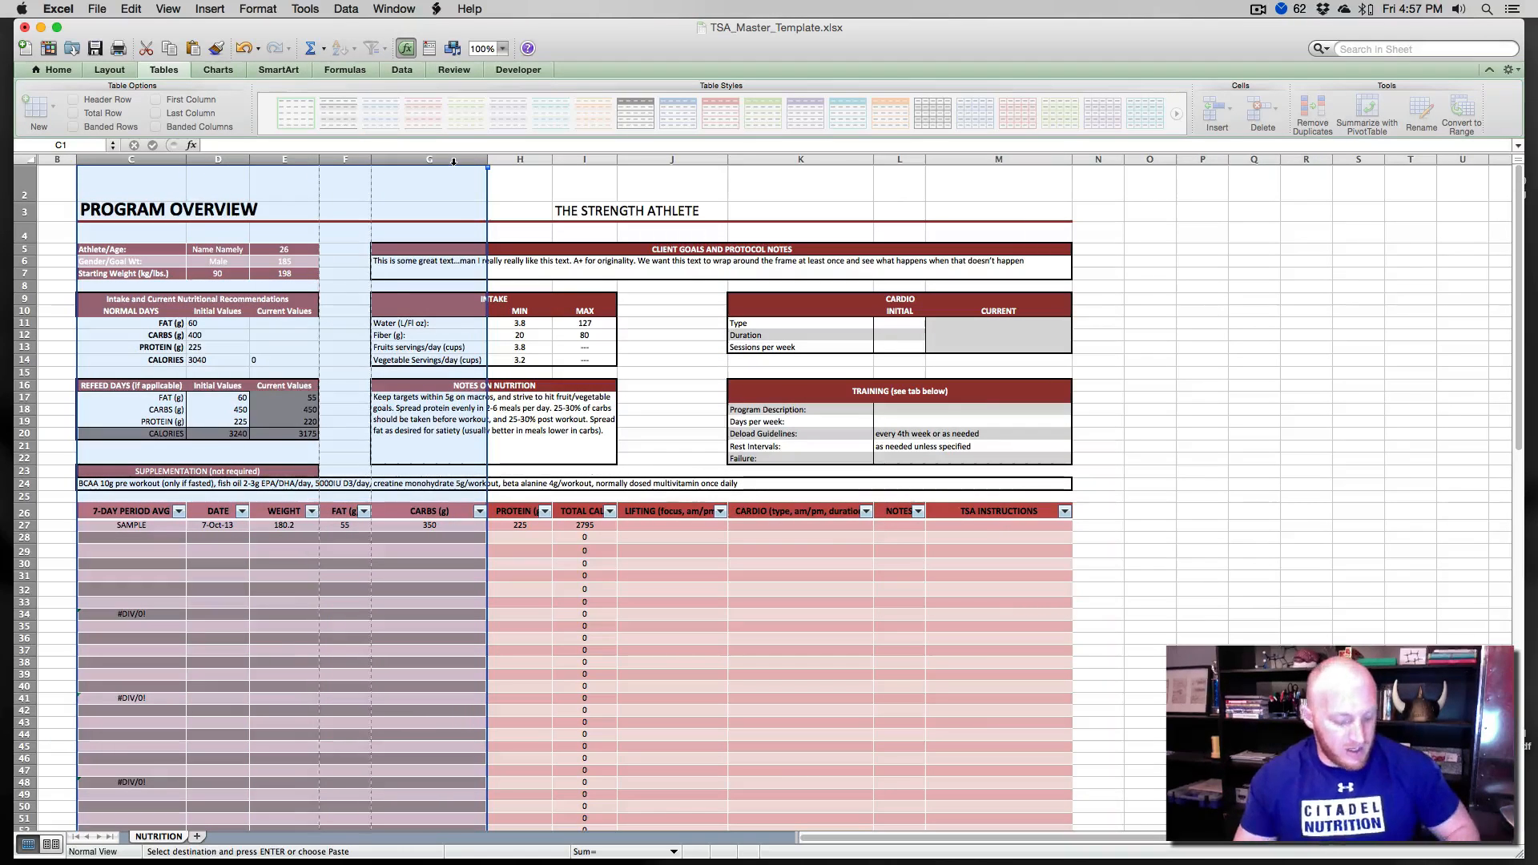
{"action": "key", "text": "super+c"}
{"action": "left_click", "coordinate": [1199, 159]}
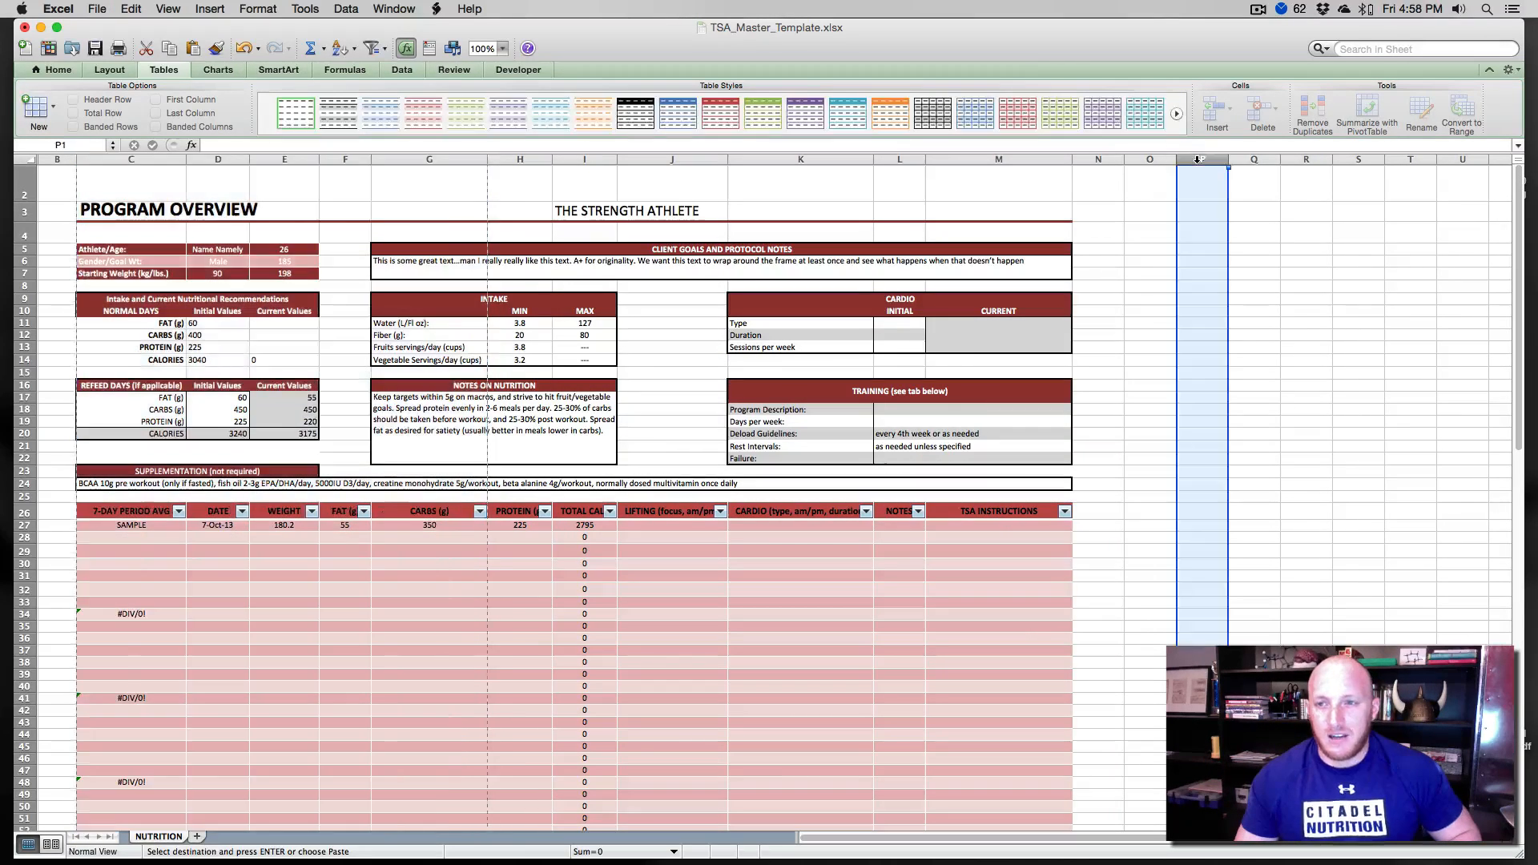
{"action": "right_click", "coordinate": [1199, 159]}
{"action": "left_click", "coordinate": [1206, 214]}
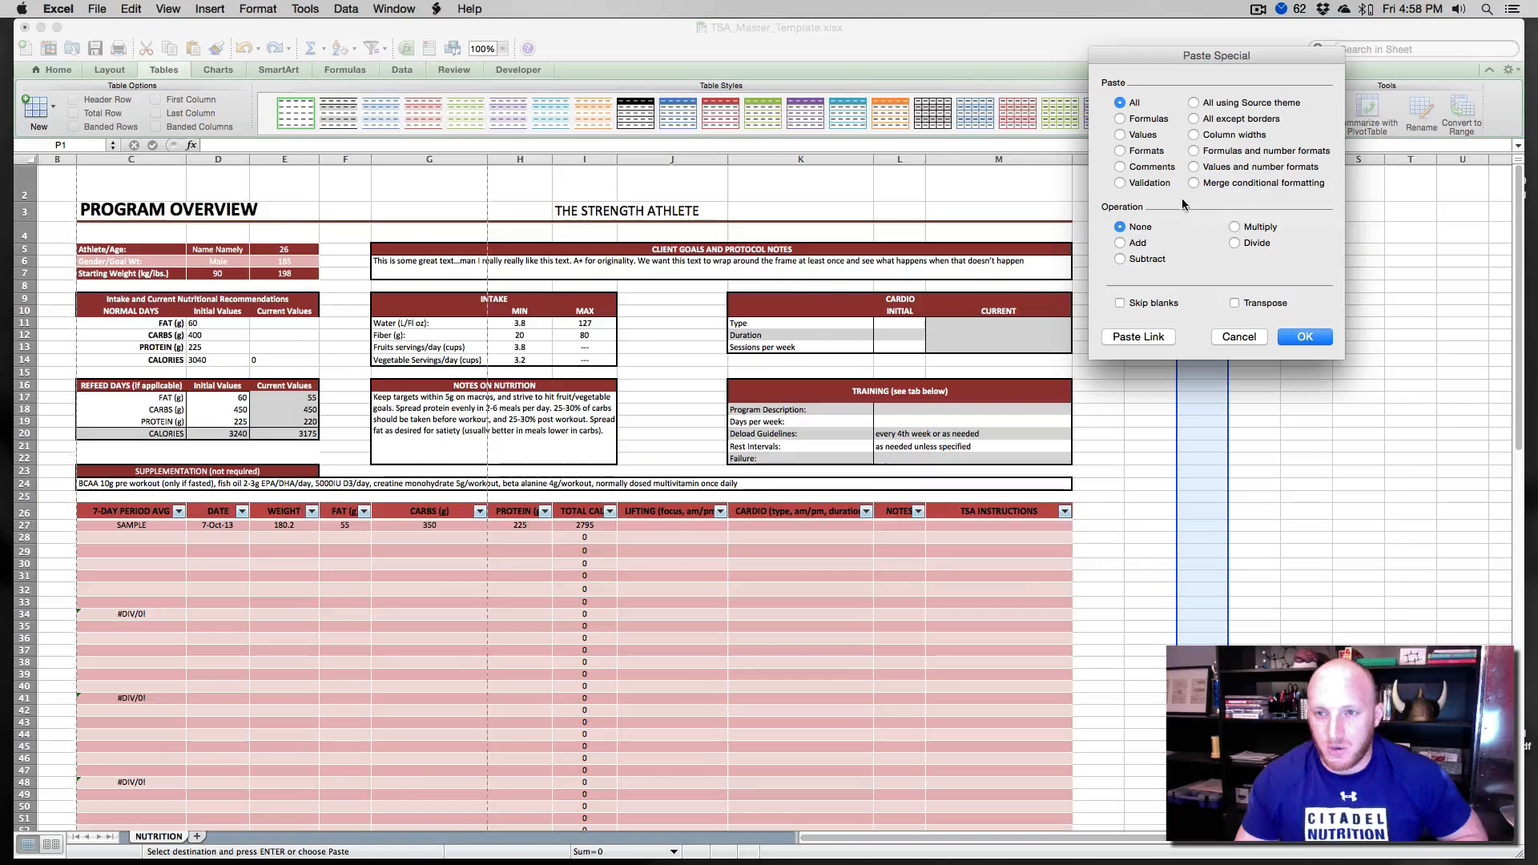
{"action": "left_click", "coordinate": [1194, 135]}
{"action": "left_click", "coordinate": [1295, 337]}
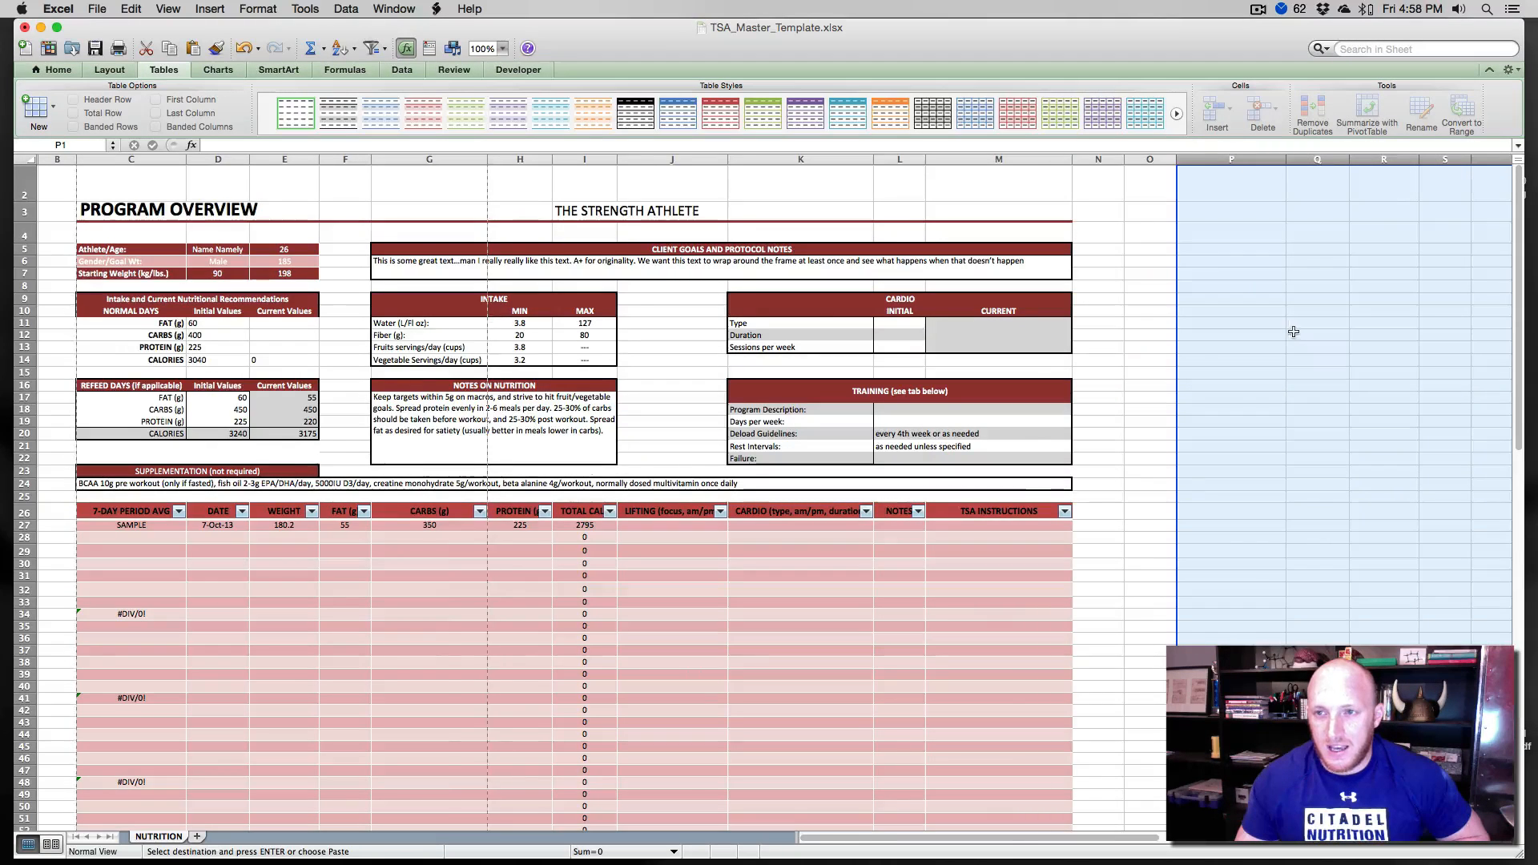
{"action": "scroll", "coordinate": [1294, 332], "scroll_direction": "right", "scroll_amount": 3}
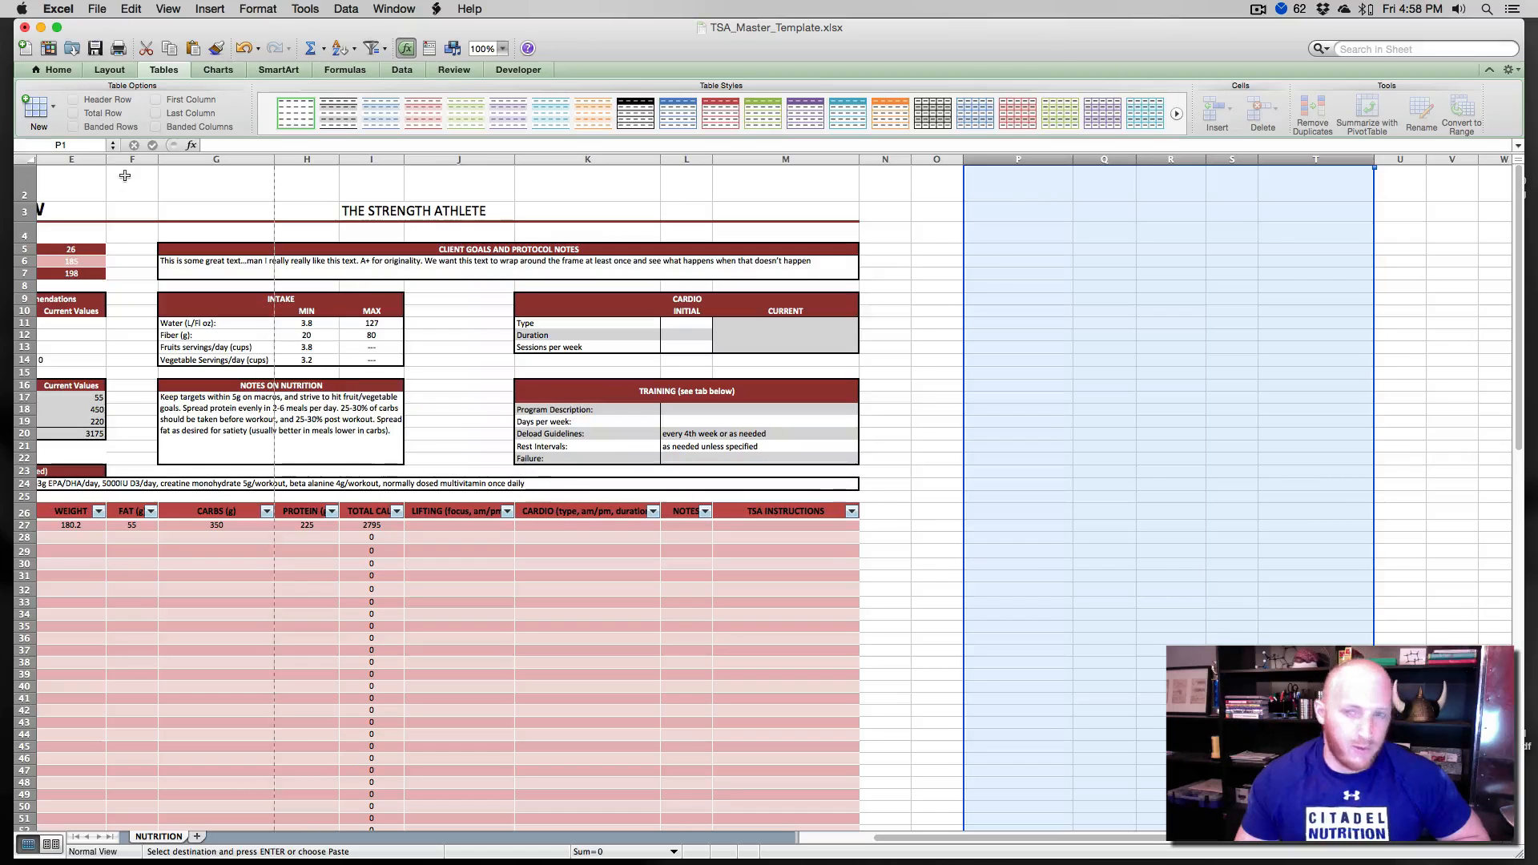
{"action": "left_click", "coordinate": [568, 193]}
{"action": "scroll", "coordinate": [566, 193], "scroll_direction": "left", "scroll_amount": 3}
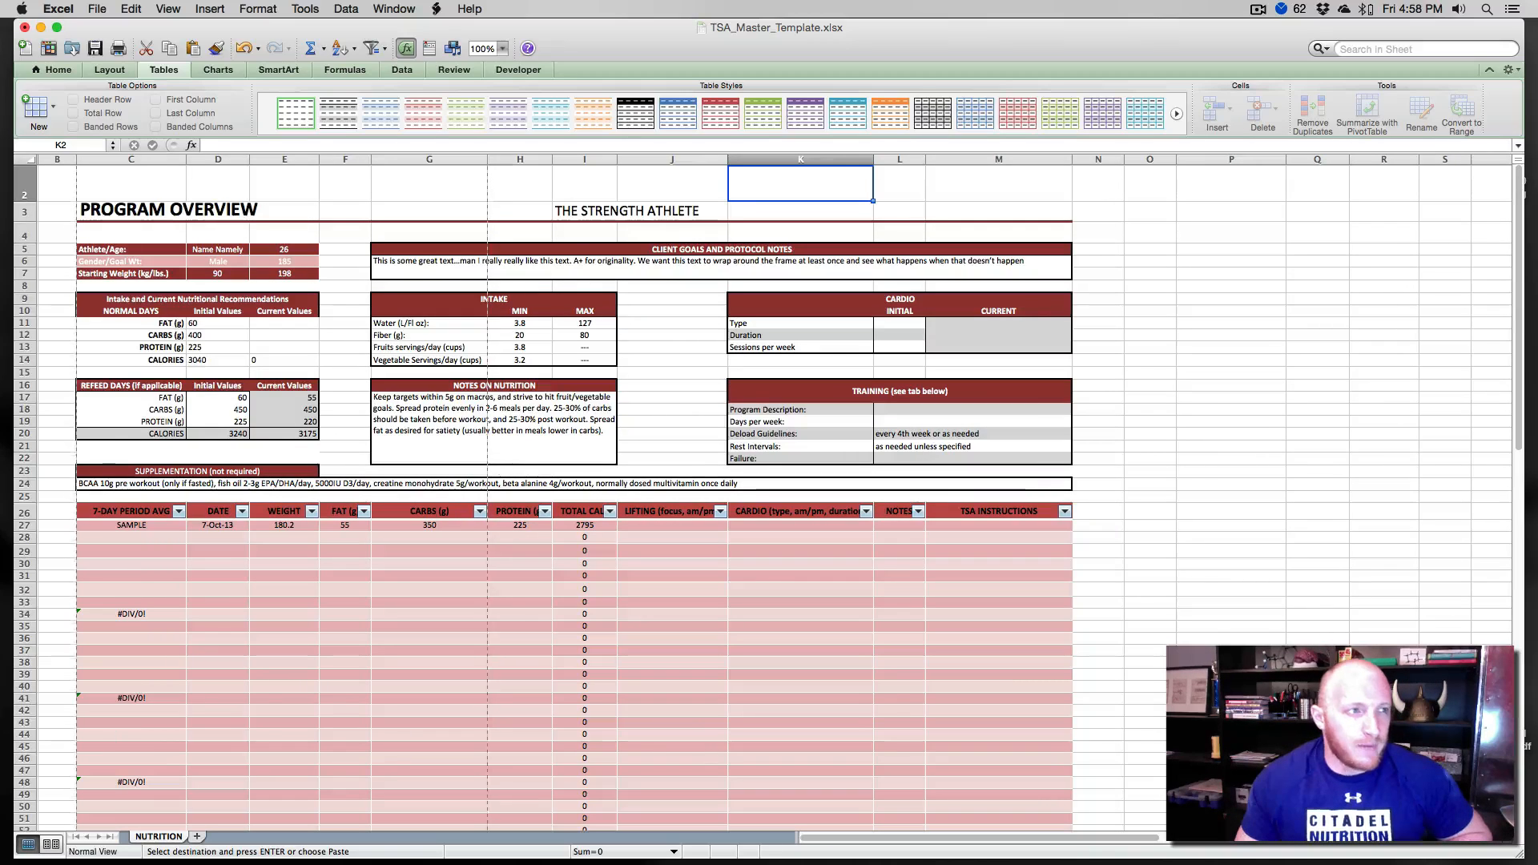
- Replace the THE STRENGTH ATHLETE title text in I3 with the Strength Athlete Offseason logo image, placed across rows 2–3
{"action": "left_click", "coordinate": [290, 357]}
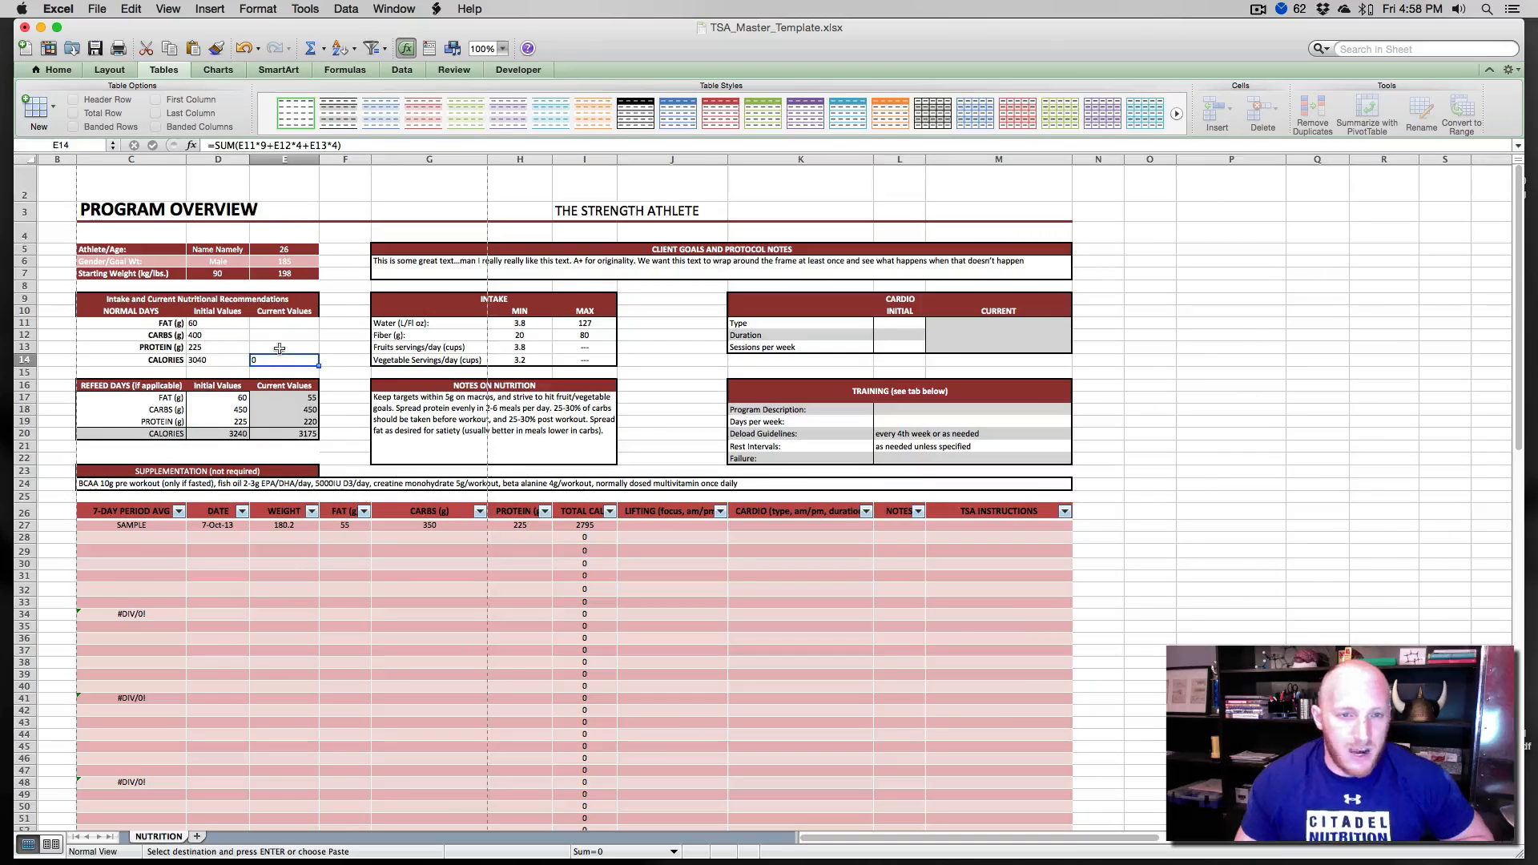
{"action": "left_click", "coordinate": [591, 213]}
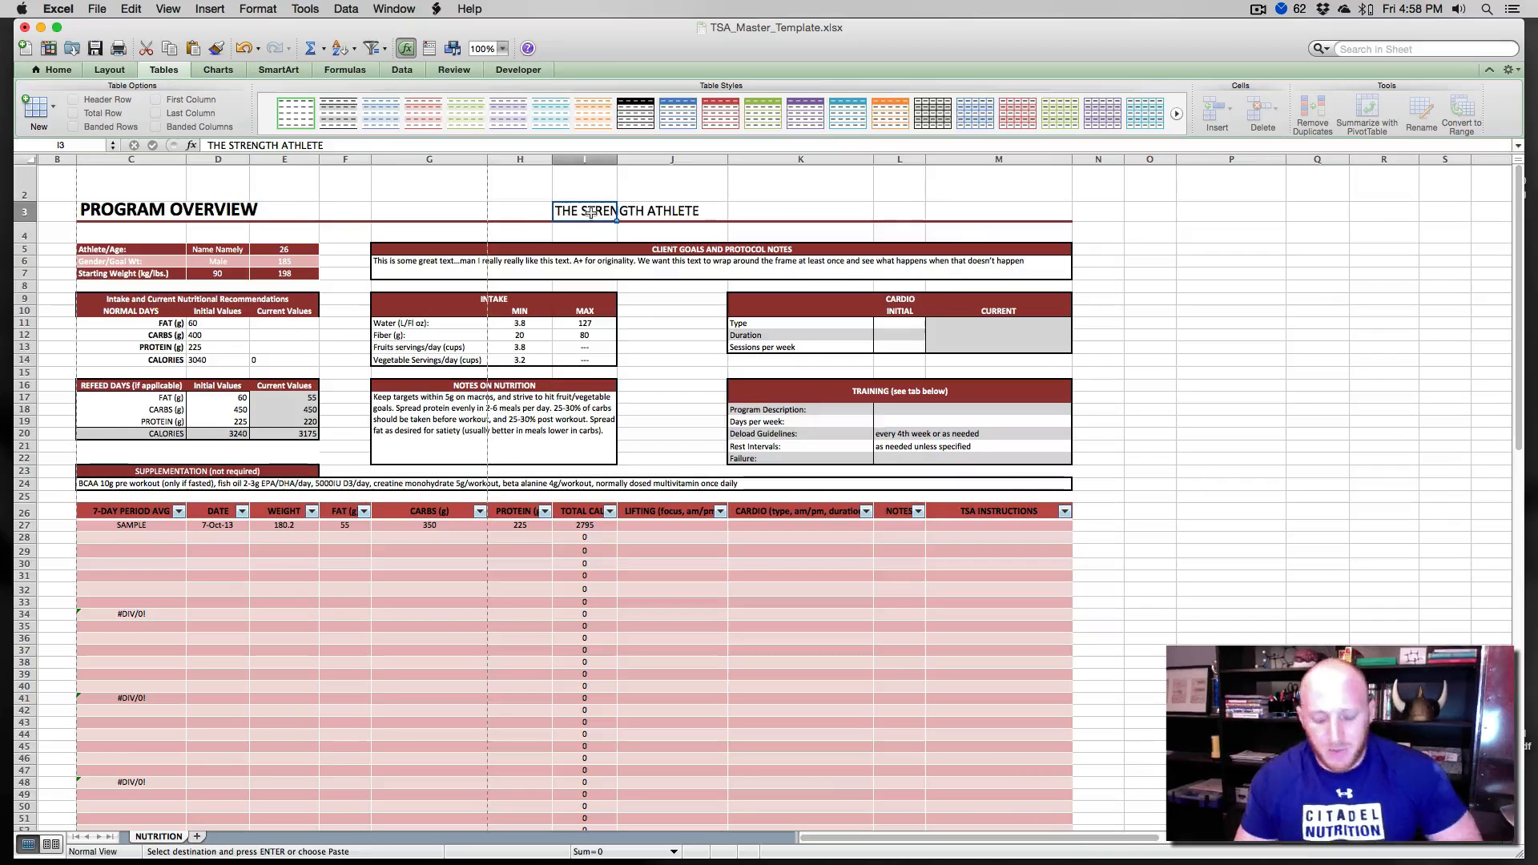
{"action": "key", "text": "BackSpace"}
{"action": "left_click", "coordinate": [535, 213]}
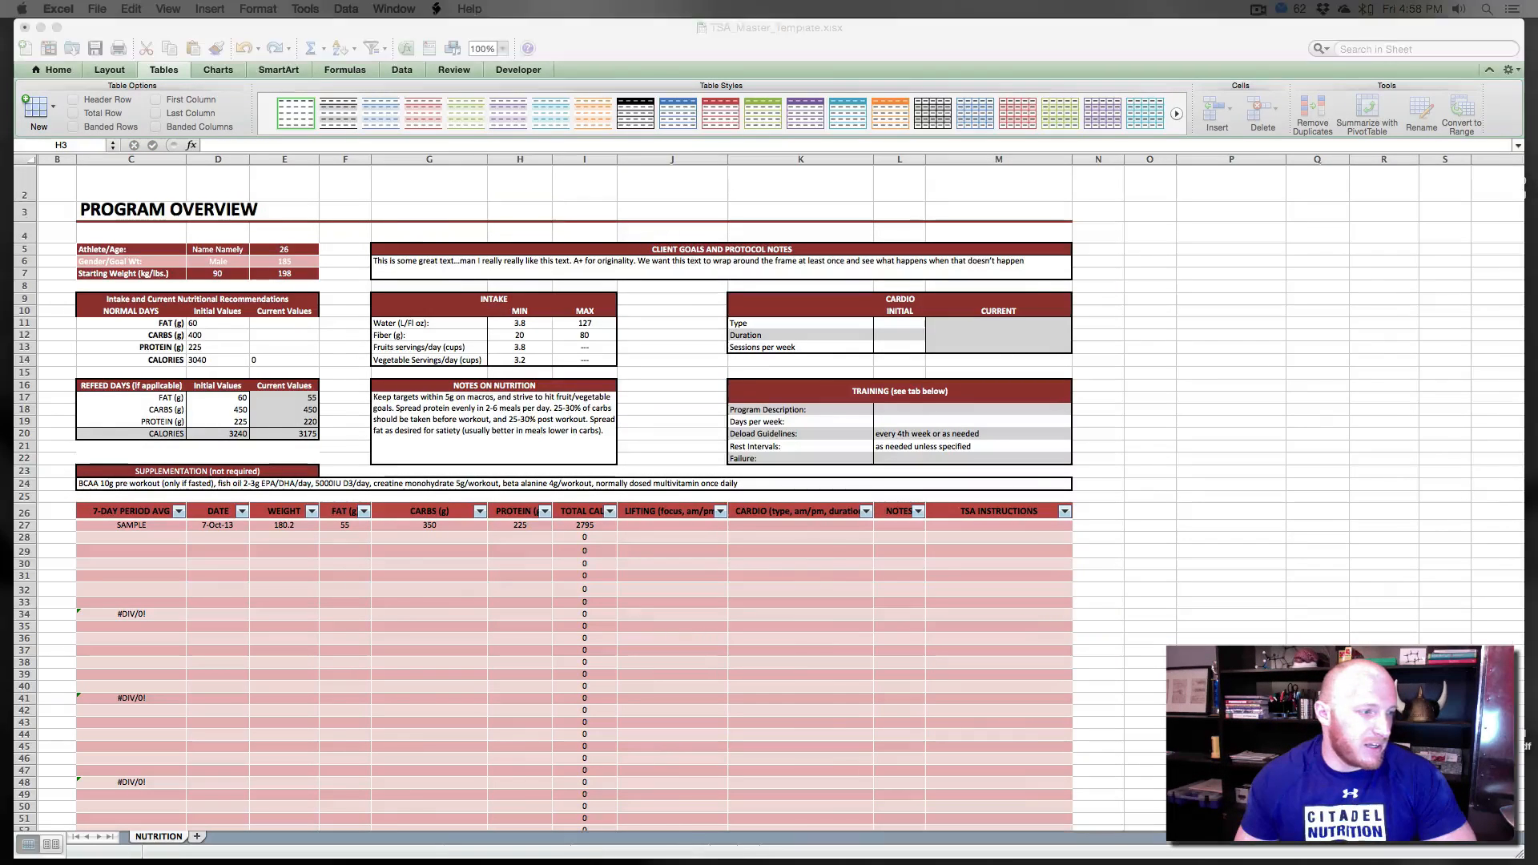
{"action": "left_click_drag", "start_coordinate": [0, 517], "coordinate": [849, 212]}
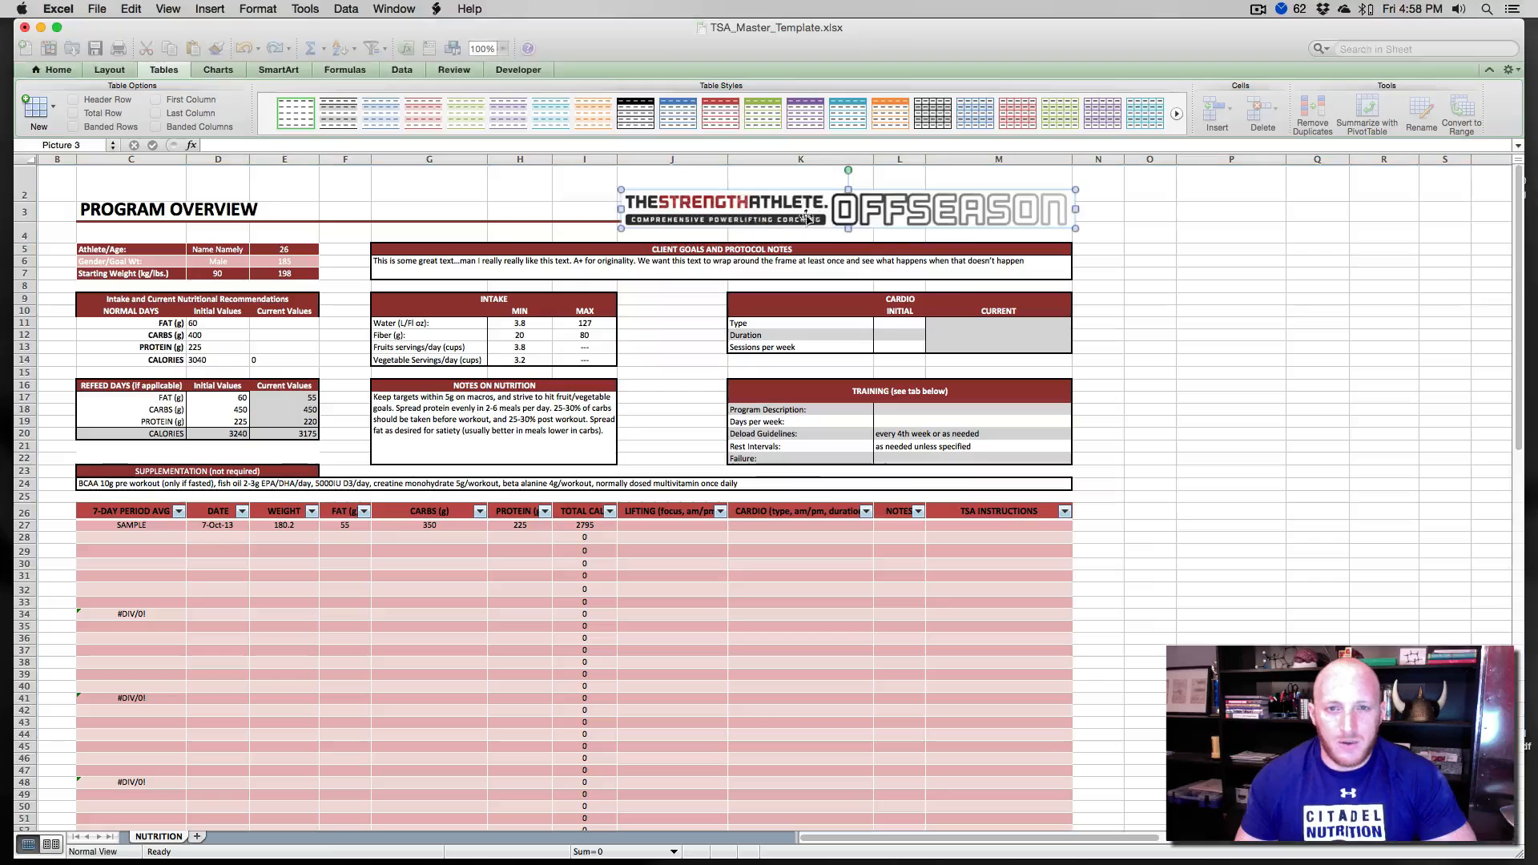
{"action": "left_click_drag", "start_coordinate": [691, 216], "coordinate": [658, 206]}
{"action": "left_click", "coordinate": [539, 188]}
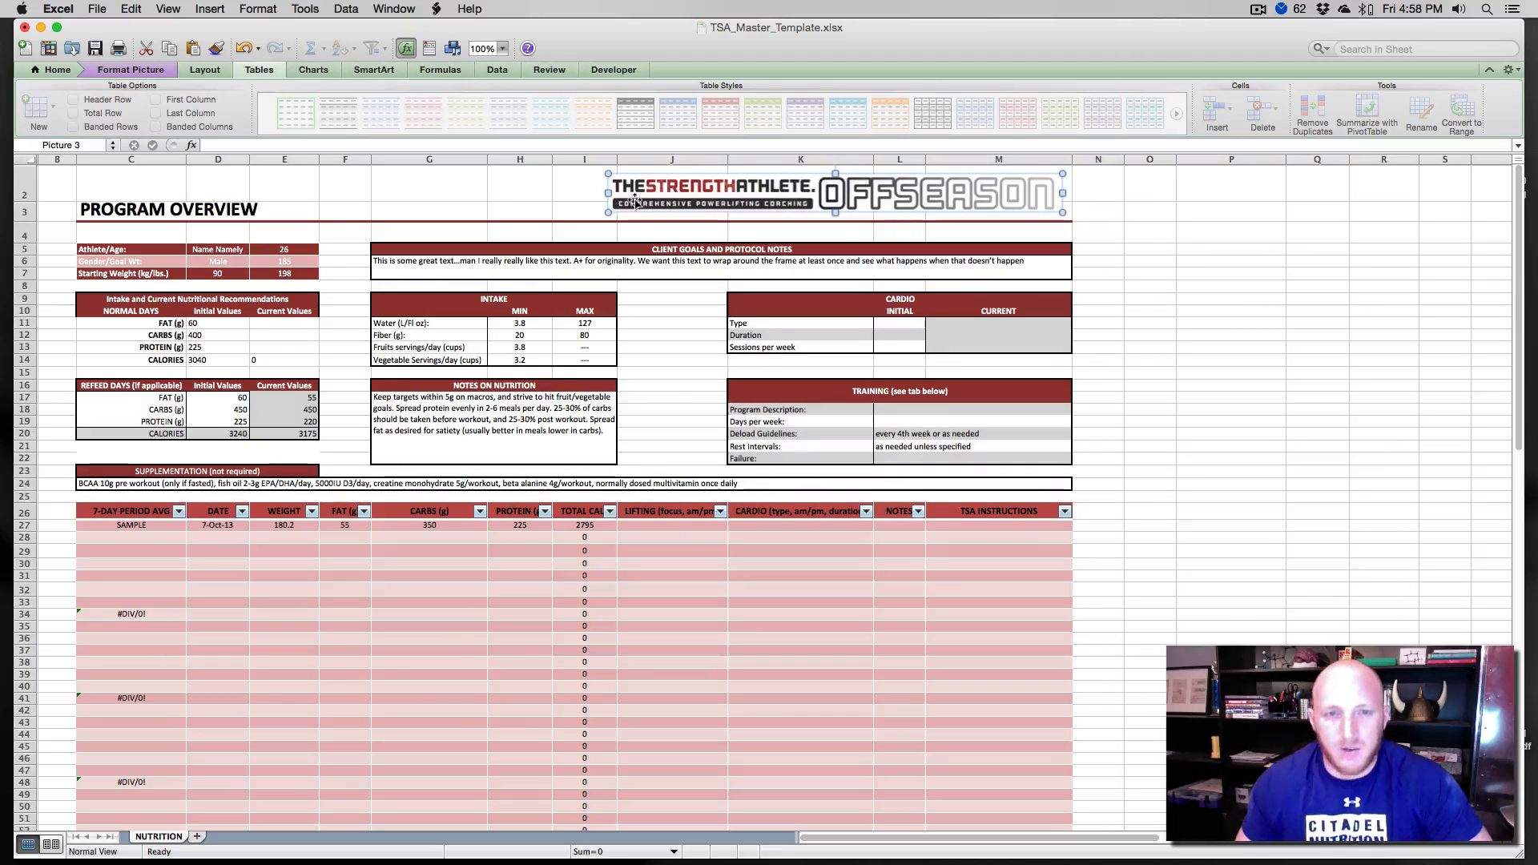
{"action": "right_click", "coordinate": [636, 197]}
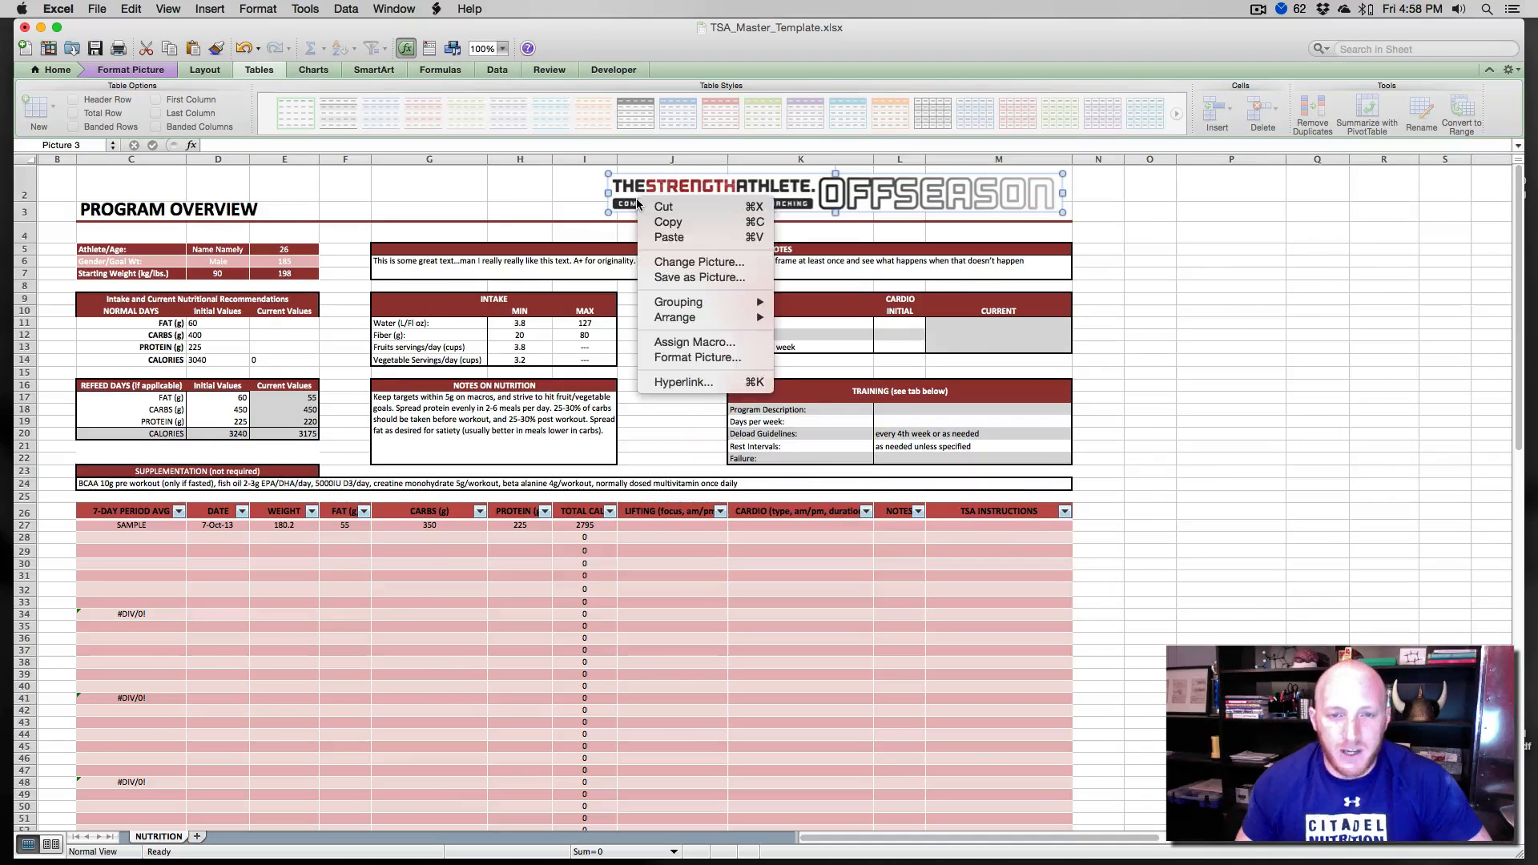
{"action": "left_click", "coordinate": [678, 381]}
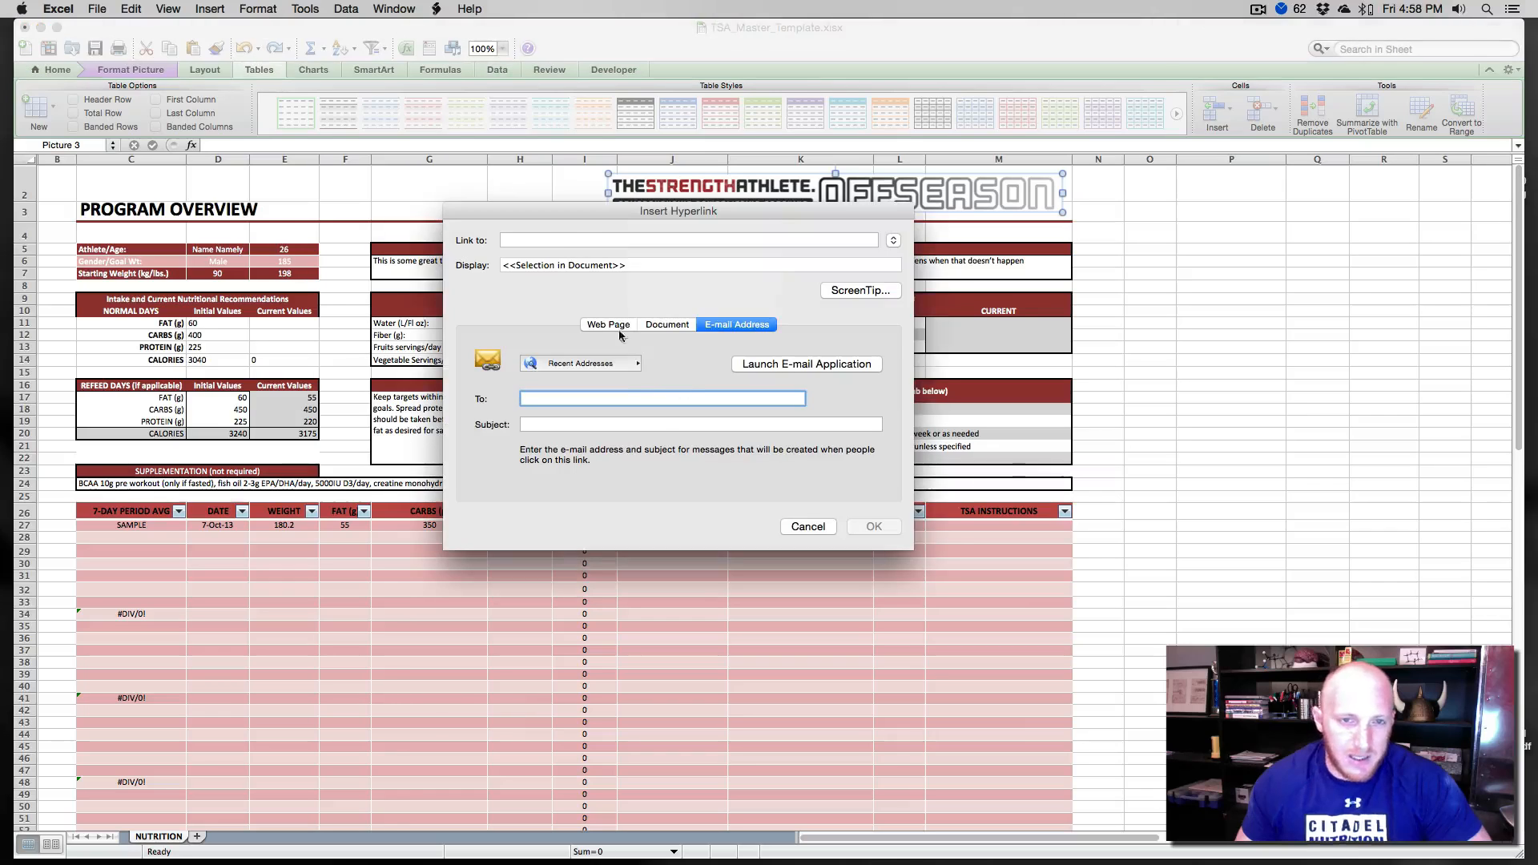
{"action": "left_click", "coordinate": [804, 526]}
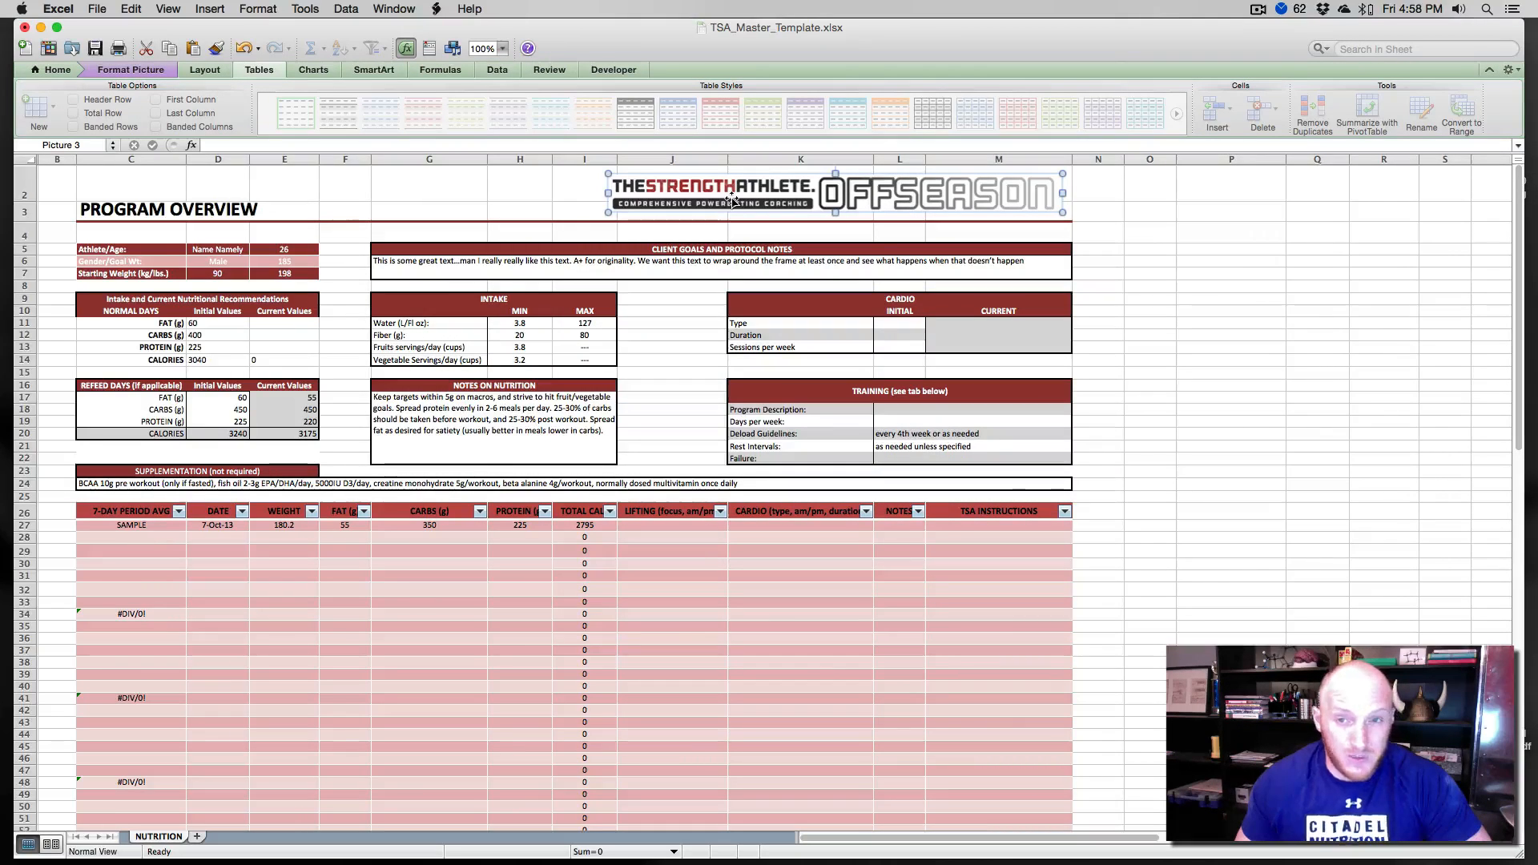
- Set the logo picture's positioning to move and size with cells
{"action": "right_click", "coordinate": [731, 199]}
{"action": "left_click", "coordinate": [792, 356]}
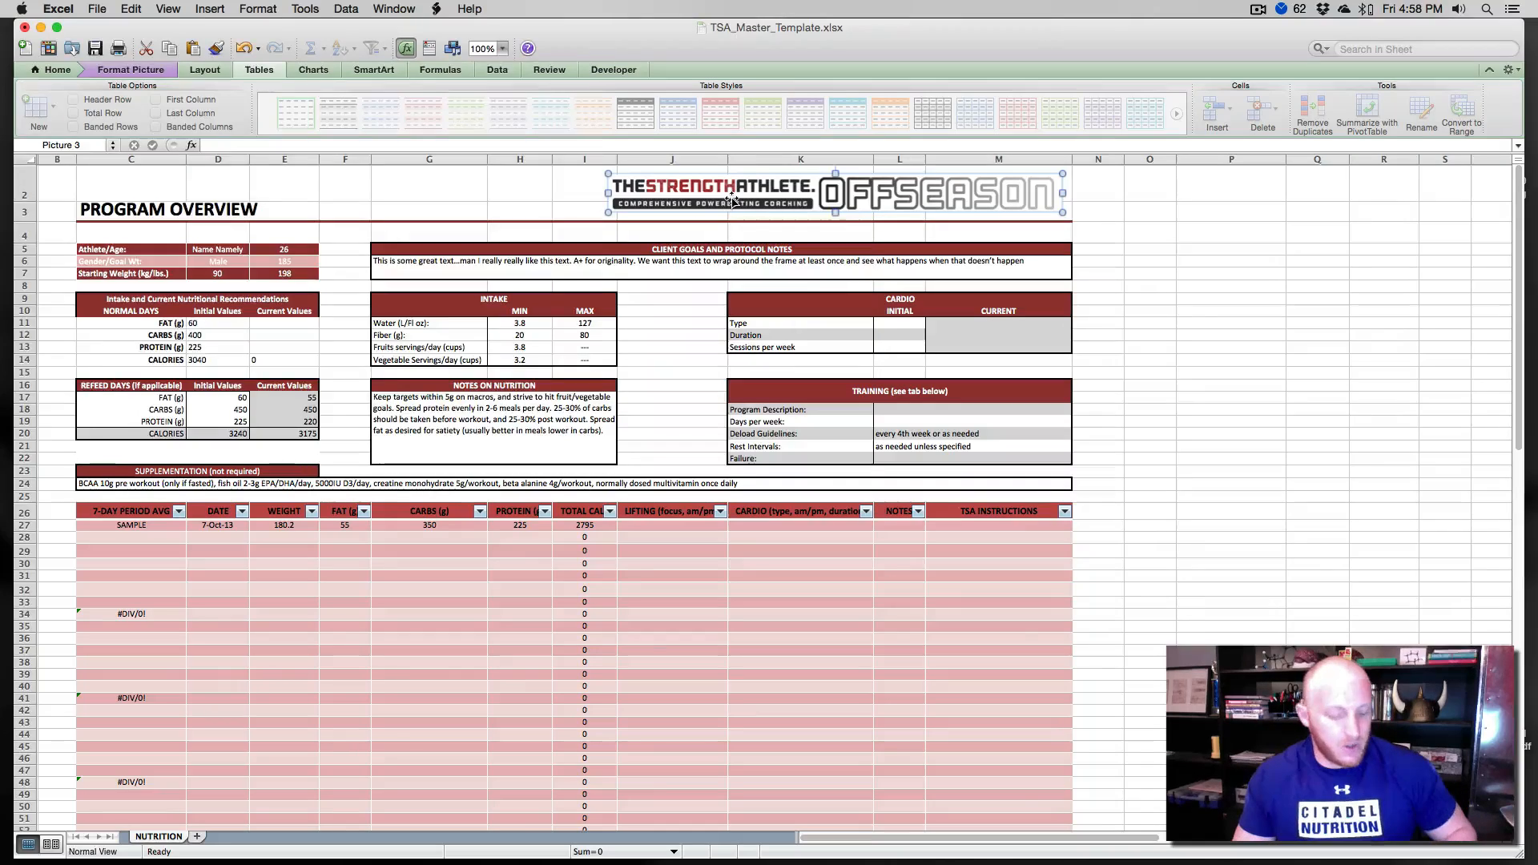
{"action": "left_click", "coordinate": [99, 236]}
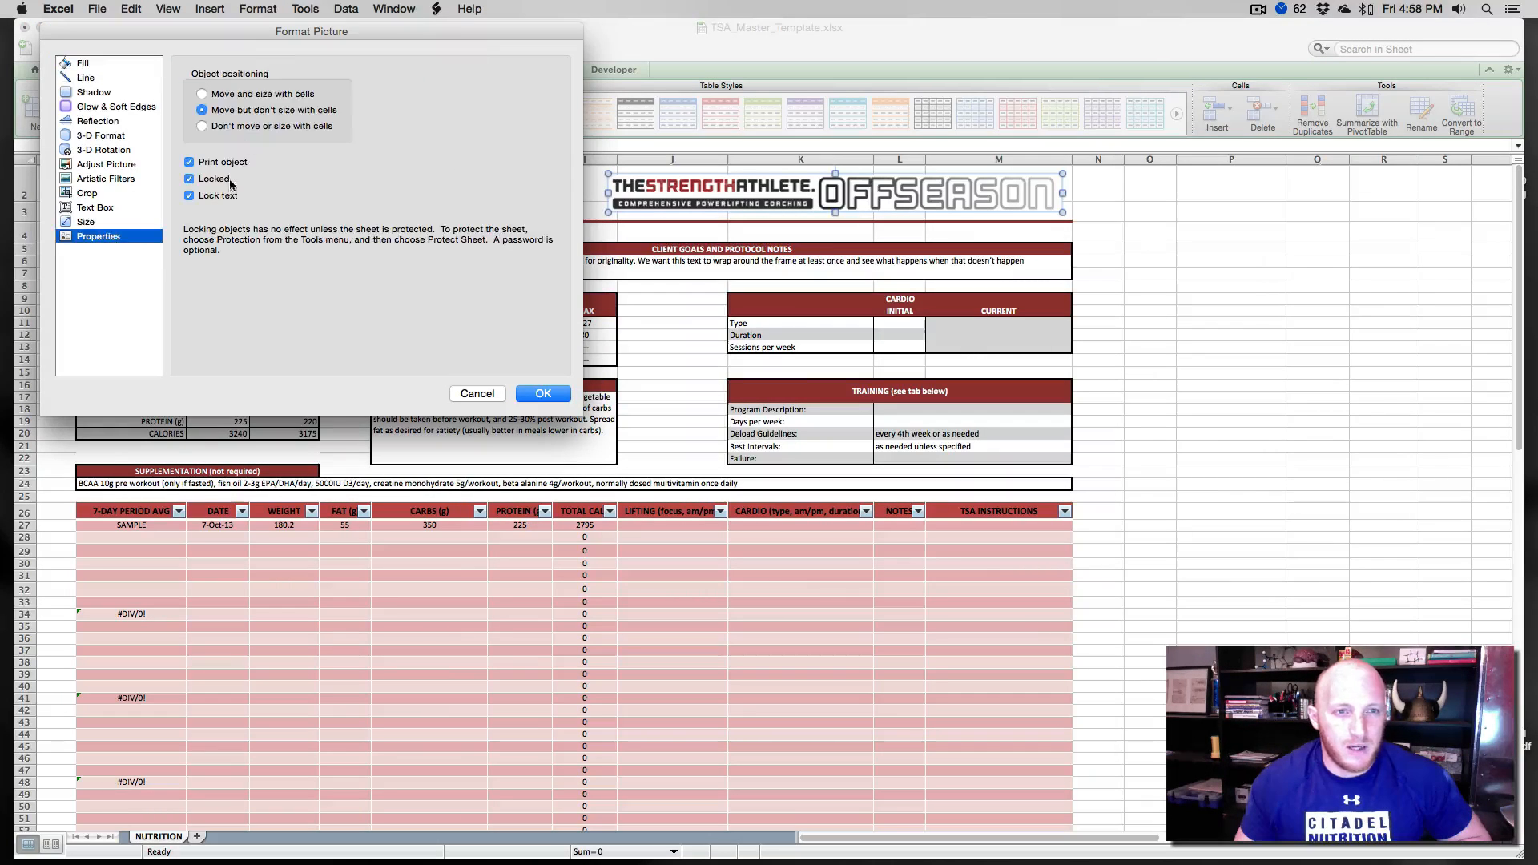
{"action": "left_click_drag", "start_coordinate": [266, 32], "coordinate": [279, 31]}
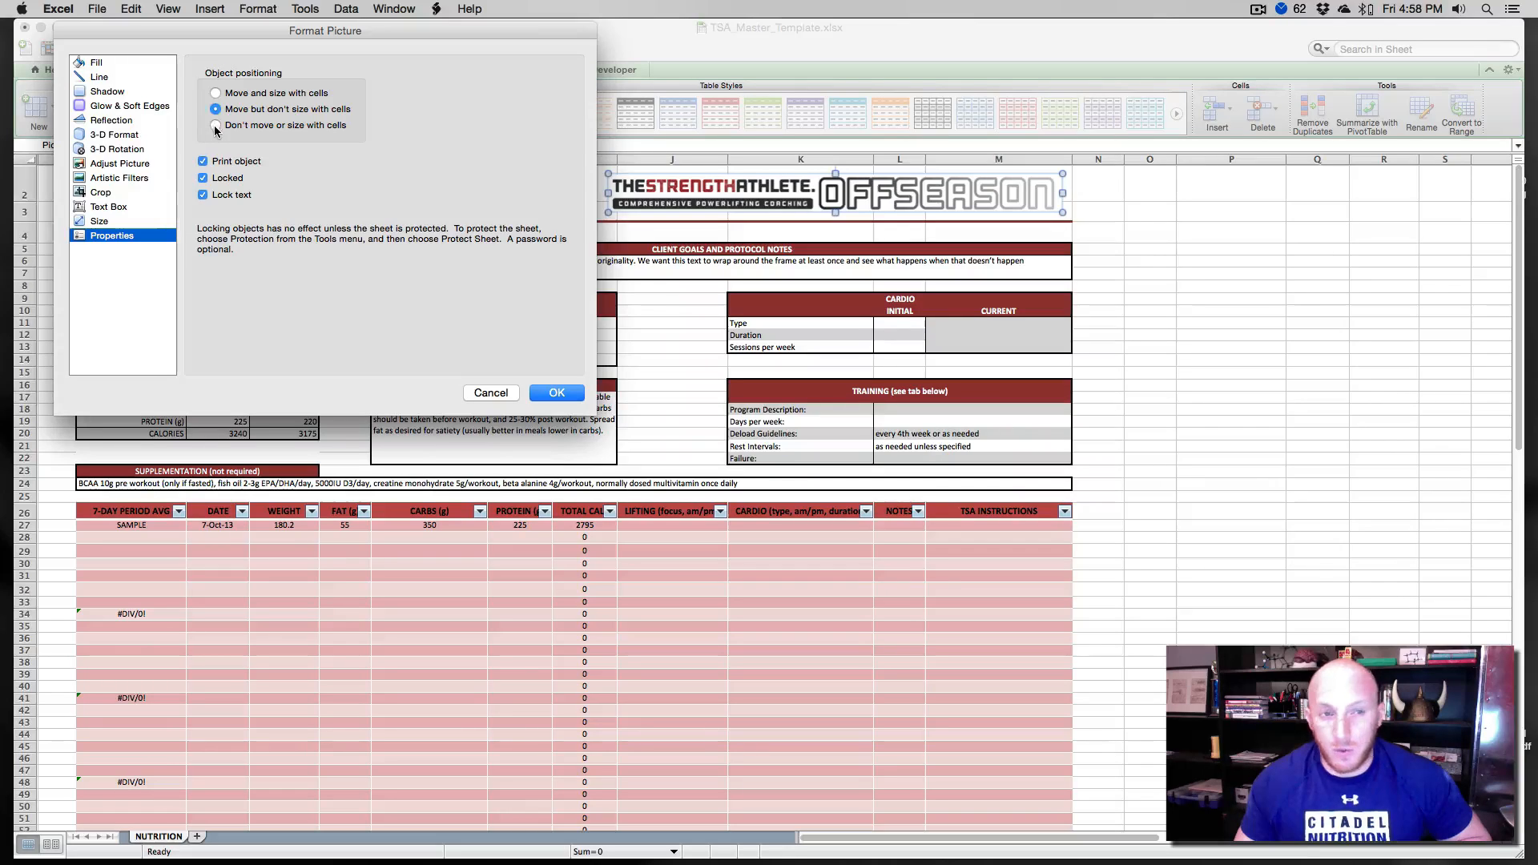
{"action": "left_click", "coordinate": [216, 94]}
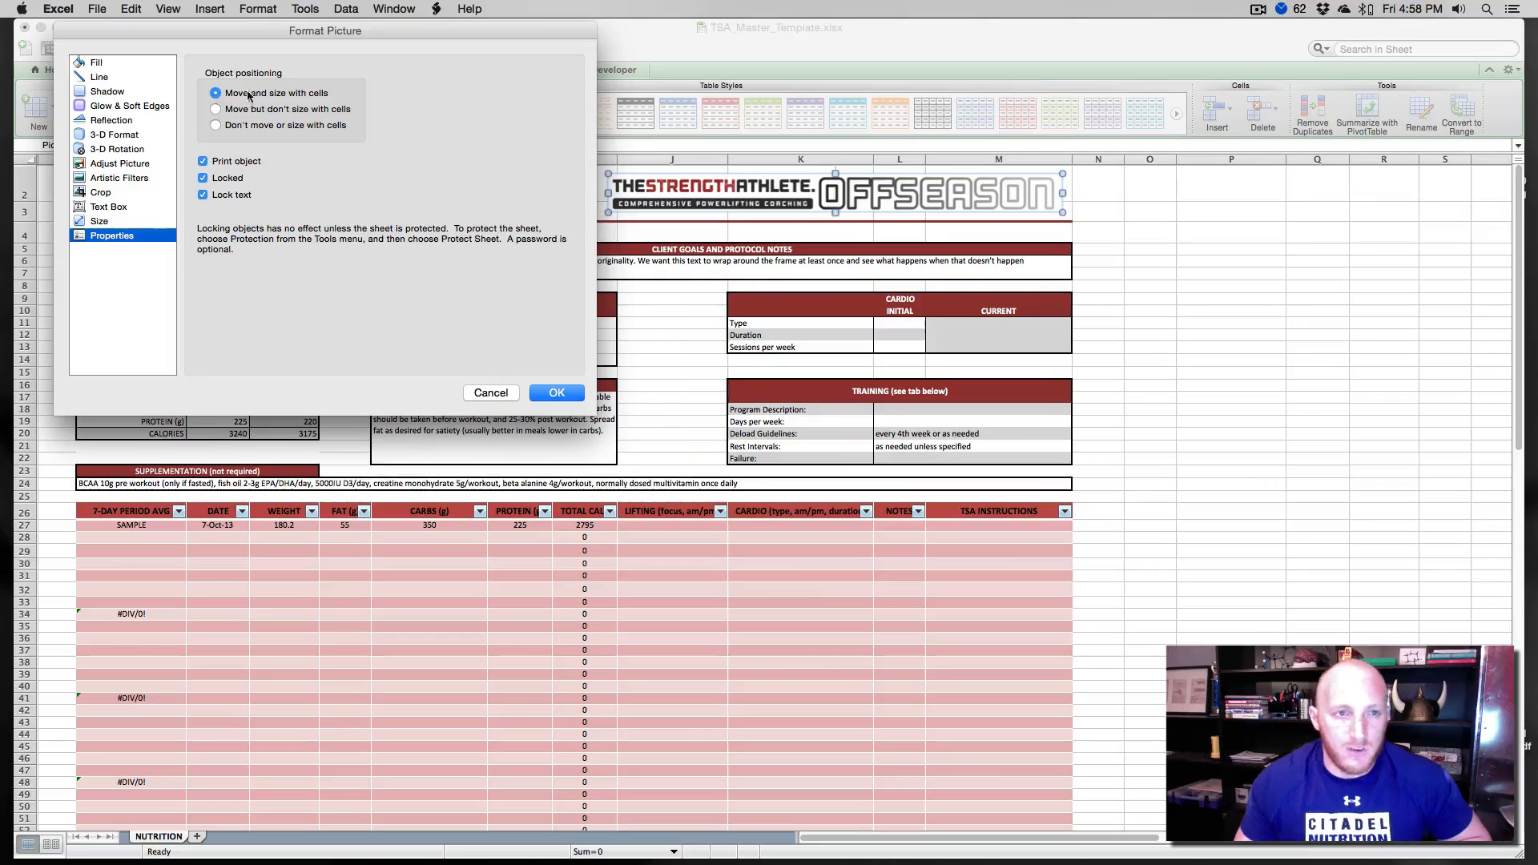
{"action": "left_click", "coordinate": [558, 395]}
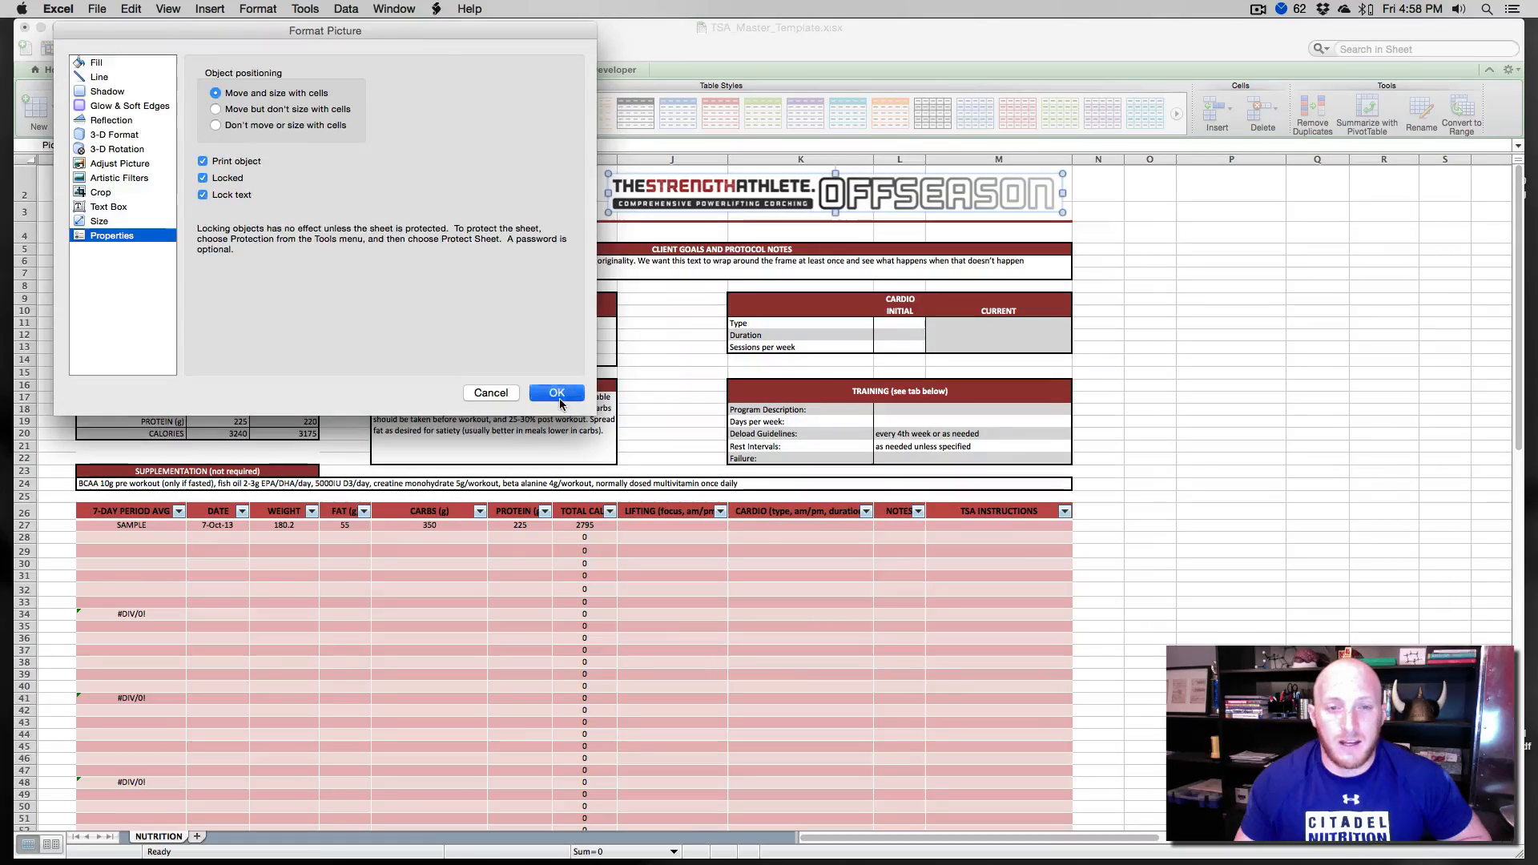
- Try enlarging row 2 under the logo, then undo both row height changes
{"action": "mouse_move", "coordinate": [31, 211]}
{"action": "left_mouse_down"}
{"action": "mouse_move", "coordinate": [32, 250]}
{"action": "mouse_move", "coordinate": [24, 205]}
{"action": "mouse_move", "coordinate": [24, 227]}
{"action": "left_mouse_up"}
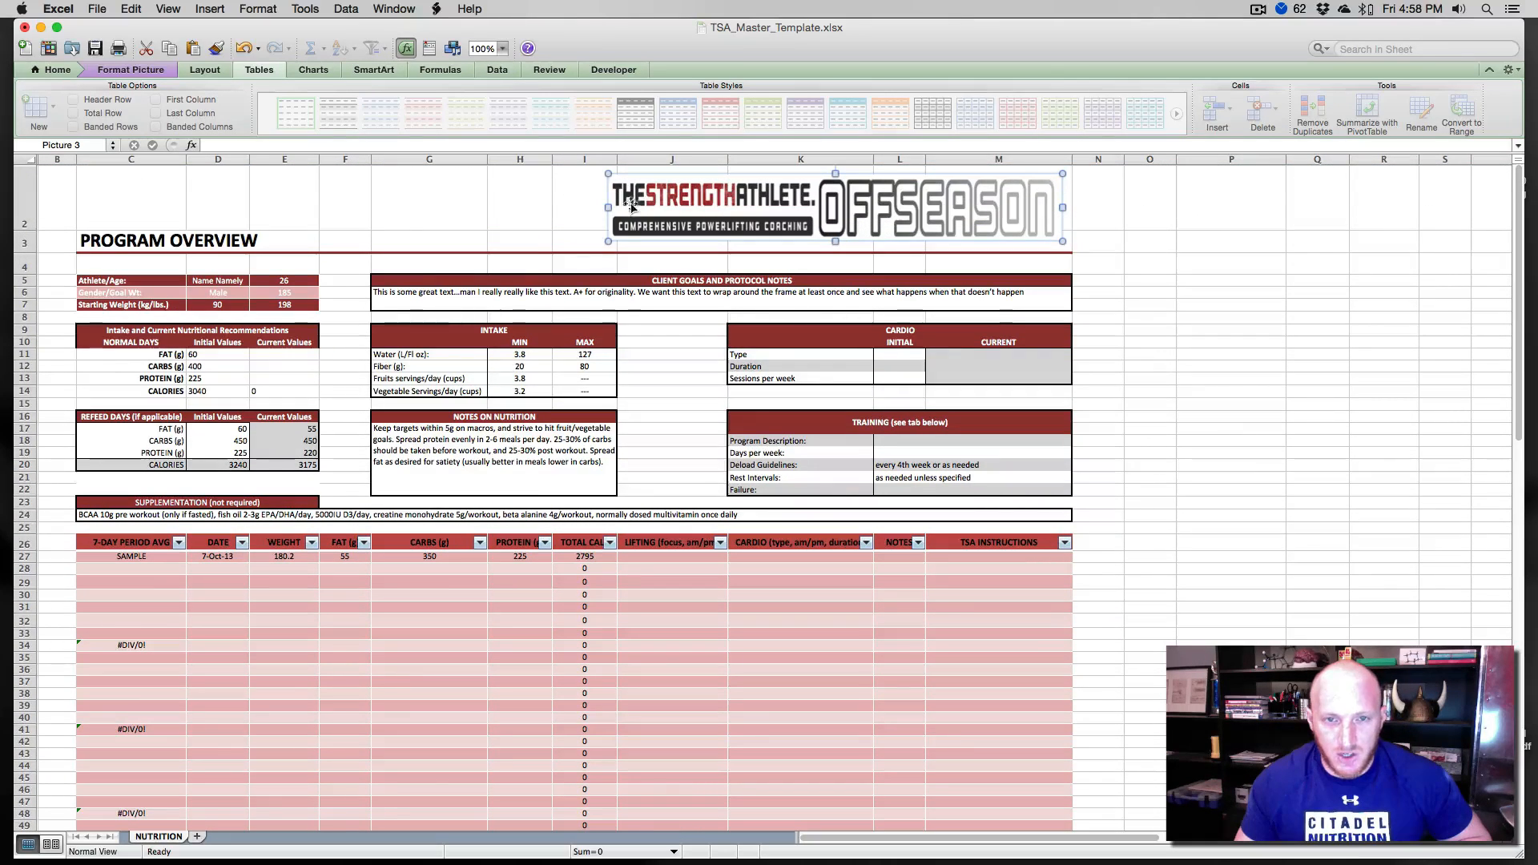
{"action": "left_click_drag", "start_coordinate": [34, 228], "coordinate": [28, 197]}
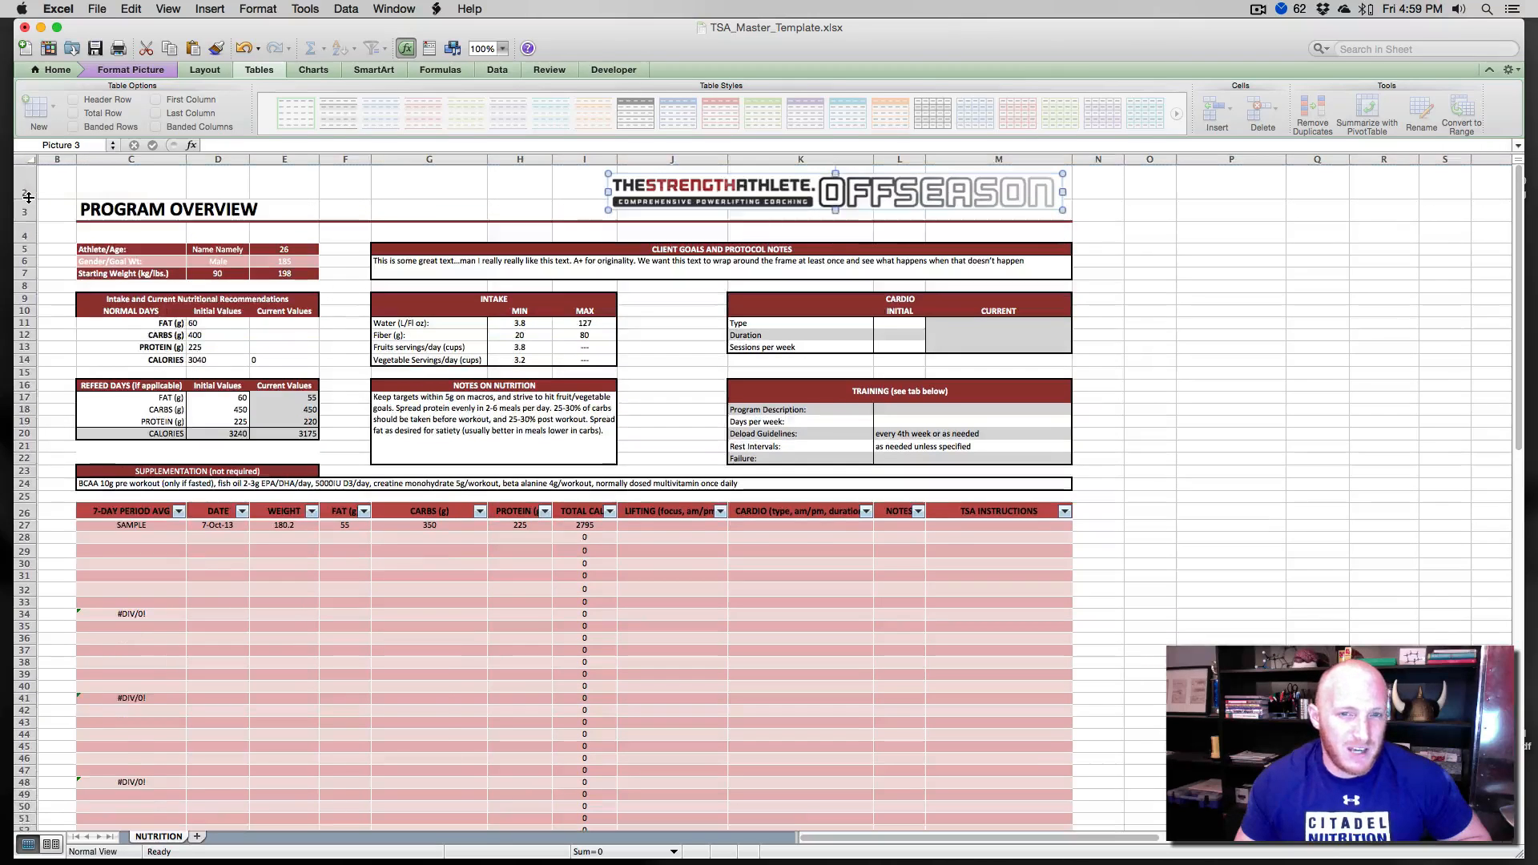
{"action": "key", "text": "super+z"}
{"action": "key", "text": "super+z"}
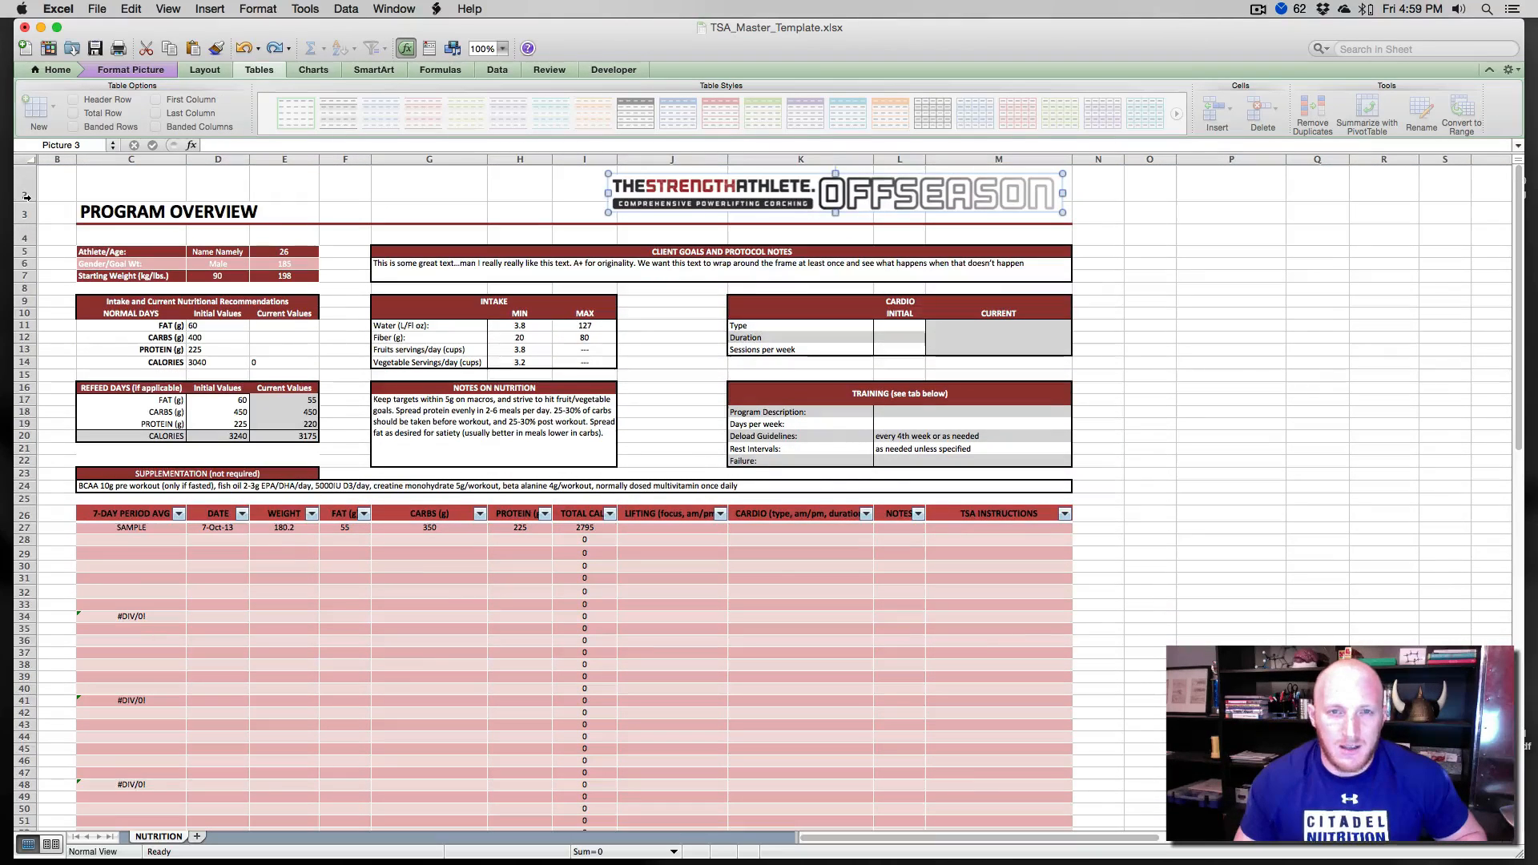
- Set the logo picture's positioning to move but don't size with cells
{"action": "left_click", "coordinate": [461, 197]}
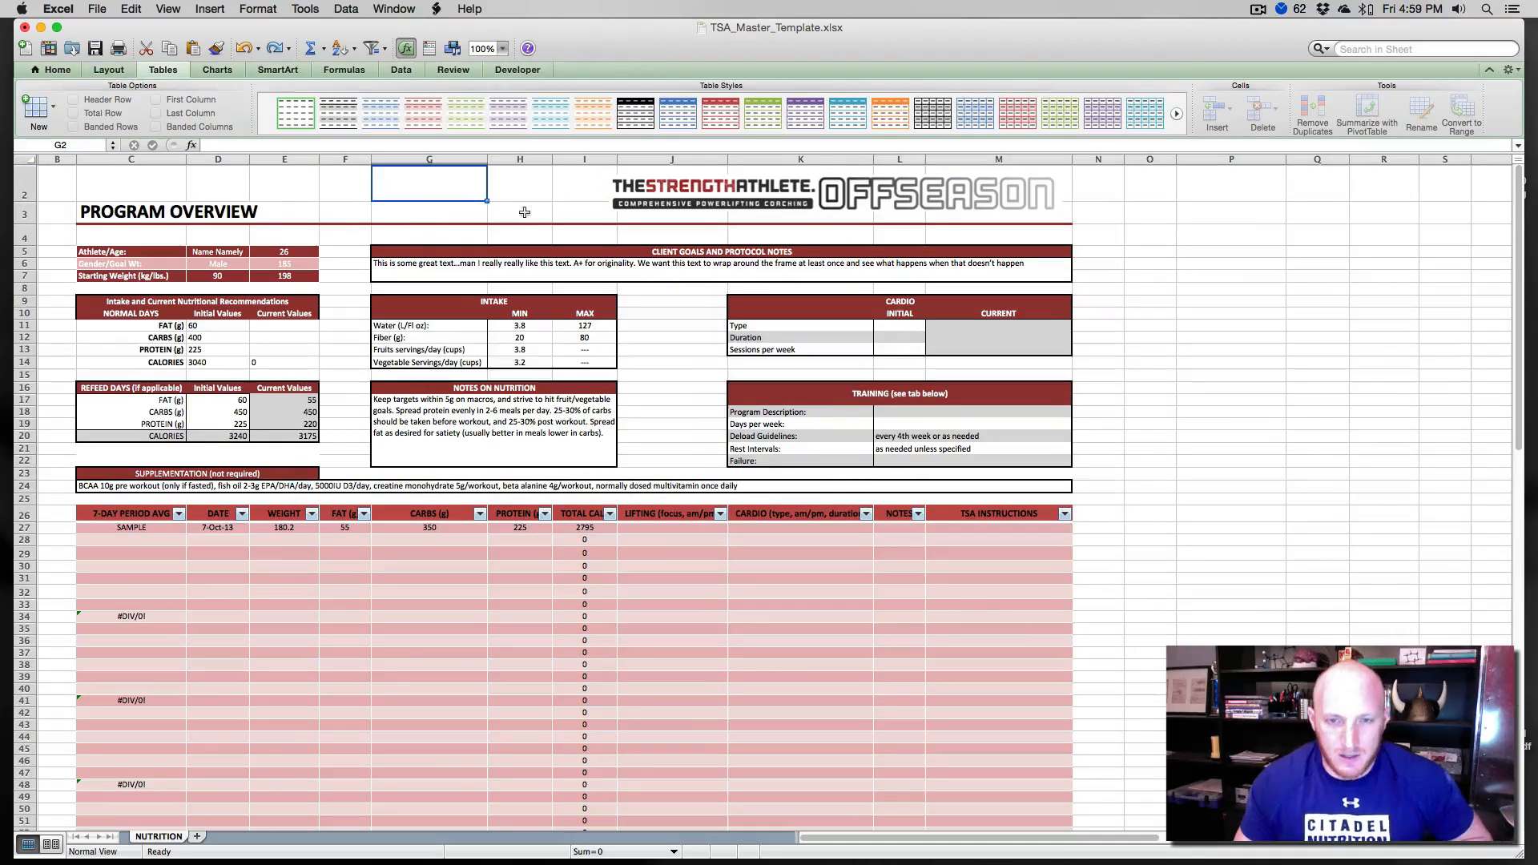
{"action": "double_click", "coordinate": [725, 196]}
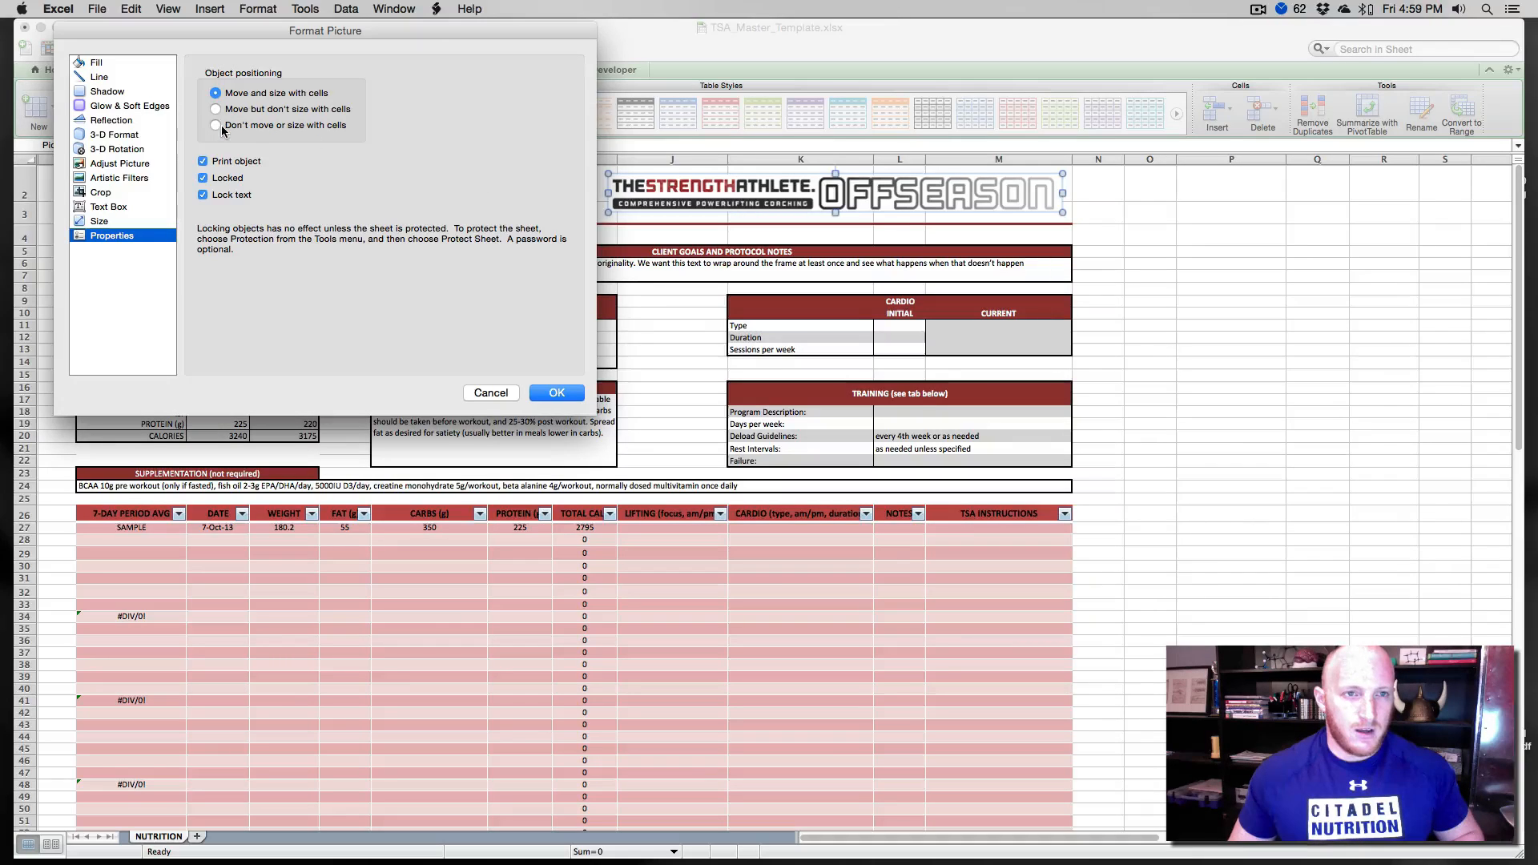
{"action": "left_click", "coordinate": [238, 110]}
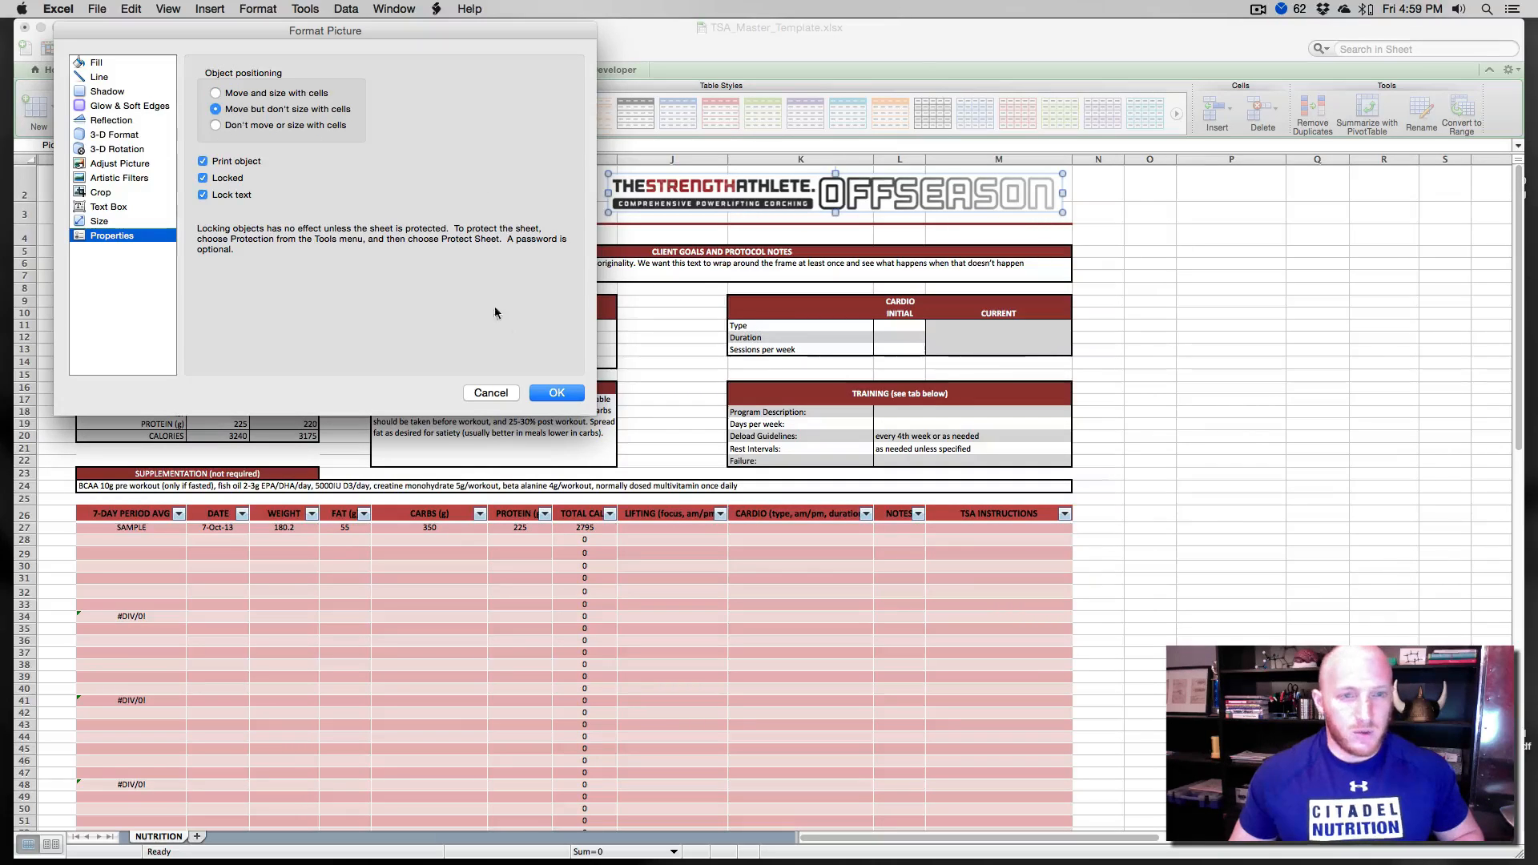
{"action": "left_click", "coordinate": [556, 393]}
{"action": "left_click", "coordinate": [438, 194]}
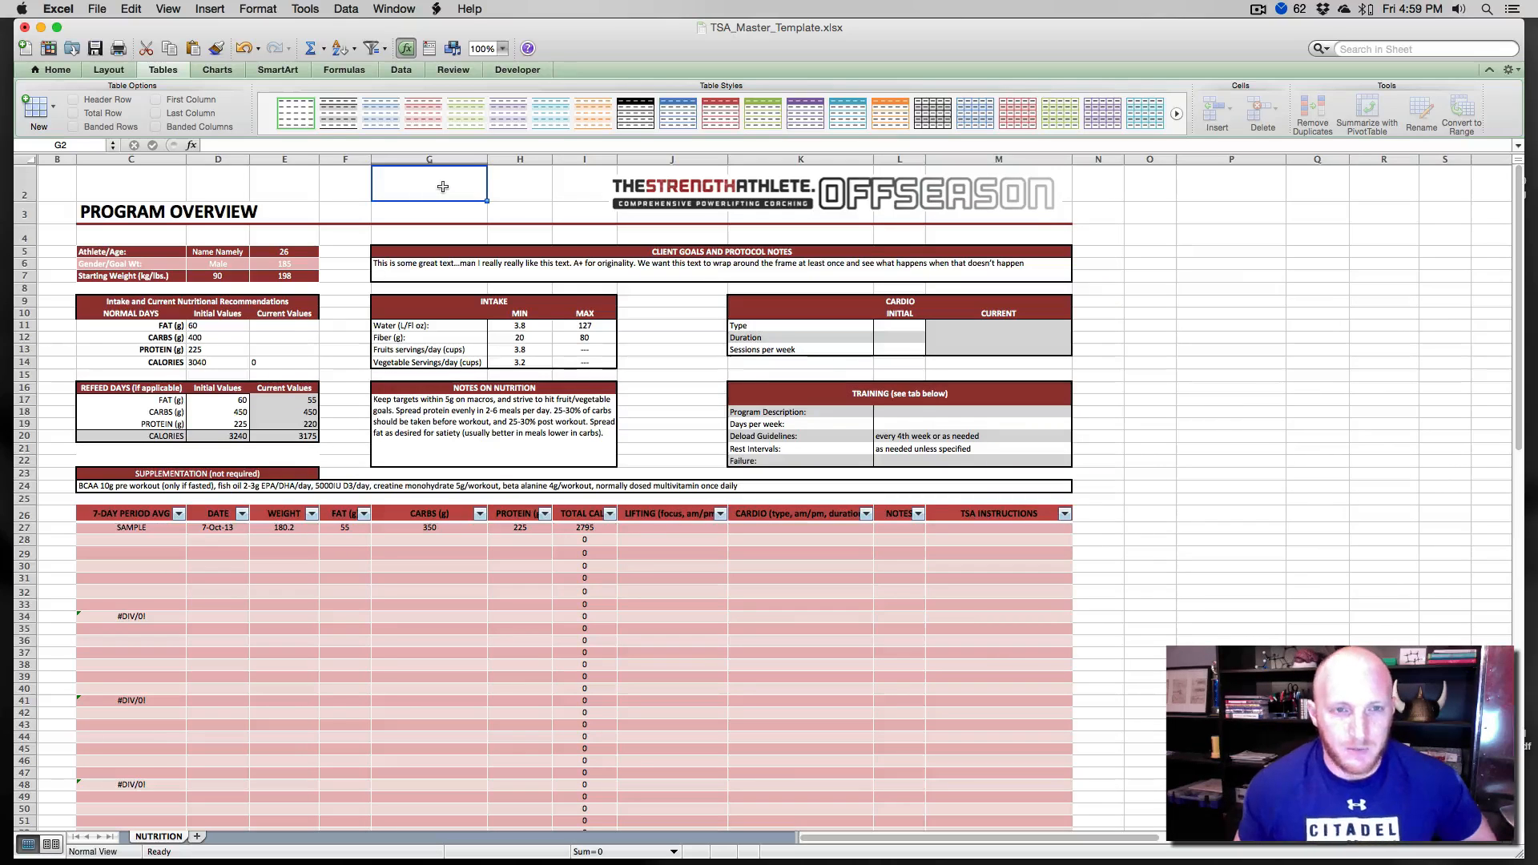
- Turn off the sheet gridlines
{"action": "left_click", "coordinate": [111, 71]}
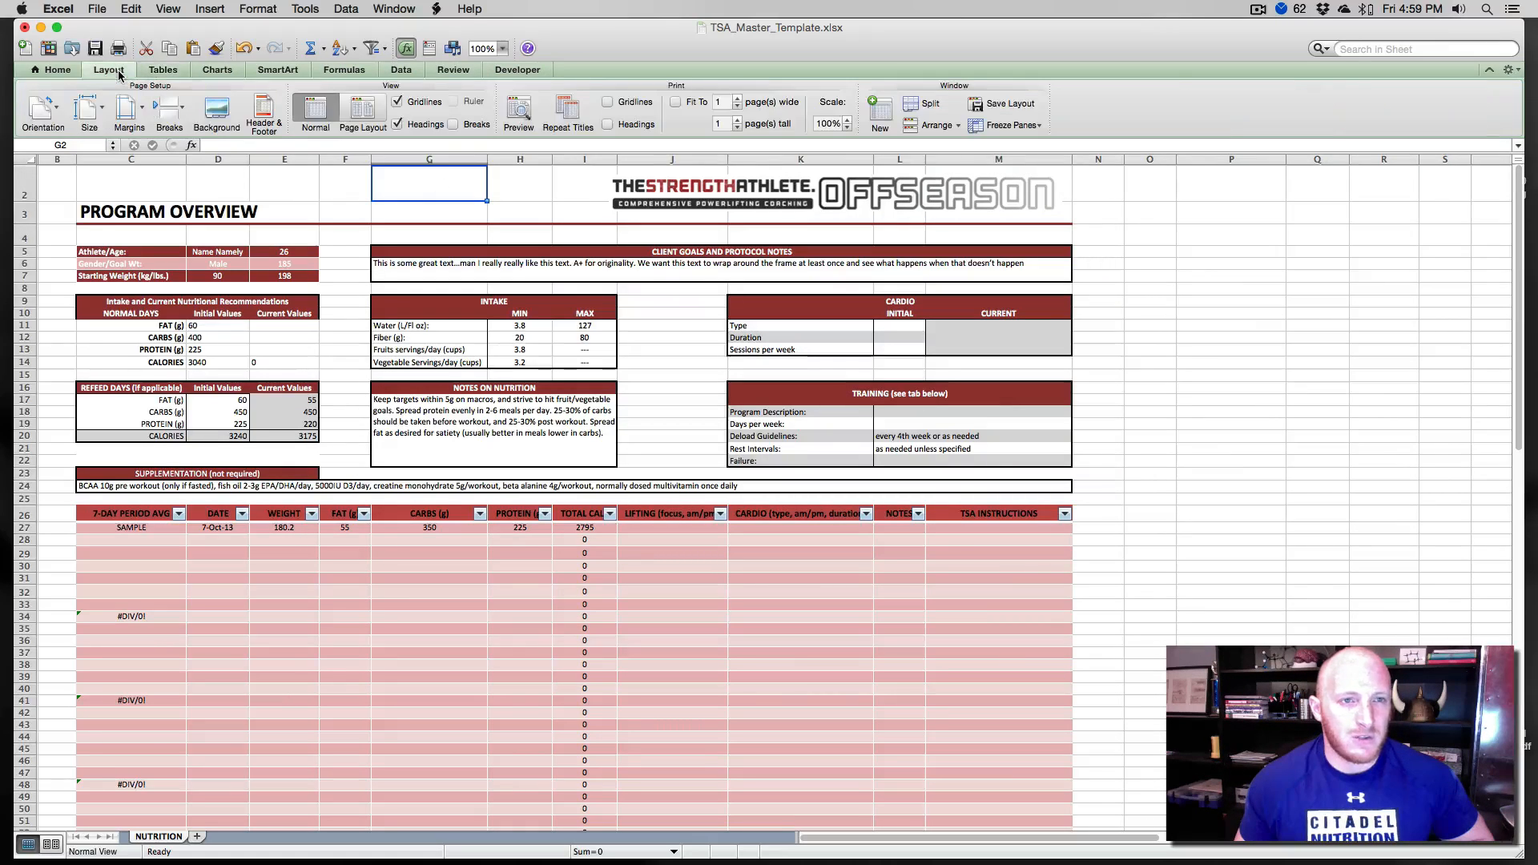
{"action": "left_click", "coordinate": [398, 102]}
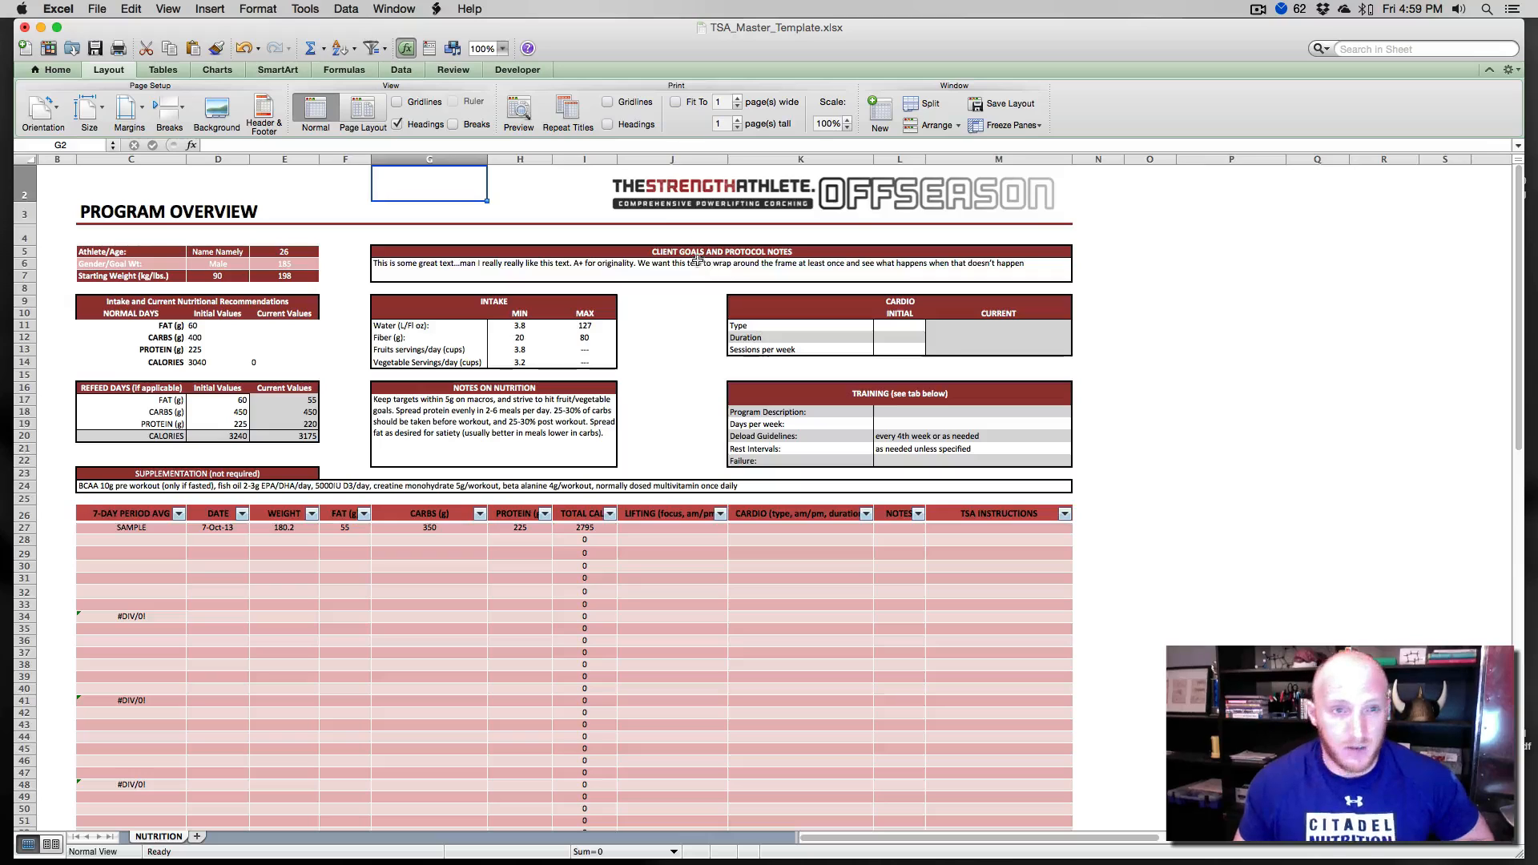
{"action": "left_click", "coordinate": [437, 107]}
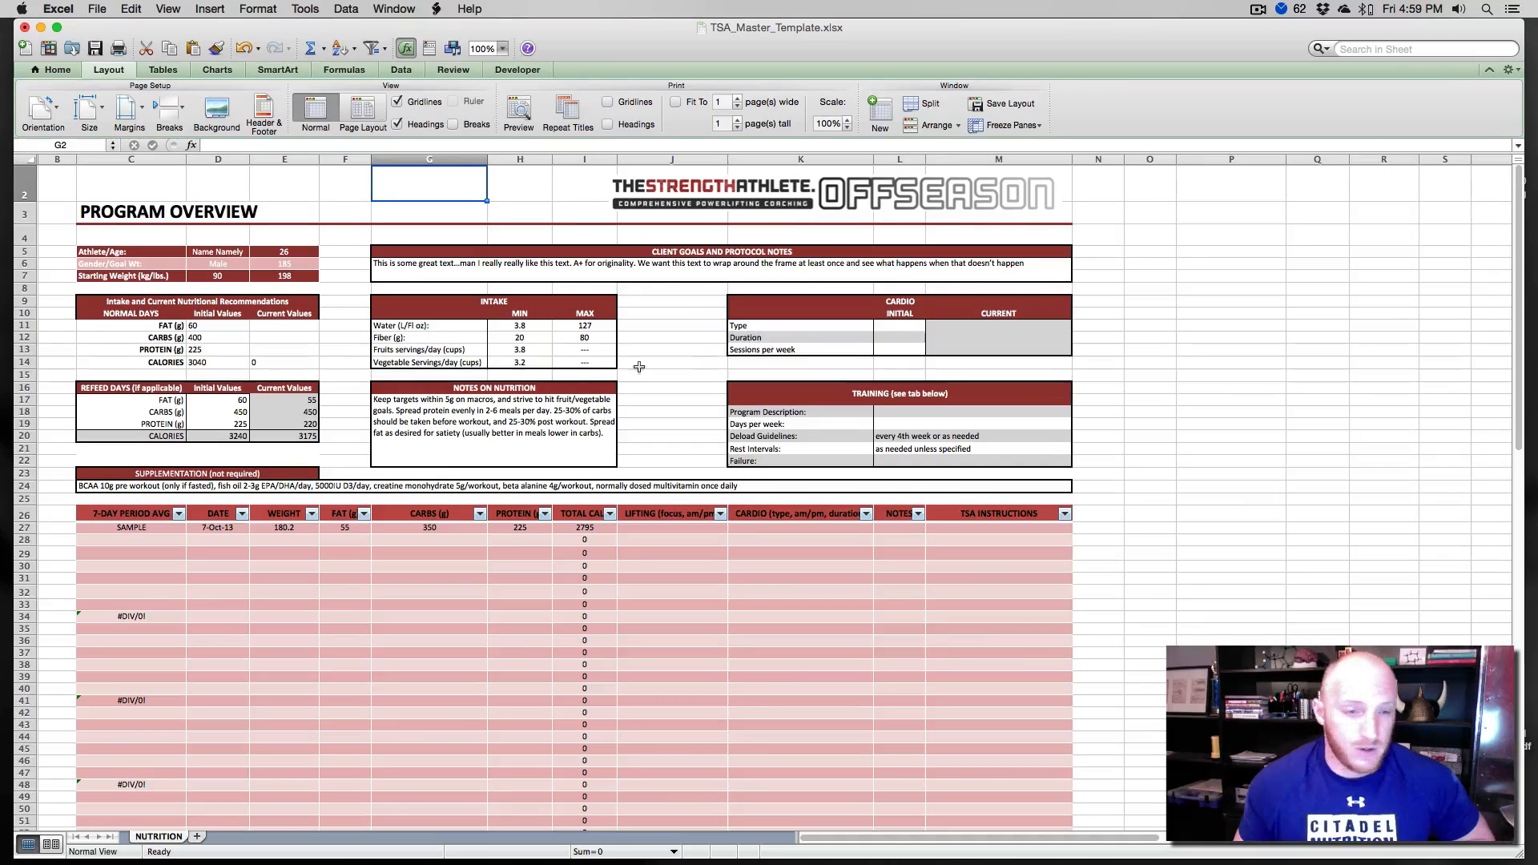
{"action": "left_click", "coordinate": [344, 289]}
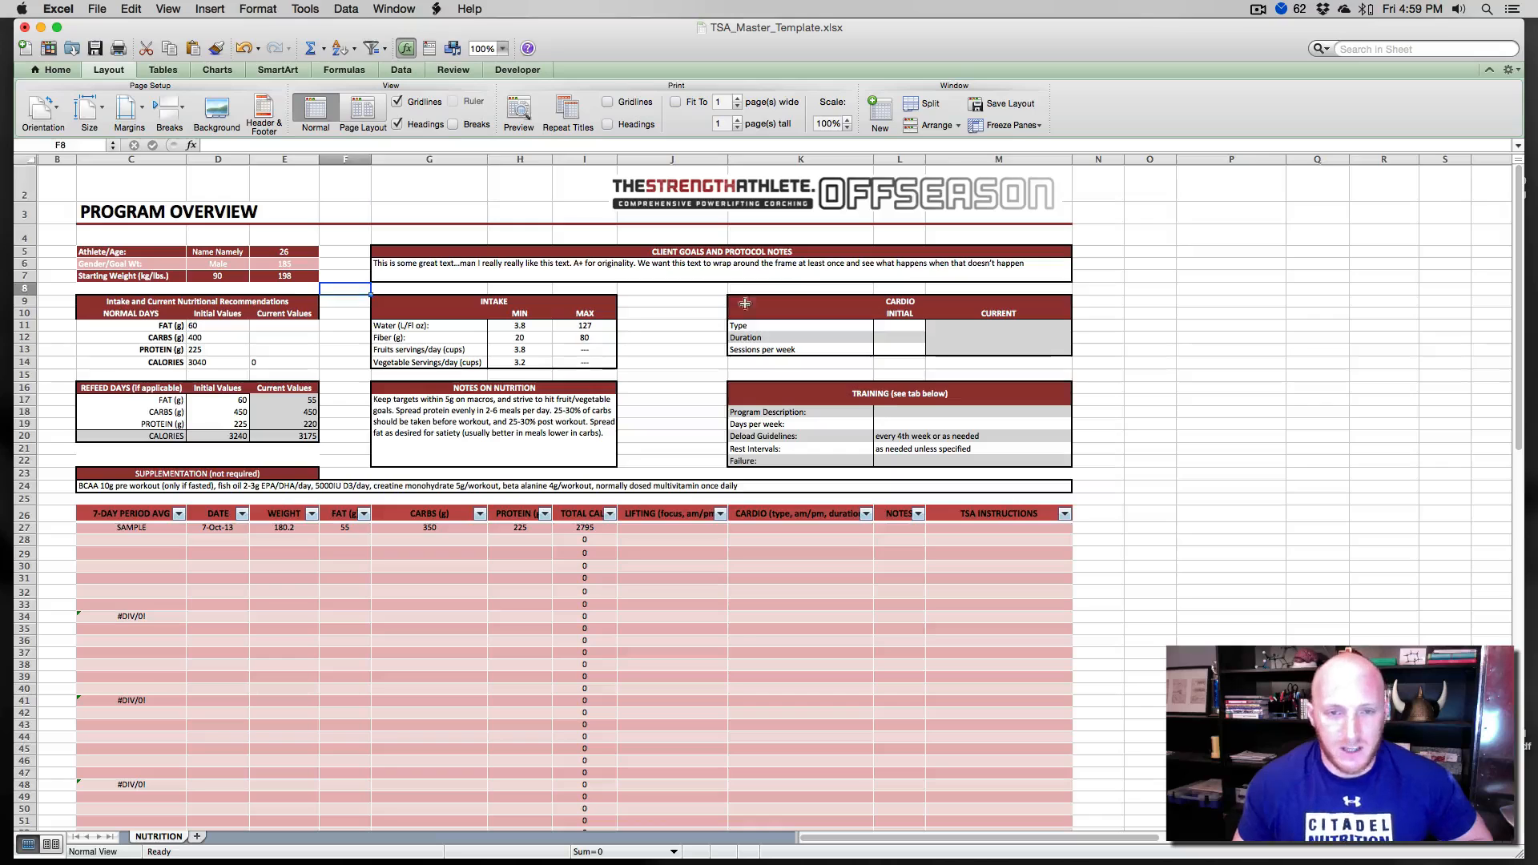
{"action": "left_click", "coordinate": [398, 104]}
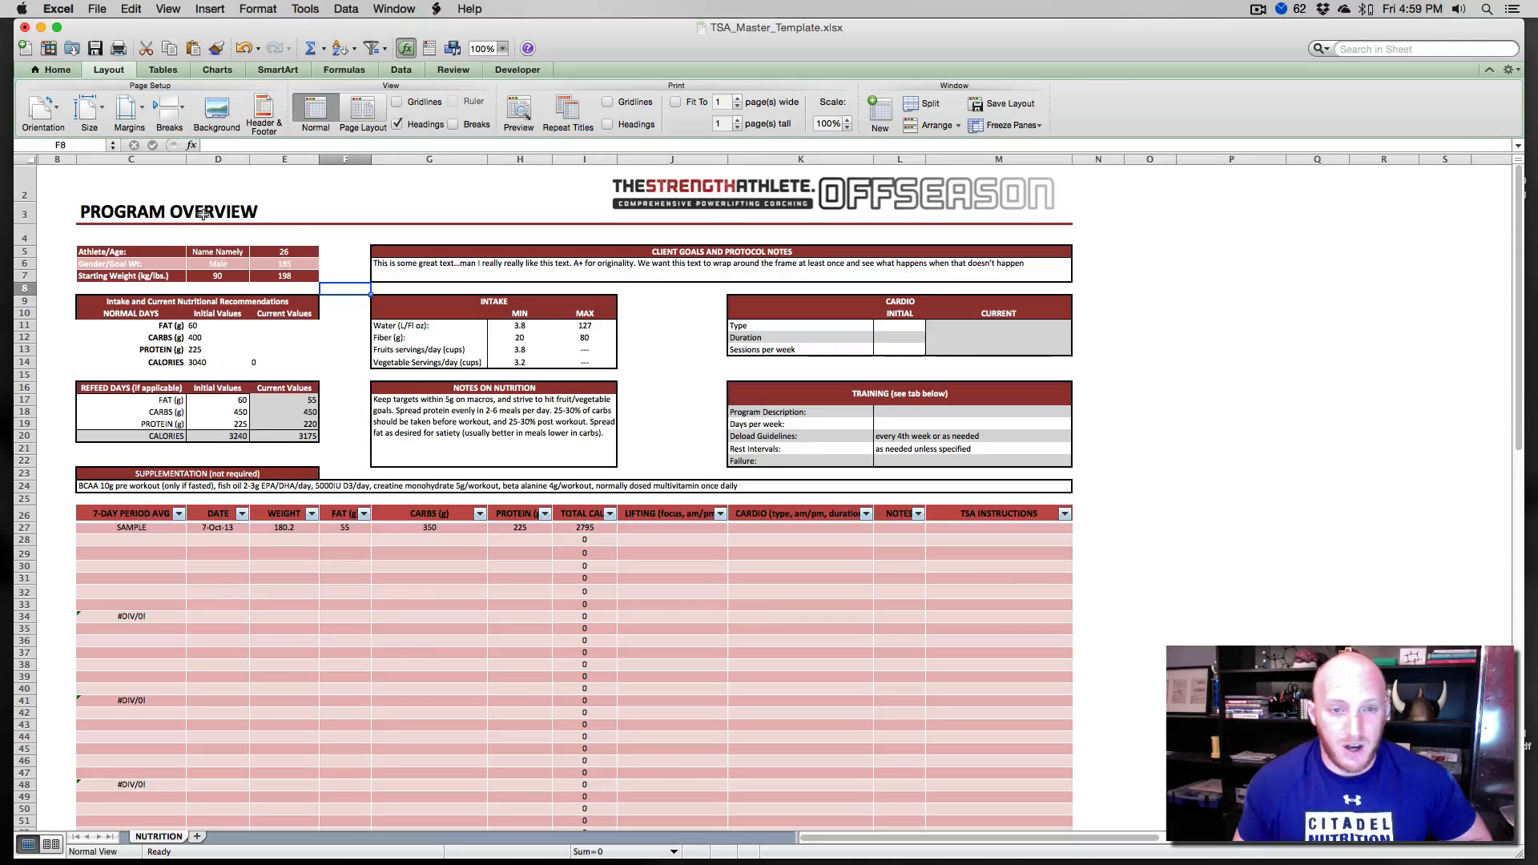
{"action": "left_click", "coordinate": [653, 363]}
{"action": "left_click", "coordinate": [1150, 502]}
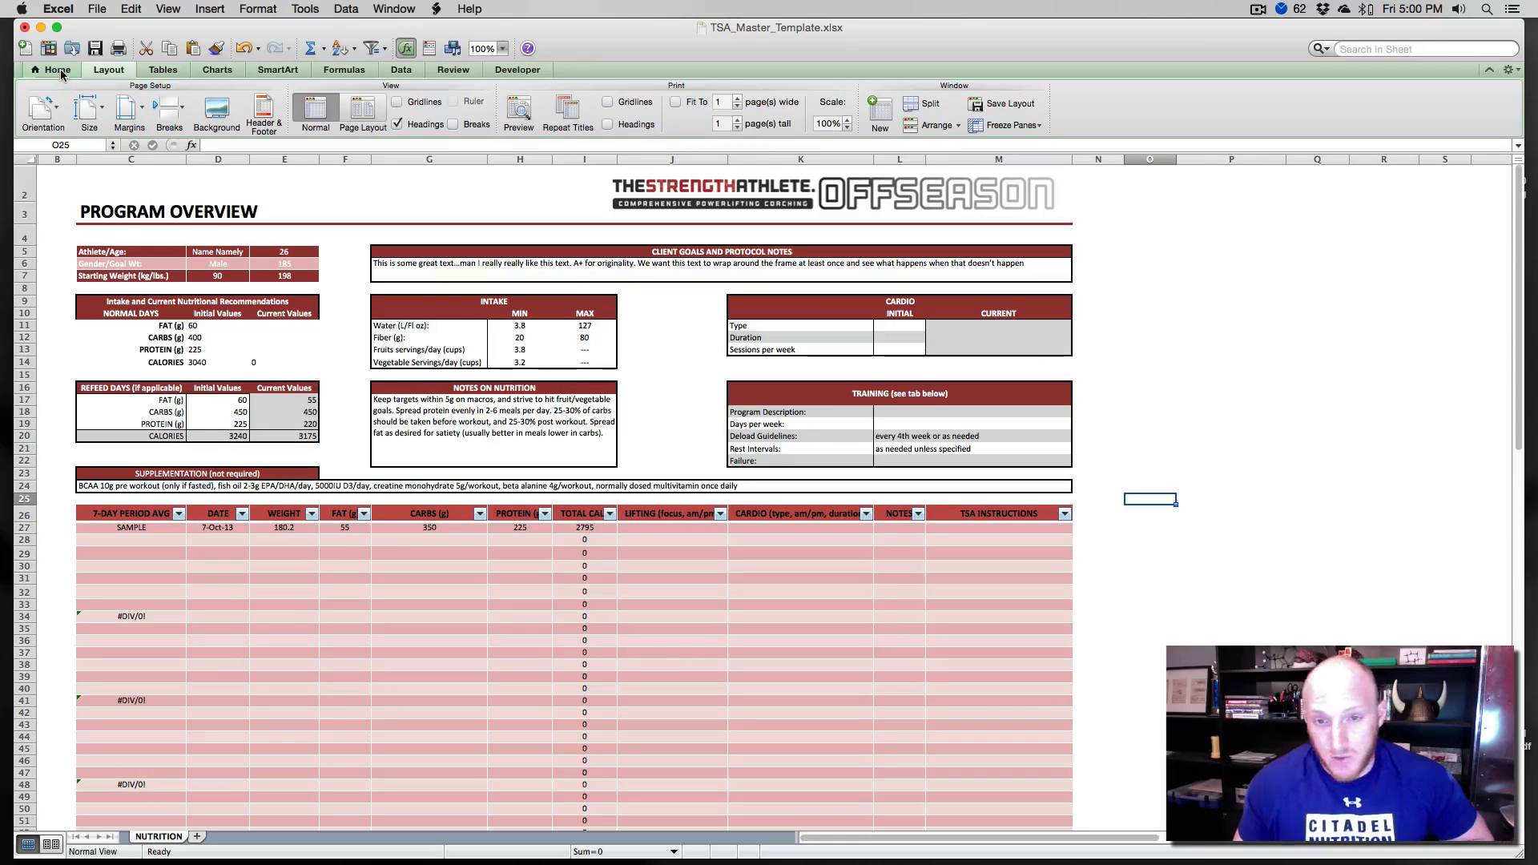
- Enter PROGRAM OVERVIEW in cell F3 using the Times font
{"action": "left_click", "coordinate": [96, 210]}
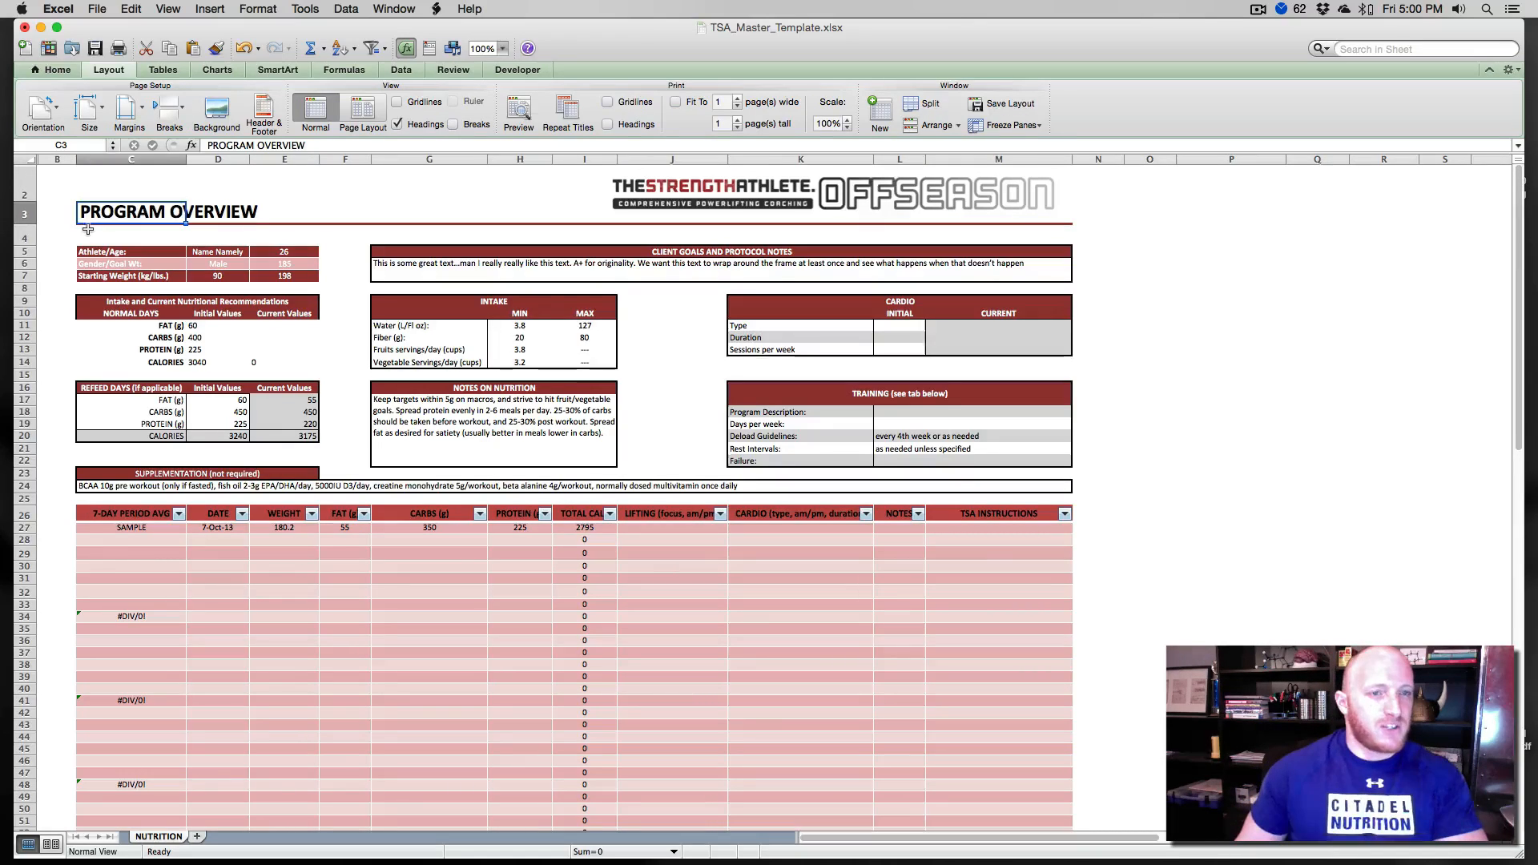
{"action": "left_click", "coordinate": [344, 213]}
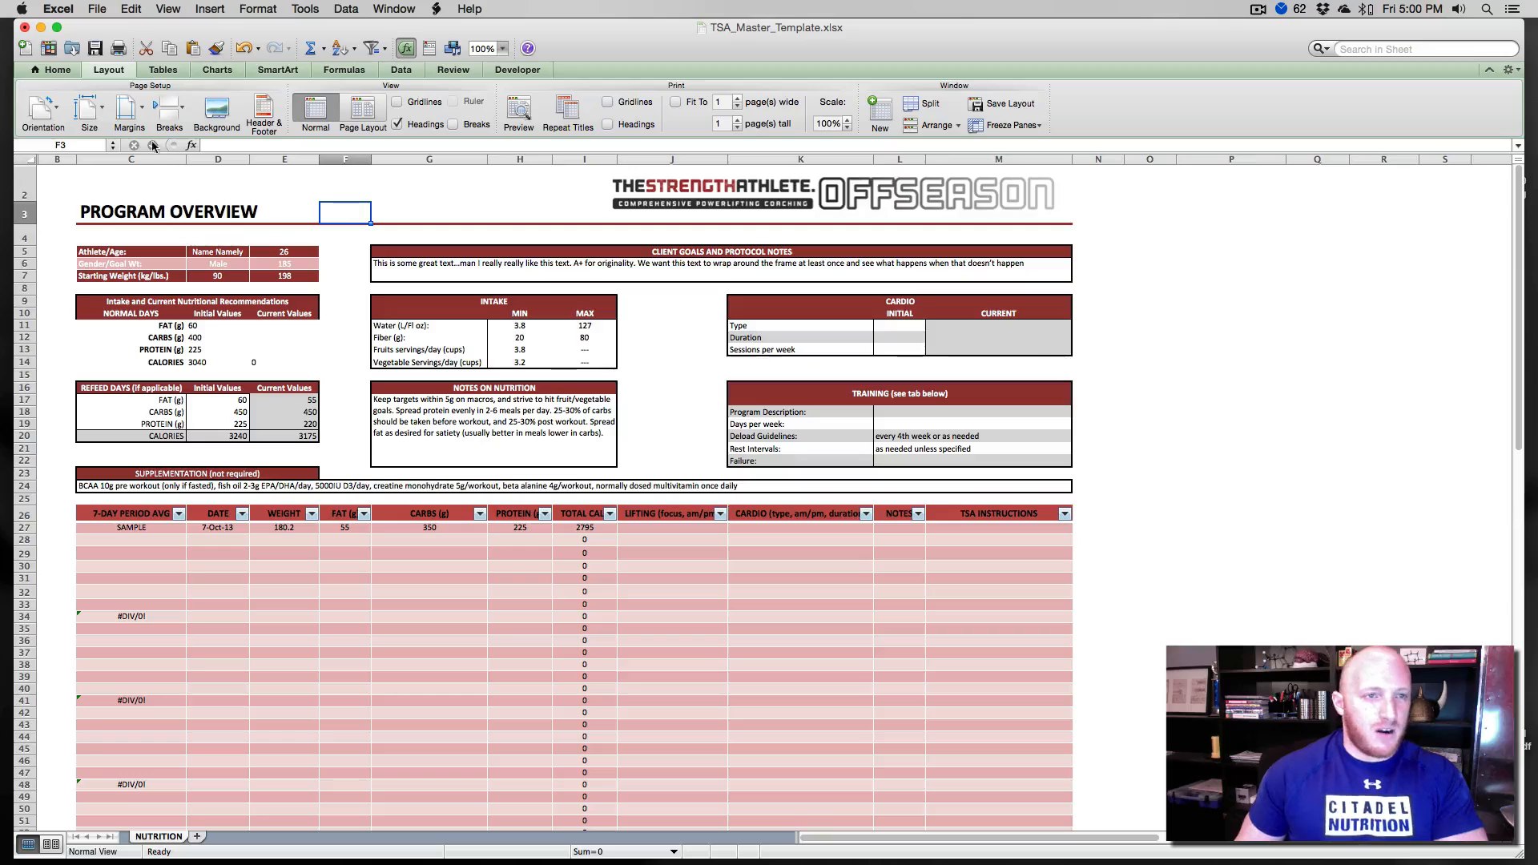
{"action": "left_click", "coordinate": [53, 70]}
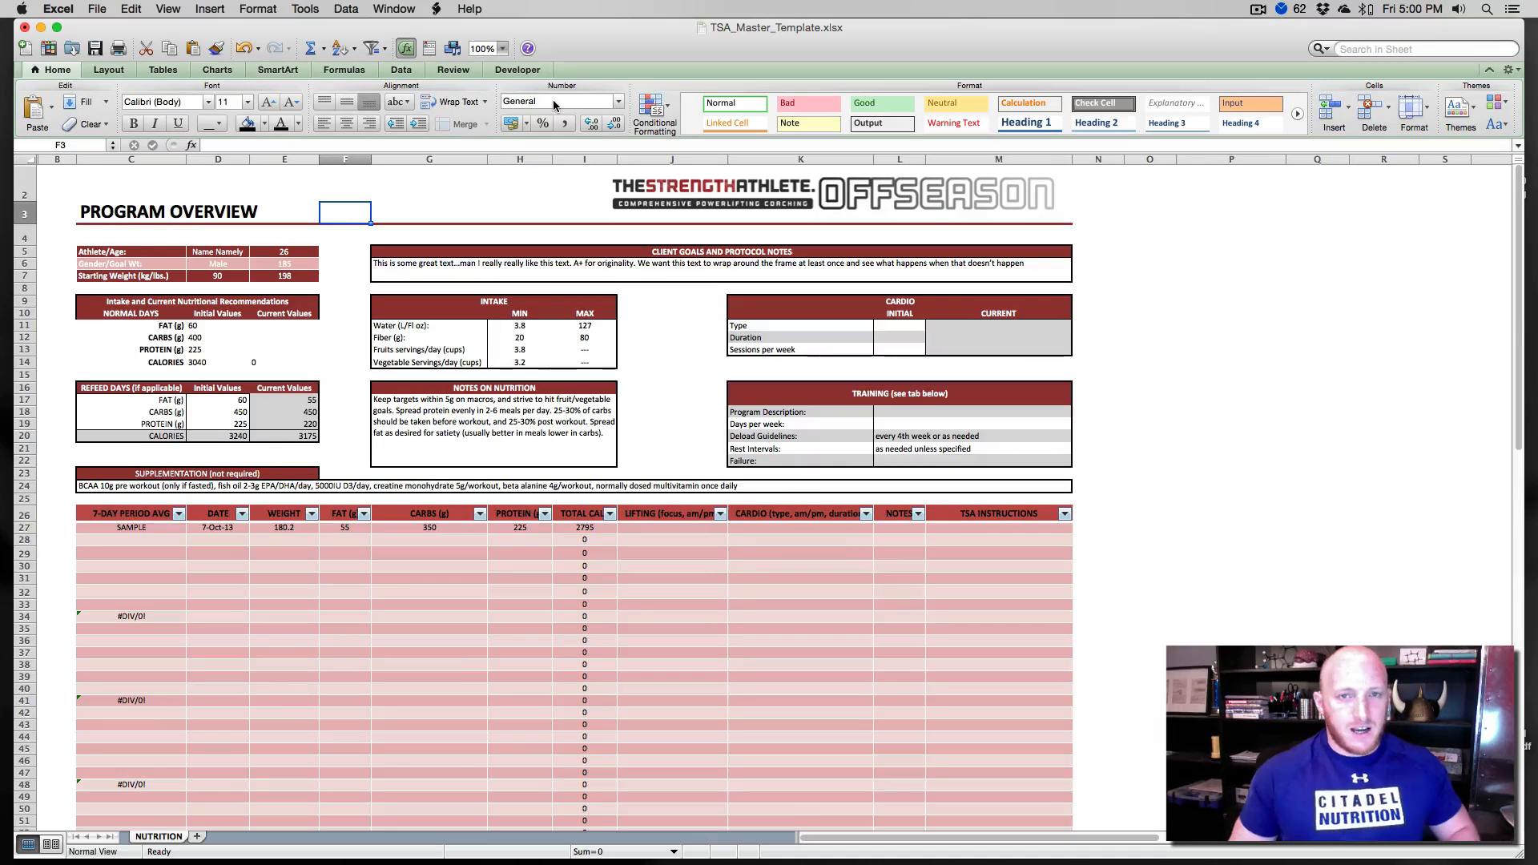
{"action": "left_click", "coordinate": [170, 103]}
{"action": "type", "text": "Times"}
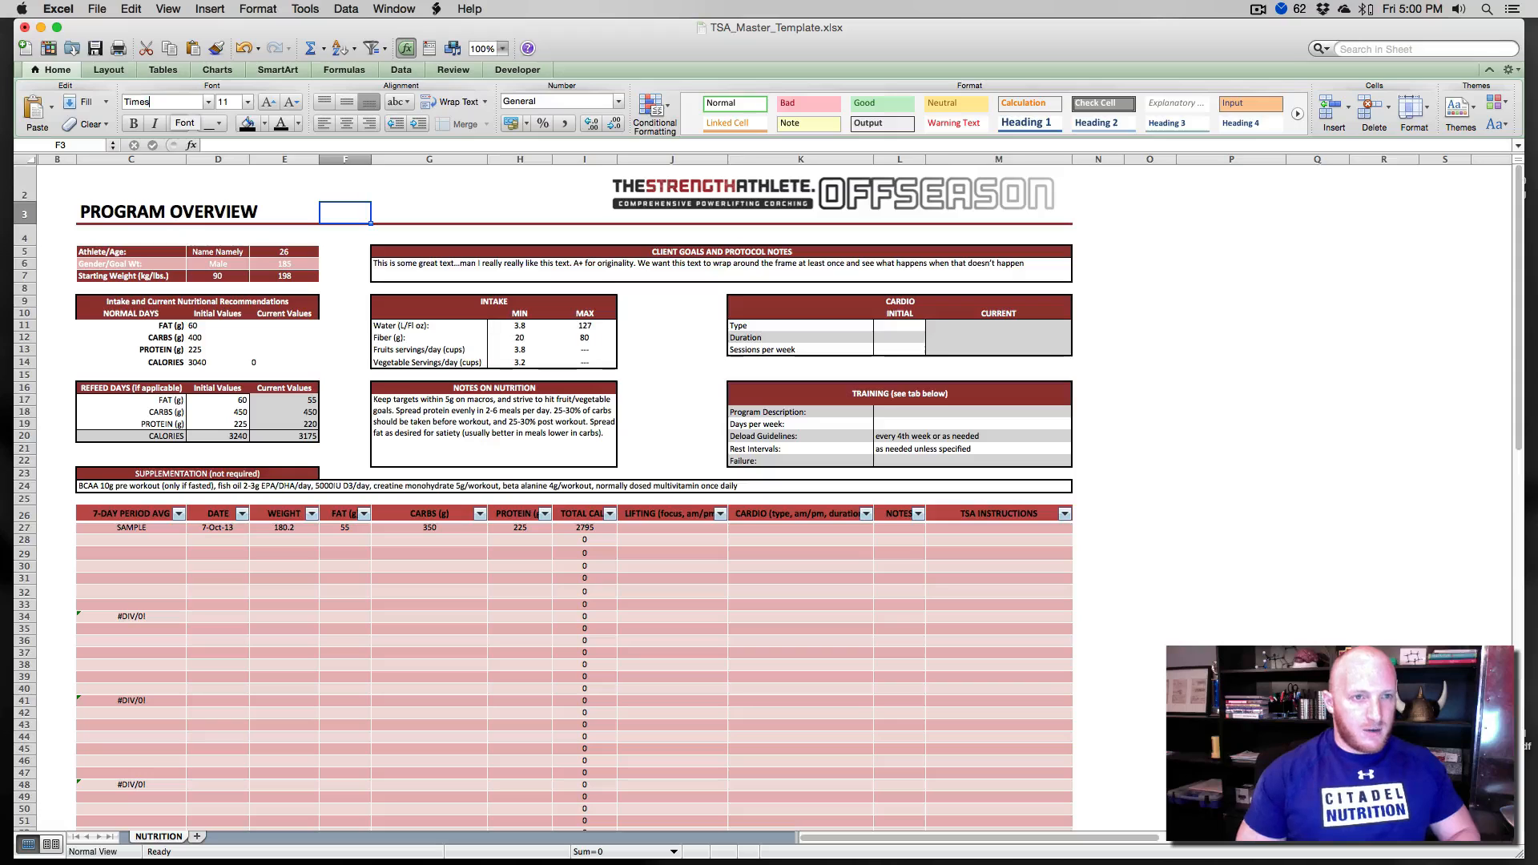
{"action": "key", "text": "Return"}
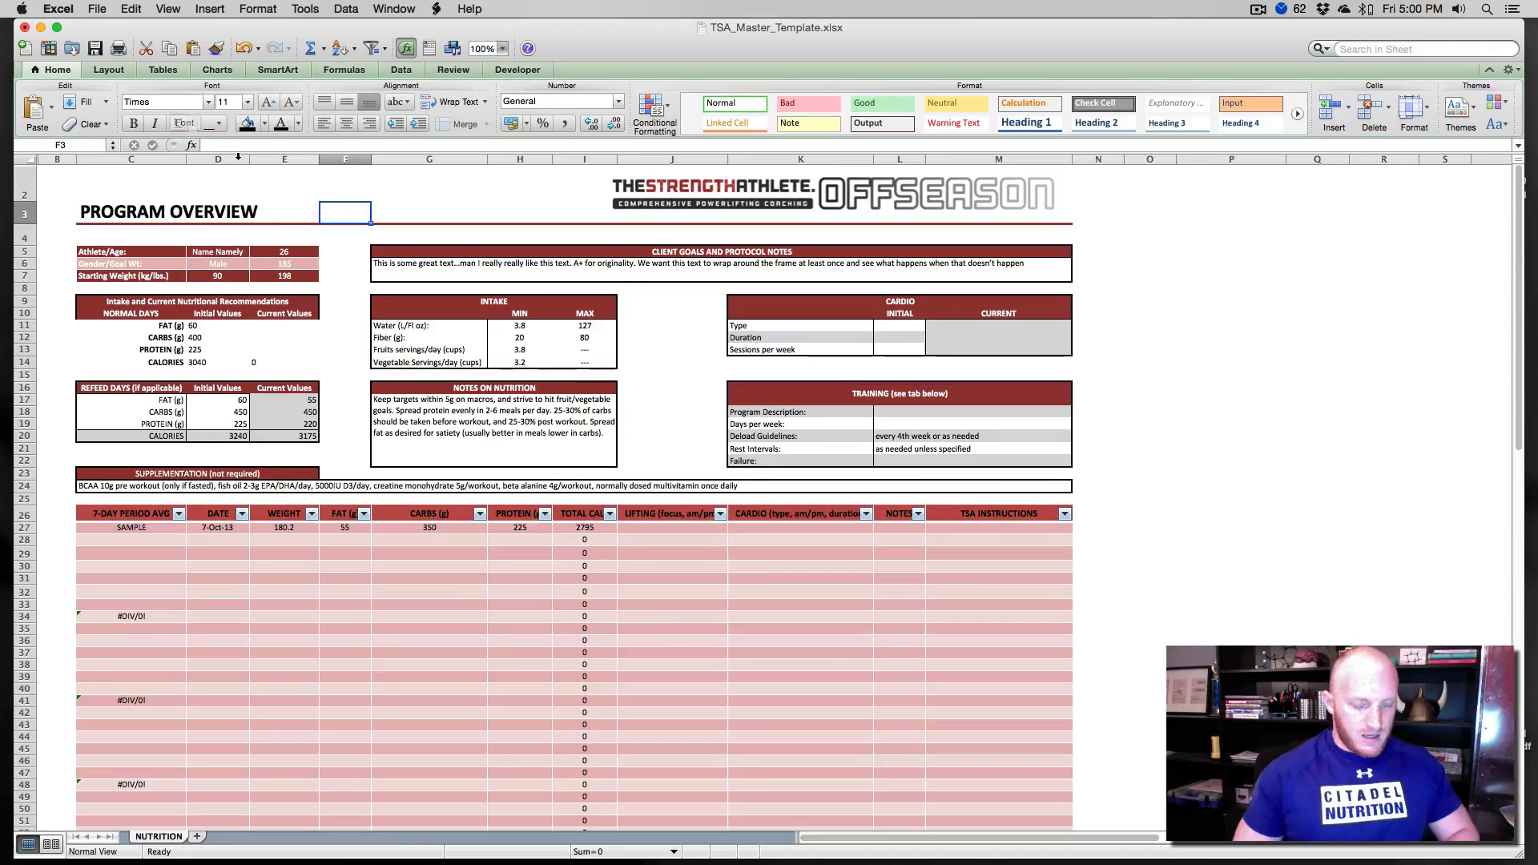
{"action": "type", "text": "PROGRAM O"}
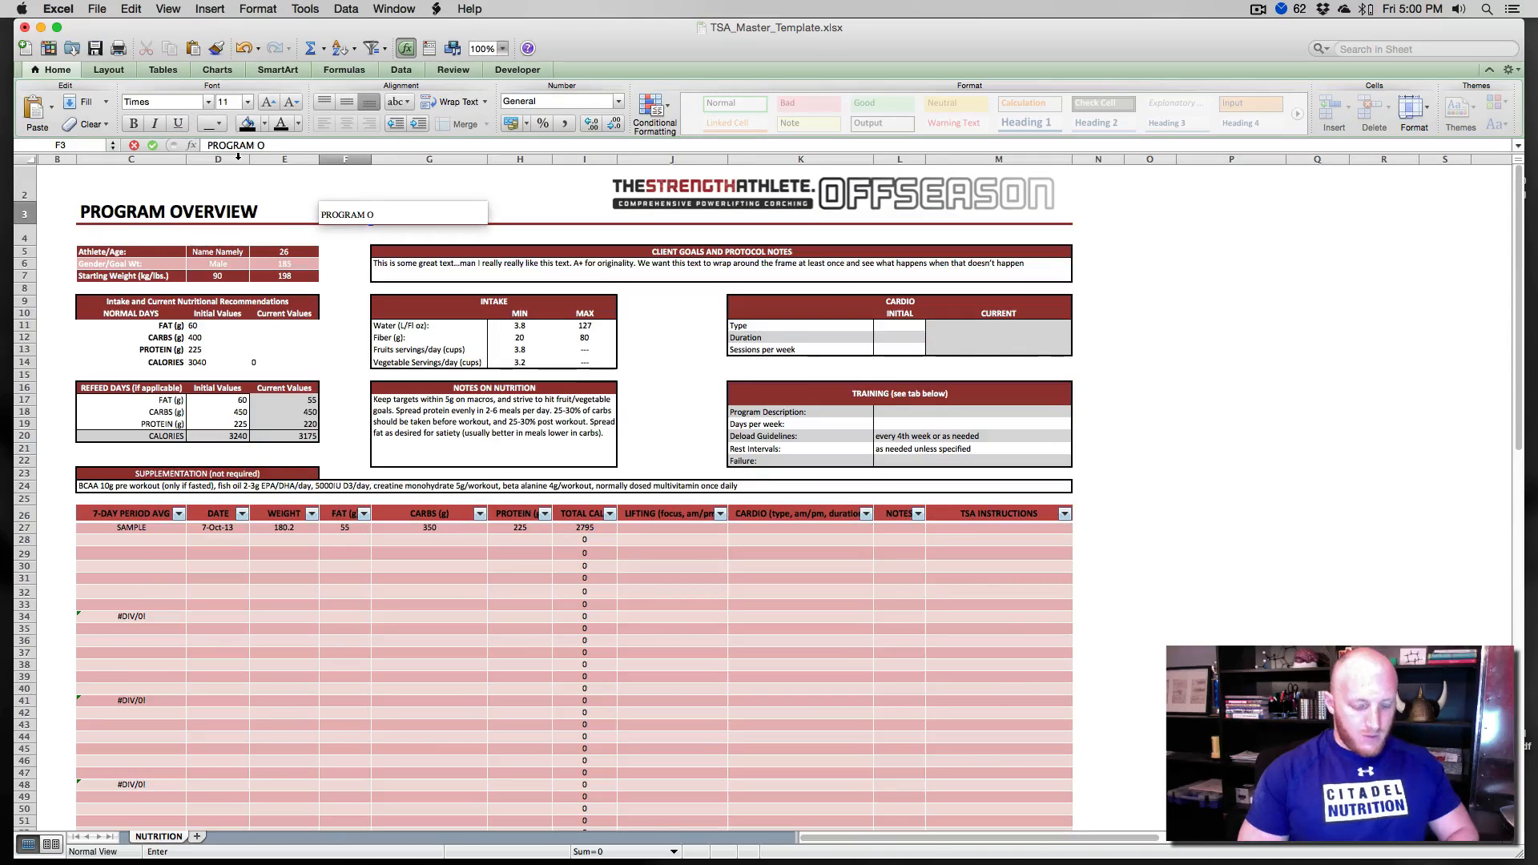
{"action": "type", "text": "VER"}
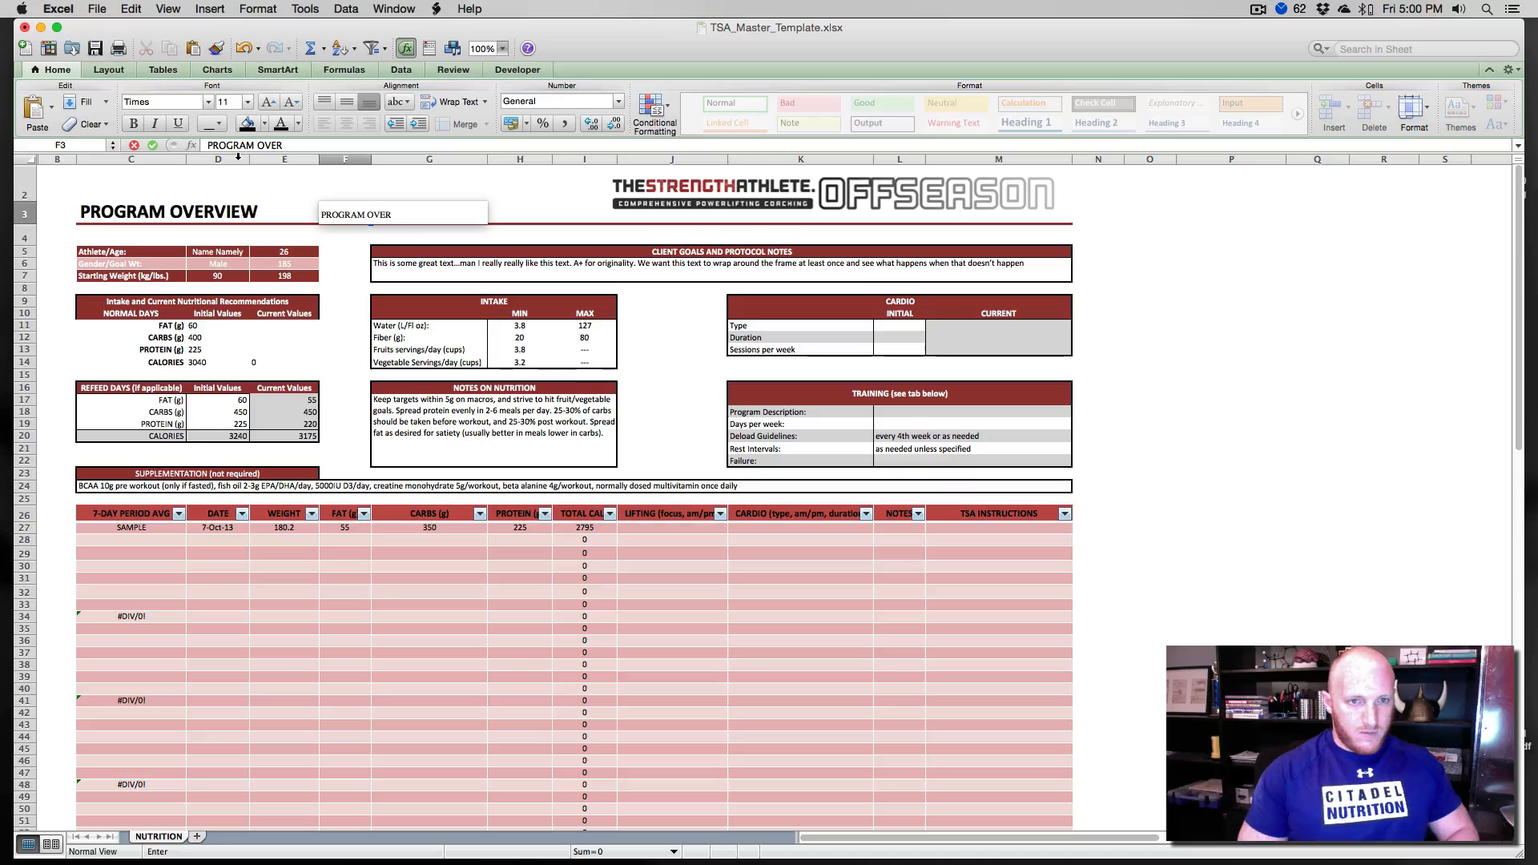
{"action": "type", "text": "CIEVIEW"}
{"action": "key", "text": "Return"}
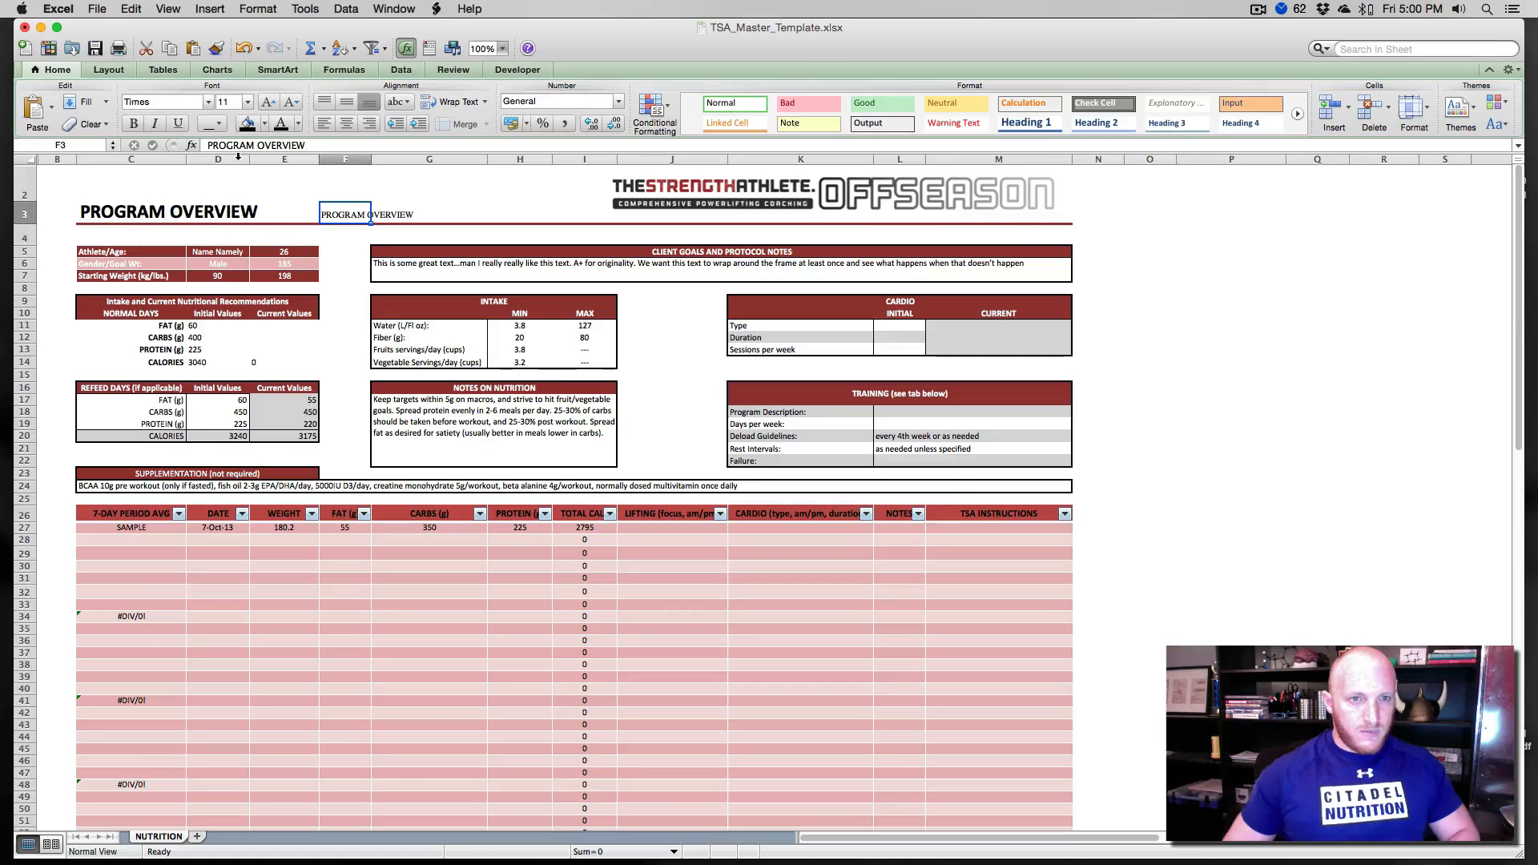
- Set the font size of the PROGRAM OVERVIEW text in F3 to 18
{"action": "left_click", "coordinate": [247, 102]}
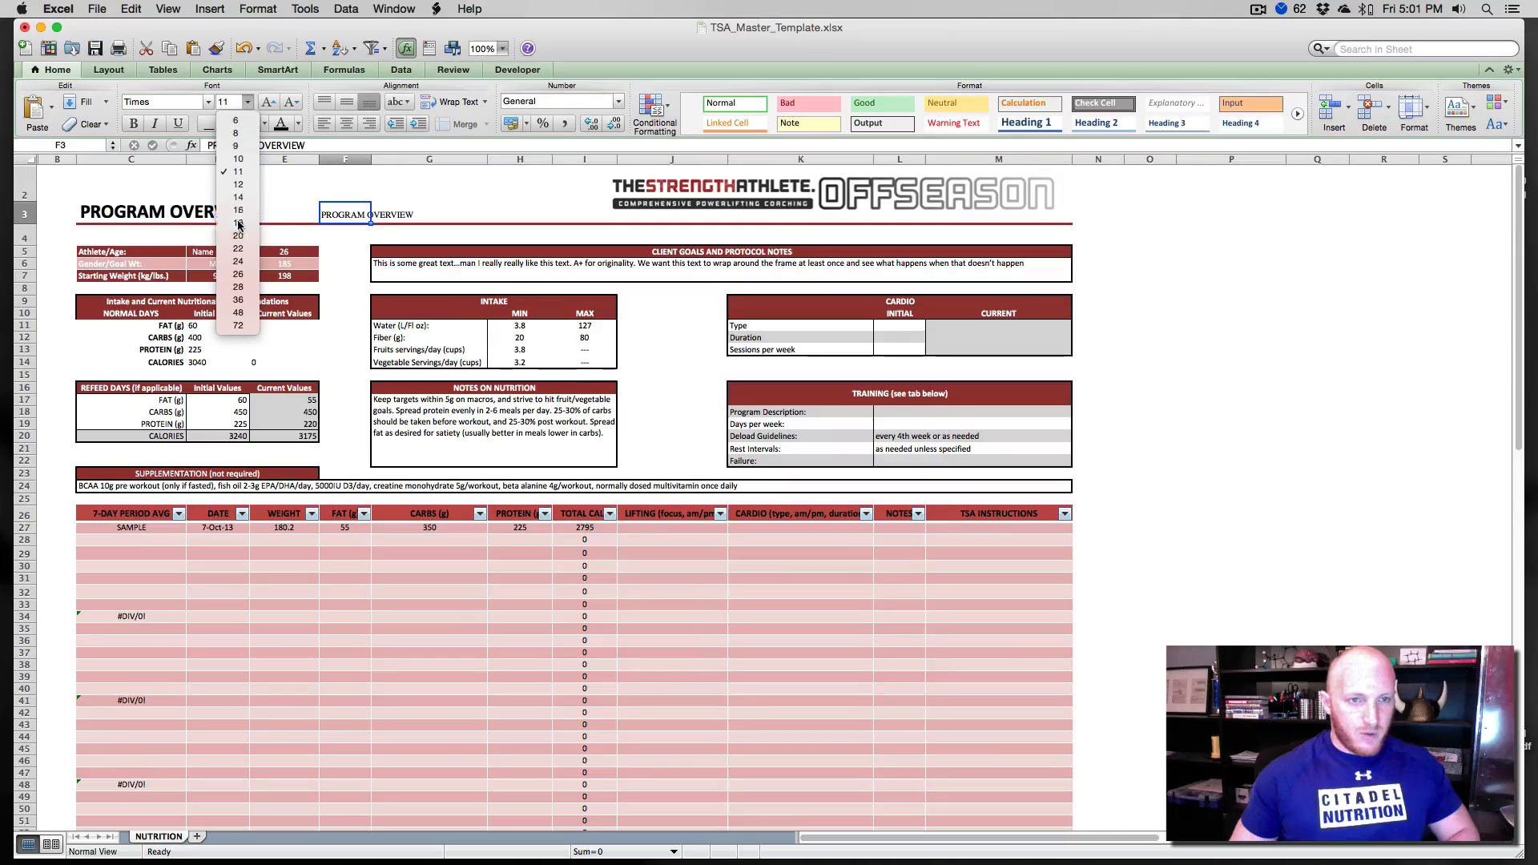
{"action": "left_click", "coordinate": [260, 220]}
{"action": "left_click", "coordinate": [345, 237]}
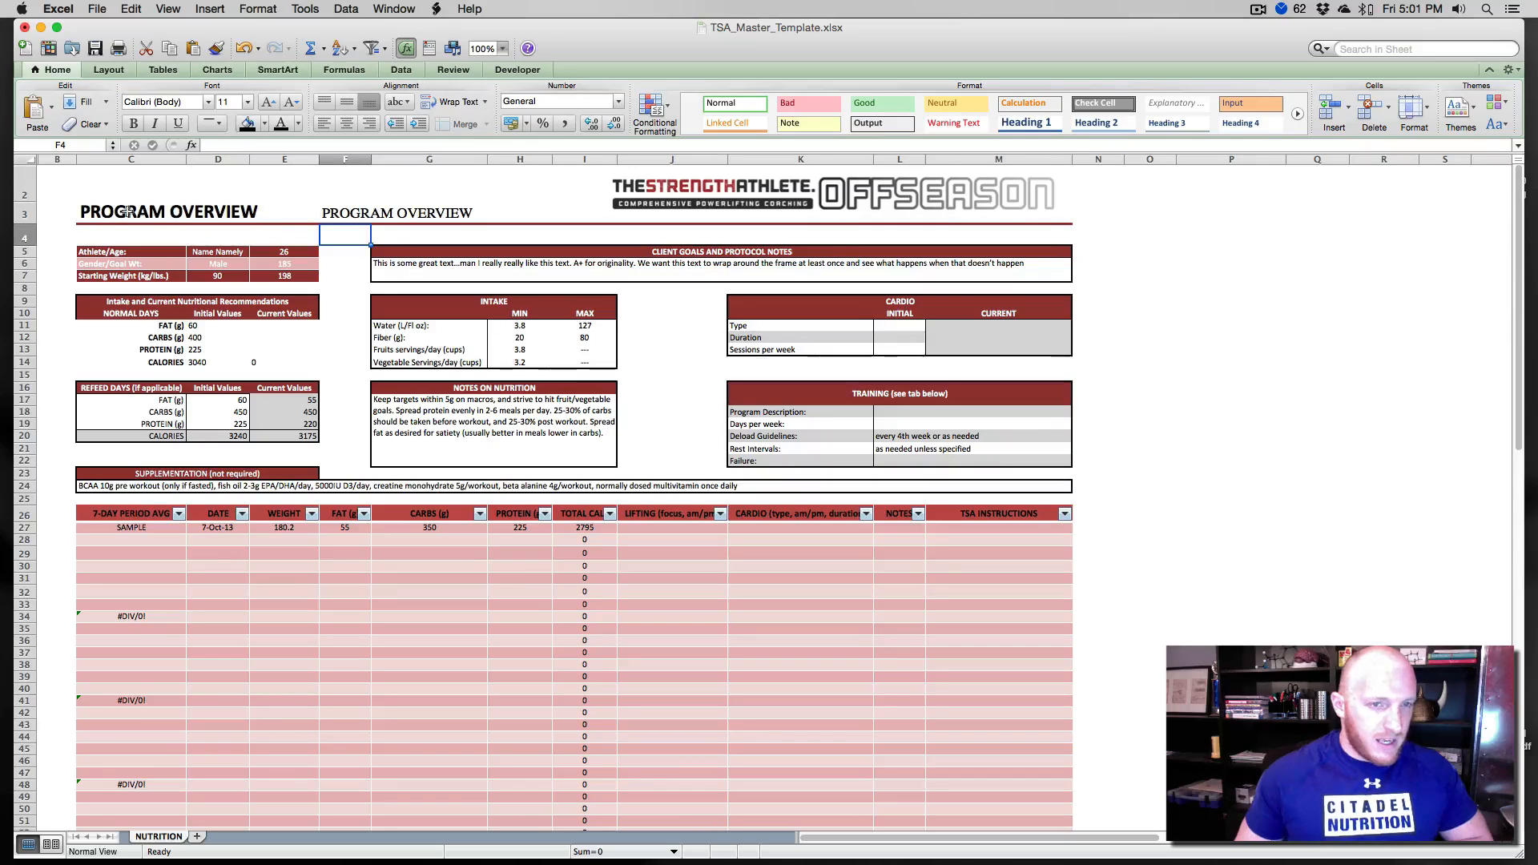
- Change the PROGRAM OVERVIEW title in C3 to the A Love of Thunder font
{"action": "left_click", "coordinate": [88, 211]}
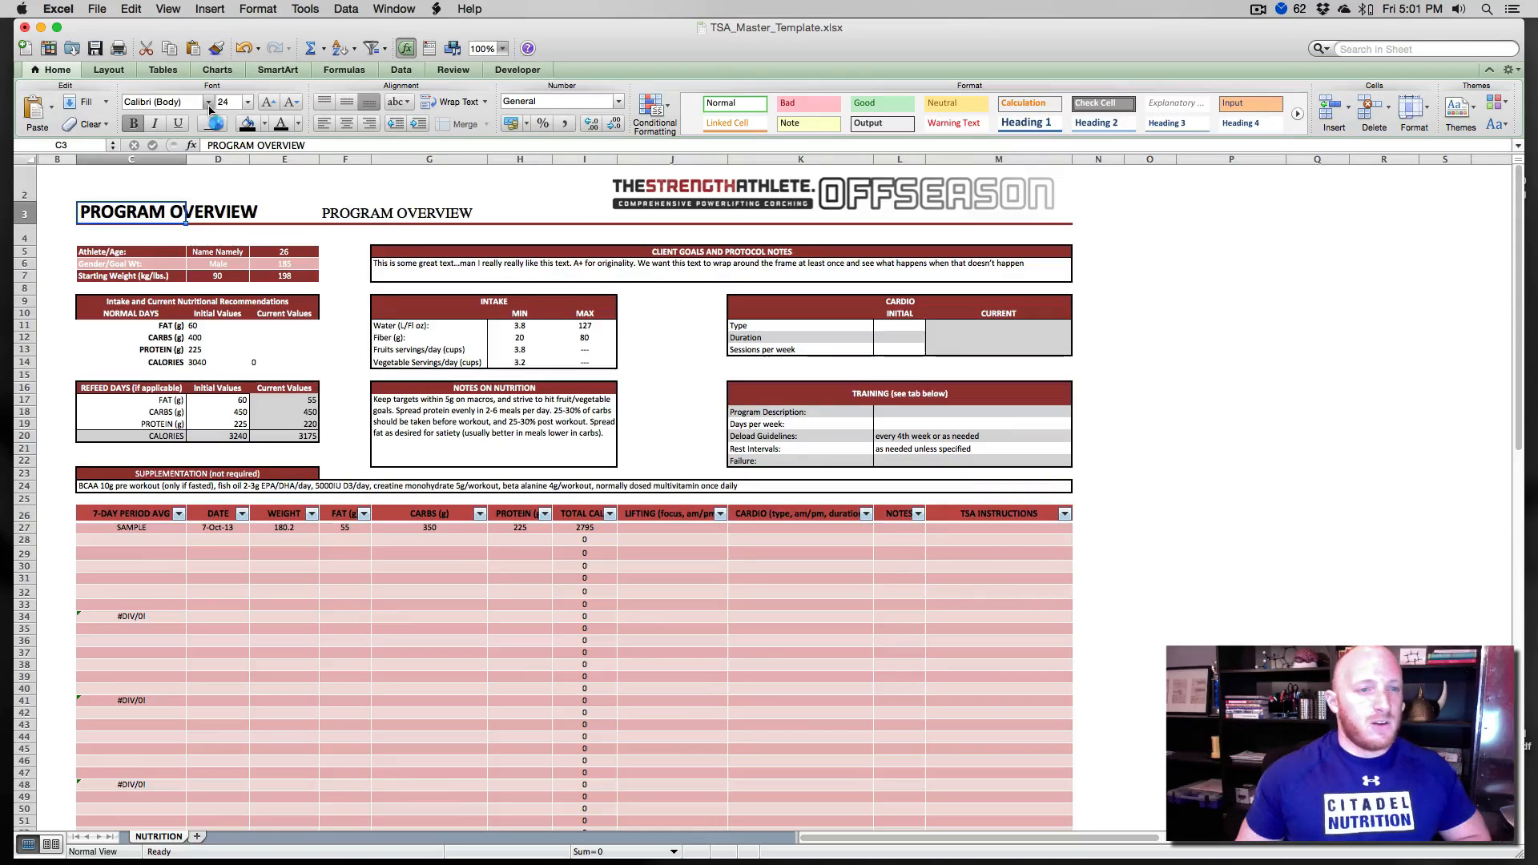
{"action": "left_click", "coordinate": [209, 109]}
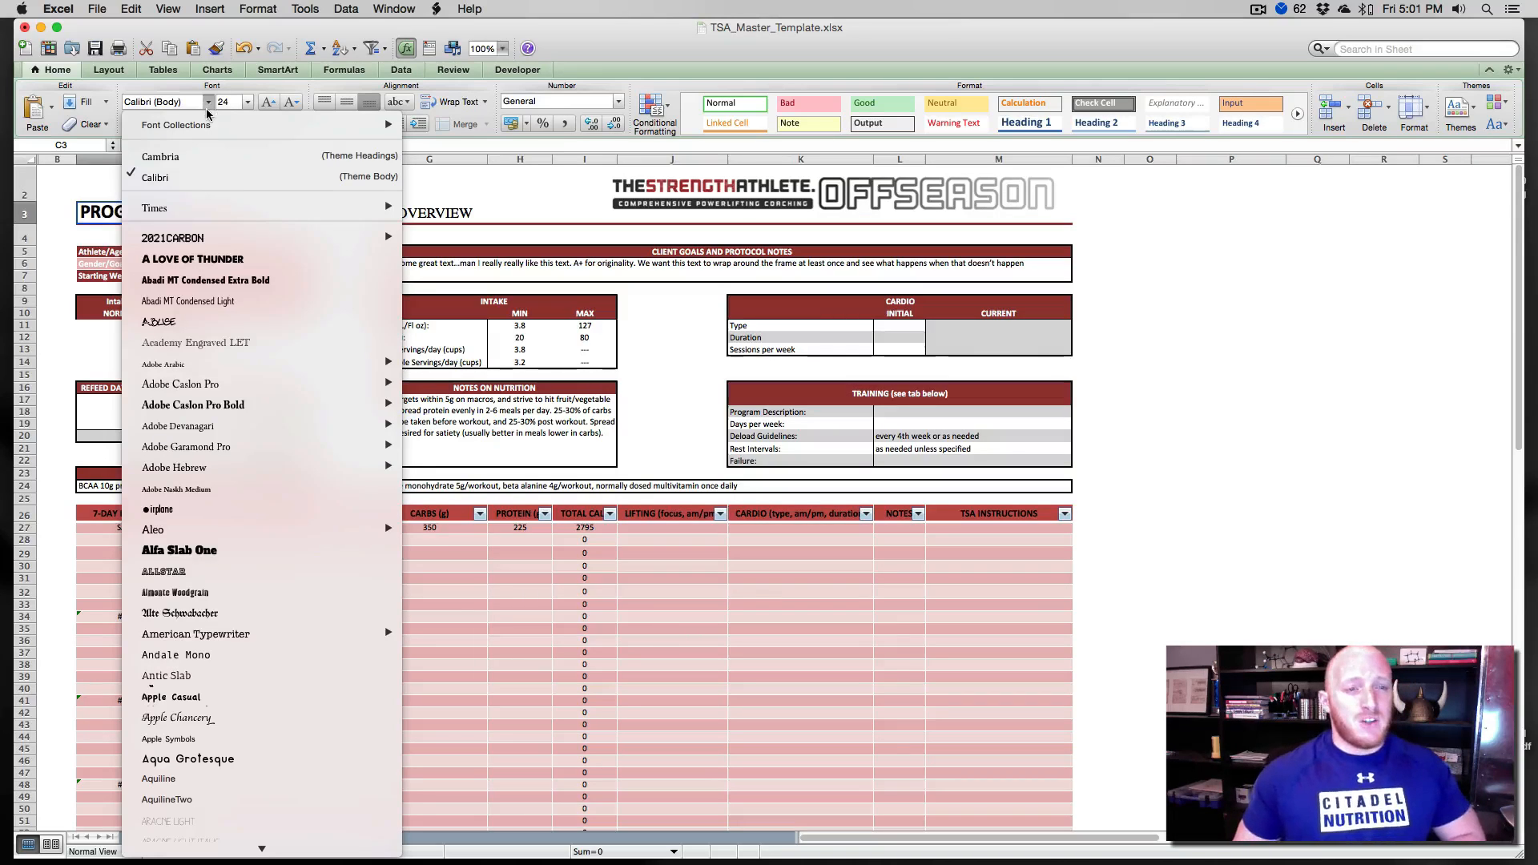
{"action": "left_click", "coordinate": [177, 251]}
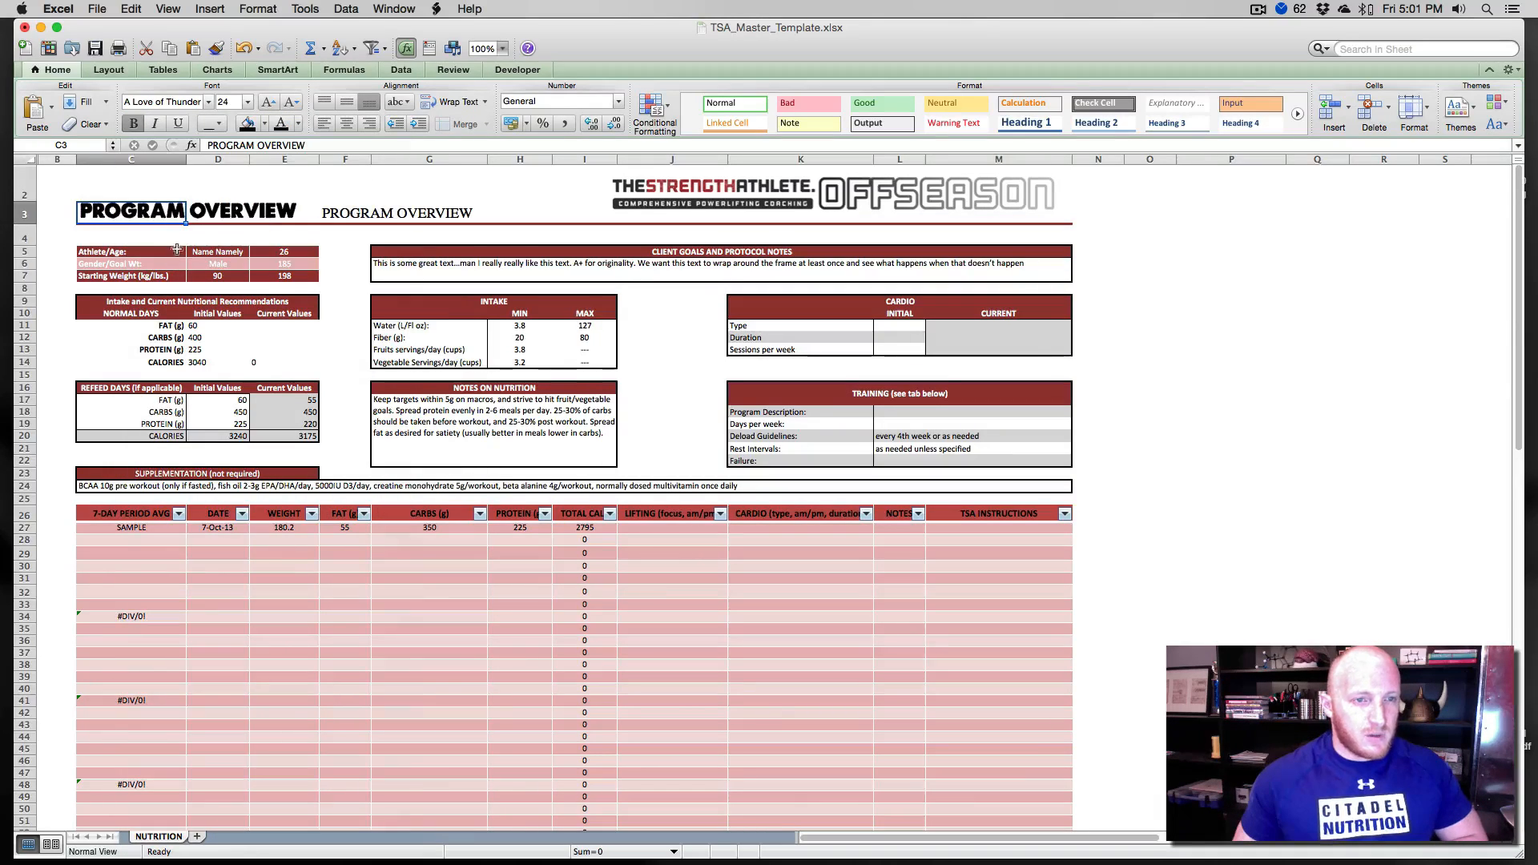
{"action": "left_click", "coordinate": [177, 238]}
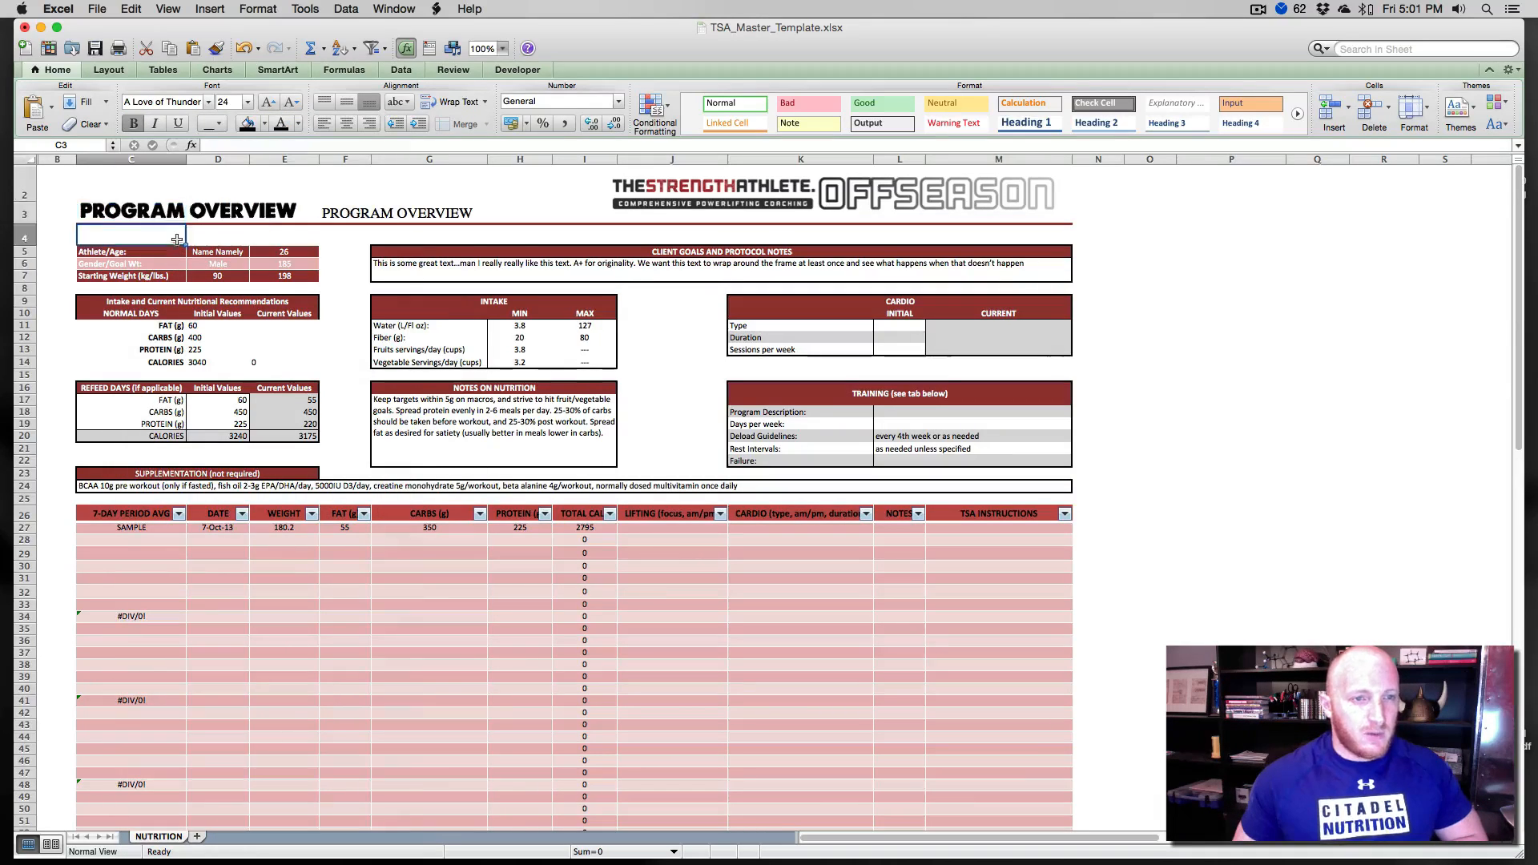
{"action": "left_click", "coordinate": [222, 211]}
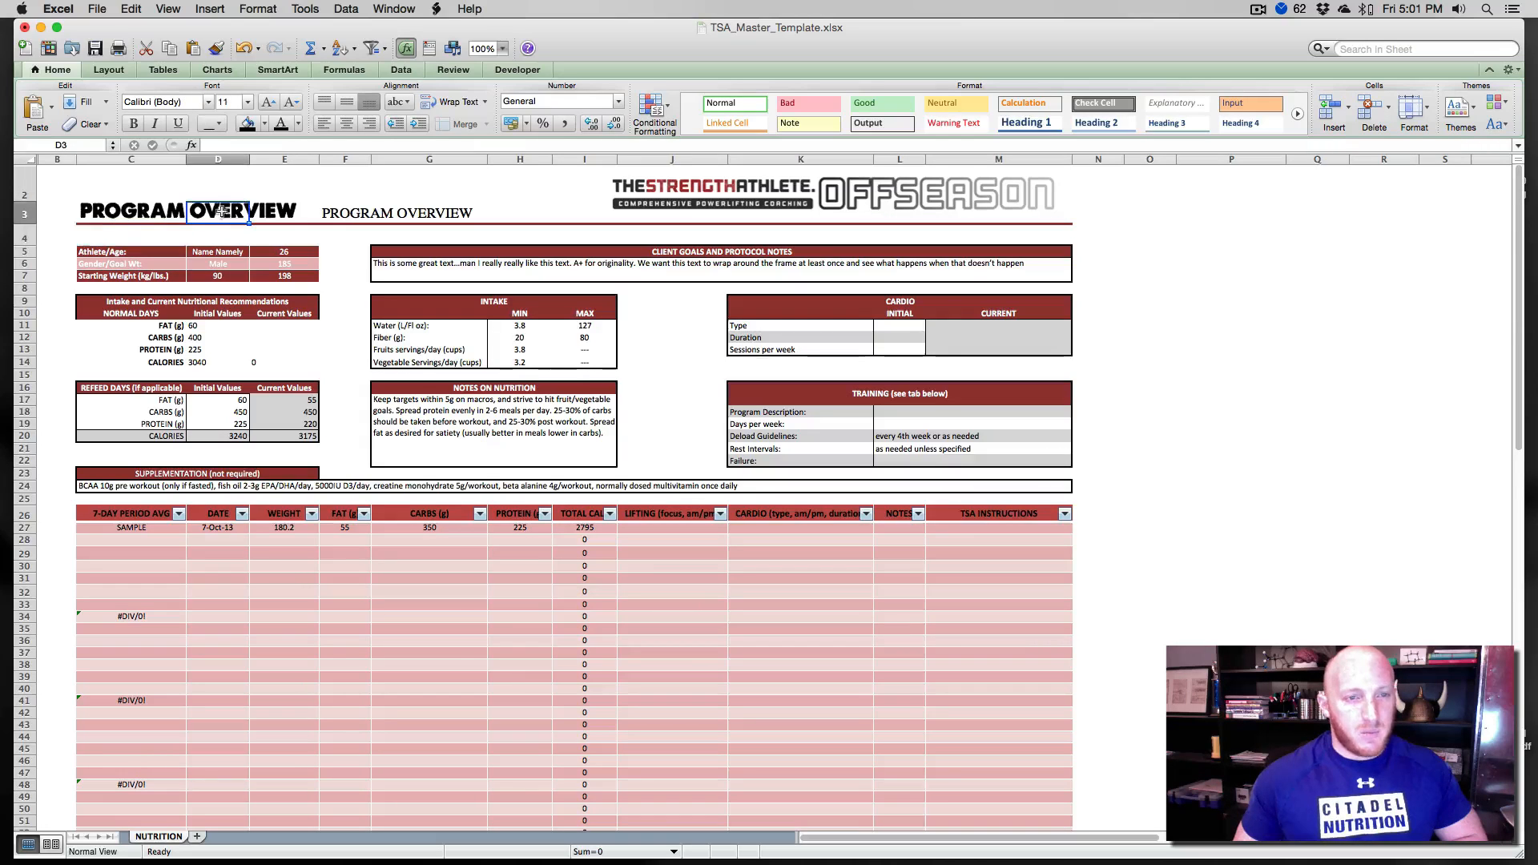
{"action": "left_click", "coordinate": [133, 226]}
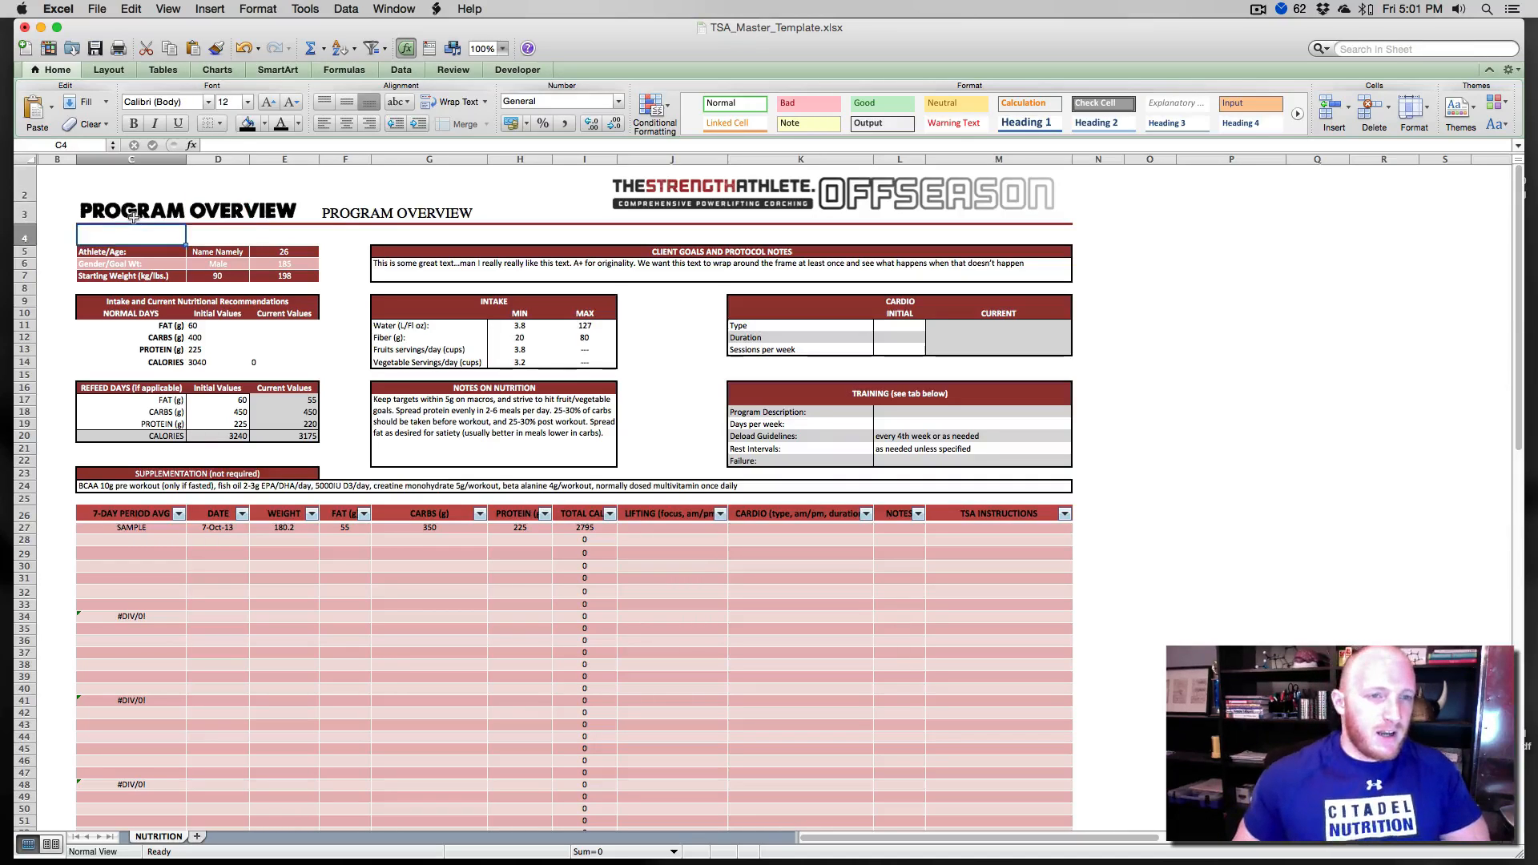
{"action": "left_click", "coordinate": [133, 219]}
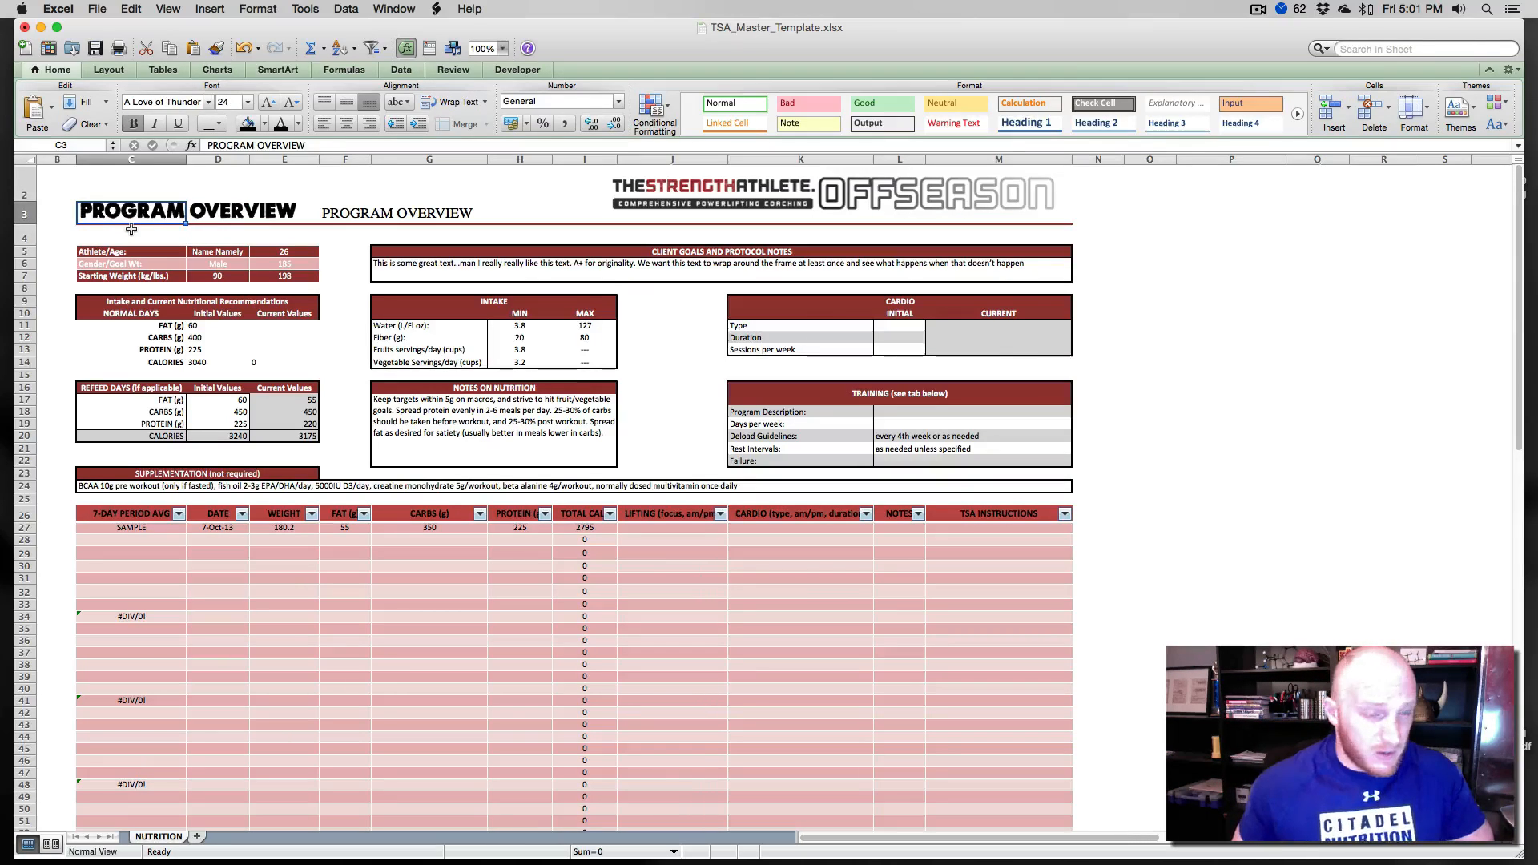
{"action": "left_click", "coordinate": [132, 230]}
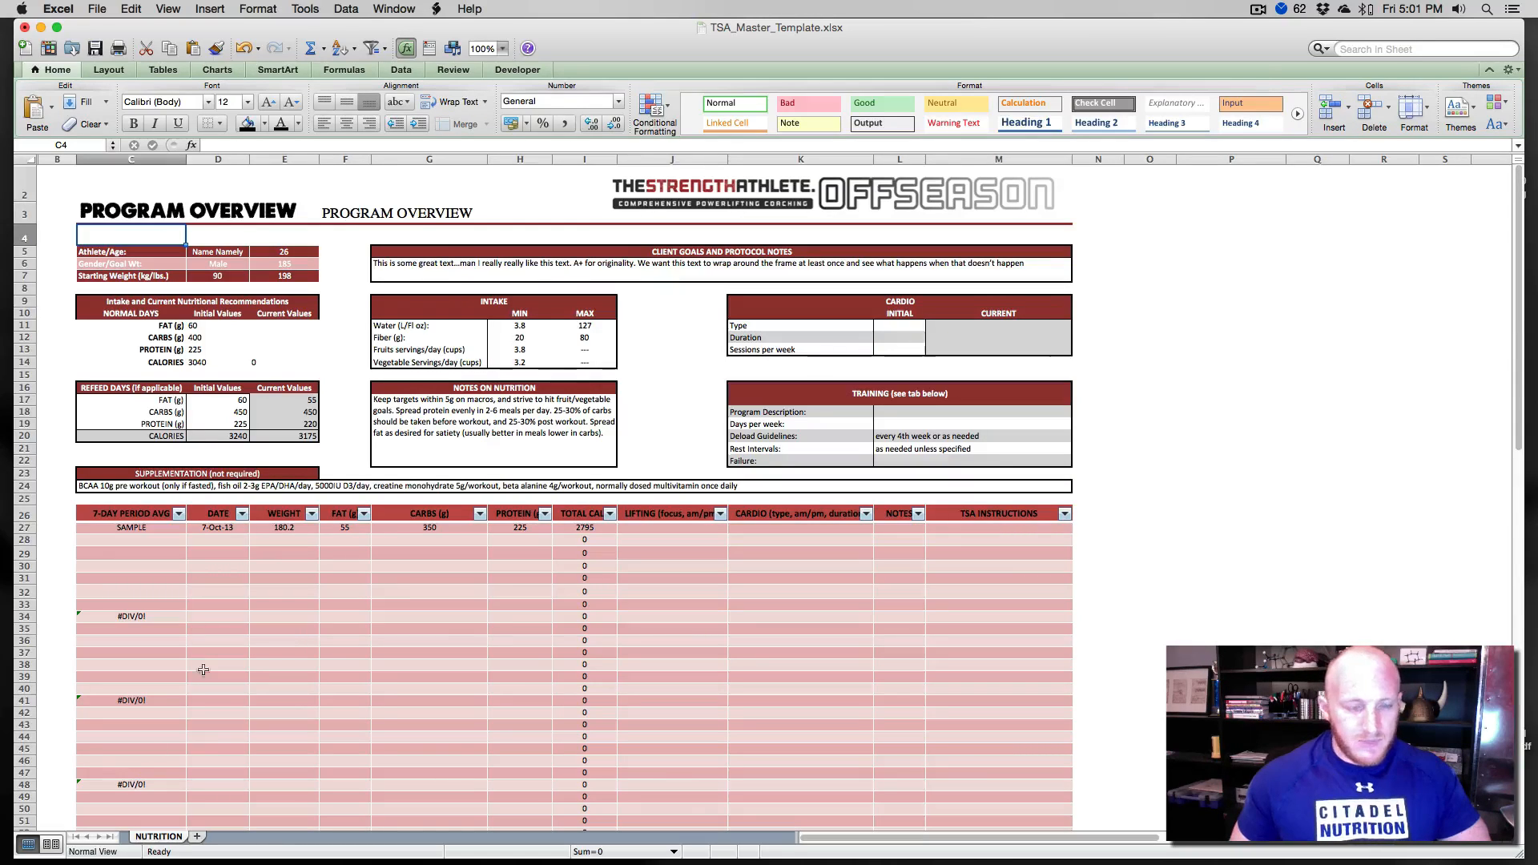
- Try to apply a theme color to the NUTRITION sheet tab
{"action": "right_click", "coordinate": [164, 841]}
{"action": "left_click", "coordinate": [207, 806]}
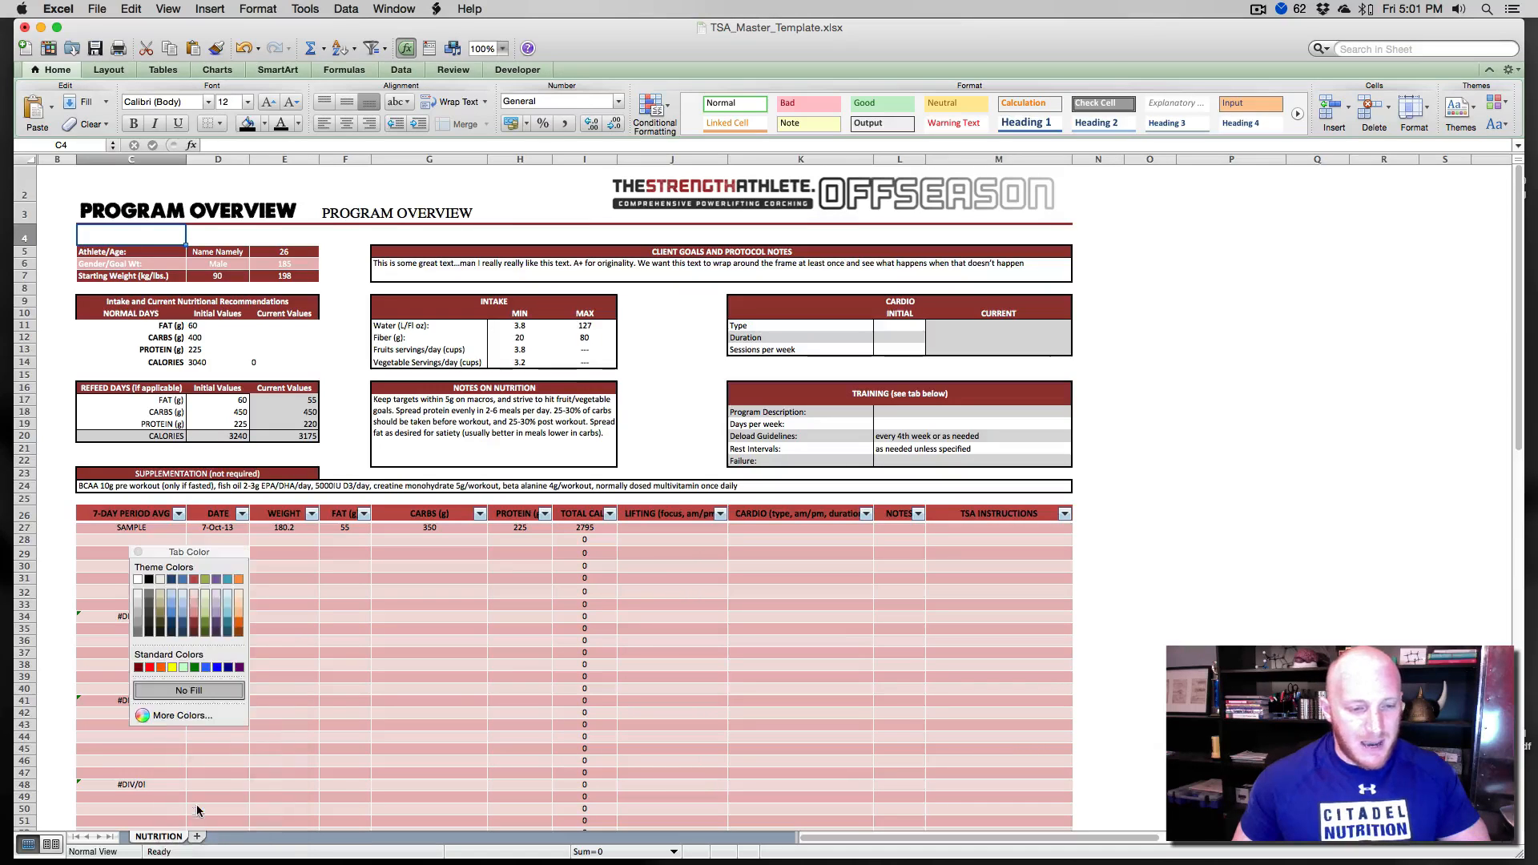
{"action": "left_click", "coordinate": [171, 603]}
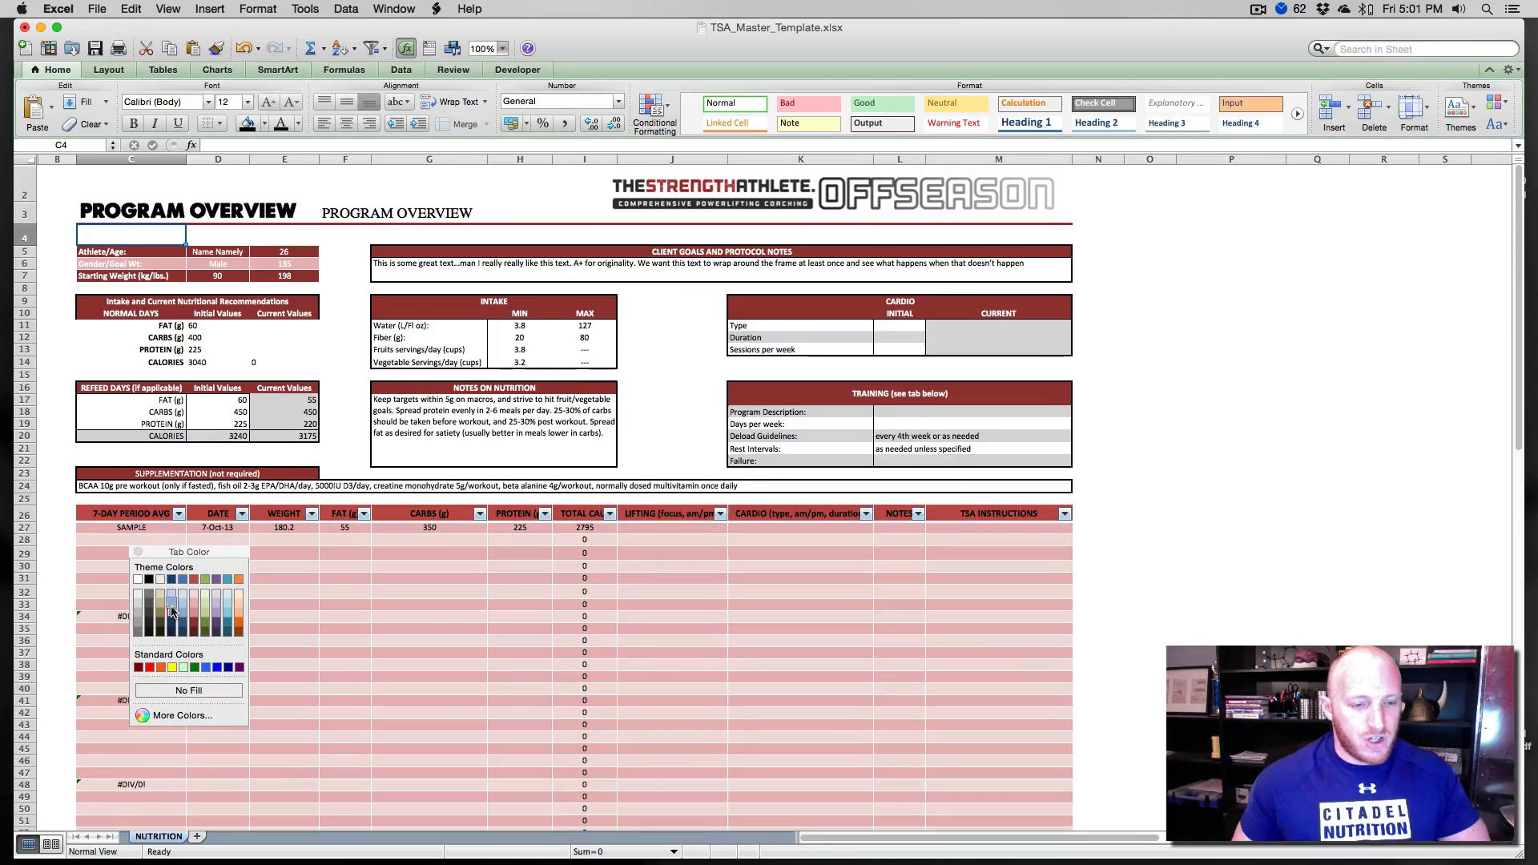
{"action": "left_click", "coordinate": [138, 554]}
{"action": "left_click", "coordinate": [284, 647]}
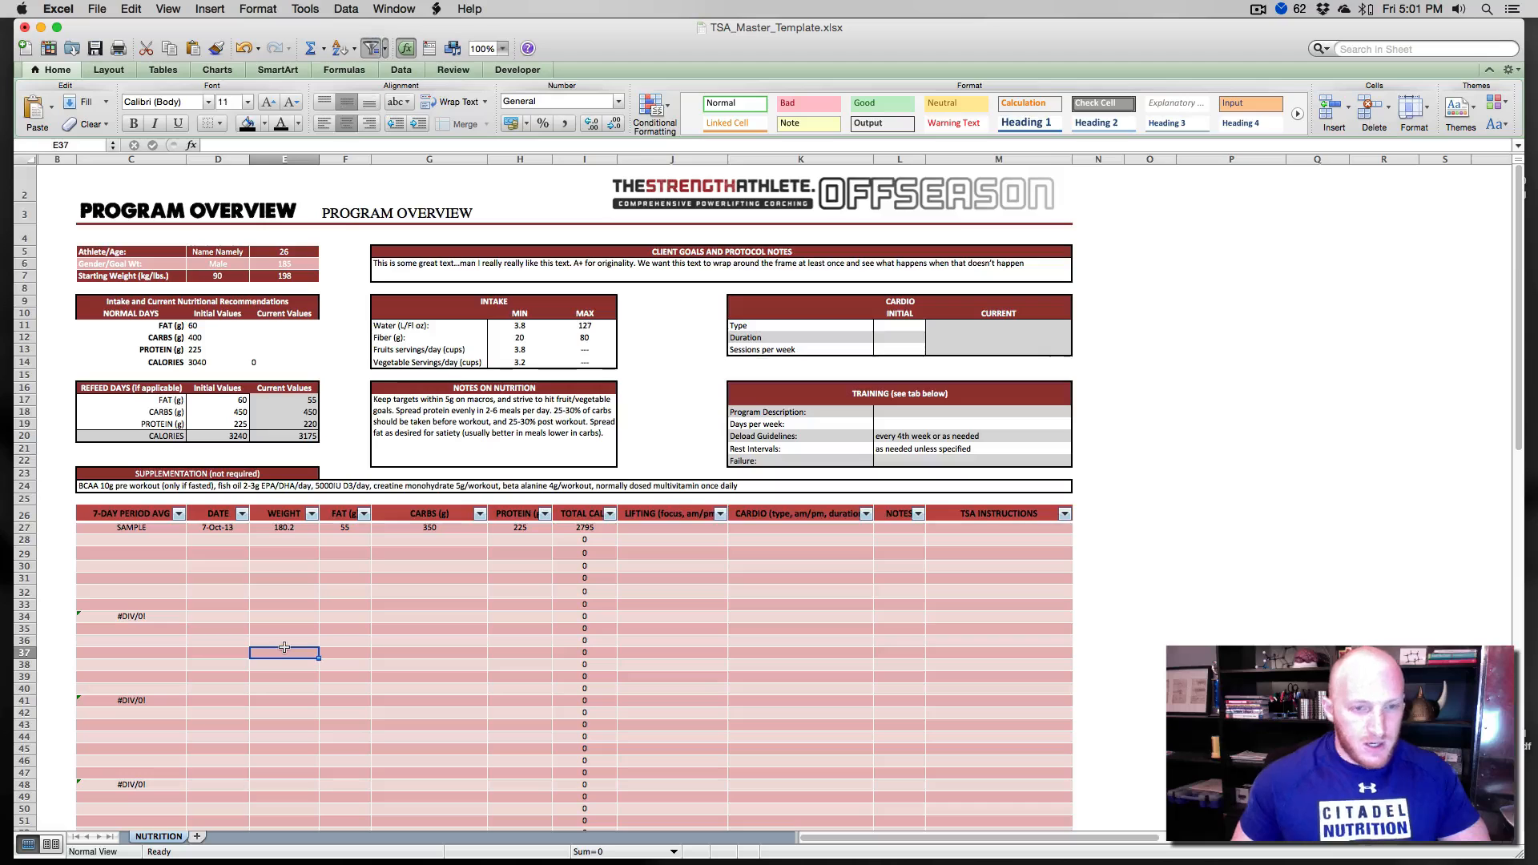